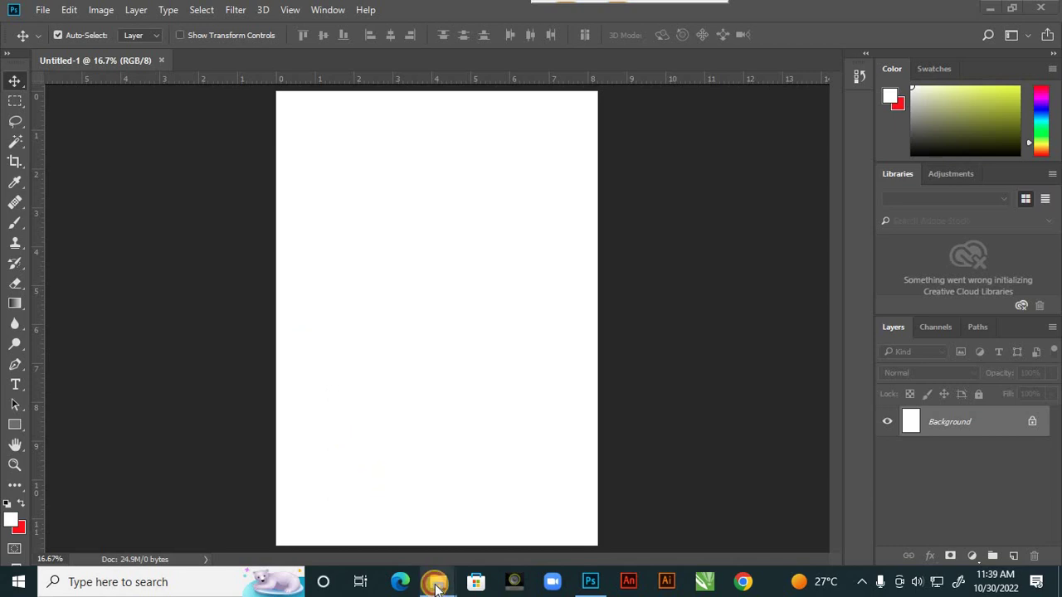
Step: Bring the assignments folder window forward and open the Heineken image
mouse_move(435, 581)
left_click(480, 549)
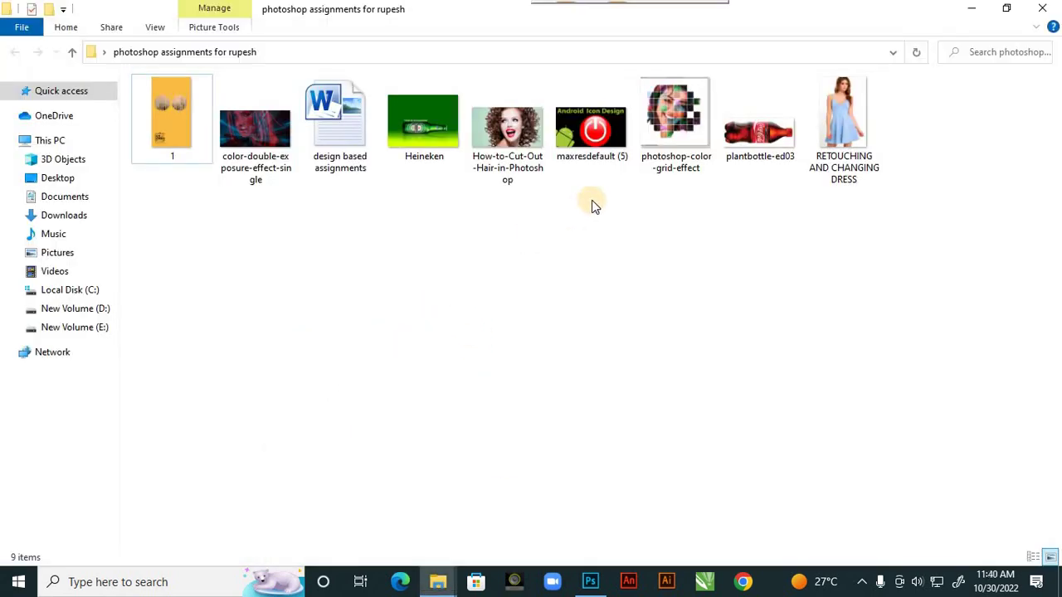
left_click(429, 147)
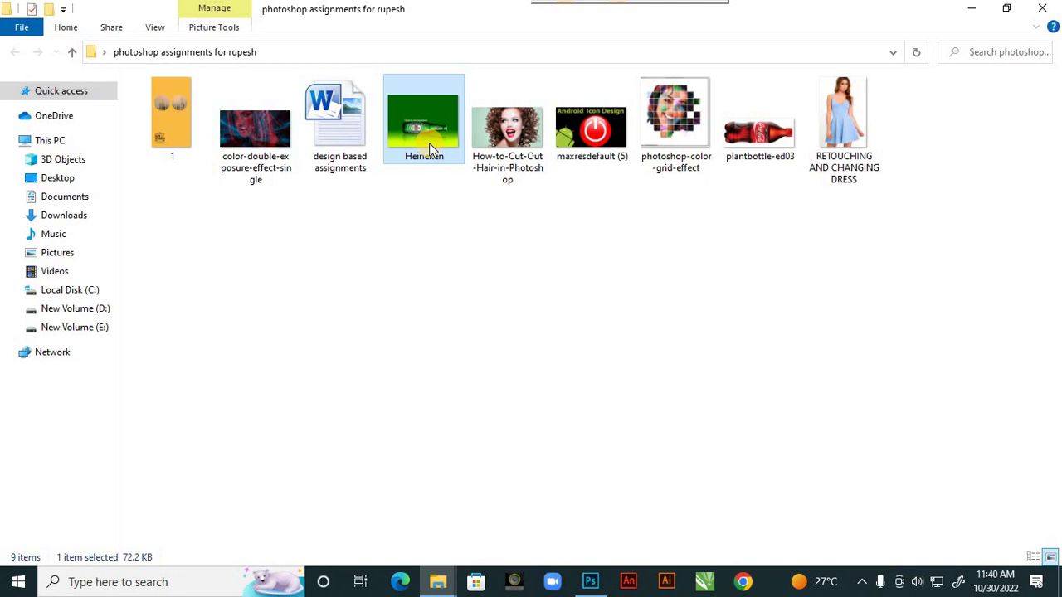
double_click(429, 151)
Step: Create a new folder named 'finished' in the assignments folder
right_click(450, 303)
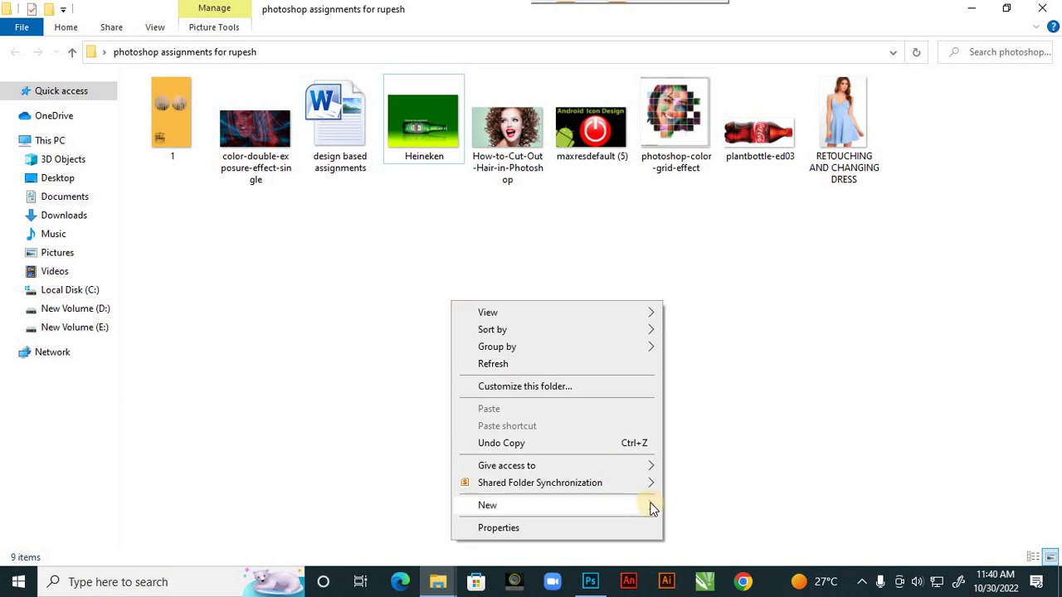
mouse_move(651, 508)
left_click(706, 290)
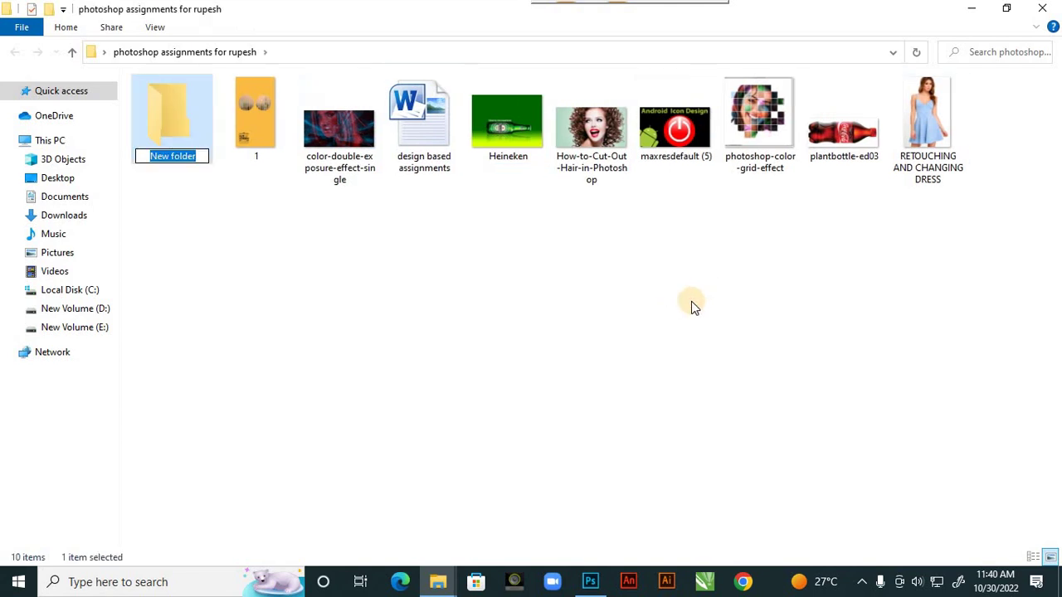
type("fin")
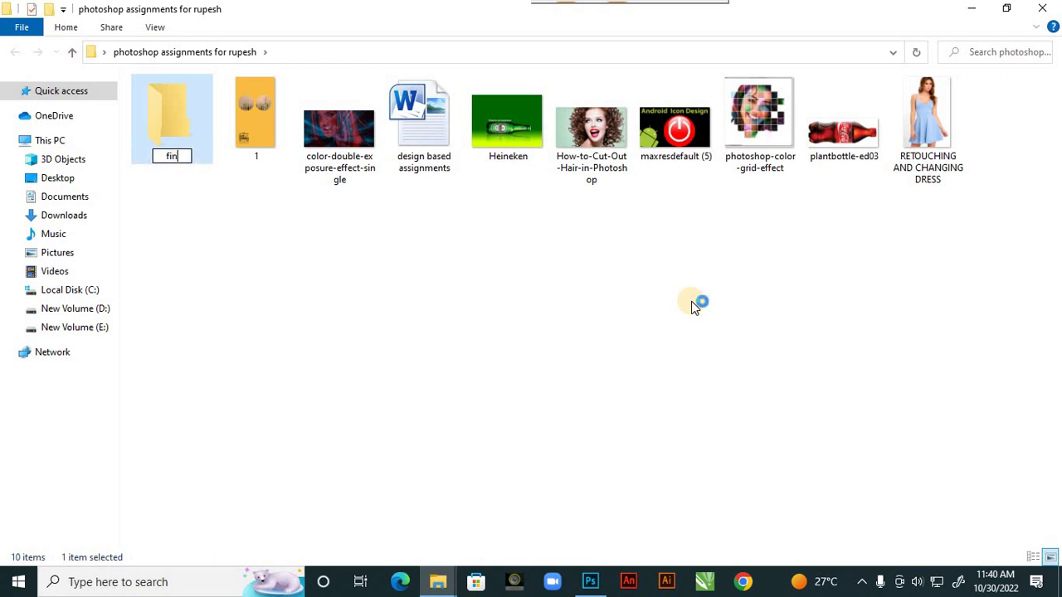
type("ished")
left_click(576, 298)
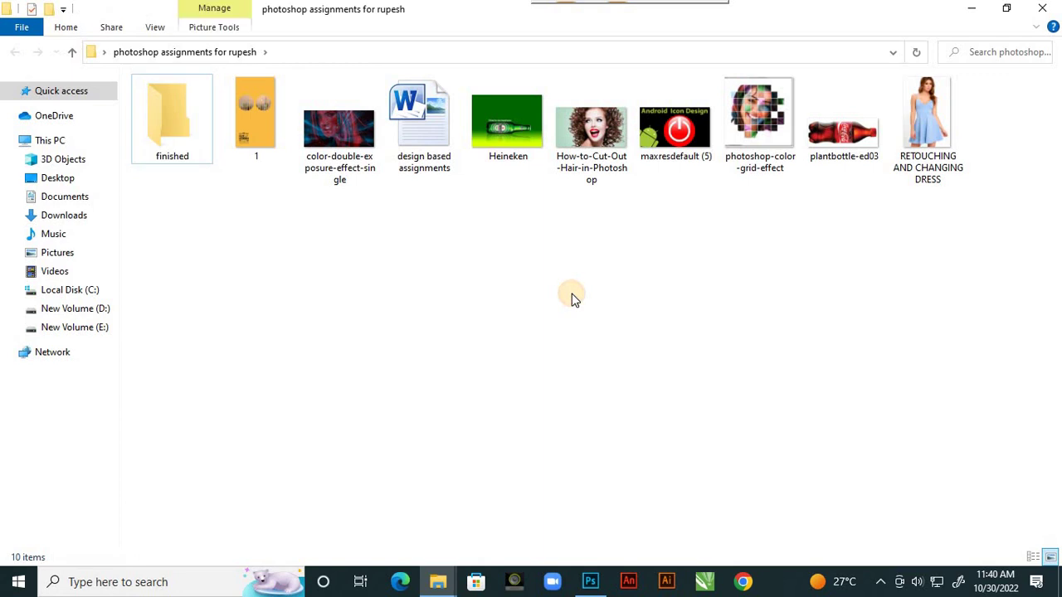
Step: Move the Heineken, hair cut-out, color grid and plant bottle images into 'finished'
left_click(513, 156)
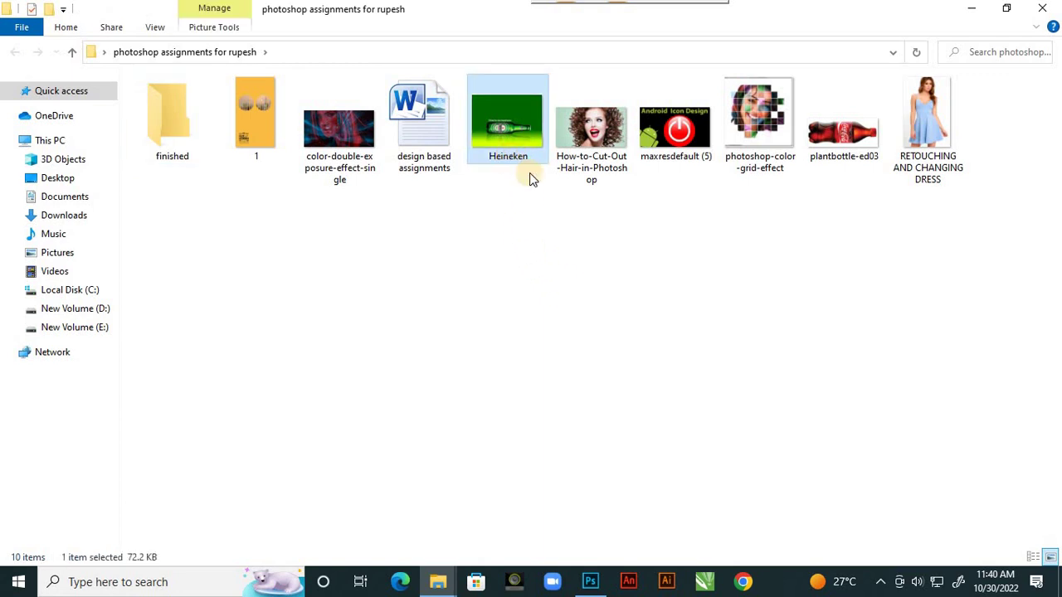
left_click(605, 158, "ctrl")
left_click(751, 162, "ctrl")
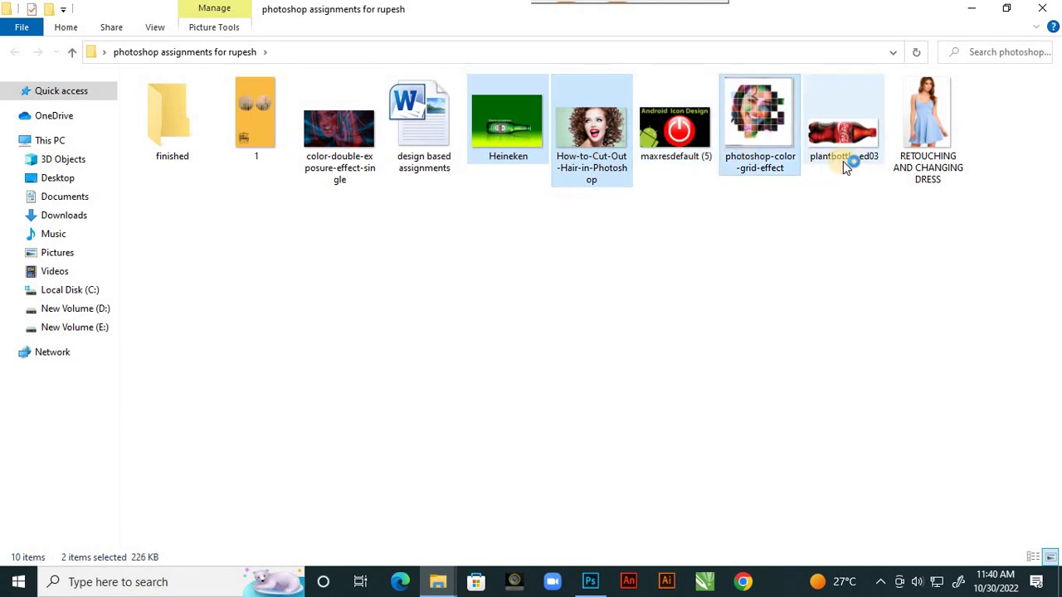
left_click(844, 163, "ctrl")
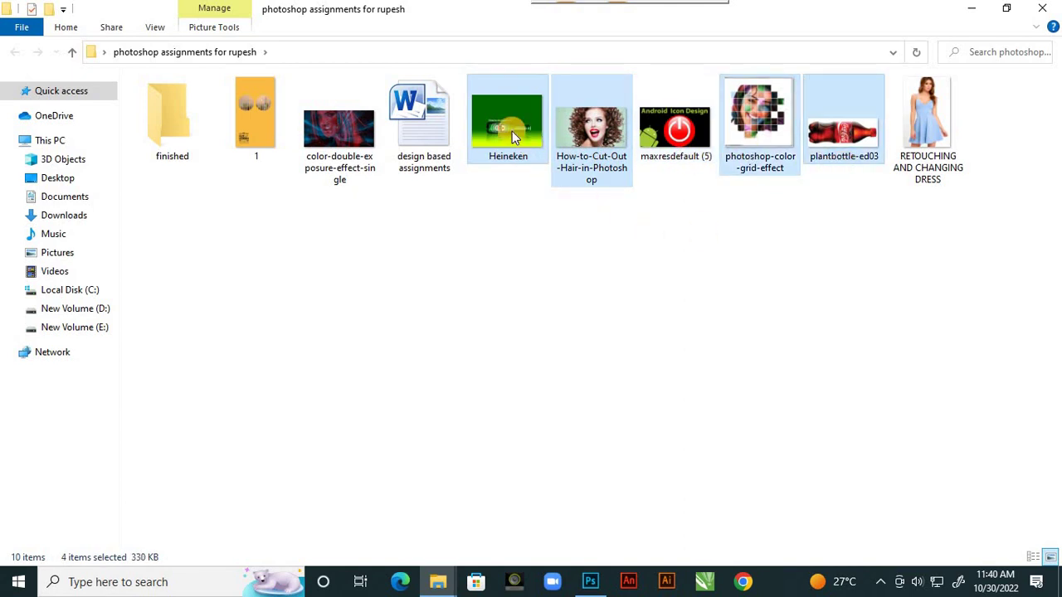
left_click_drag(497, 149, 170, 156)
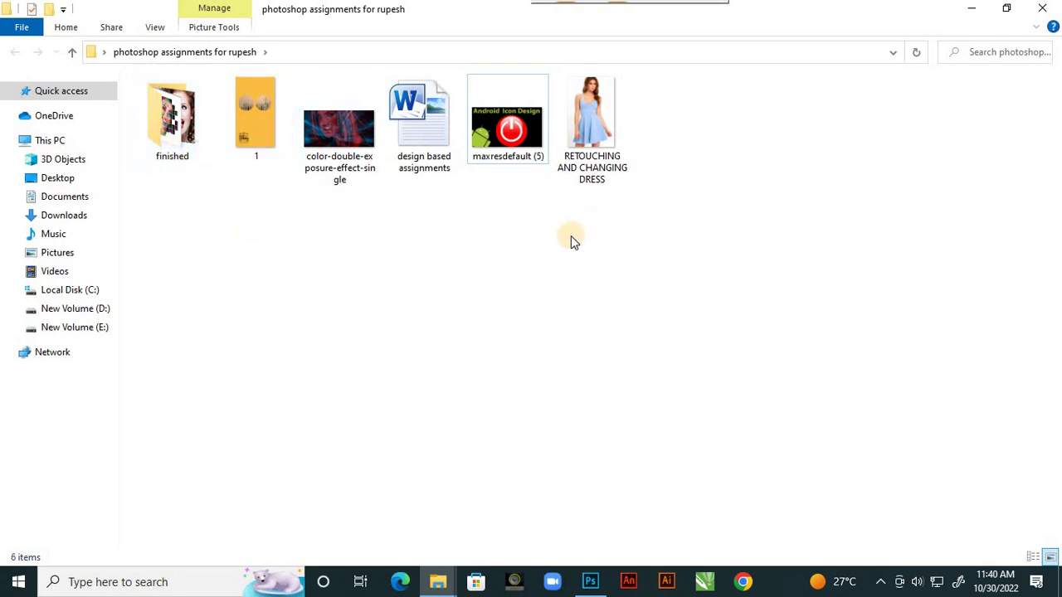
left_click(258, 117)
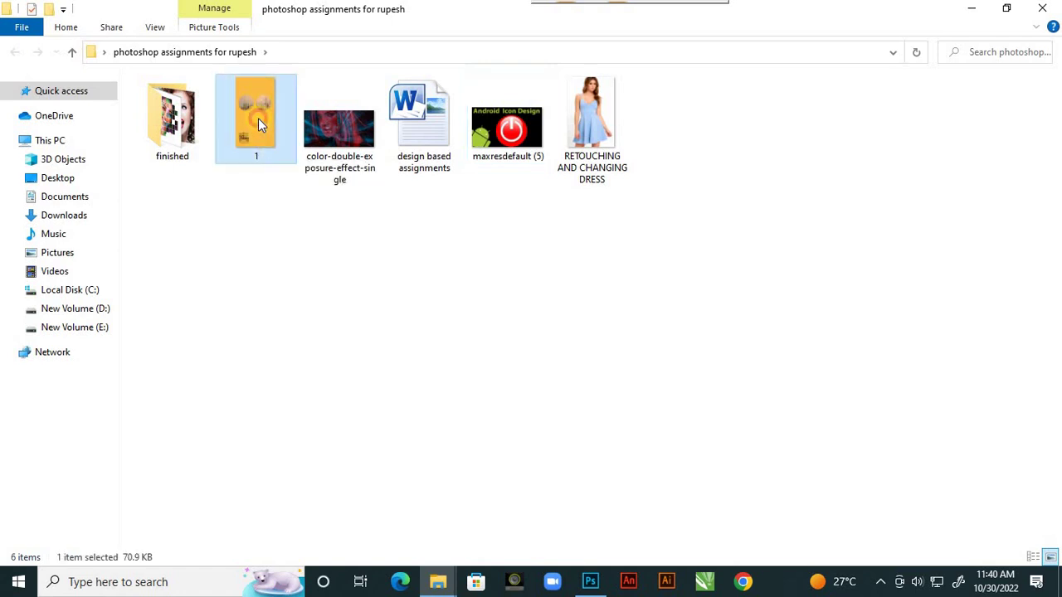
Step: Open 1.jpg in Photos and zoom in on its two striped circles
double_click(258, 118)
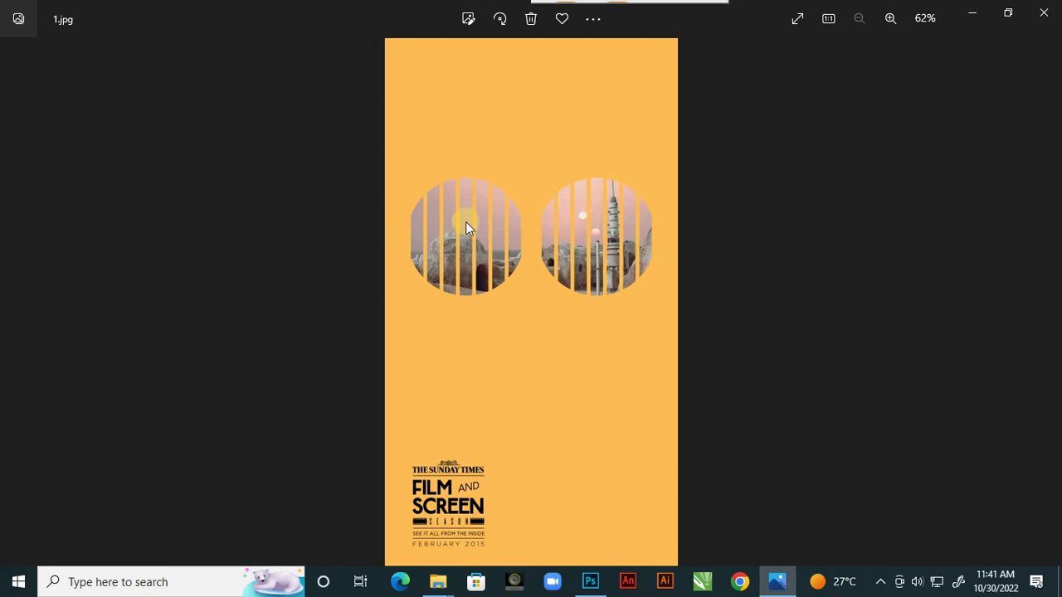
scroll(562, 152, "up", 4)
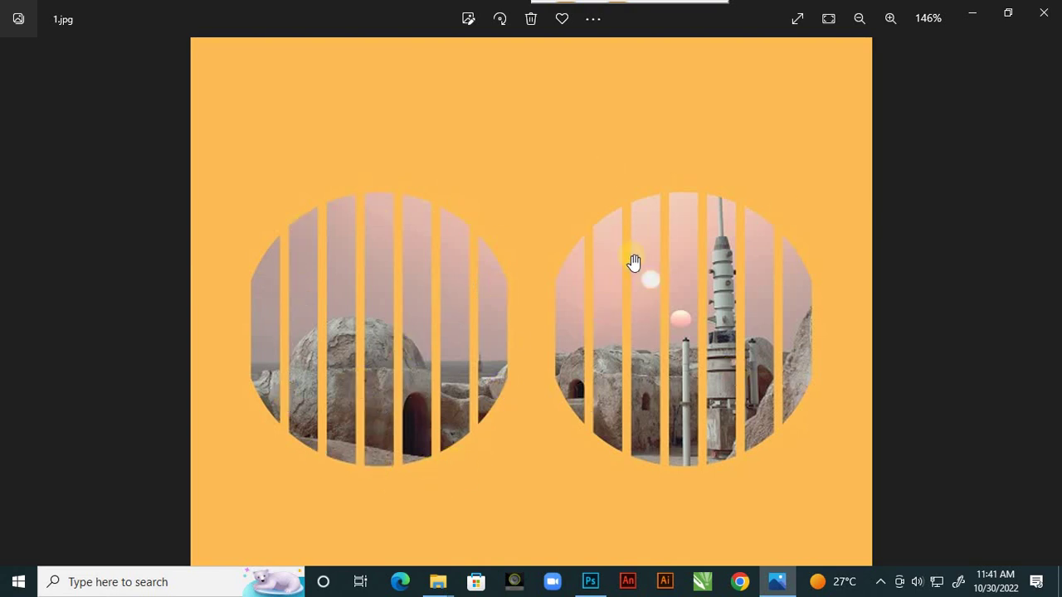
scroll(643, 298, "down", 2)
scroll(645, 295, "down", 2)
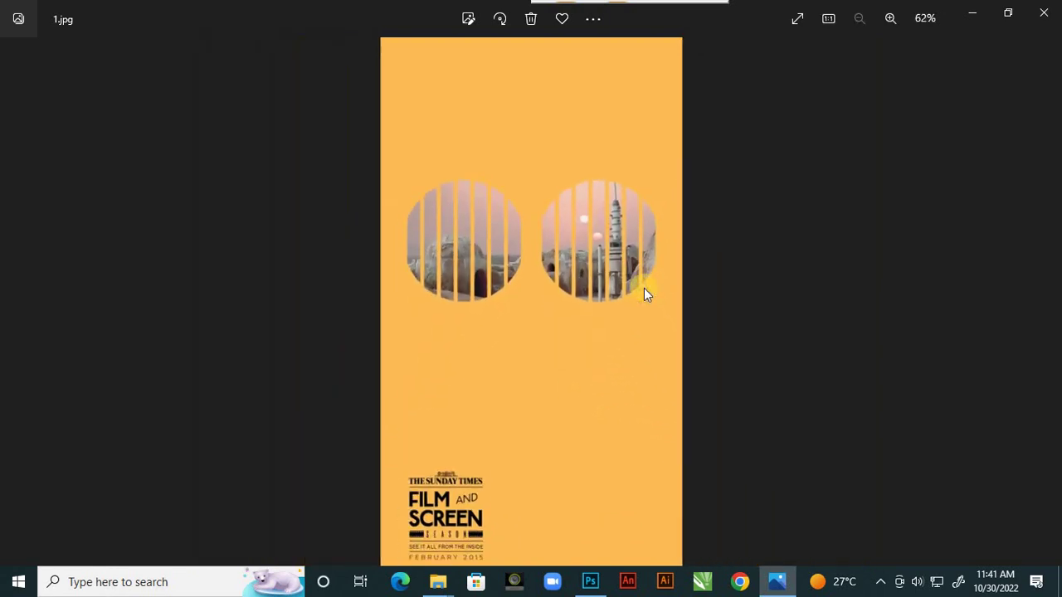
scroll(452, 522, "up", 4)
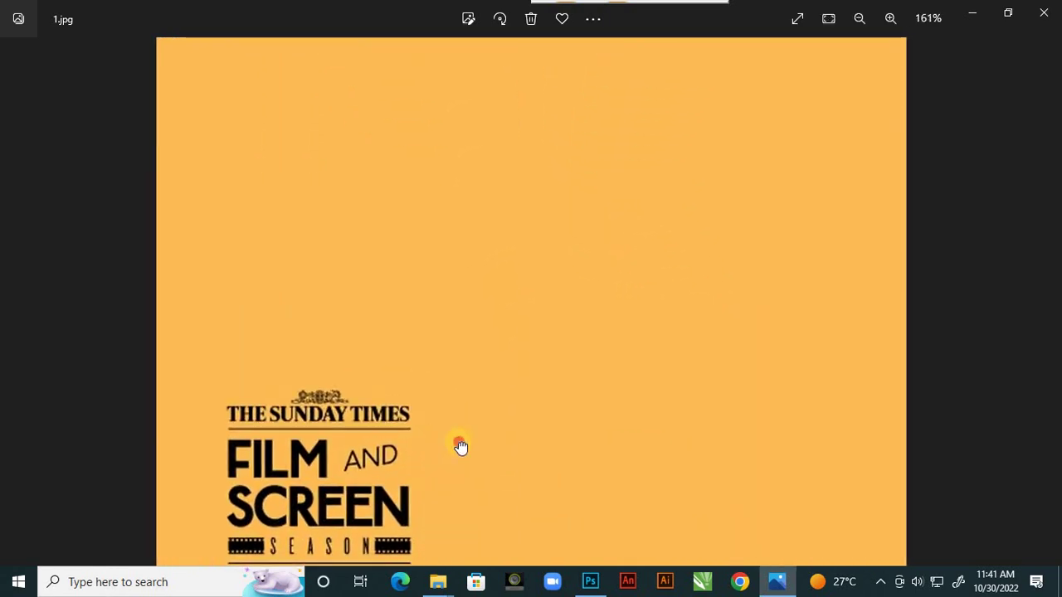
Step: Pan down to the poster's bottom text and zoom in and out to study it
left_click_drag(457, 446, 489, 324)
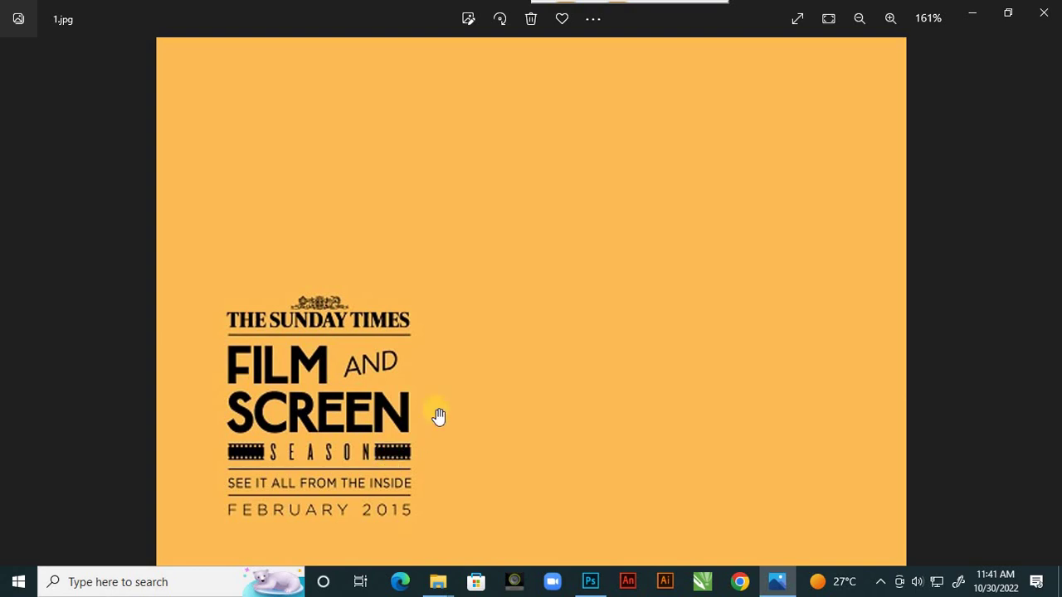
scroll(486, 400, "down", 3)
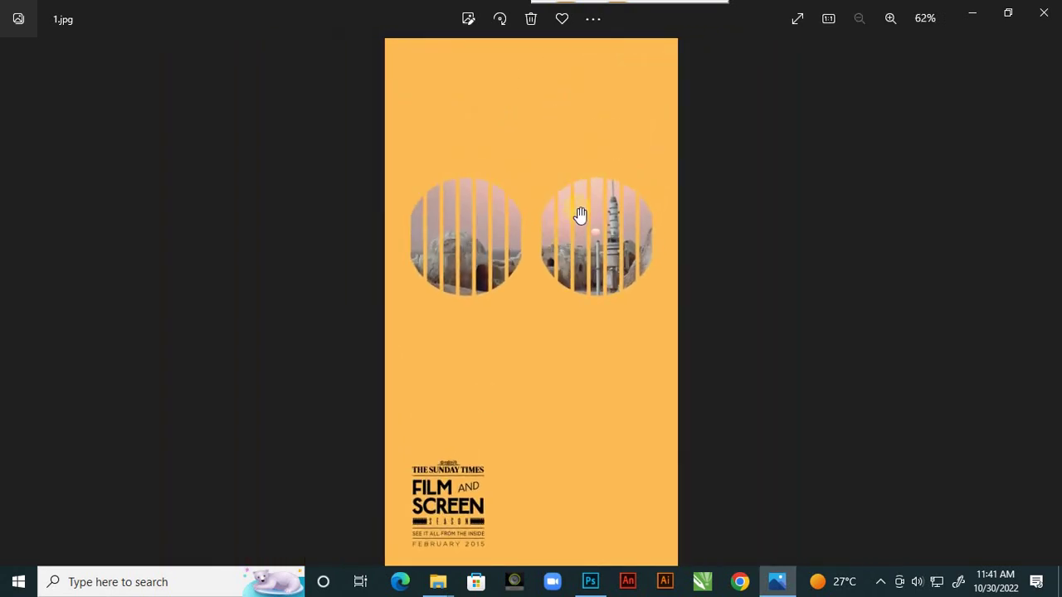
scroll(577, 219, "up", 4)
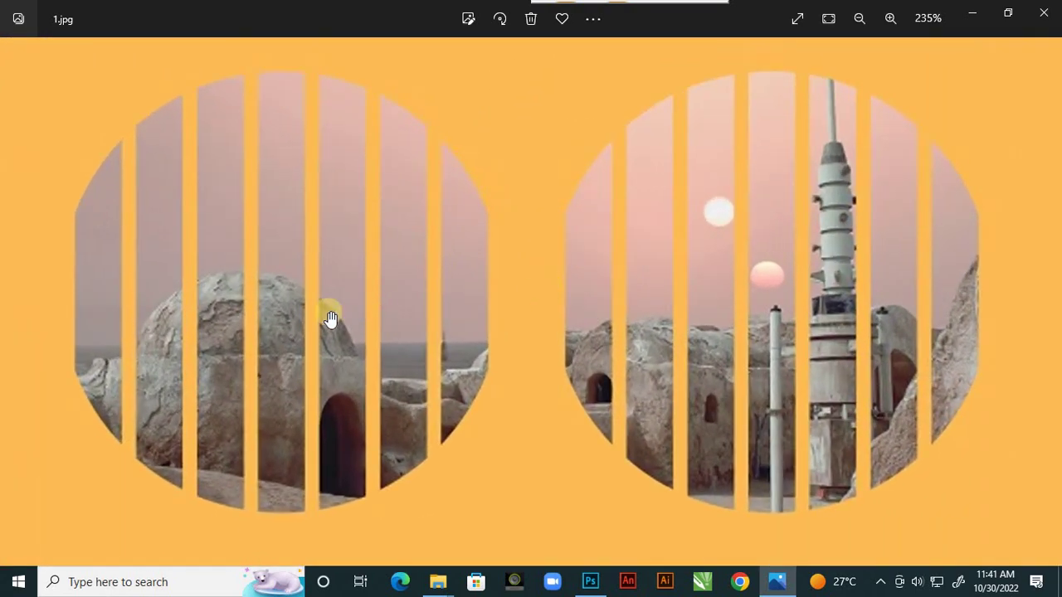
scroll(324, 344, "down", 1)
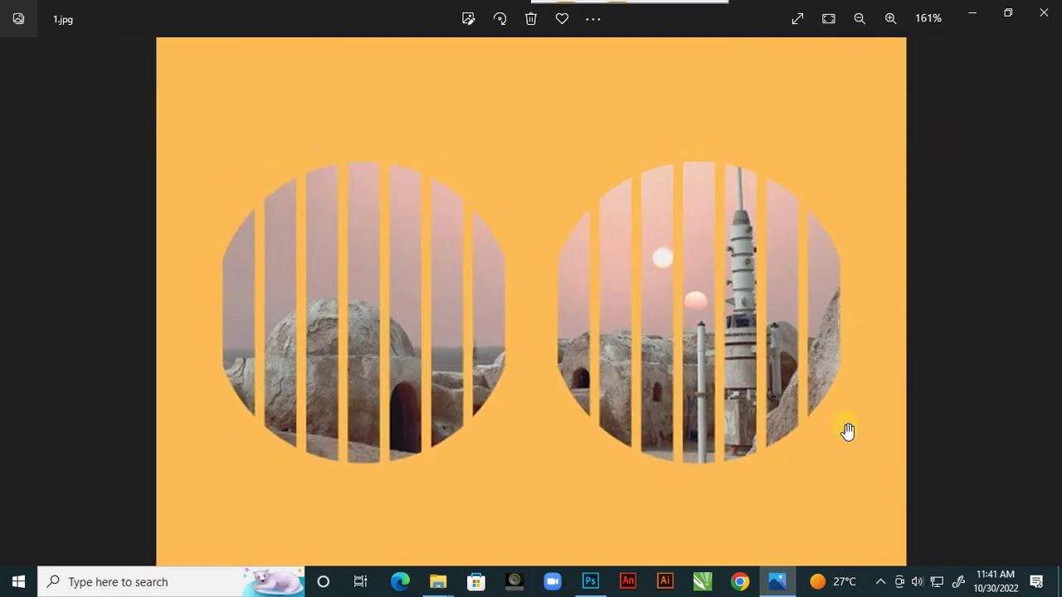
scroll(581, 379, "down", 2)
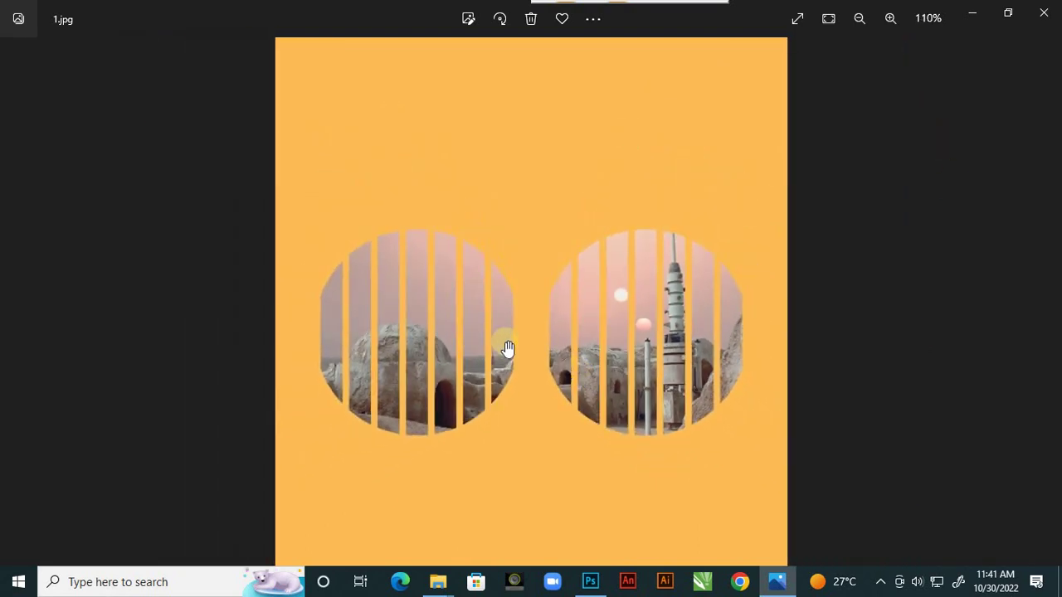
scroll(502, 344, "up", 2)
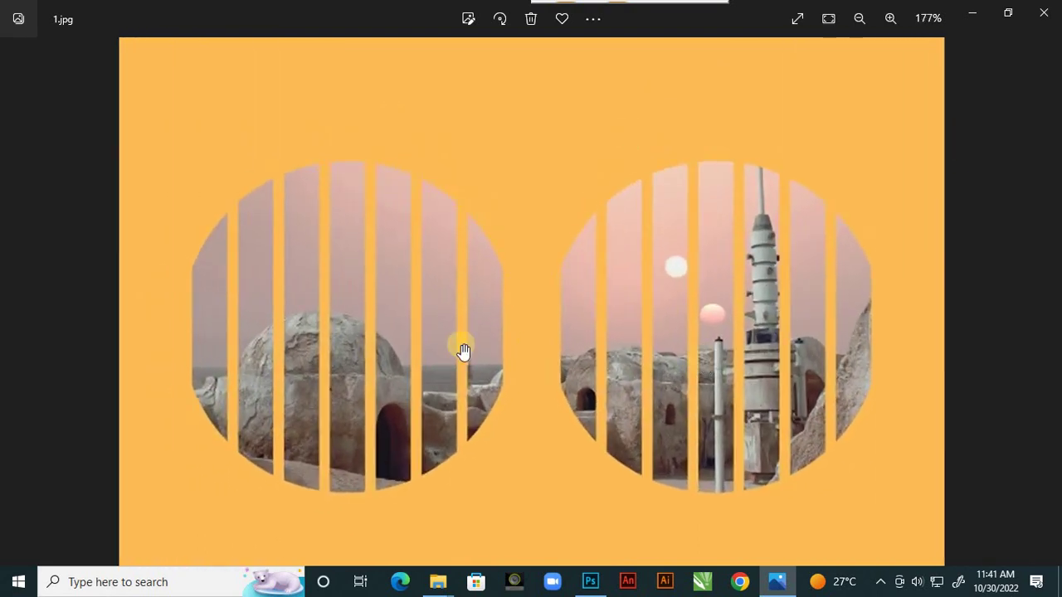
scroll(457, 323, "down", 3)
scroll(667, 336, "down", 2)
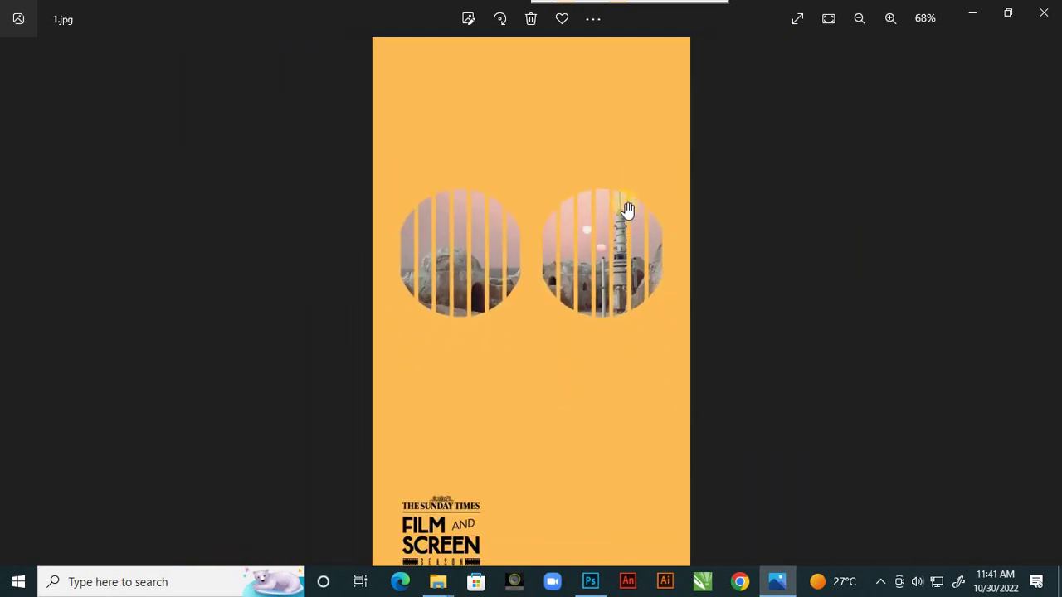
scroll(631, 216, "up", 3)
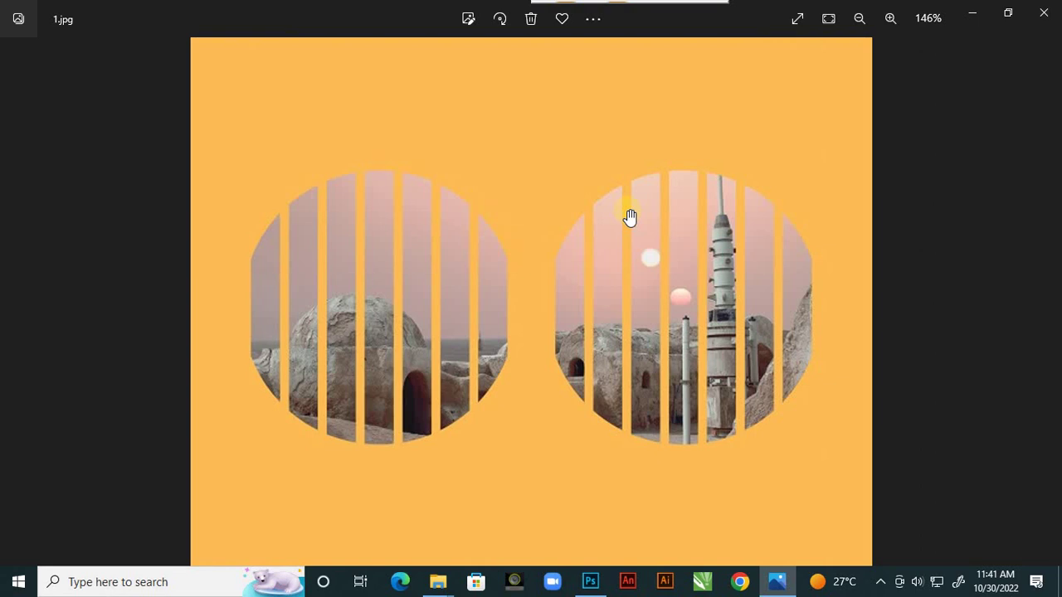
scroll(612, 286, "down", 5)
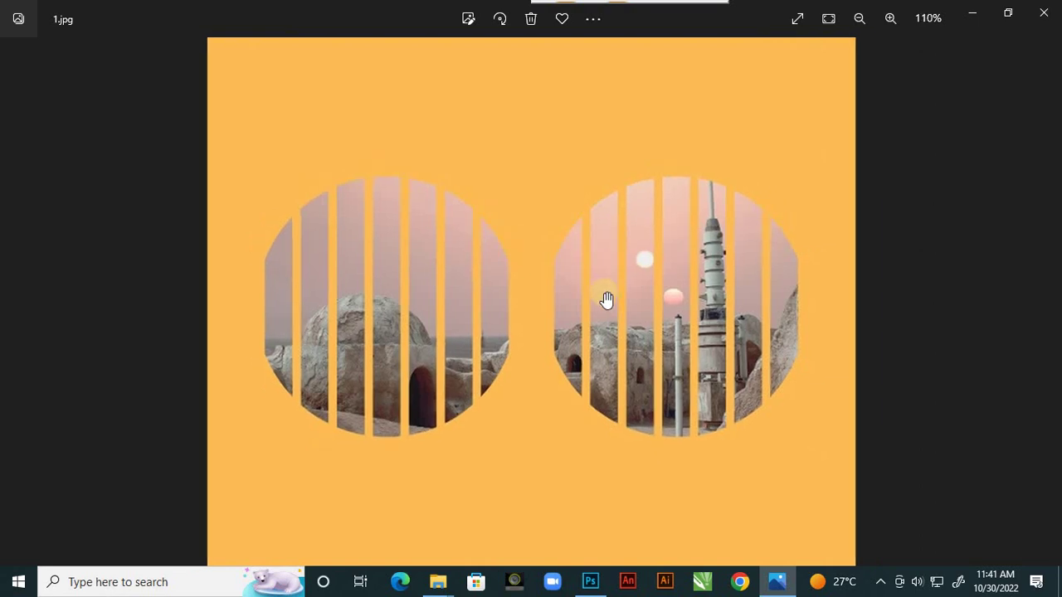
Step: Minimize the Photos poster, glance at it once more, and return to Photoshop's Untitled-1
left_click(972, 17)
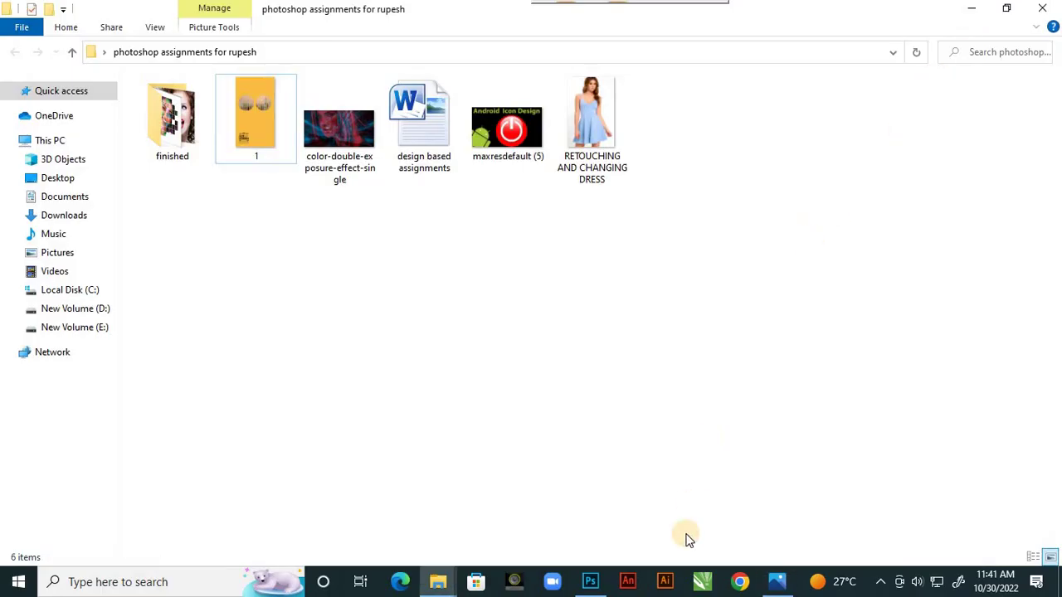
left_click(589, 581)
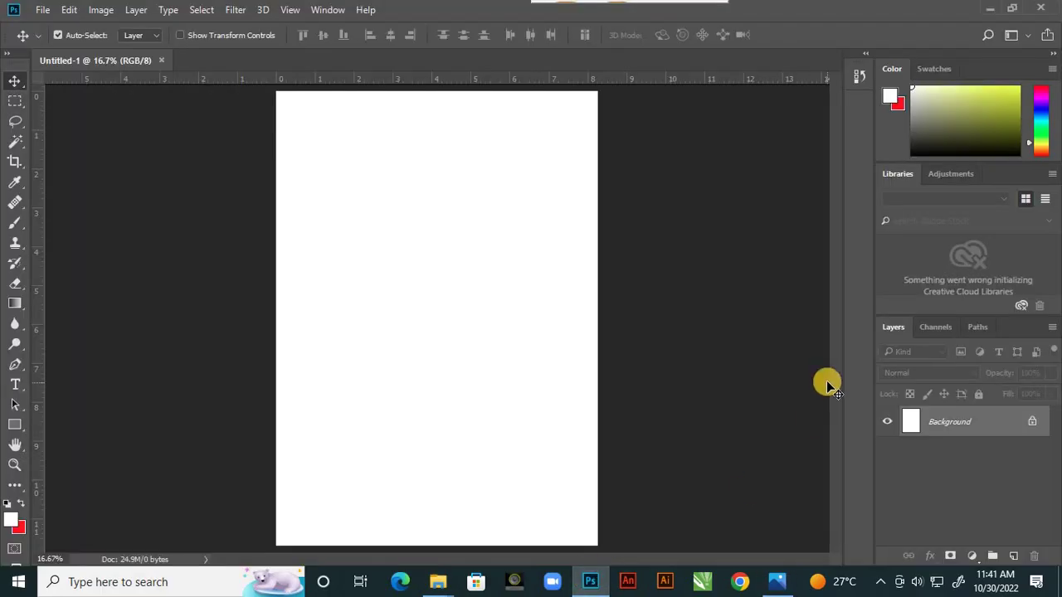
left_click(778, 586)
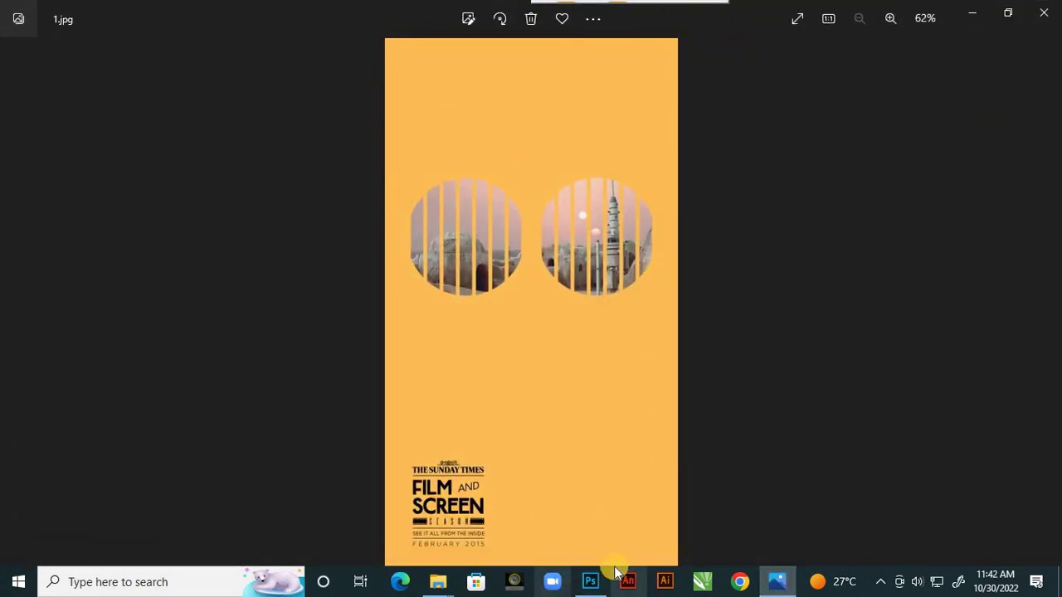
left_click(590, 583)
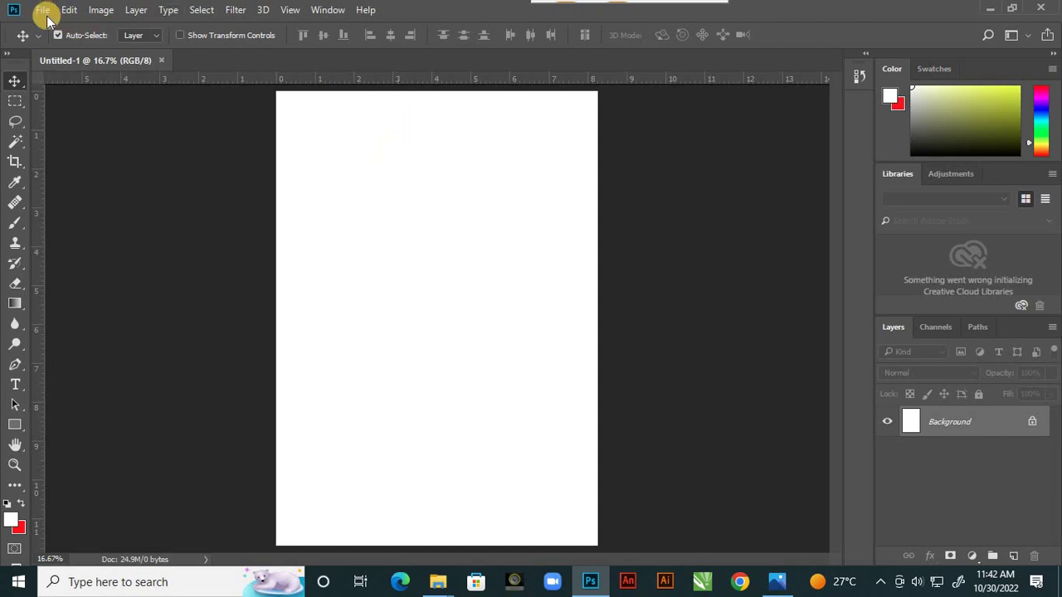
Step: Close the old Untitled-1 and create a new 5 × 8 inch, 300 ppi document
left_click(163, 62)
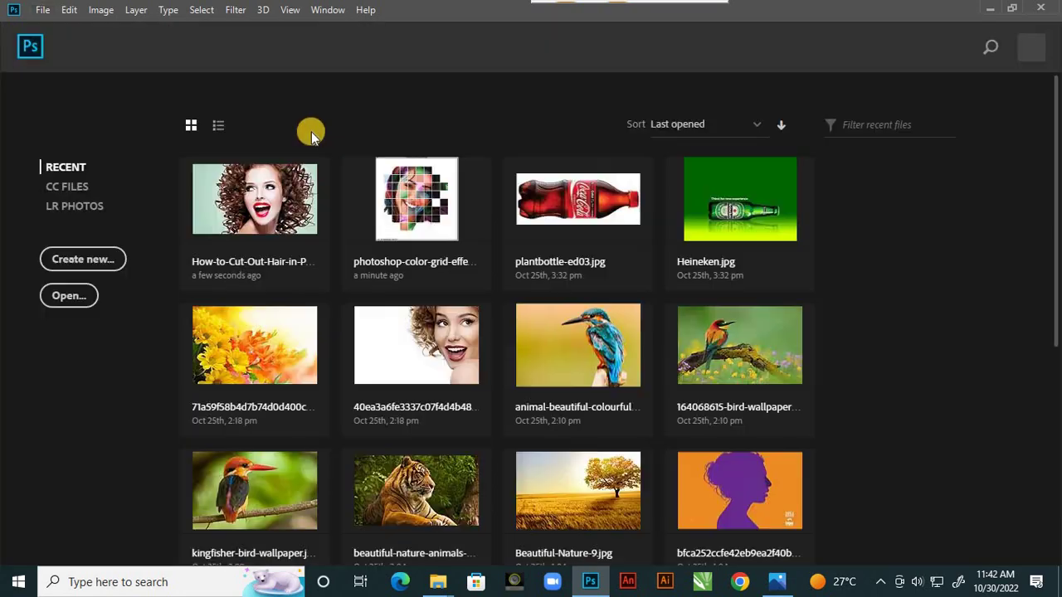
left_click(42, 11)
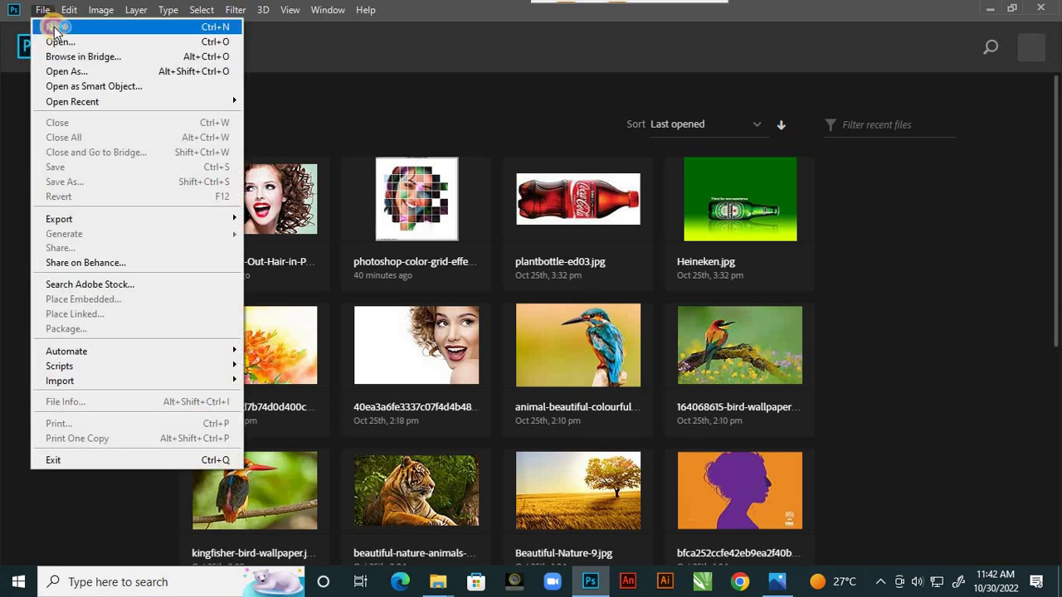
left_click(45, 14)
key("ctrl+n")
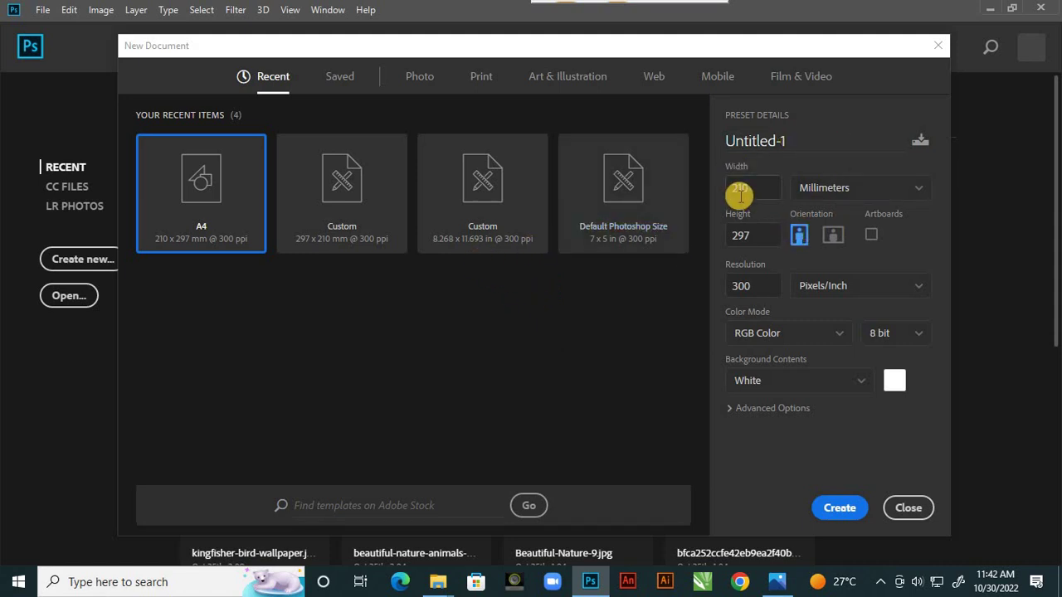
left_click(919, 191)
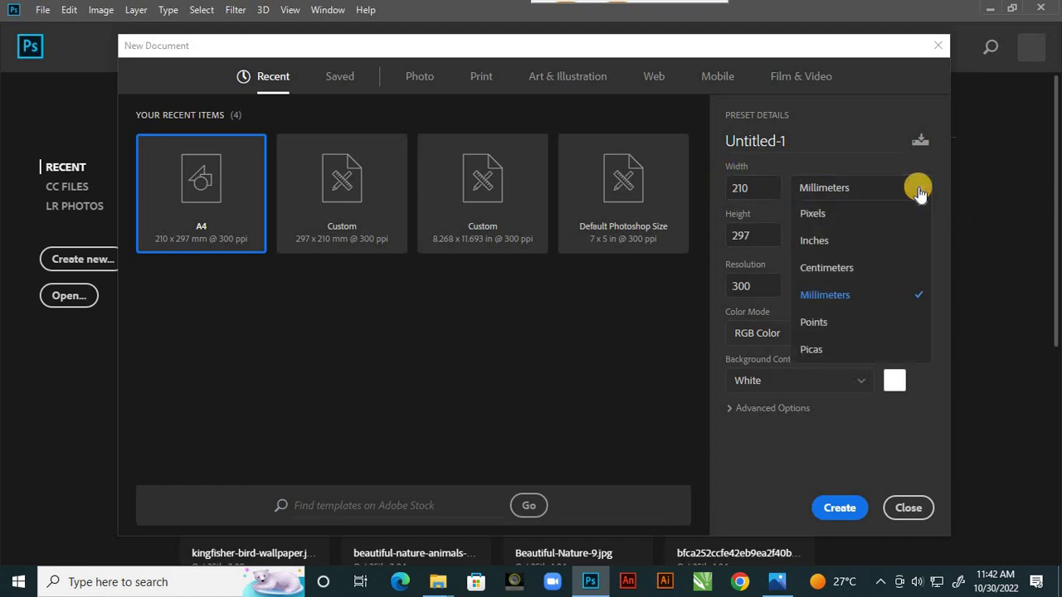
left_click(829, 239)
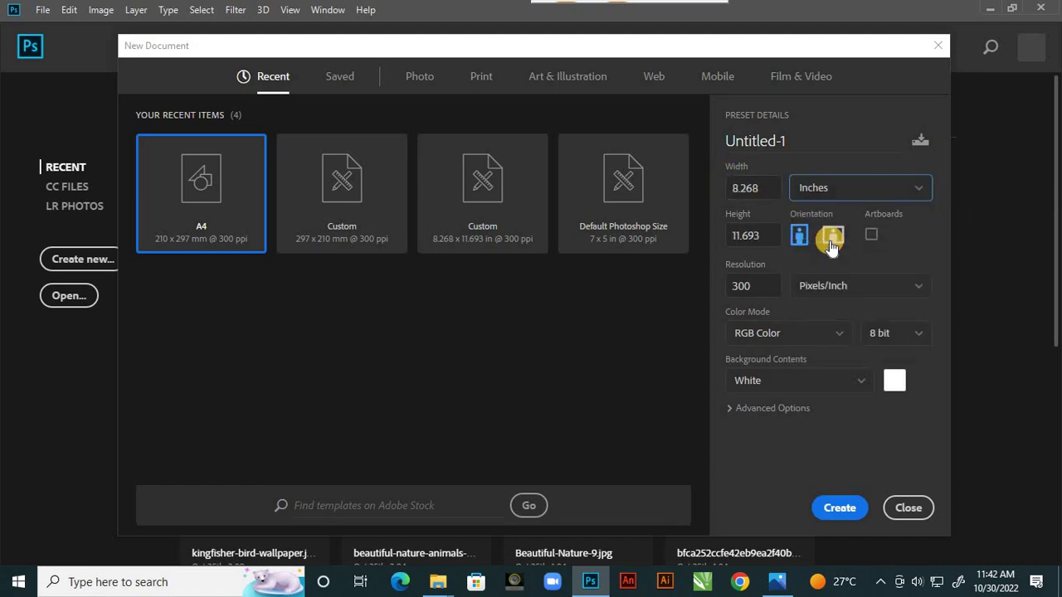
left_click(760, 235)
key("ctrl+a")
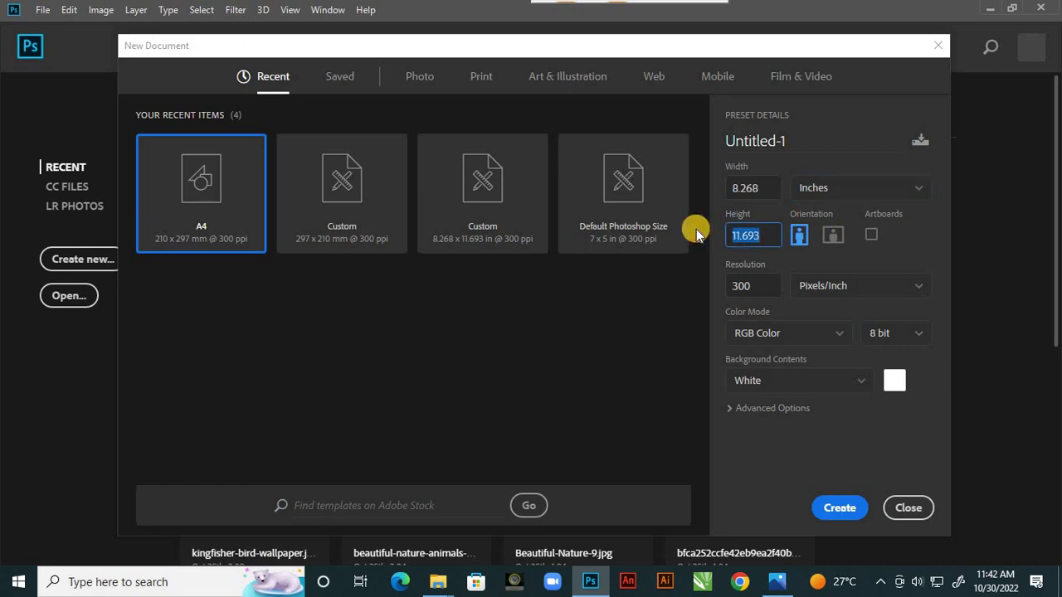
type("8")
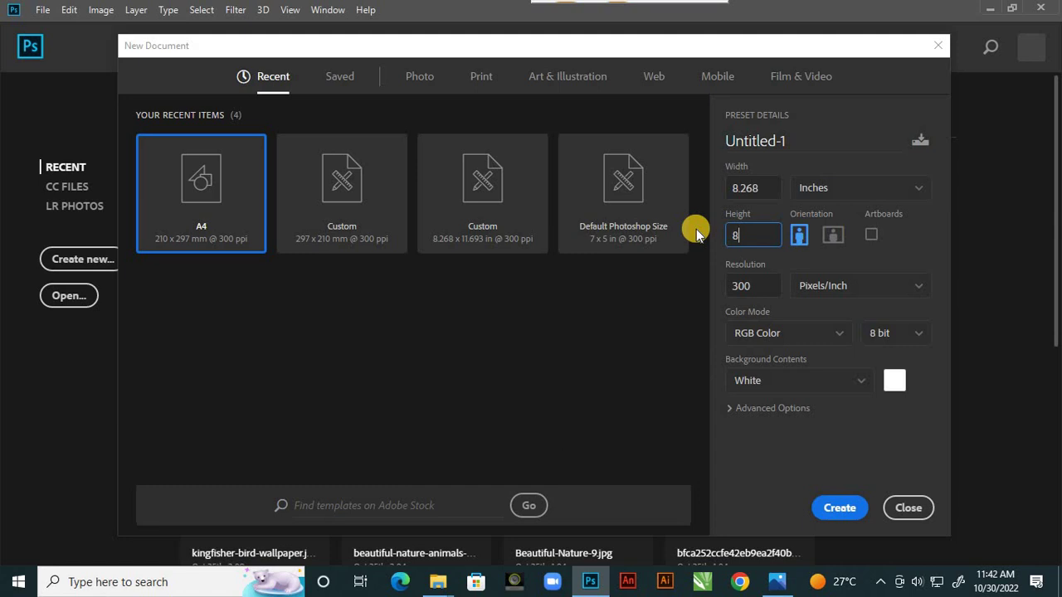
left_click(758, 189)
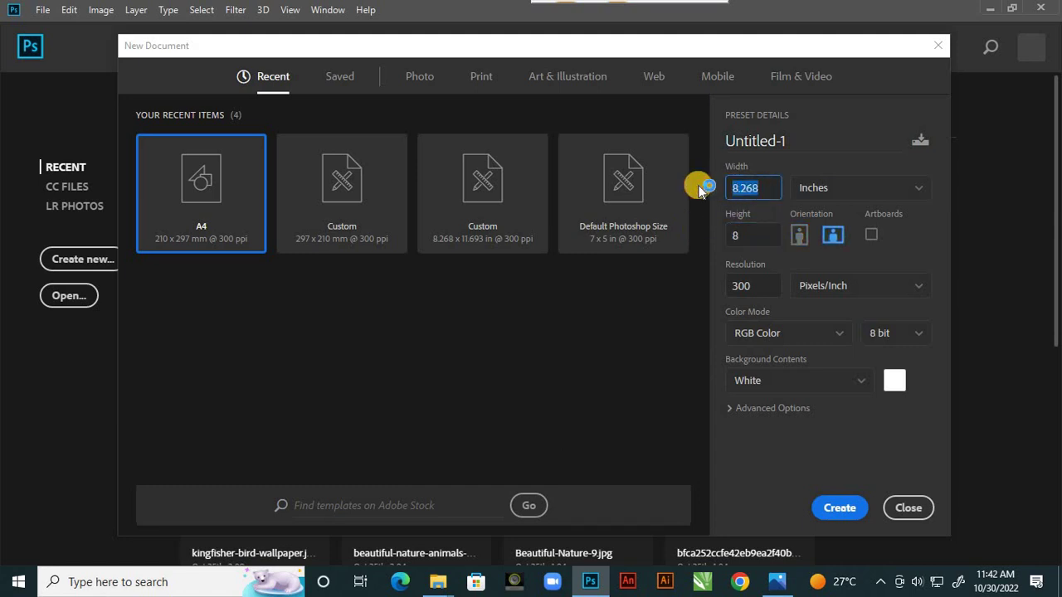
type("5")
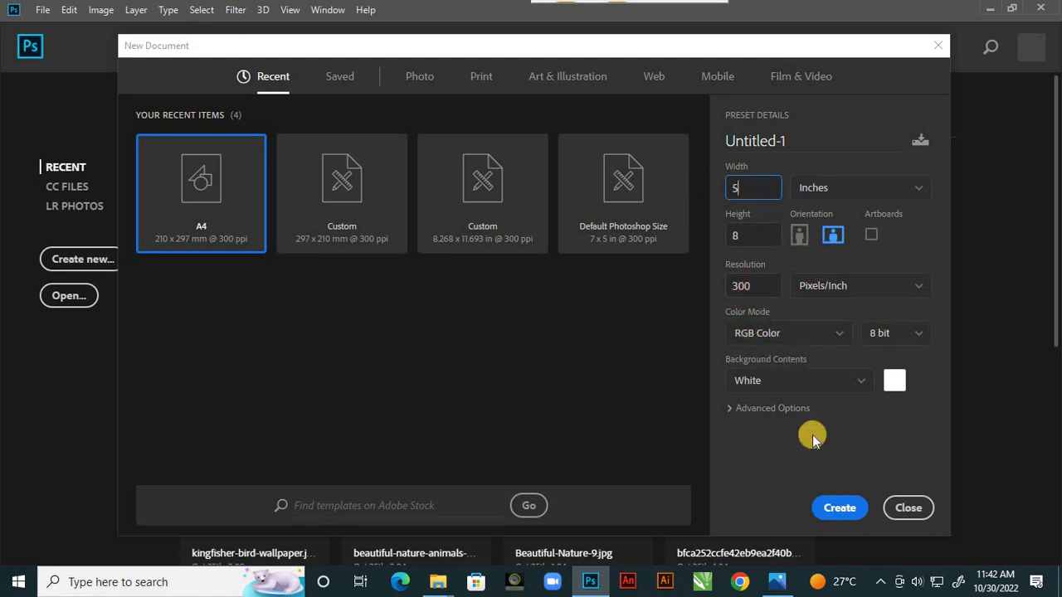
left_click(845, 507)
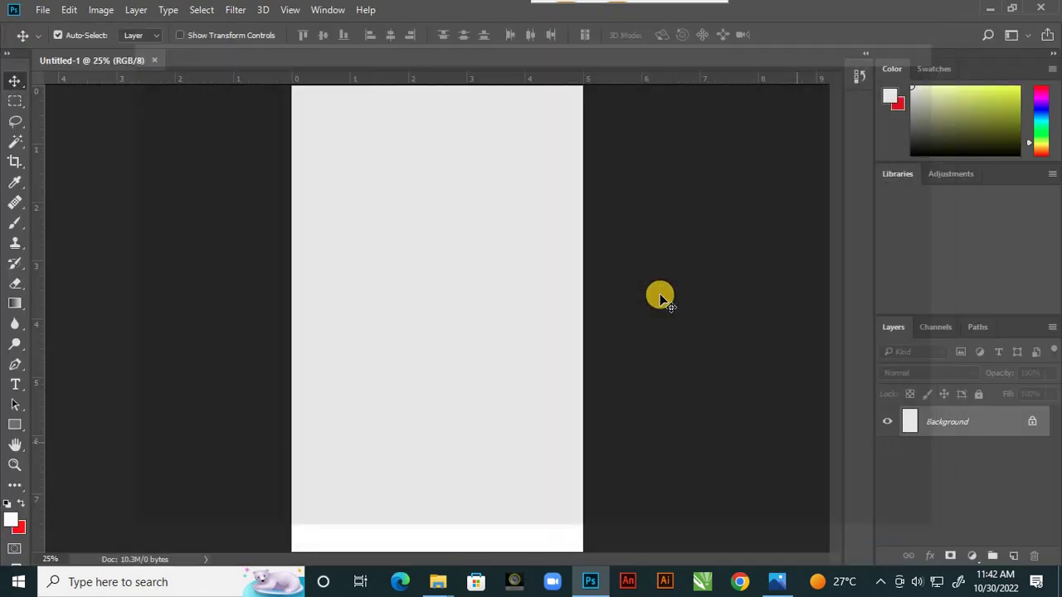
Step: Compare the new canvas with the reference poster, then zoom in on it
left_click(776, 581)
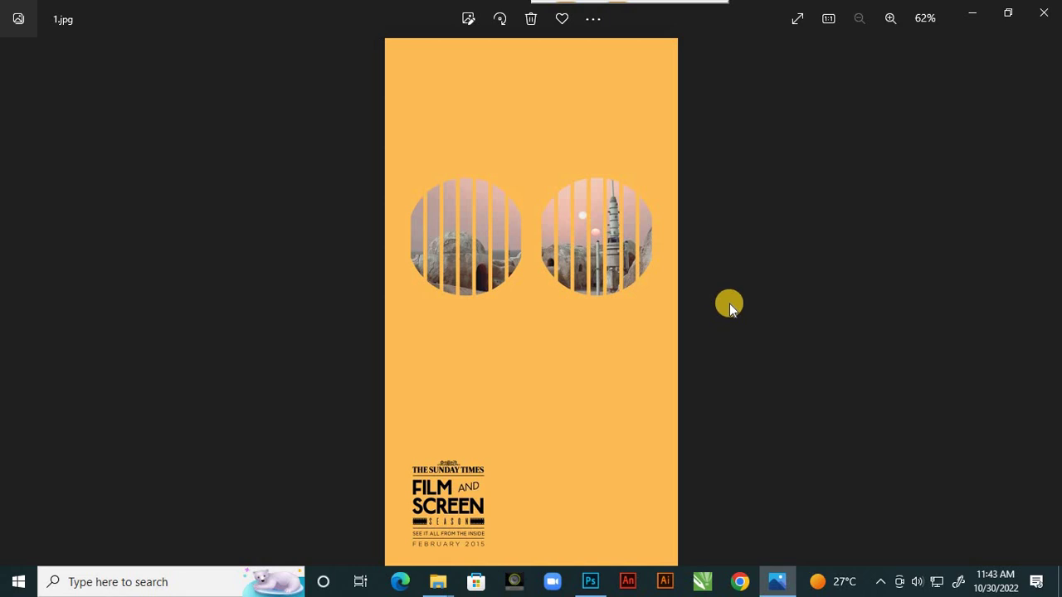
left_click(589, 582)
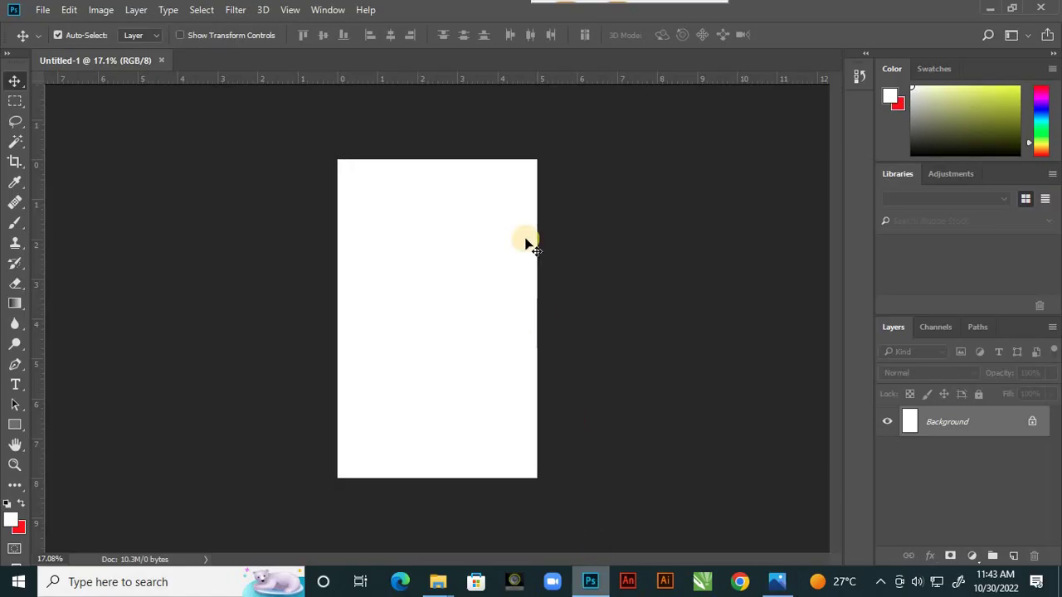
key("ctrl+plus")
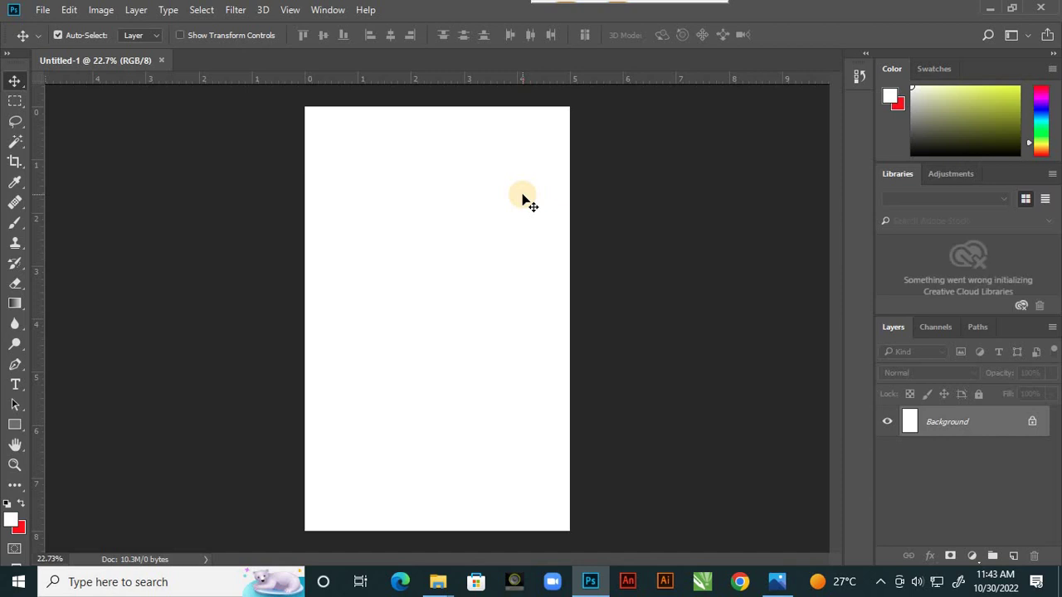
Step: Open 164068615-bird-wallpapers.jpg and animal-beautiful-colourful-326900.jpg from Desktop > reference images > LATEST PICTURES
left_click(43, 10)
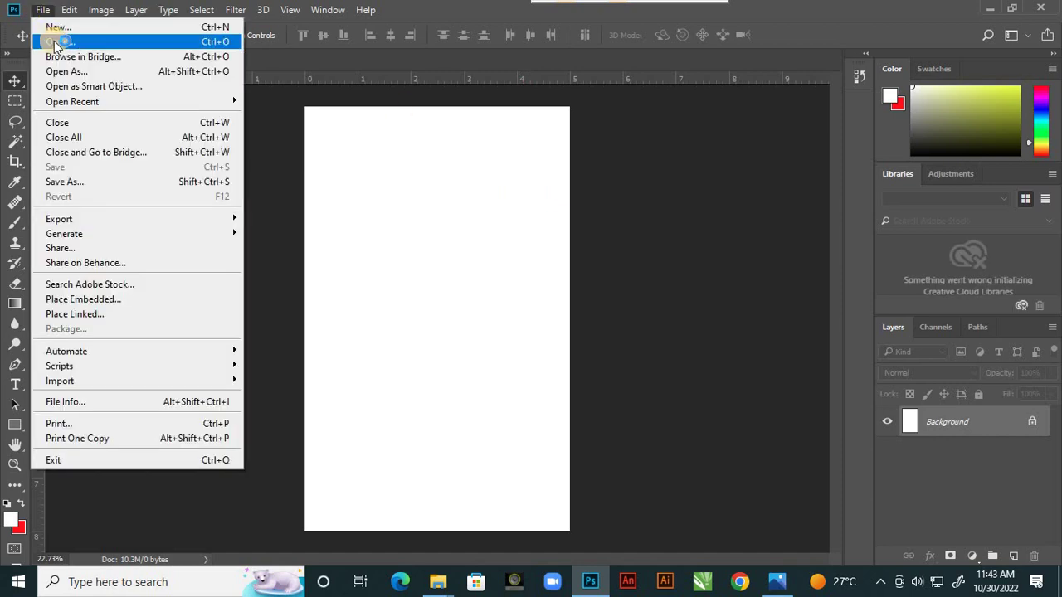
left_click(56, 43)
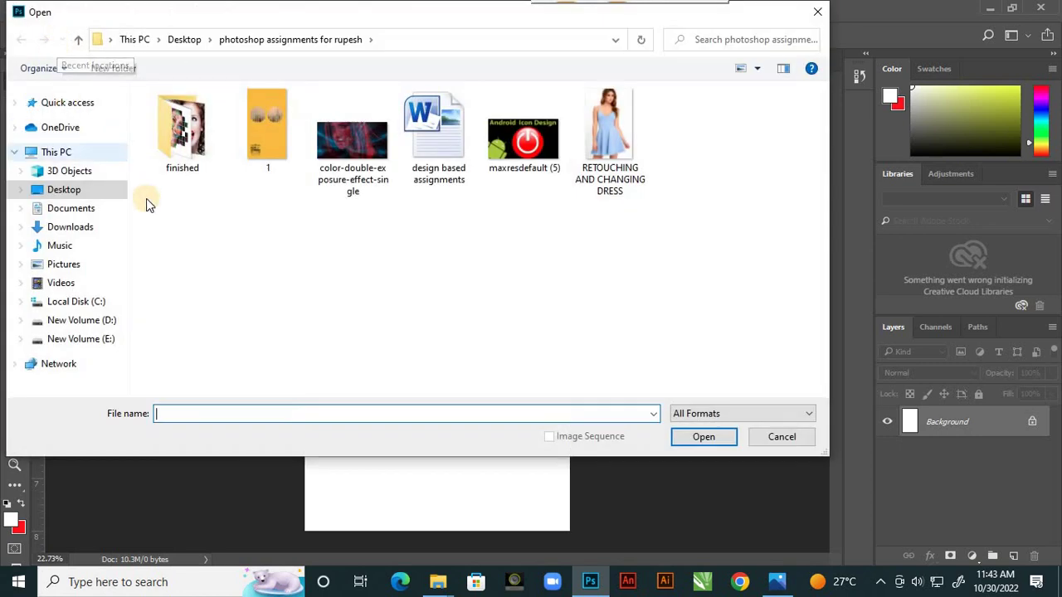
left_click(94, 191)
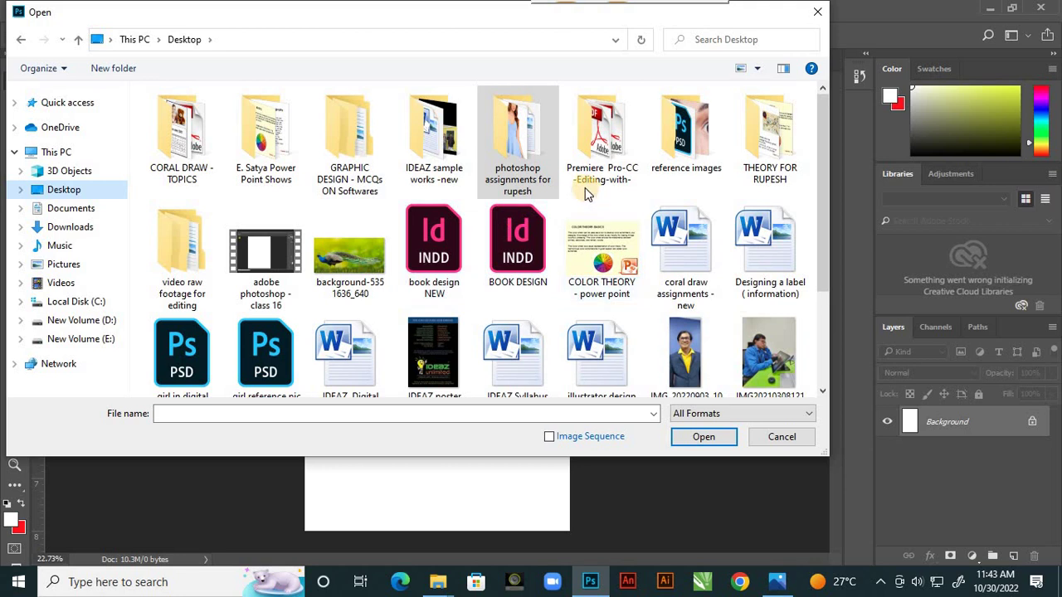
left_click(696, 157)
double_click(695, 157)
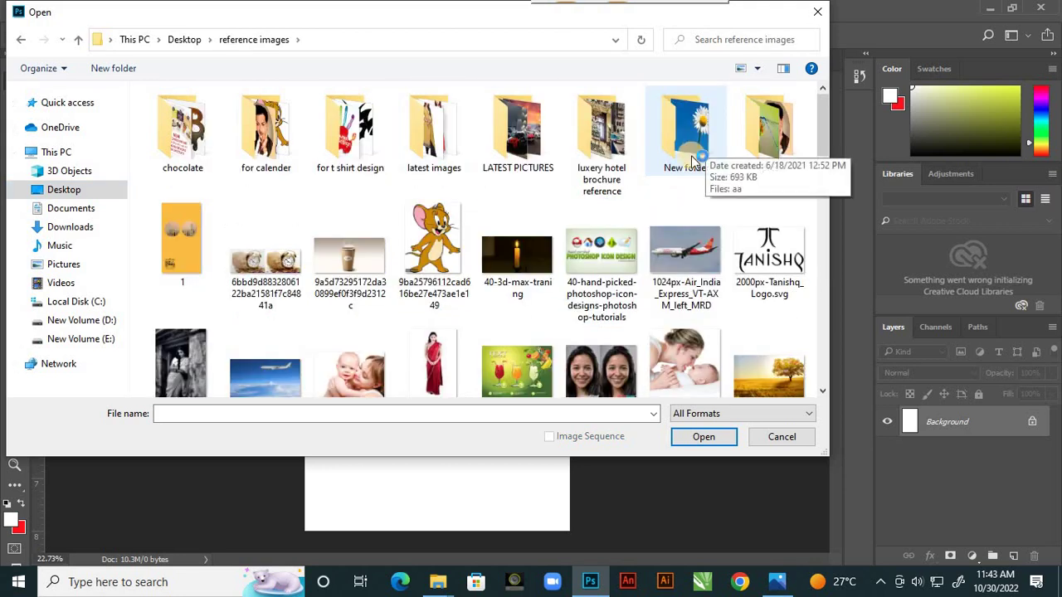
double_click(524, 160)
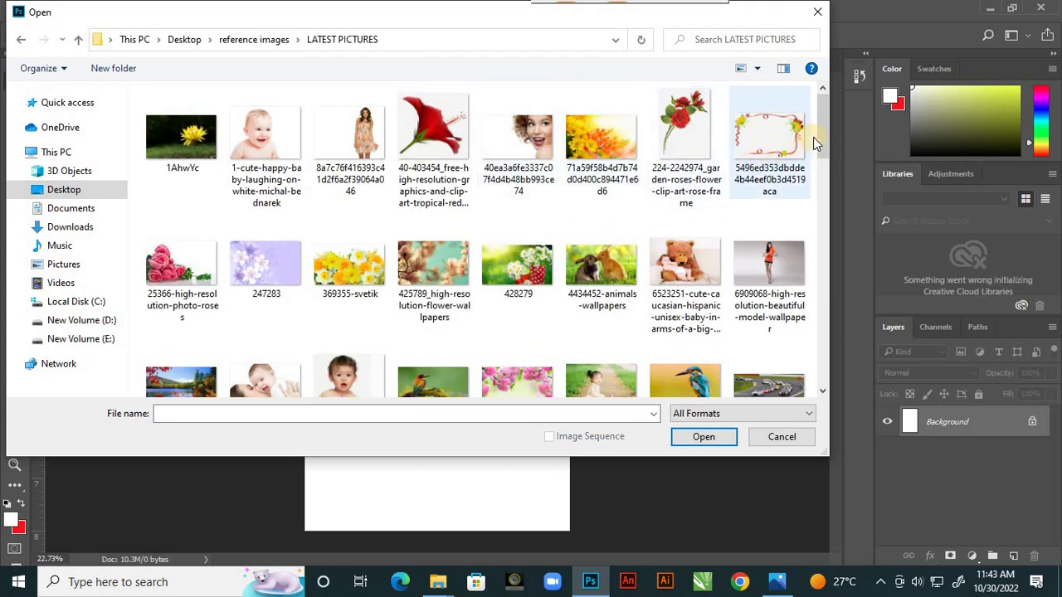
left_click_drag(822, 131, 822, 166)
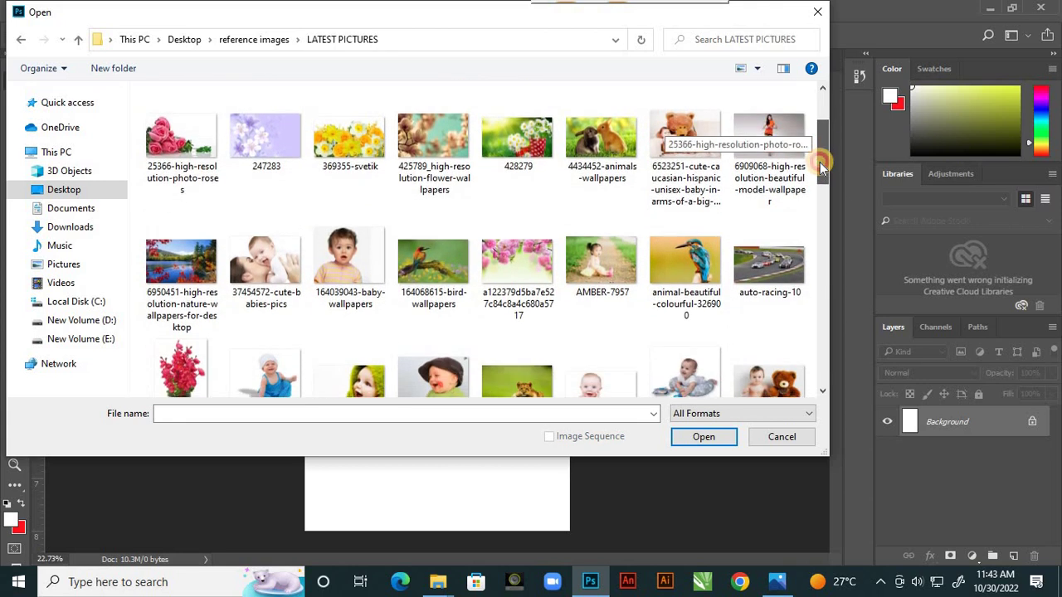
left_click(443, 289)
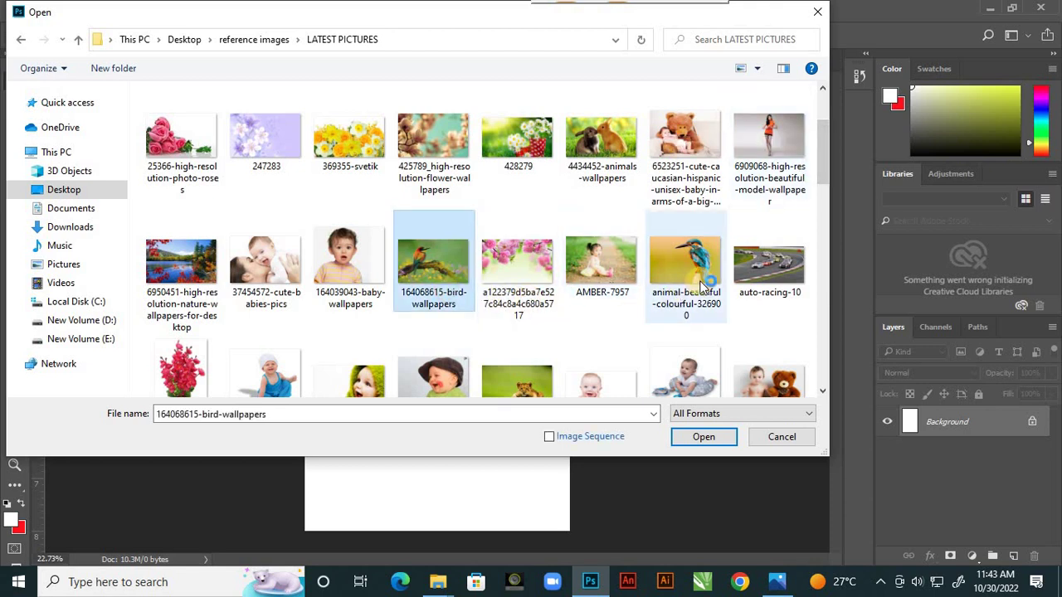
left_click(700, 278, "ctrl")
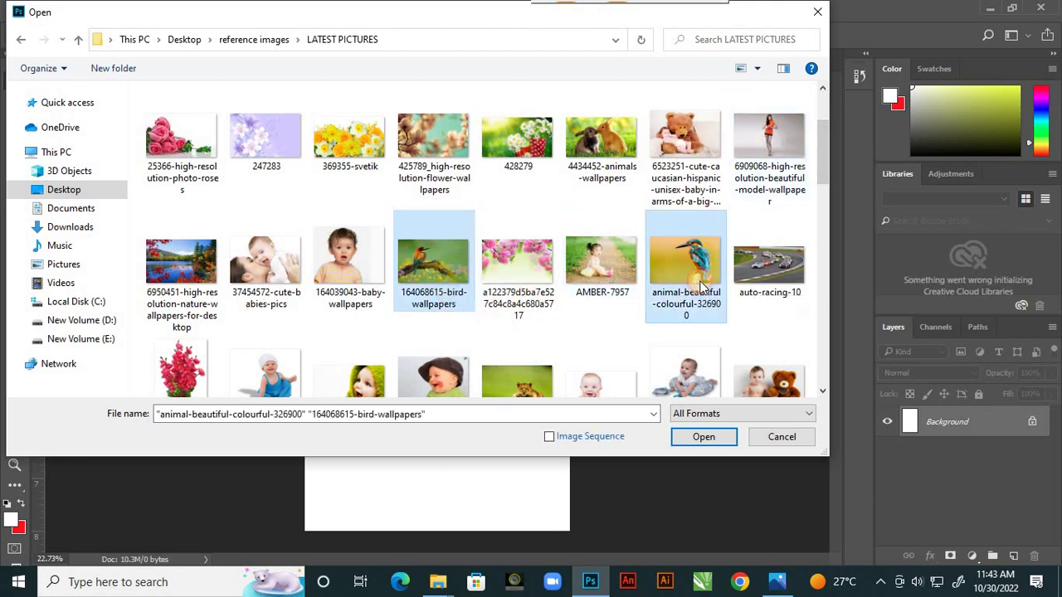
left_click(700, 437)
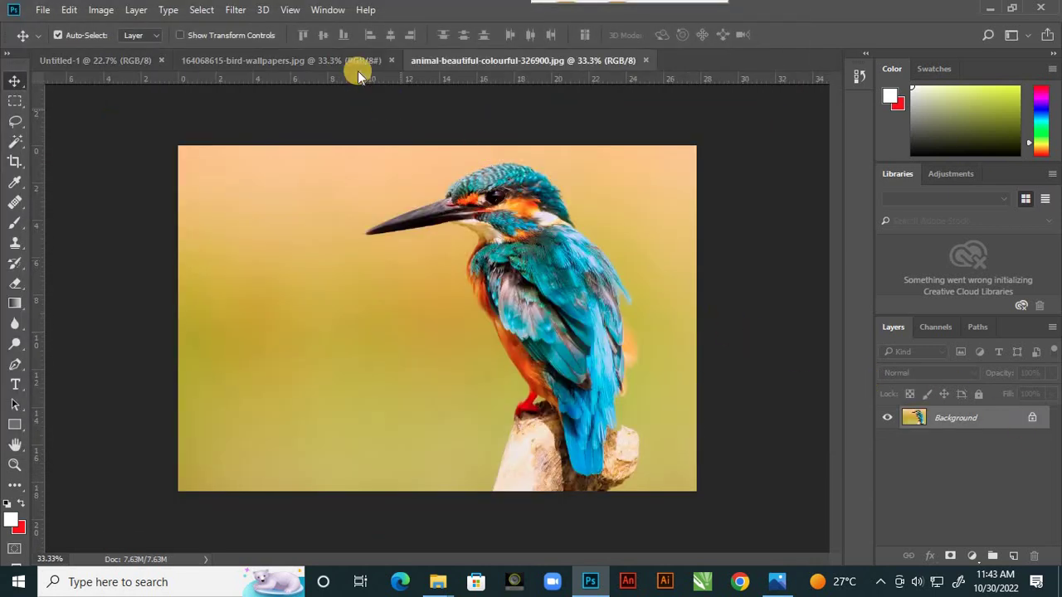
Step: Unlock the kingfisher photo's Background into Layer 0 and zoom in on the bird
left_click(356, 64)
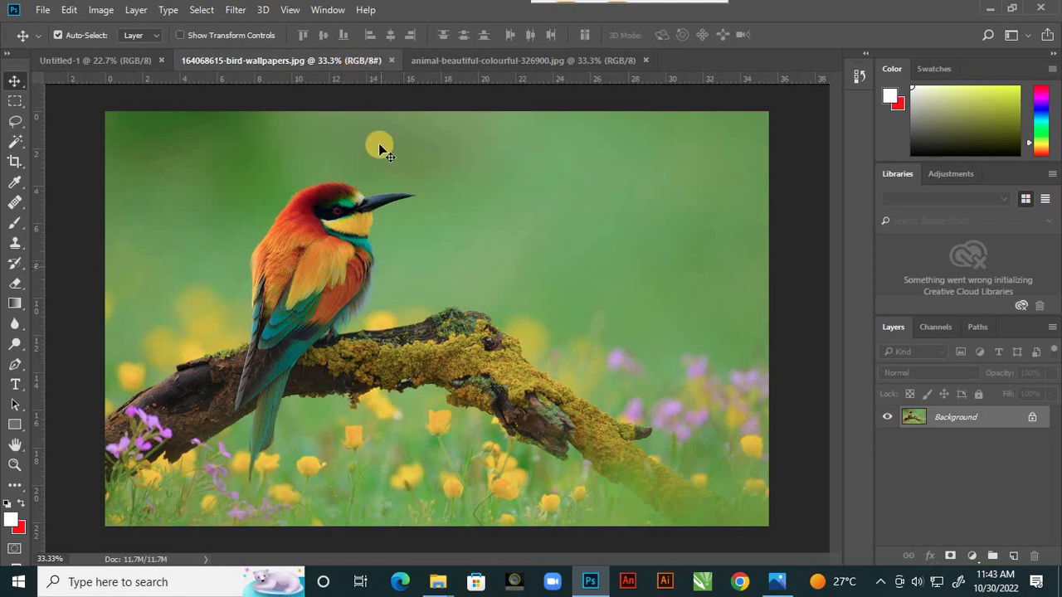
left_click(480, 66)
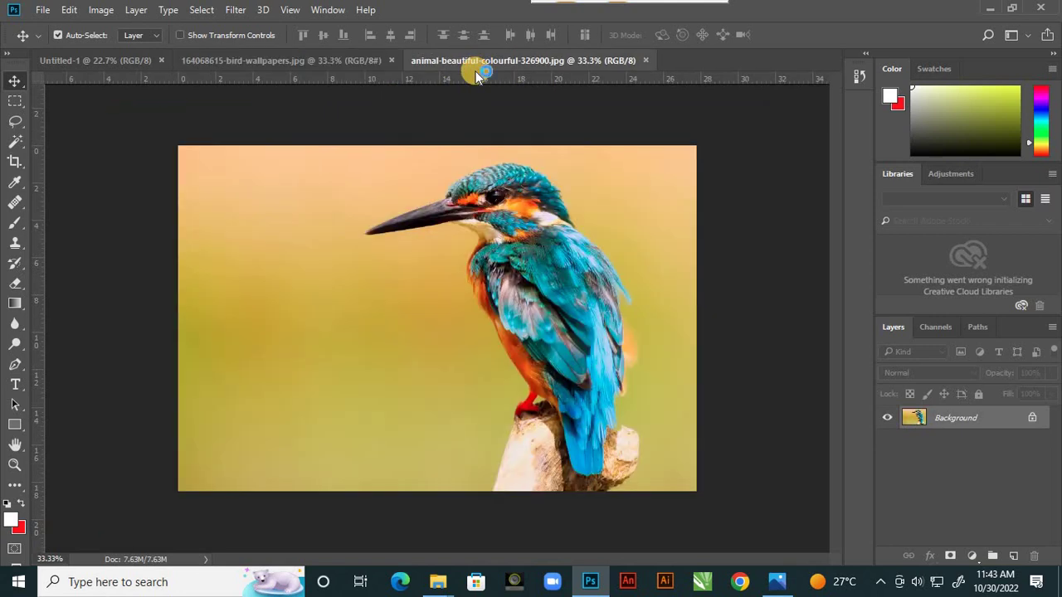
left_click(360, 64)
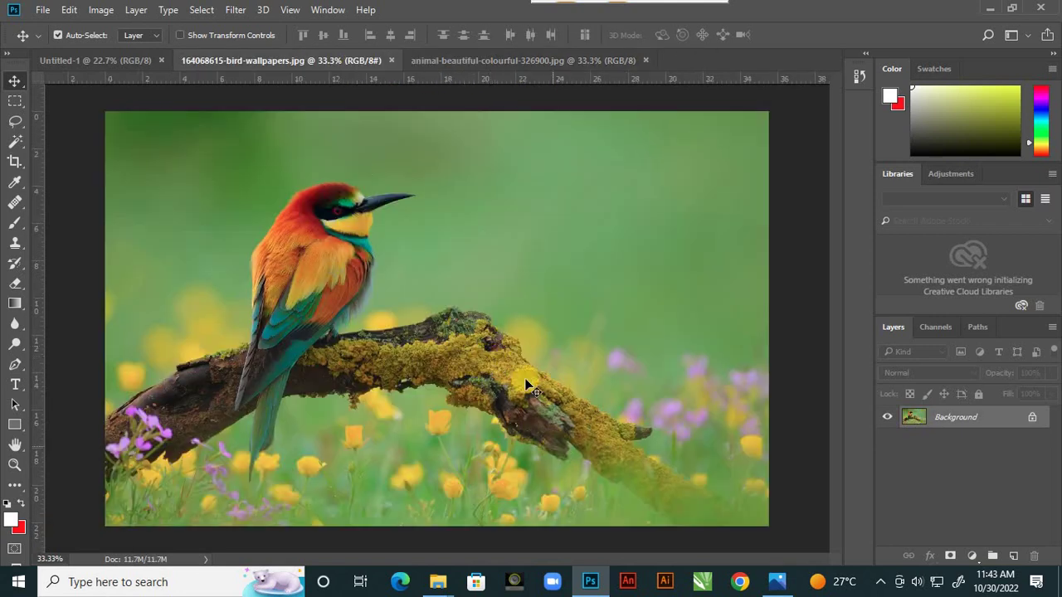
left_click(535, 63)
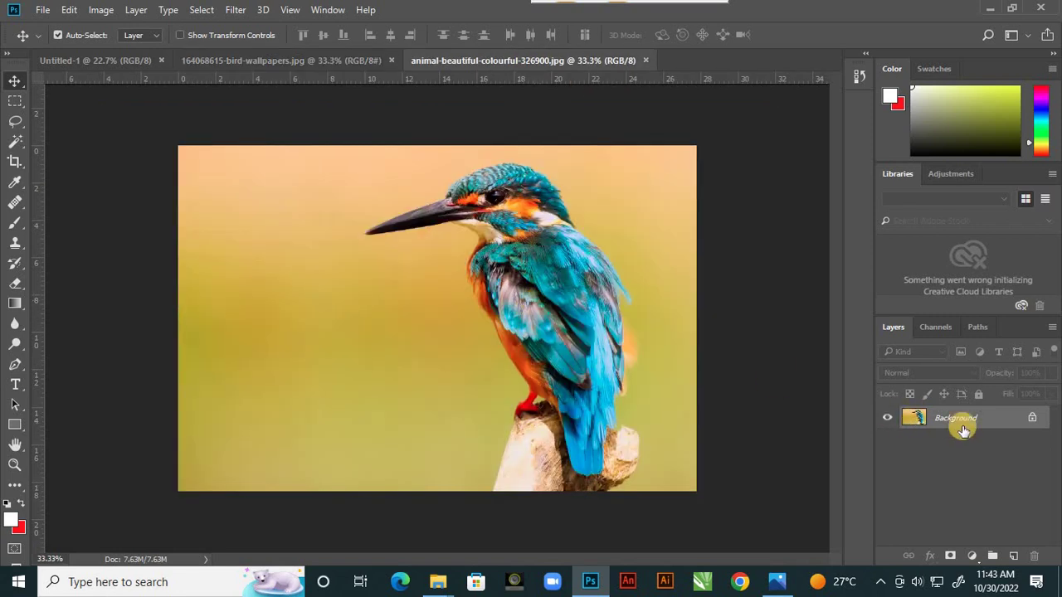
left_click(1033, 422)
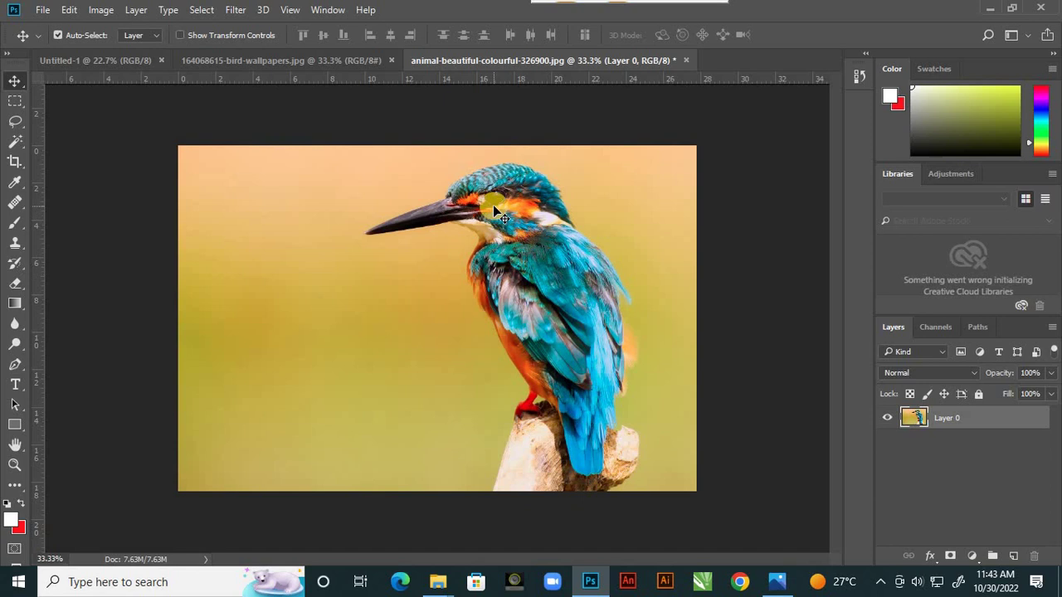
left_click(320, 59)
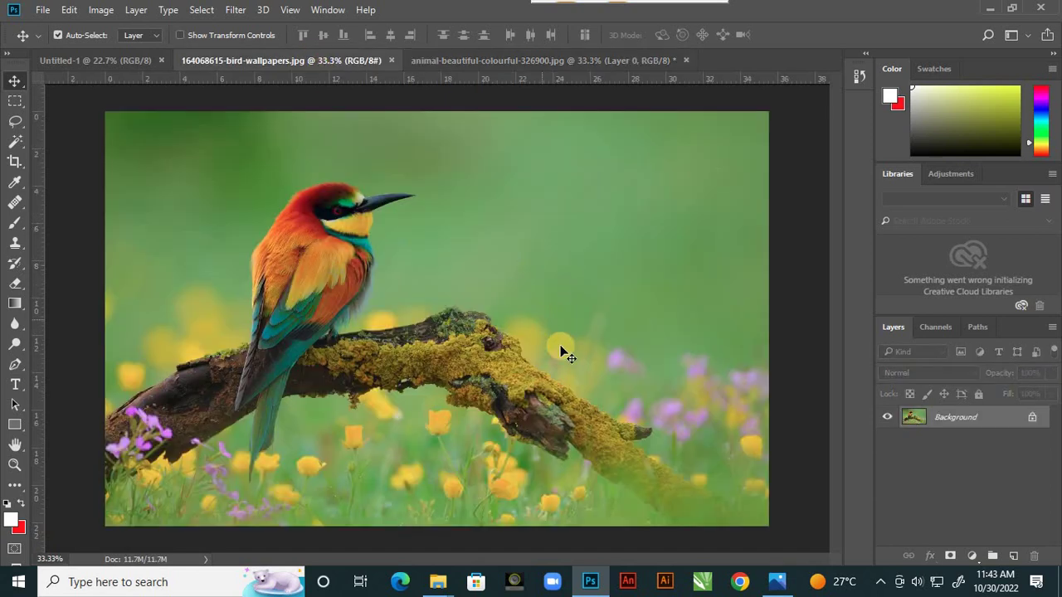
left_click(531, 59)
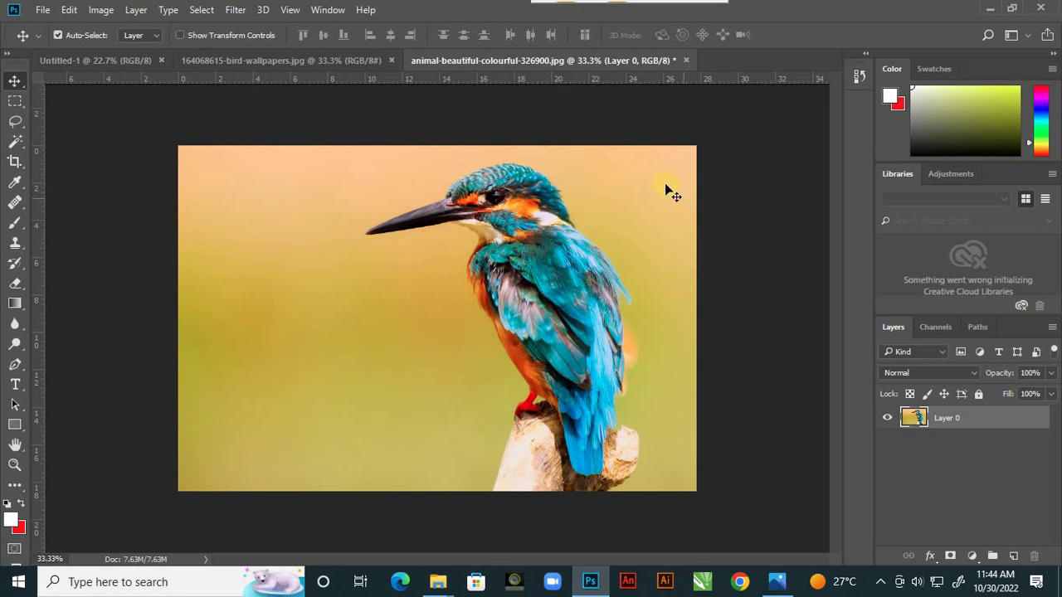
key("ctrl+plus")
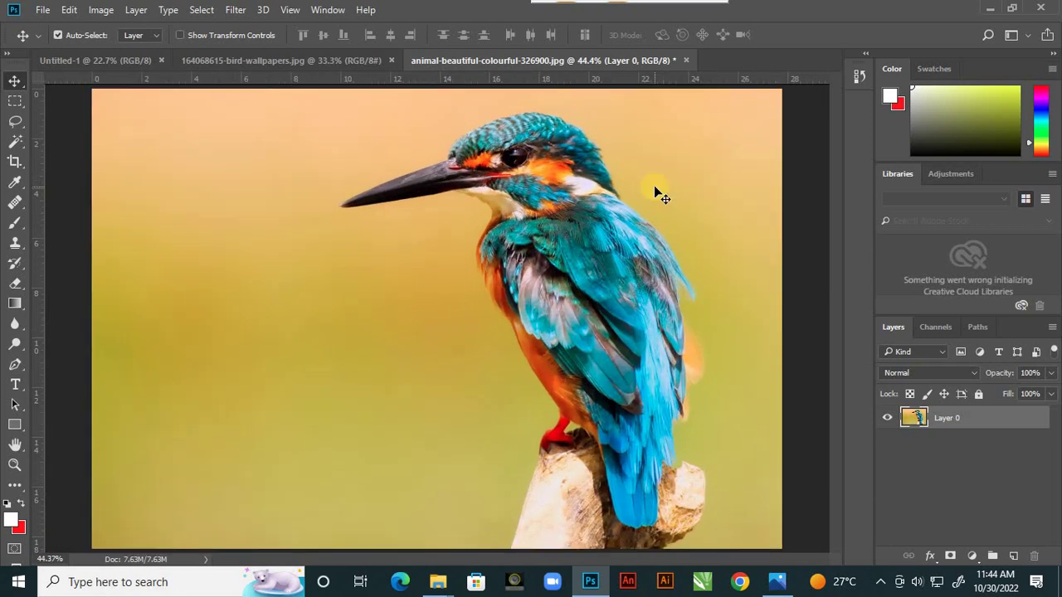
Step: Choose the Quick Selection Tool in Add to selection mode
left_click(22, 145)
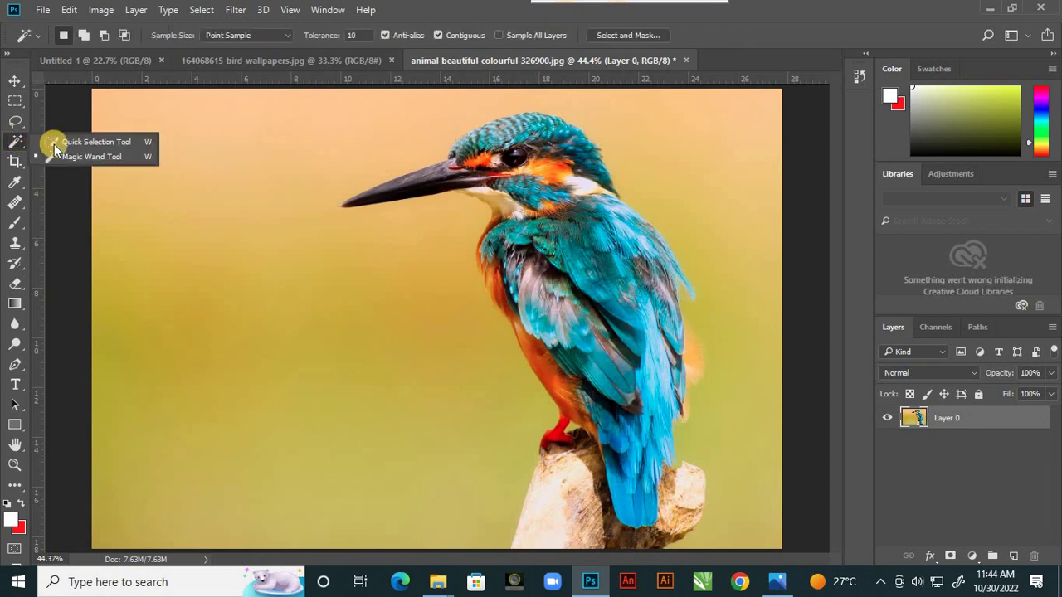
left_click(116, 142)
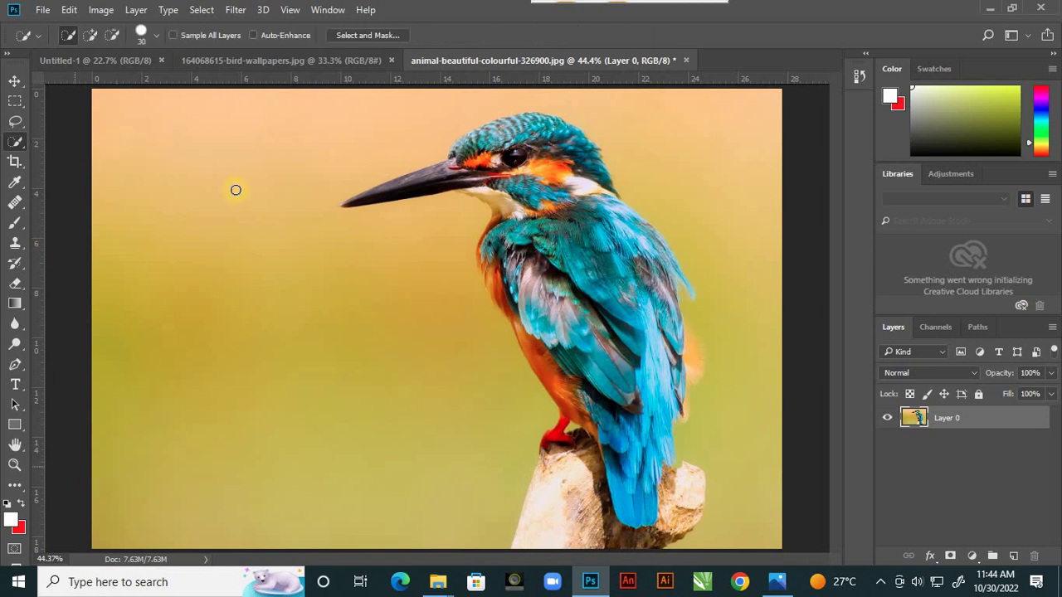
left_click(92, 37)
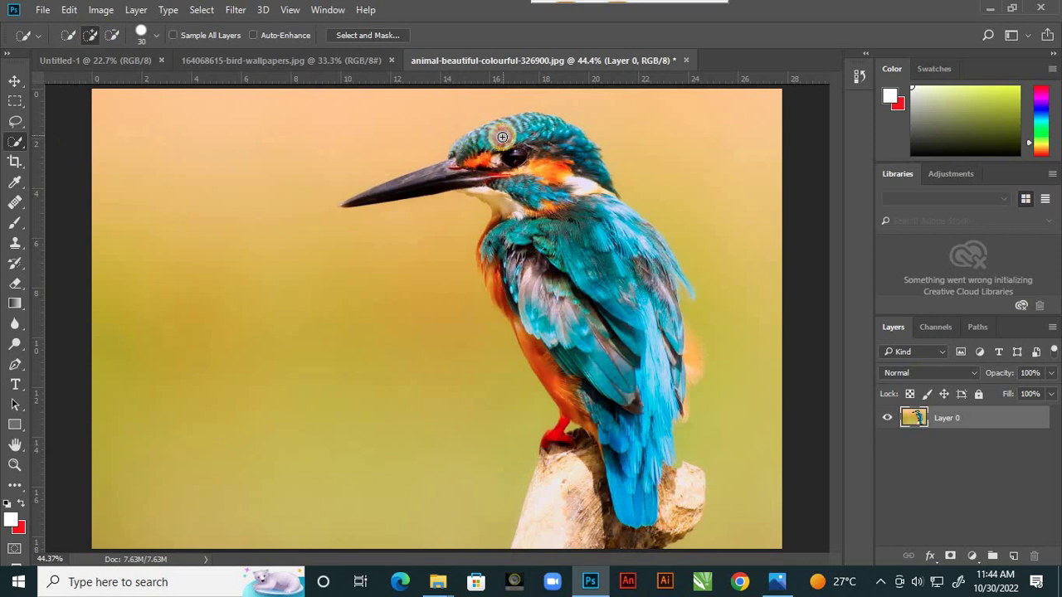
Step: Brush over the kingfisher's head, back and whole beak, then enlarge the brush to 15
mouse_move(504, 135)
left_mouse_down()
mouse_move(590, 345)
mouse_move(600, 258)
mouse_move(634, 368)
mouse_move(640, 441)
mouse_move(621, 224)
mouse_move(578, 187)
mouse_move(545, 128)
left_mouse_up()
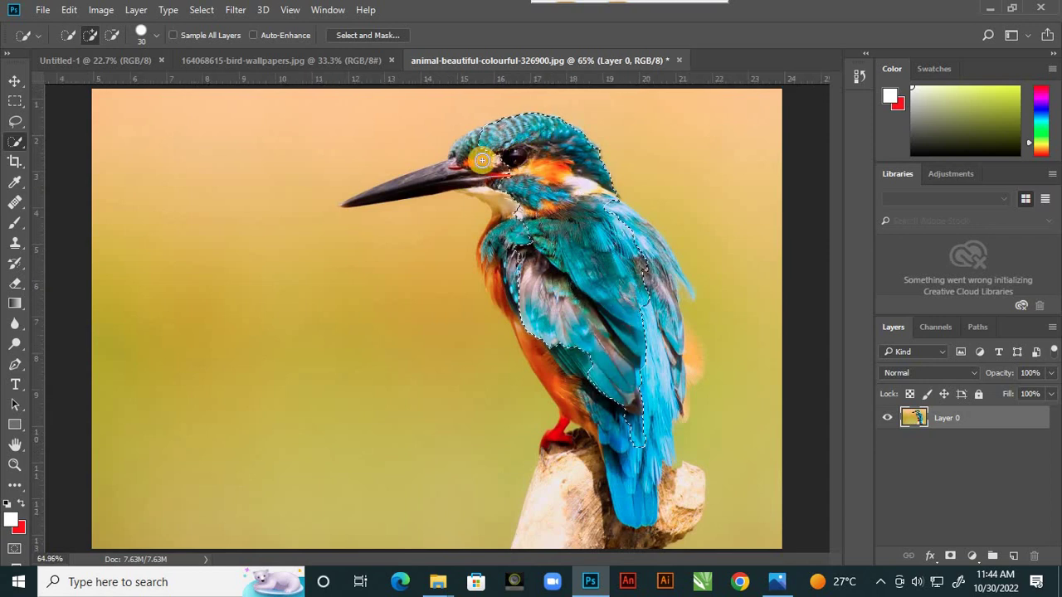
scroll(474, 166, "up", 3)
left_click(427, 175)
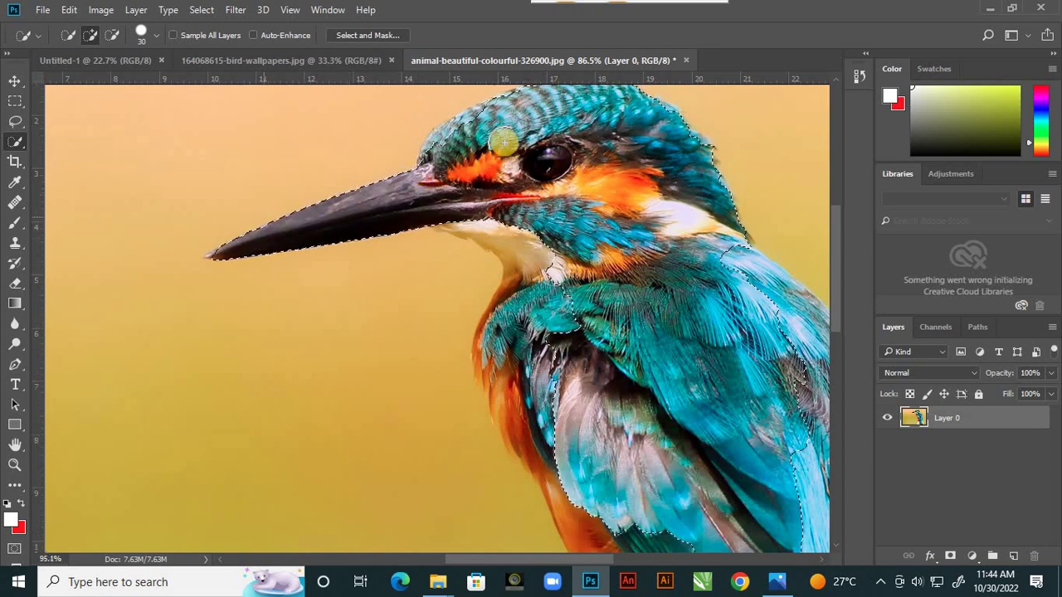
scroll(503, 166, "up", 2)
scroll(544, 127, "up", 2)
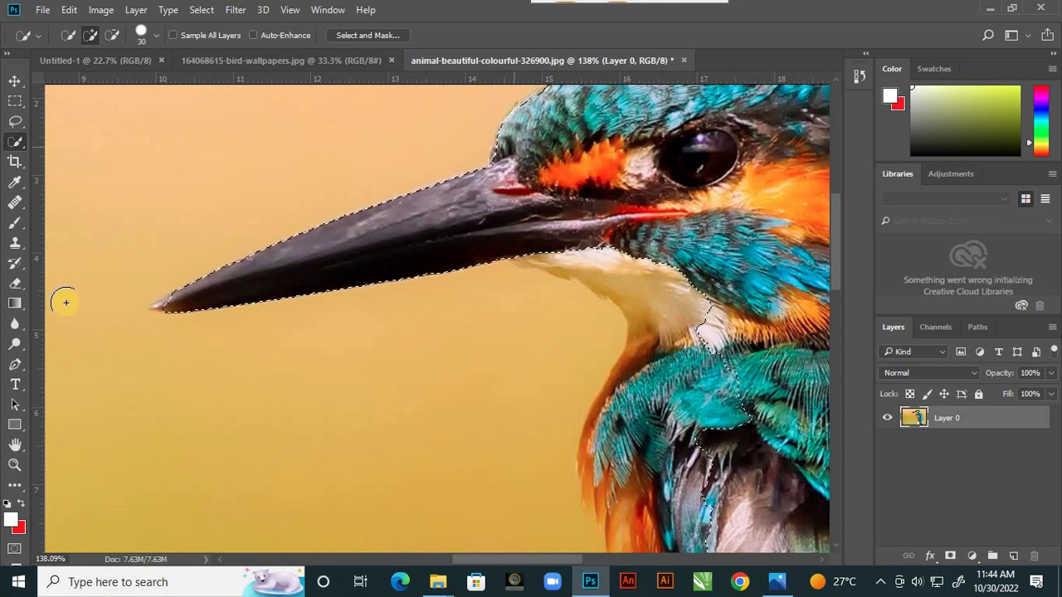
scroll(64, 332, "up", 2)
scroll(137, 323, "up", 6)
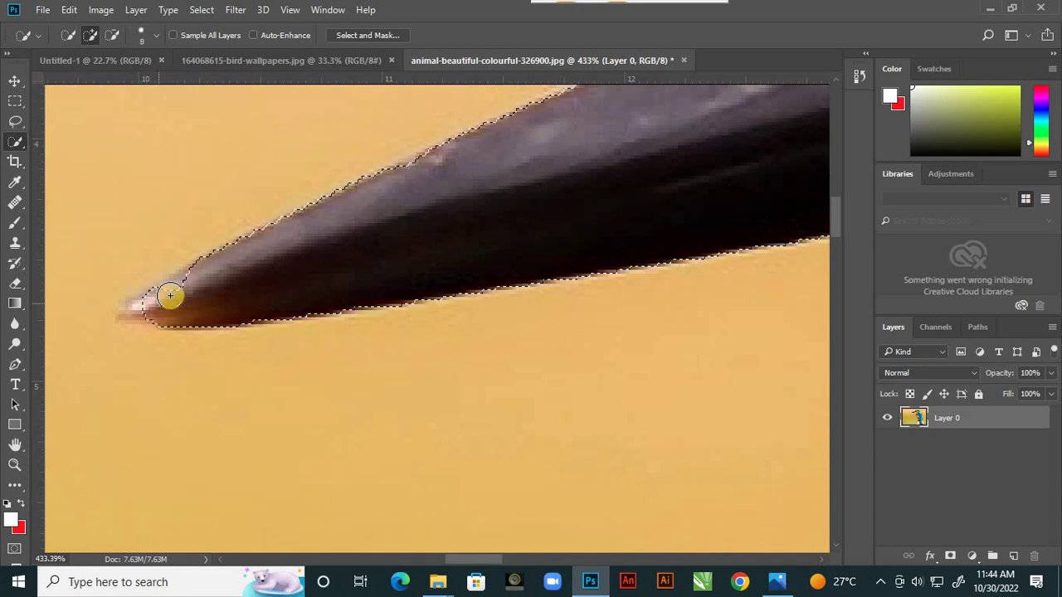
scroll(138, 308, "up", 2)
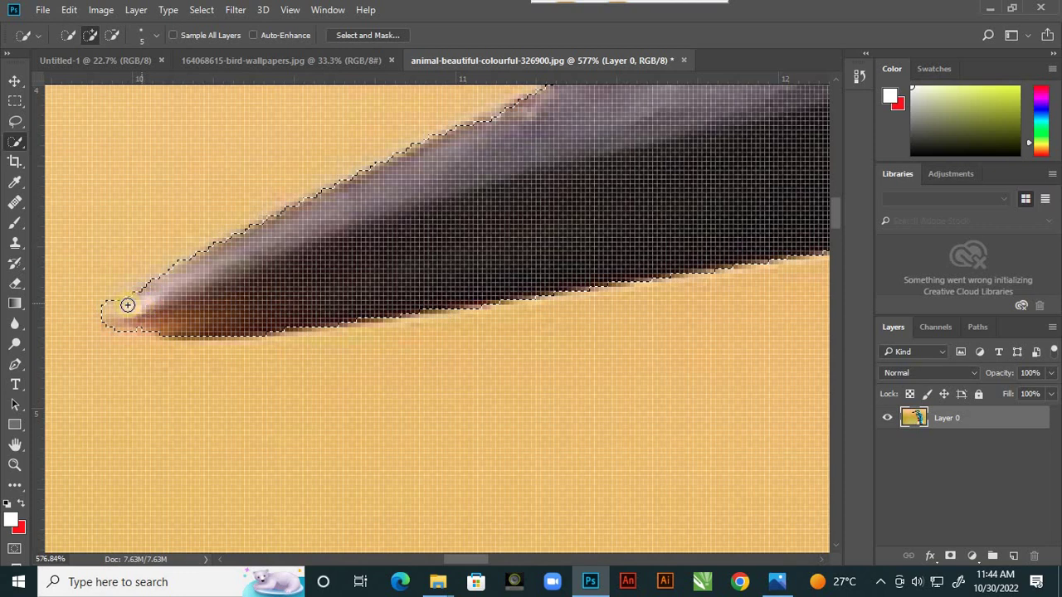
scroll(127, 306, "down", 10)
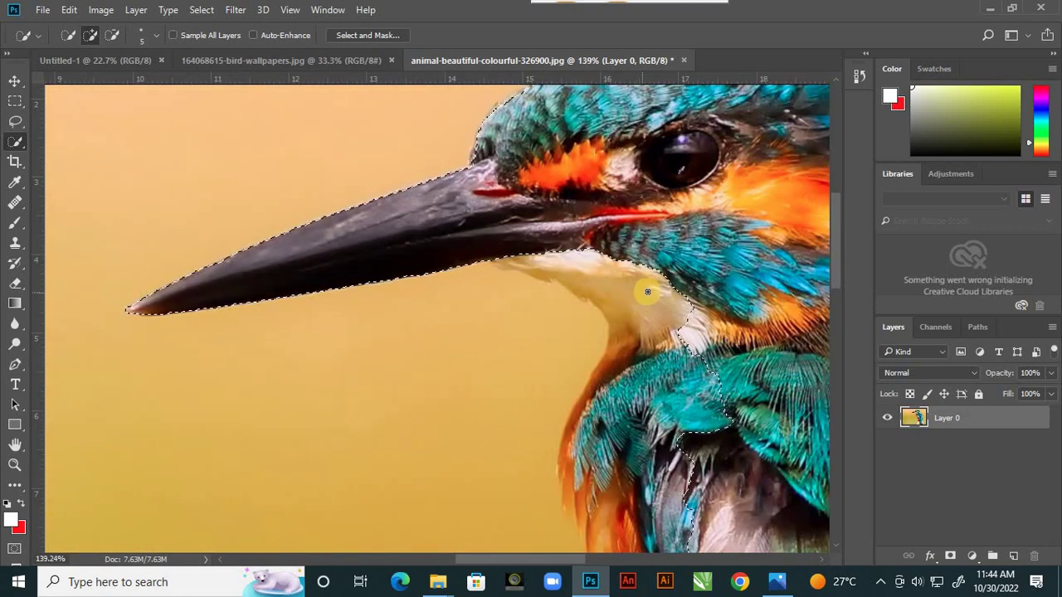
scroll(647, 291, "up", 3)
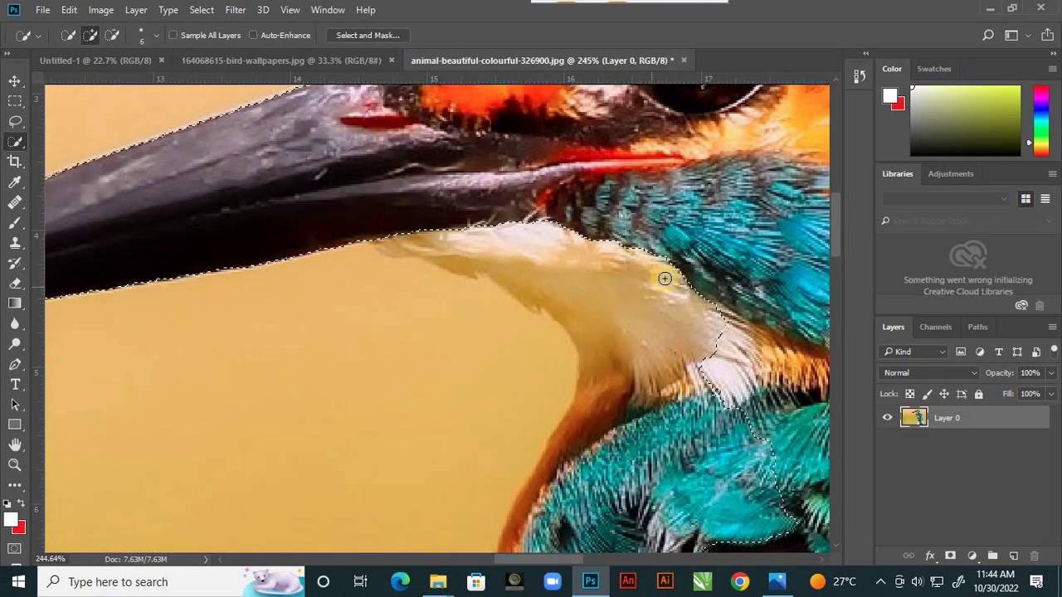
key("bracketright")
key("bracketright")
key("bracketright")
key("bracketright")
key("bracketright")
Step: Add the pale throat, breast front and orange breast edge, enlarging the brush to 30
left_click(542, 285, "alt")
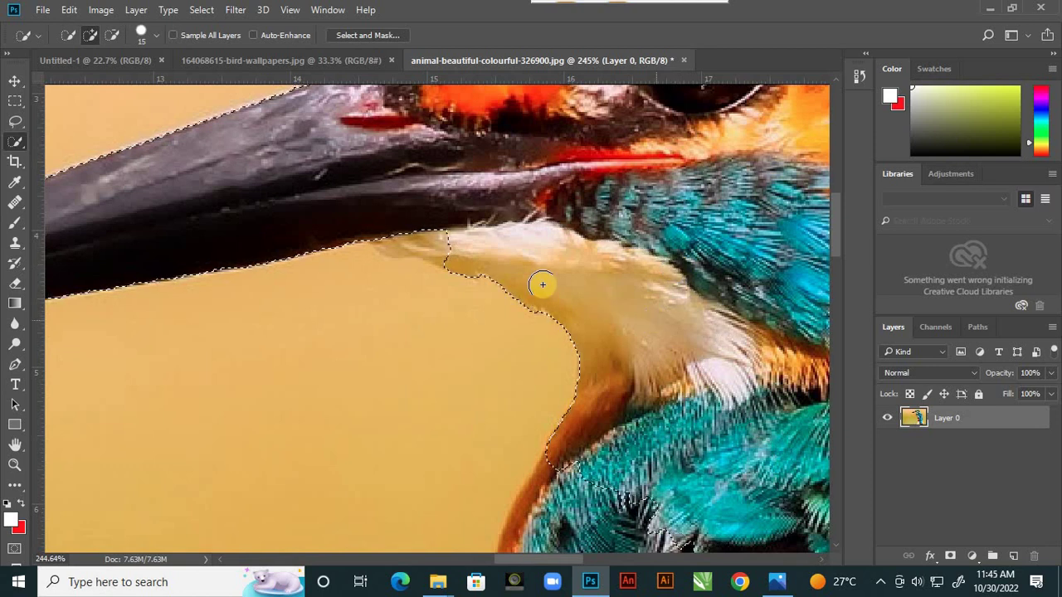
mouse_move(542, 284)
left_mouse_down()
mouse_move(444, 252)
mouse_move(431, 236)
mouse_move(394, 234)
left_mouse_up()
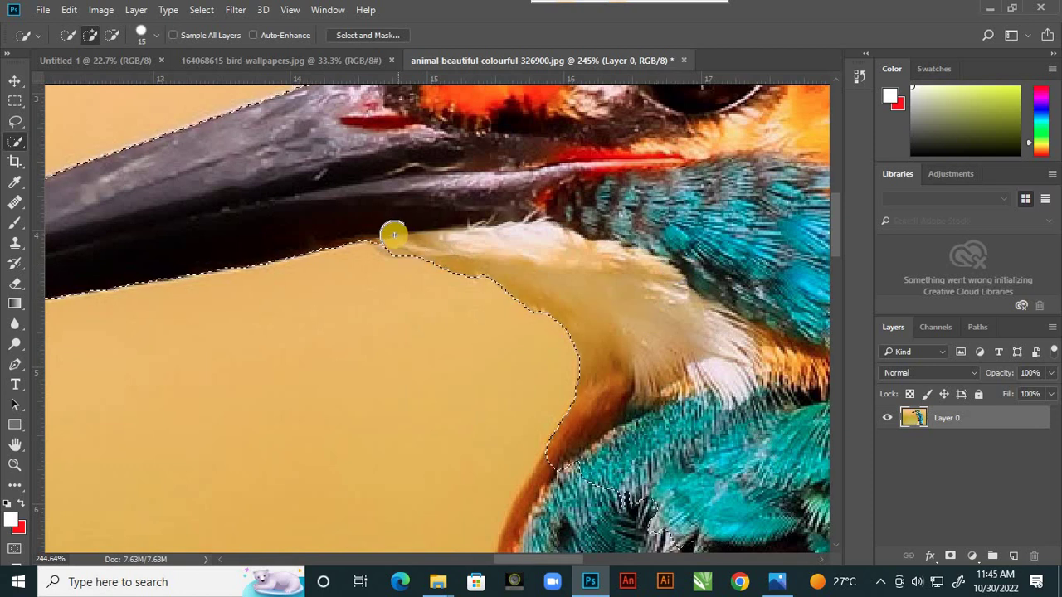
scroll(393, 221, "down", 2)
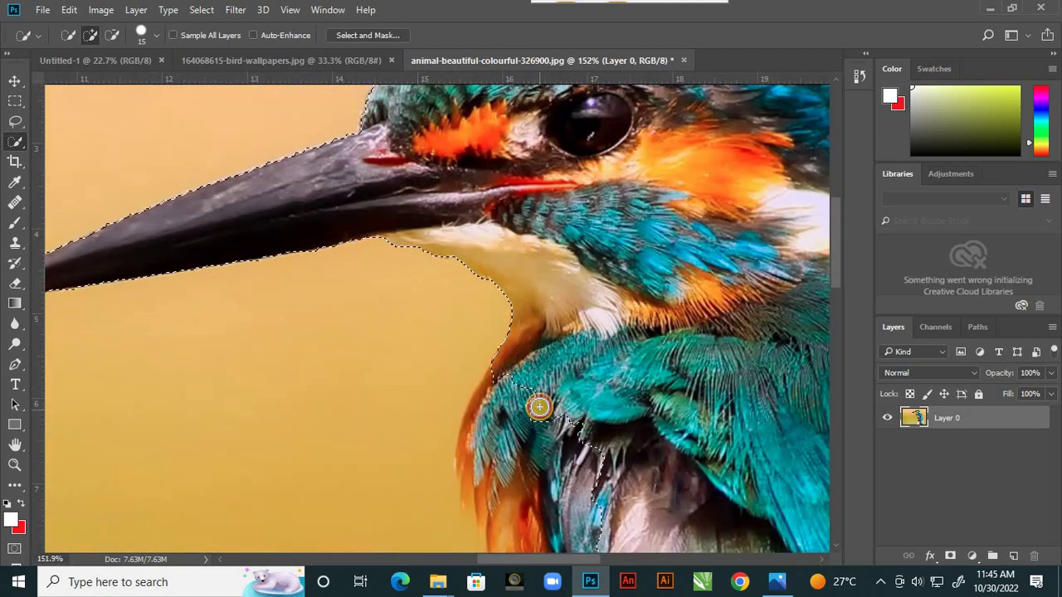
left_click_drag(539, 407, 540, 469)
scroll(540, 291, "down", 4)
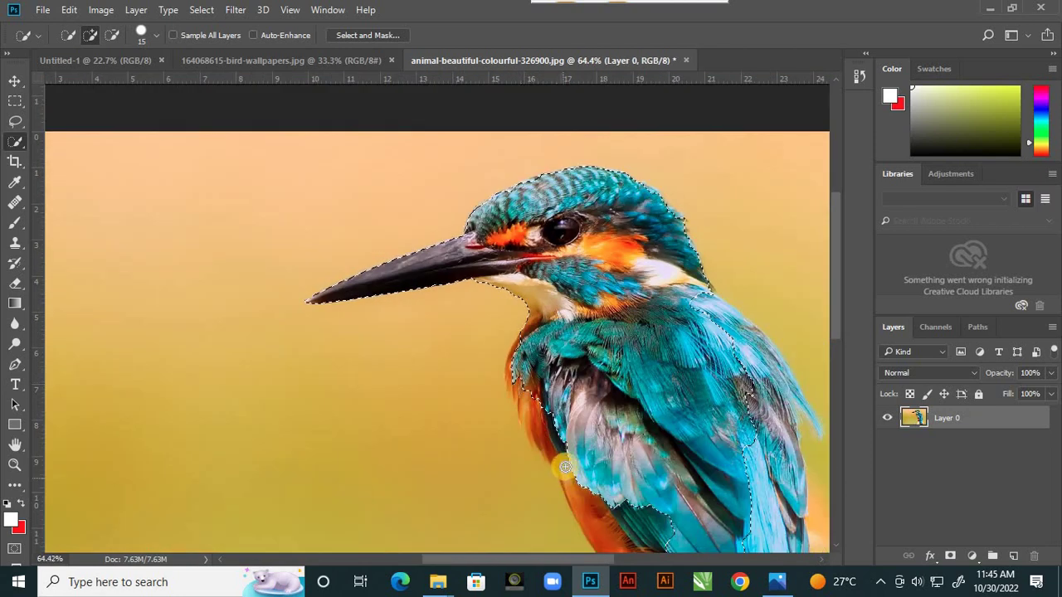
scroll(565, 467, "up", 3)
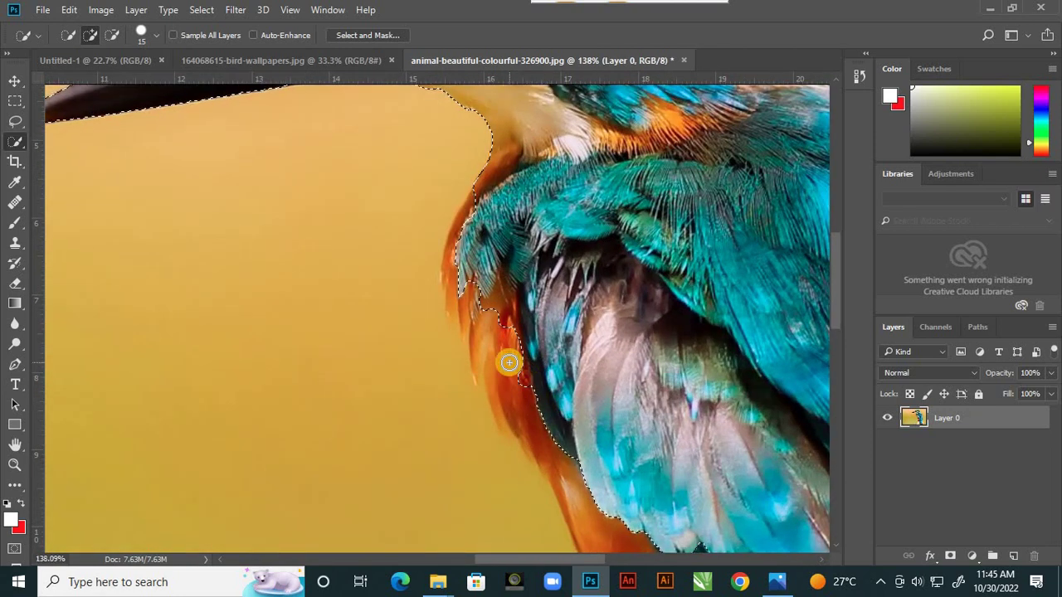
key("bracketright")
key("bracketright")
key("bracketright")
mouse_move(503, 360)
left_mouse_down()
mouse_move(458, 268)
mouse_move(467, 250)
mouse_move(493, 332)
left_mouse_up()
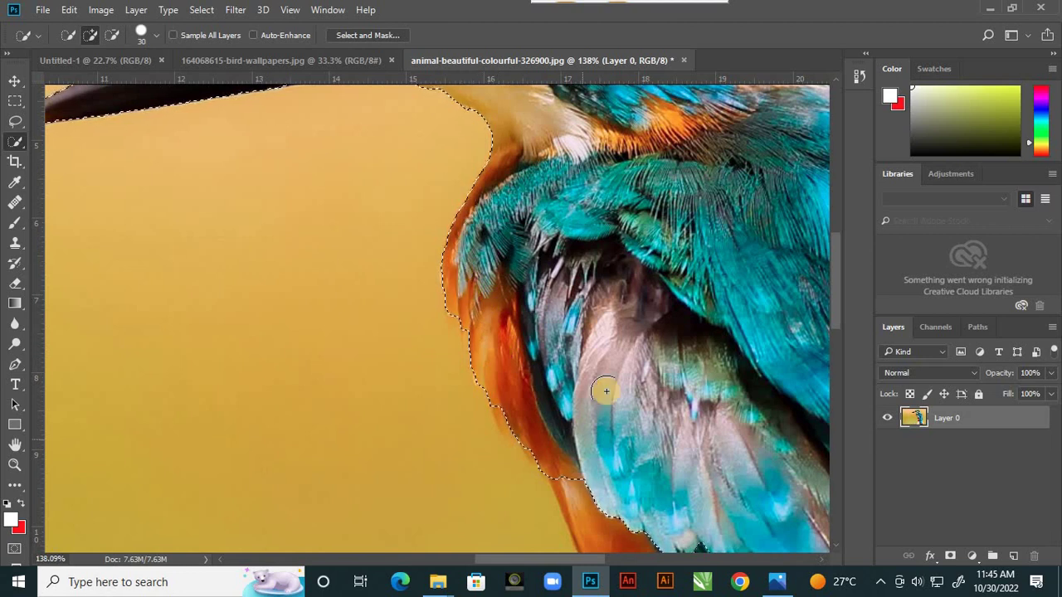
scroll(571, 420, "down", 4)
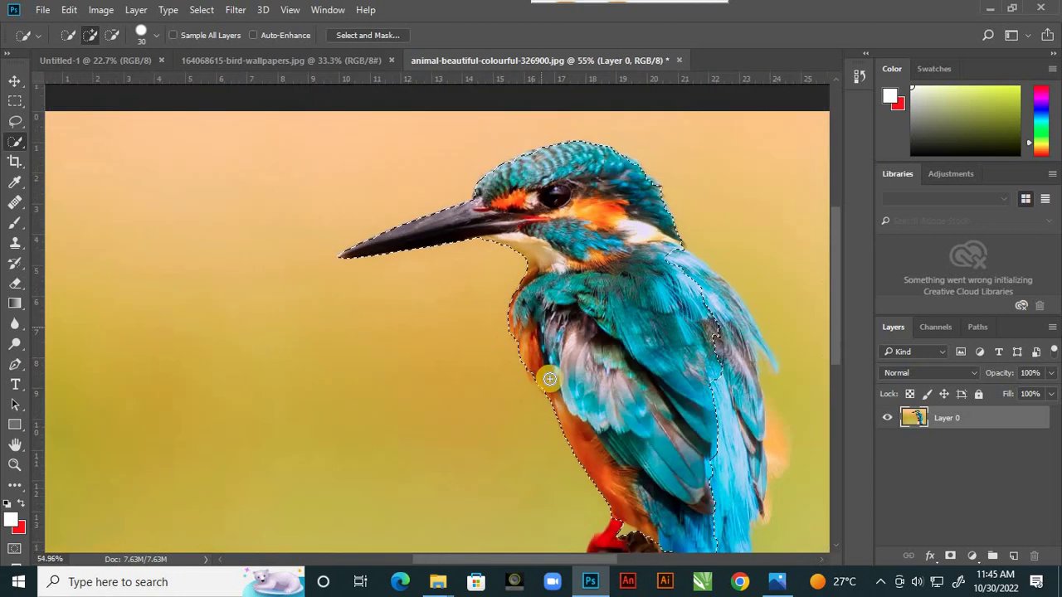
scroll(666, 285, "up", 4)
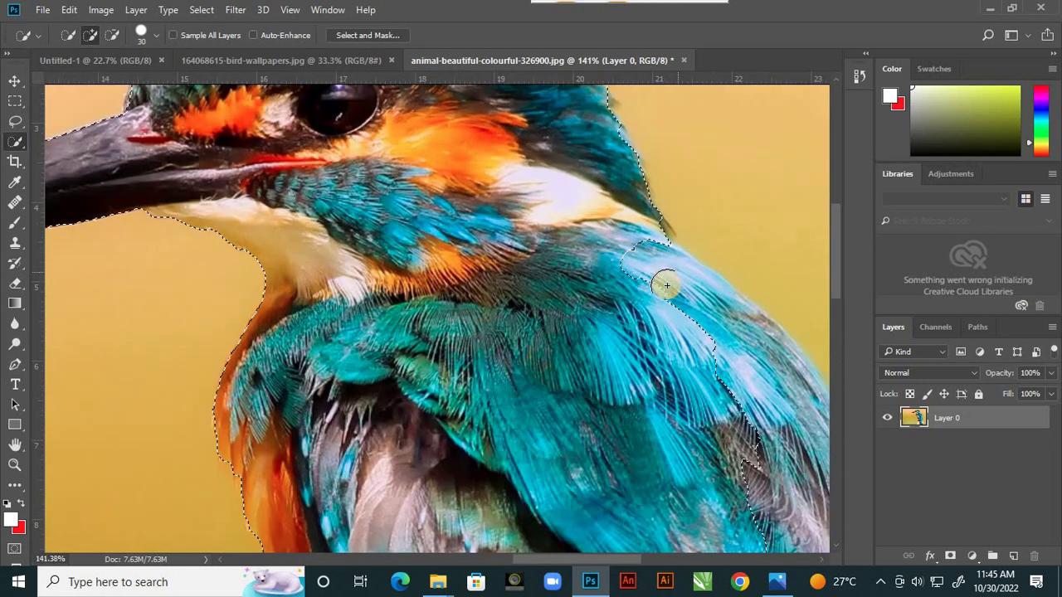
scroll(671, 335, "down", 2)
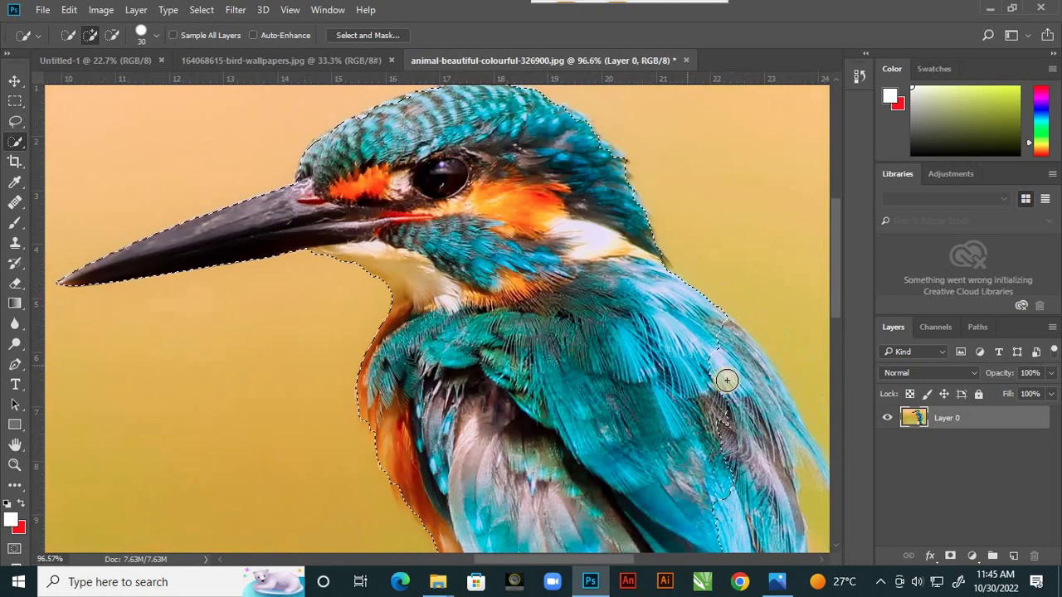
Step: Extend the selection along the back, wing and light-blue tail feathers
mouse_move(723, 374)
left_mouse_down()
mouse_move(744, 407)
mouse_move(758, 497)
left_mouse_up()
scroll(758, 496, "down", 1)
scroll(764, 479, "up", 3)
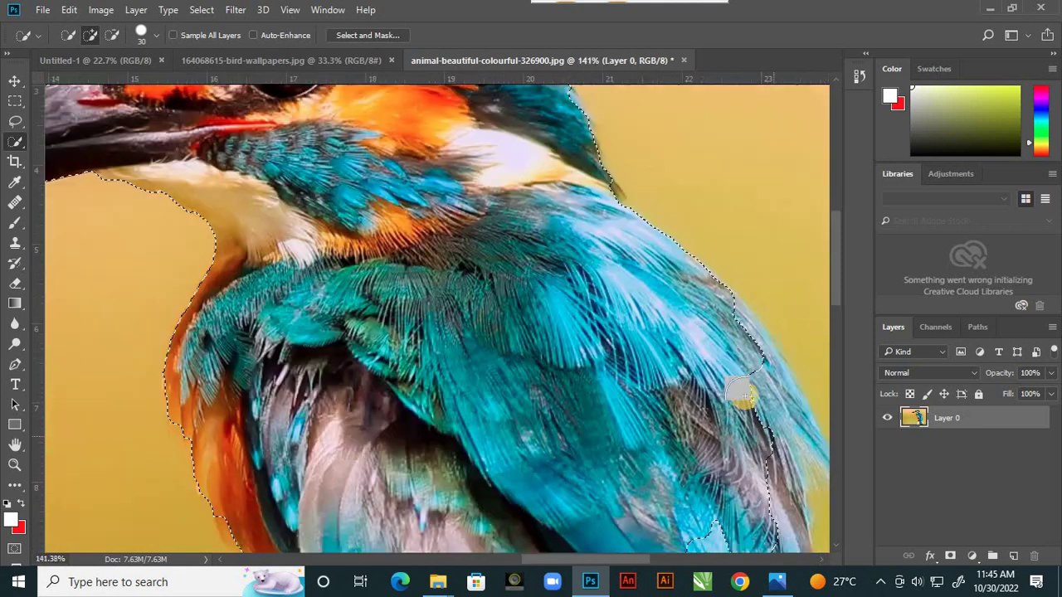
scroll(751, 386, "up", 2)
scroll(547, 295, "up", 1)
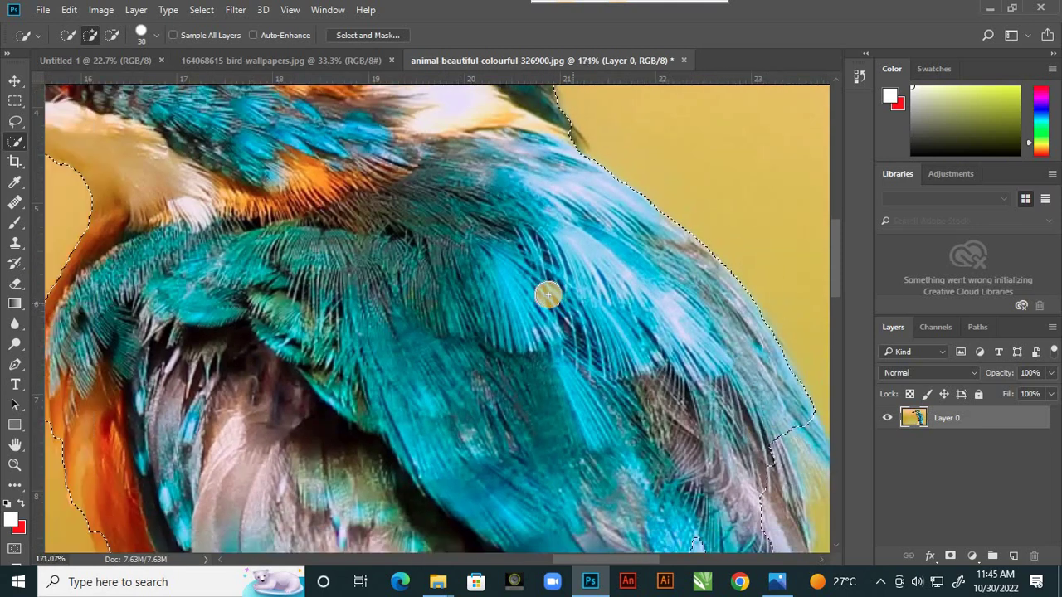
scroll(549, 286, "down", 2)
scroll(564, 277, "down", 1)
scroll(571, 315, "up", 2)
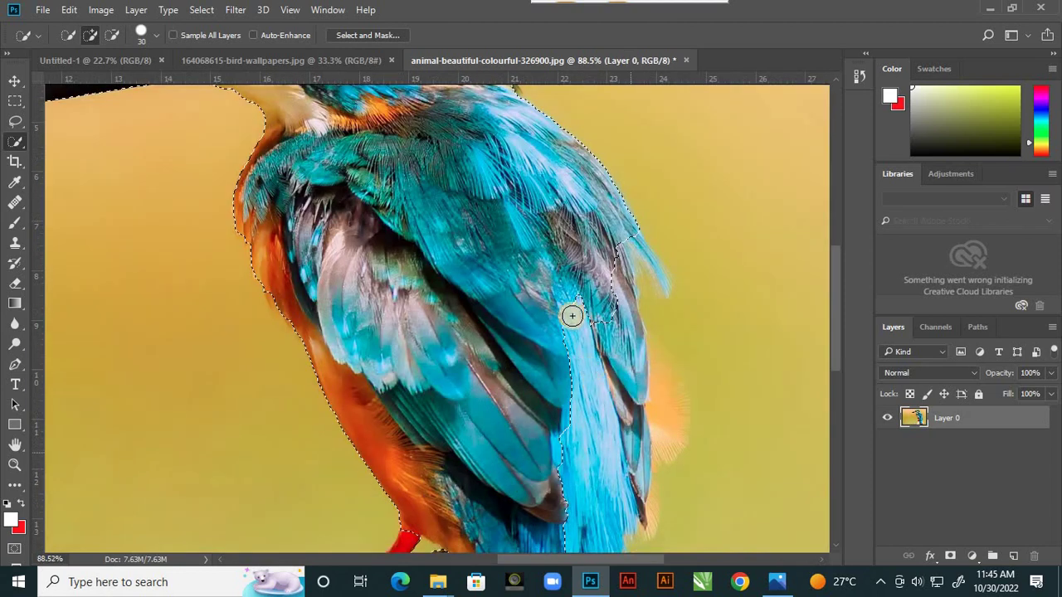
mouse_move(571, 316)
left_mouse_down()
mouse_move(582, 432)
mouse_move(603, 360)
left_mouse_up()
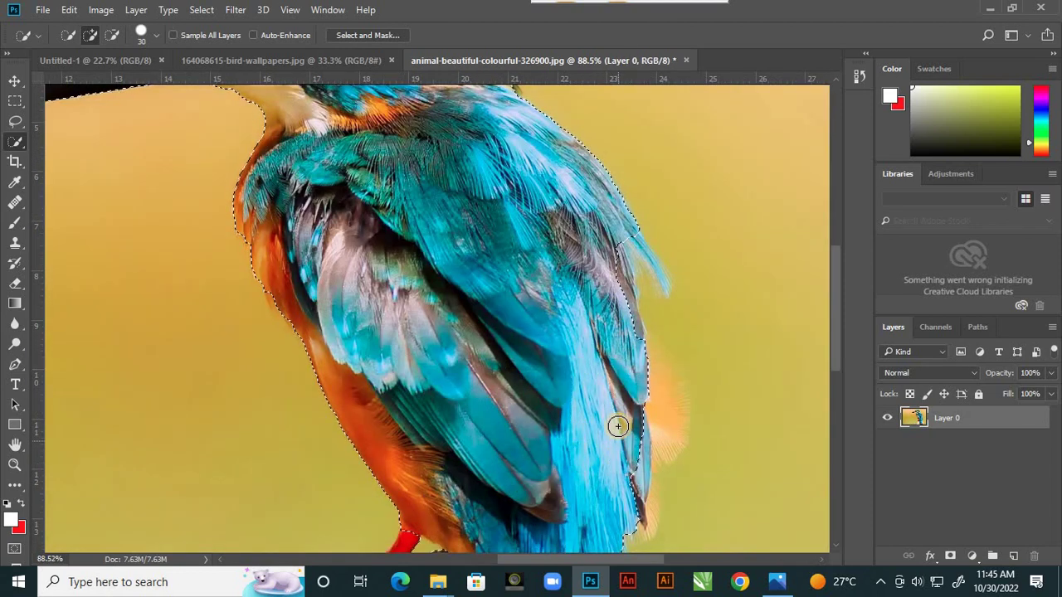
mouse_move(618, 426)
left_mouse_down()
mouse_move(631, 482)
mouse_move(640, 388)
mouse_move(658, 409)
mouse_move(650, 371)
mouse_move(666, 437)
mouse_move(644, 371)
left_mouse_up()
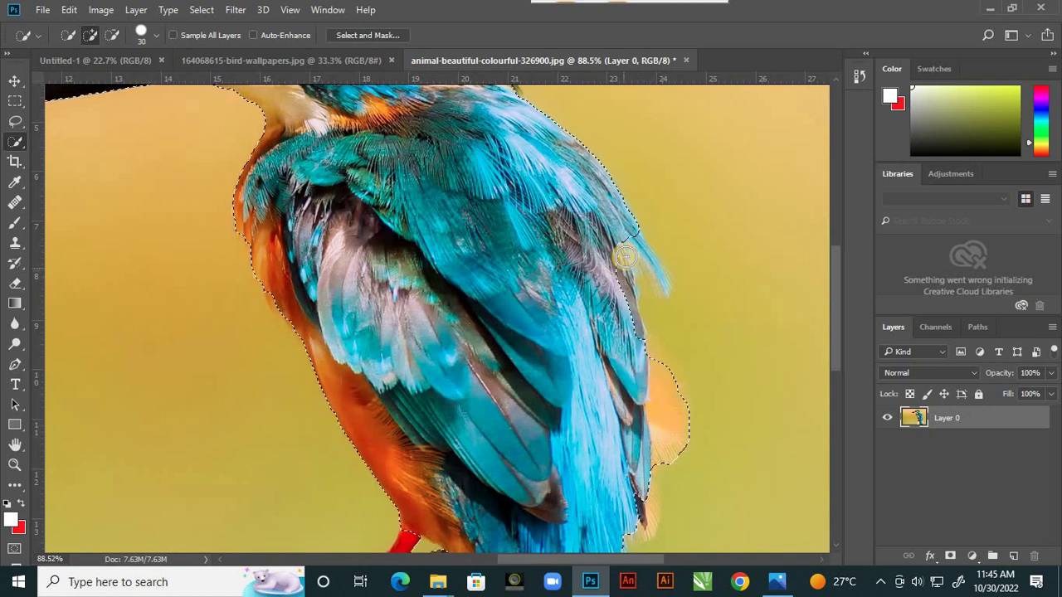
Step: Add the tail-edge feather tip, red foot and lower tail feathers to the selection
scroll(618, 225, "up", 3)
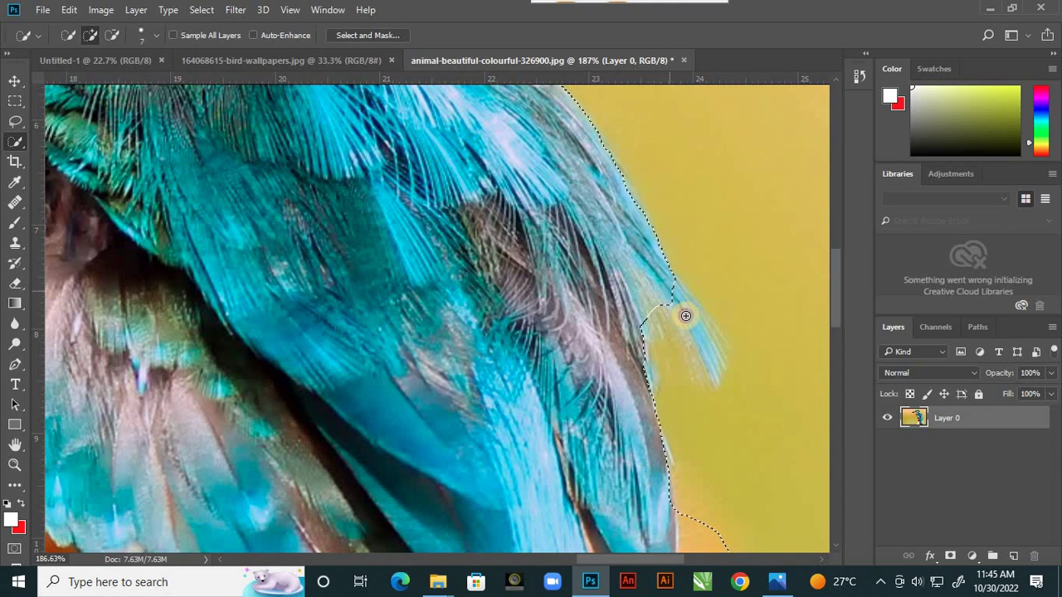
mouse_move(680, 311)
left_mouse_down()
mouse_move(711, 374)
mouse_move(650, 295)
left_mouse_up()
scroll(650, 296, "down", 4)
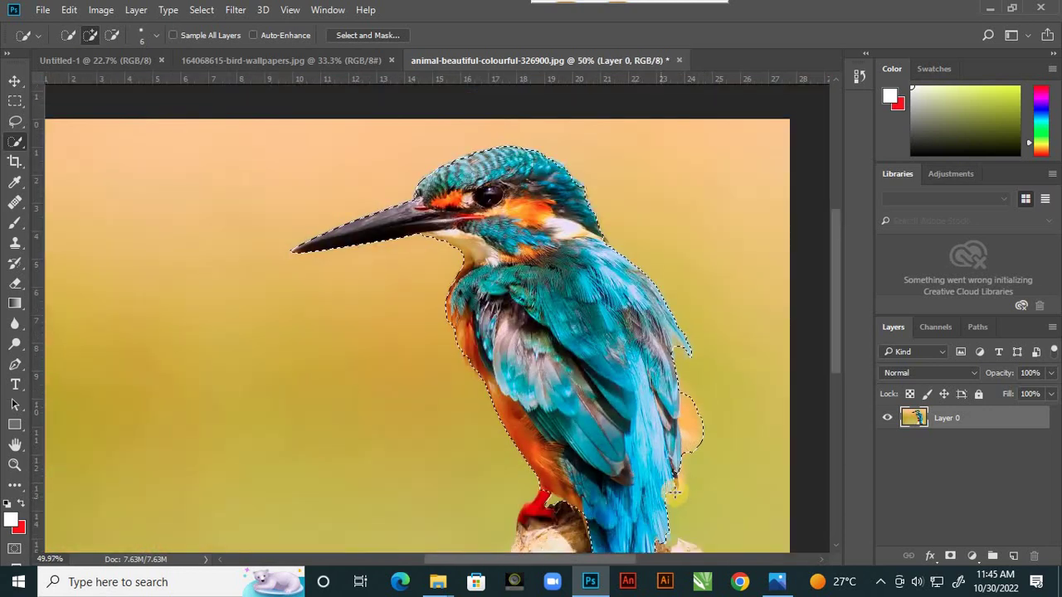
scroll(674, 493, "up", 2)
left_click_drag(833, 364, 831, 427)
scroll(779, 418, "up", 1)
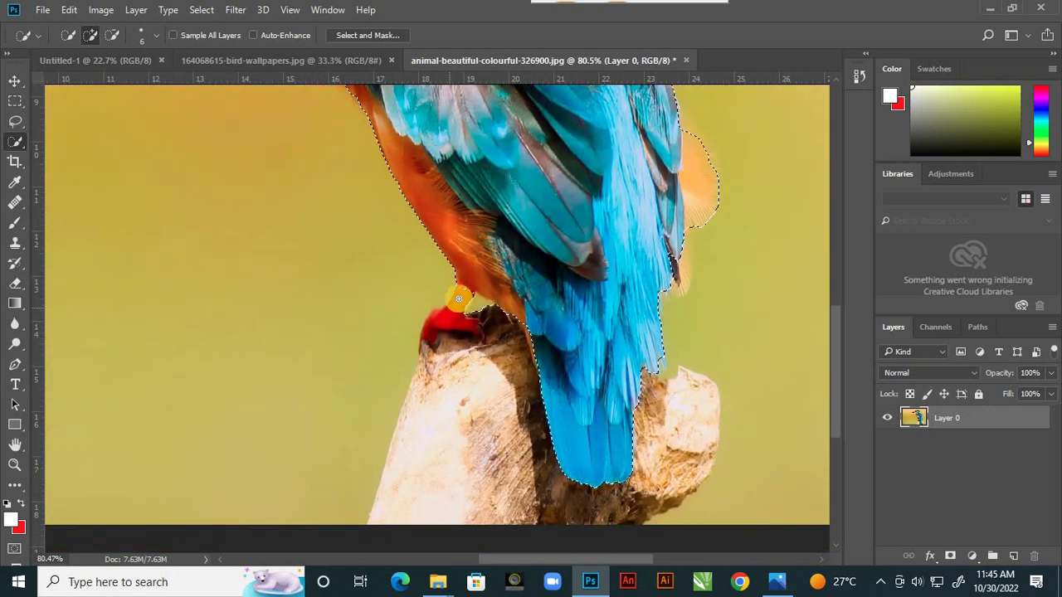
scroll(456, 294, "up", 2)
scroll(469, 296, "up", 2)
mouse_move(474, 275)
left_mouse_down()
mouse_move(434, 346)
mouse_move(503, 360)
mouse_move(412, 363)
mouse_move(398, 384)
mouse_move(410, 398)
left_mouse_up()
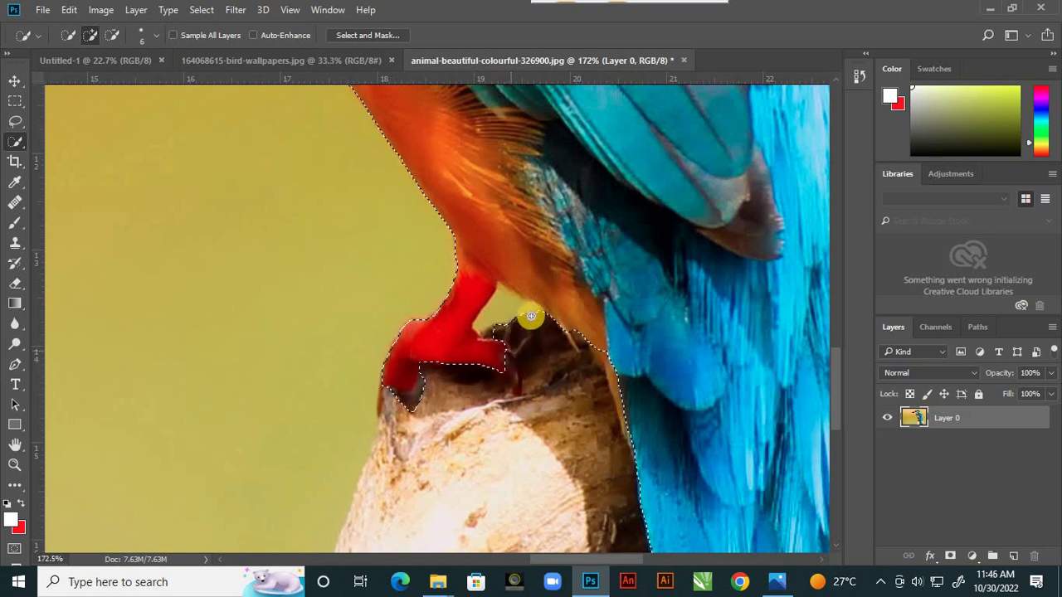
scroll(556, 307, "down", 2)
left_click_drag(592, 339, 603, 377)
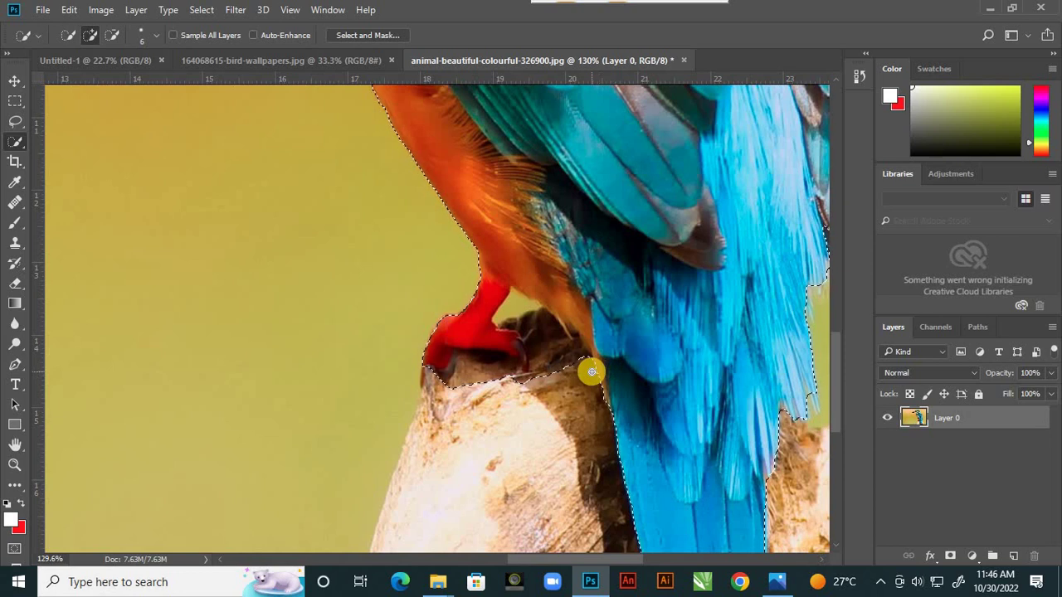
scroll(597, 402, "down", 3)
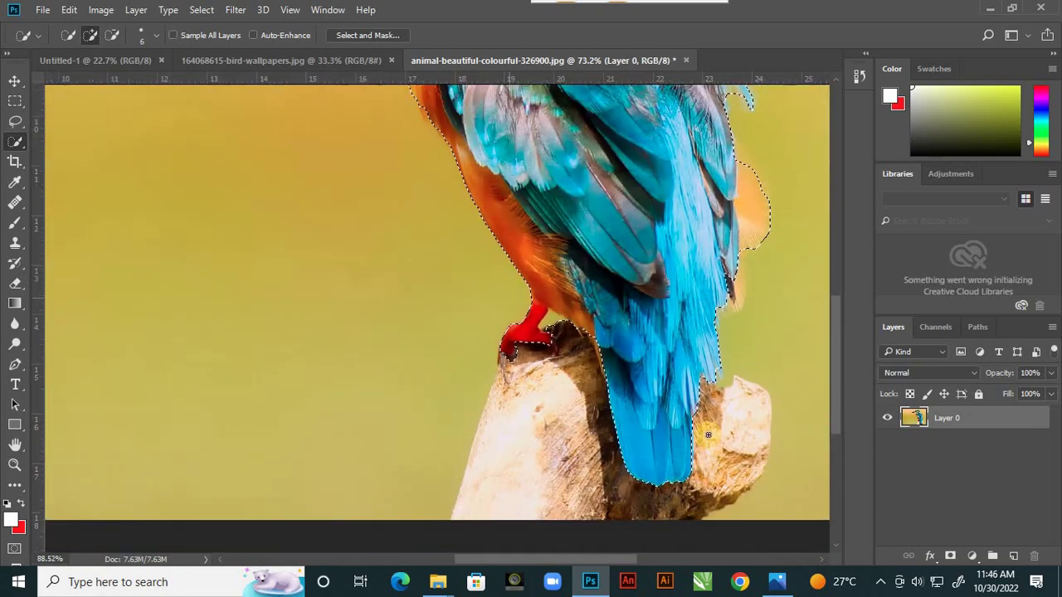
scroll(706, 437, "up", 3)
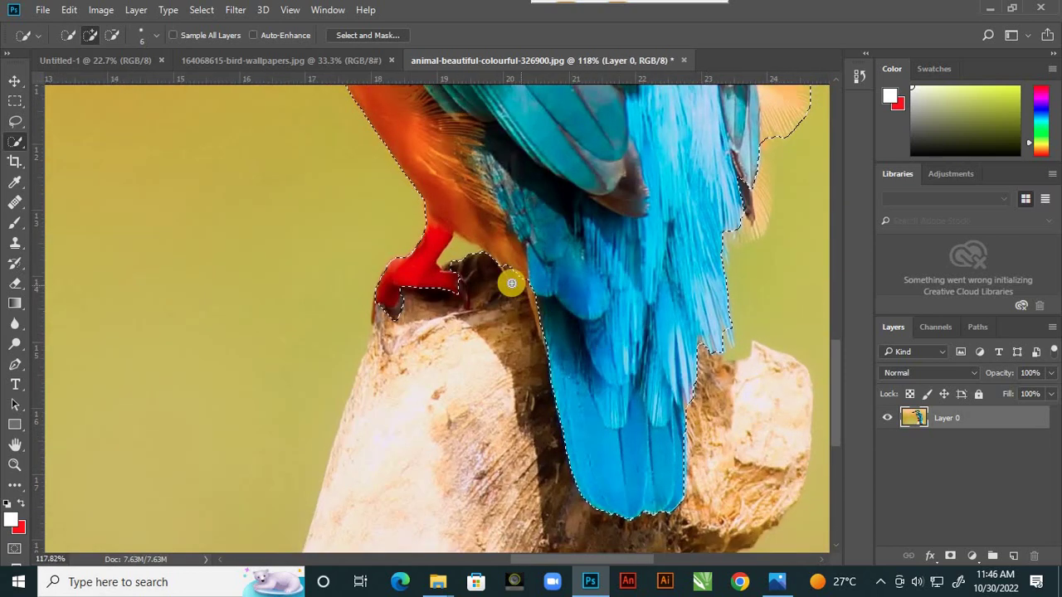
scroll(461, 271, "up", 4)
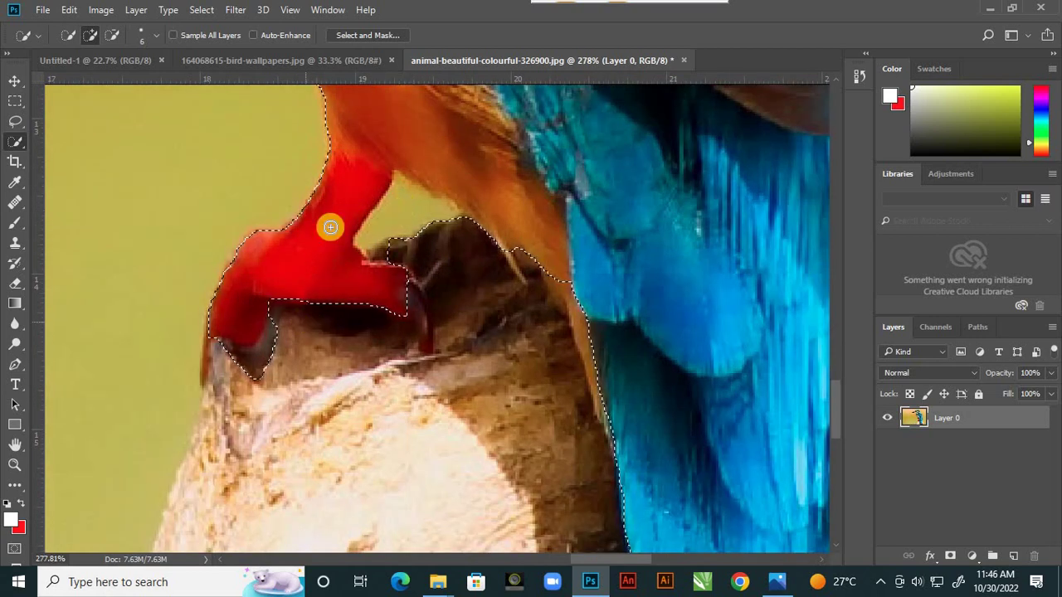
Step: Switch the brush to Subtract from selection to keep the wooden perch out
left_click(115, 38)
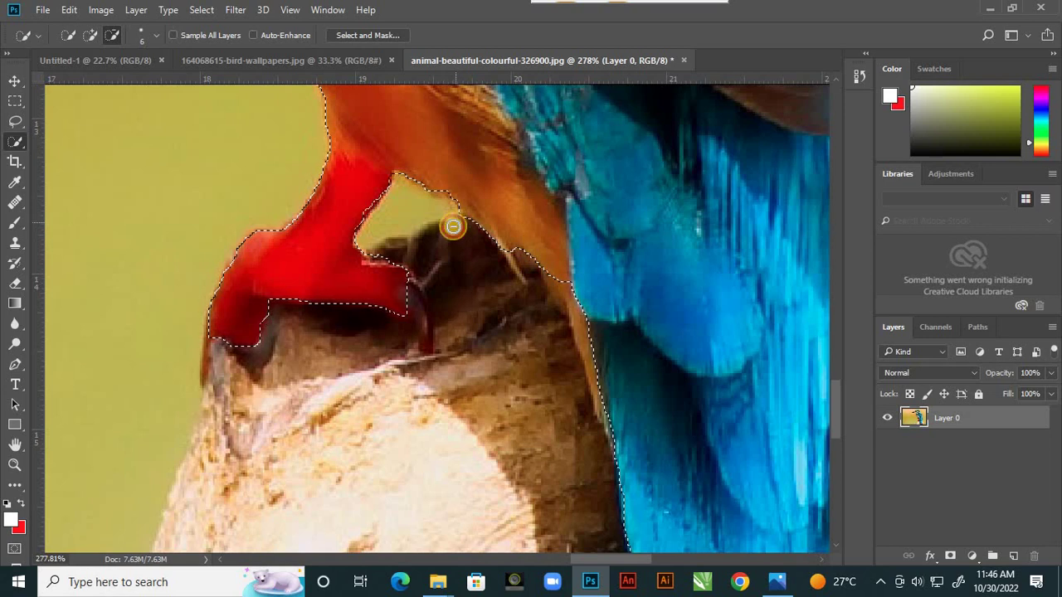
scroll(448, 217, "down", 2)
scroll(531, 260, "up", 2)
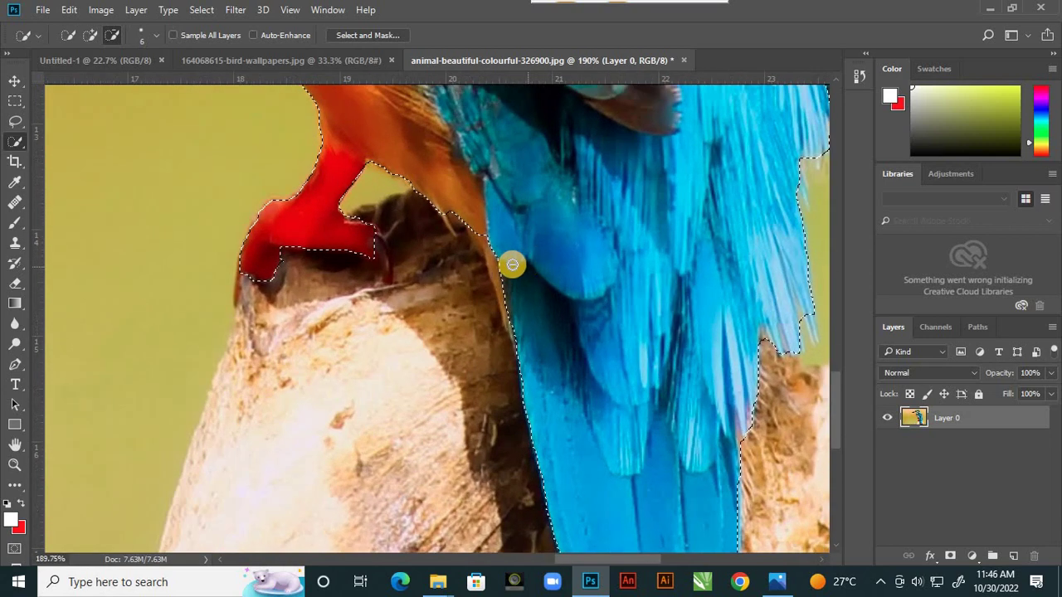
scroll(475, 228, "down", 1)
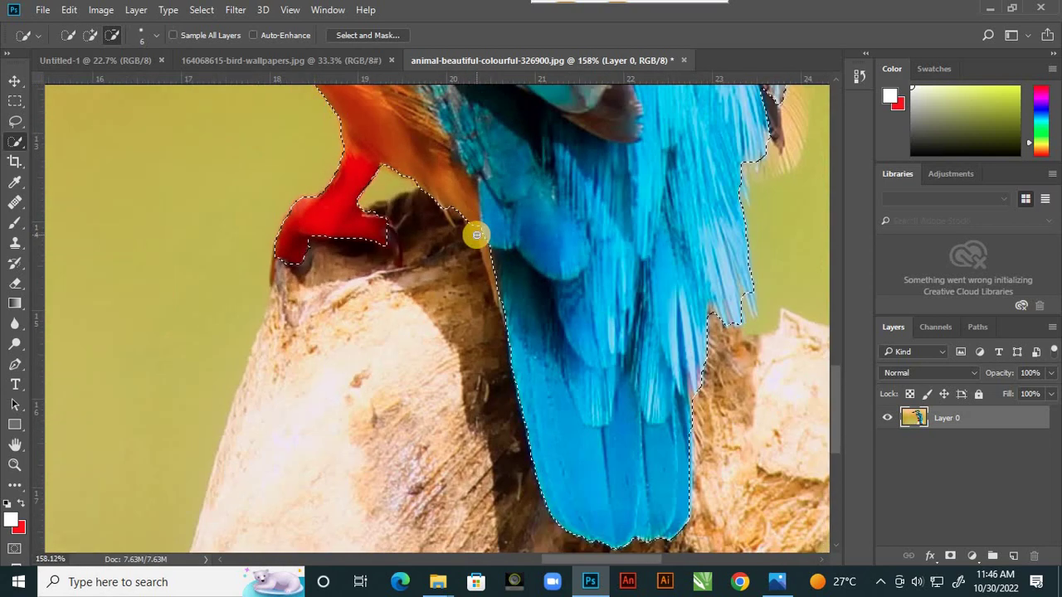
scroll(509, 234, "down", 4)
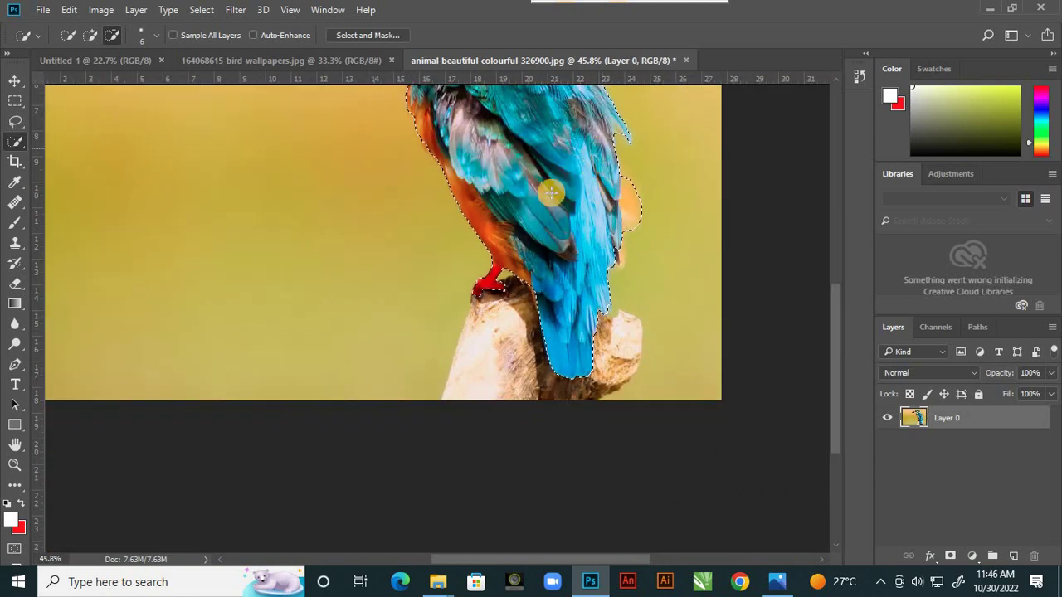
scroll(496, 316, "up", 3)
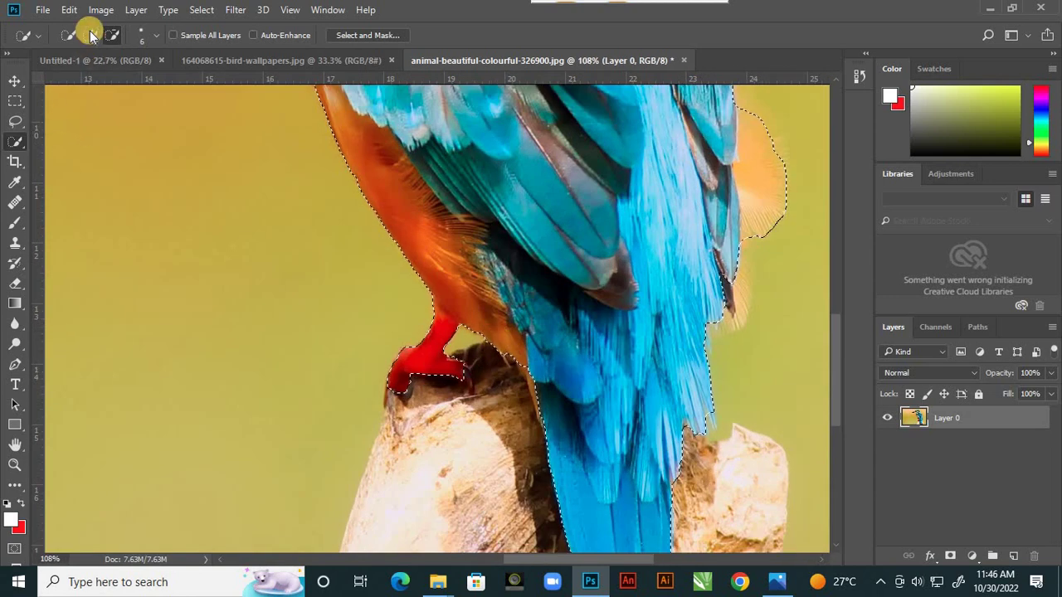
Step: Return to Add to selection with a brush size of 4 to refine the lower outline
left_click(90, 35)
scroll(527, 373, "up", 3)
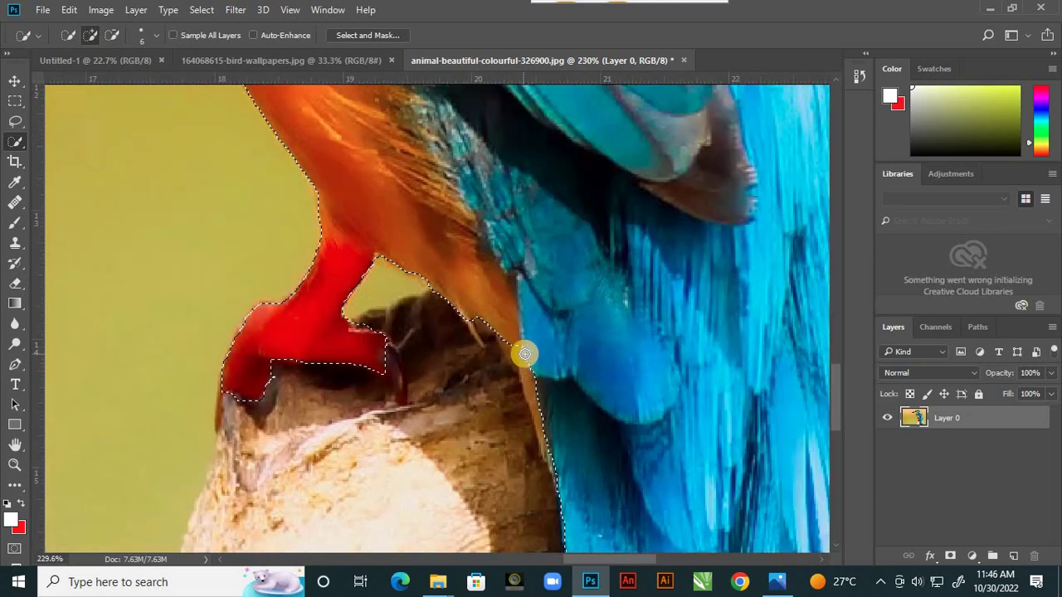
key("bracketleft")
key("bracketleft")
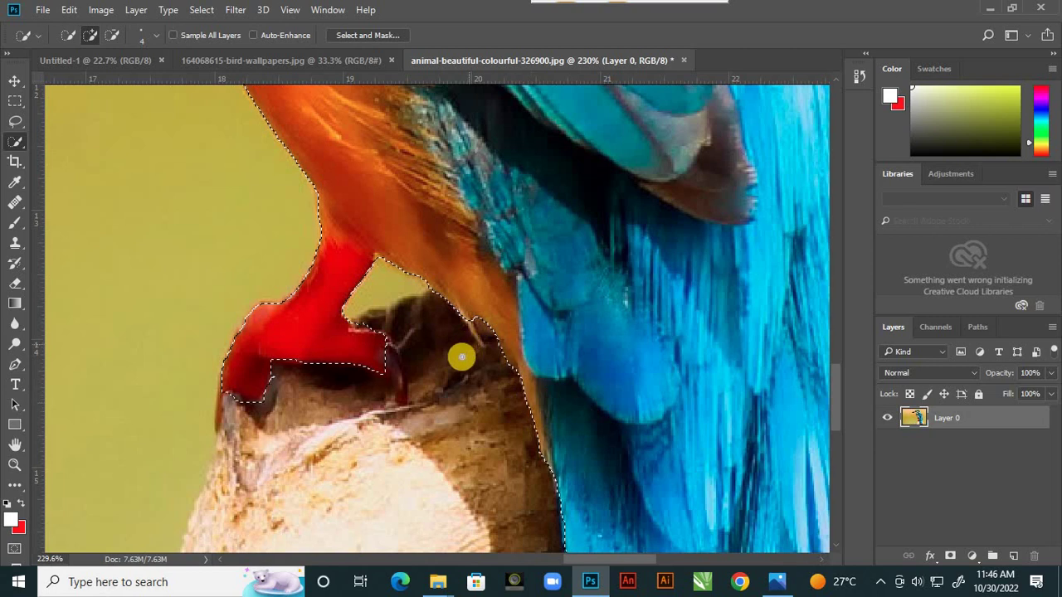
scroll(461, 358, "down", 2)
scroll(457, 360, "down", 4)
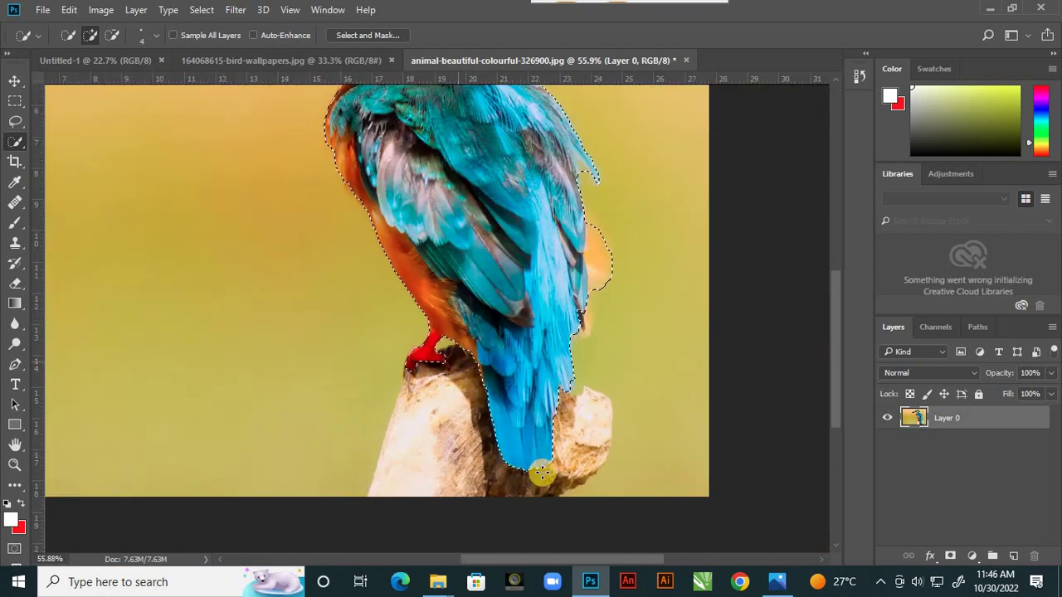
scroll(592, 470, "down", 2)
scroll(570, 173, "up", 4)
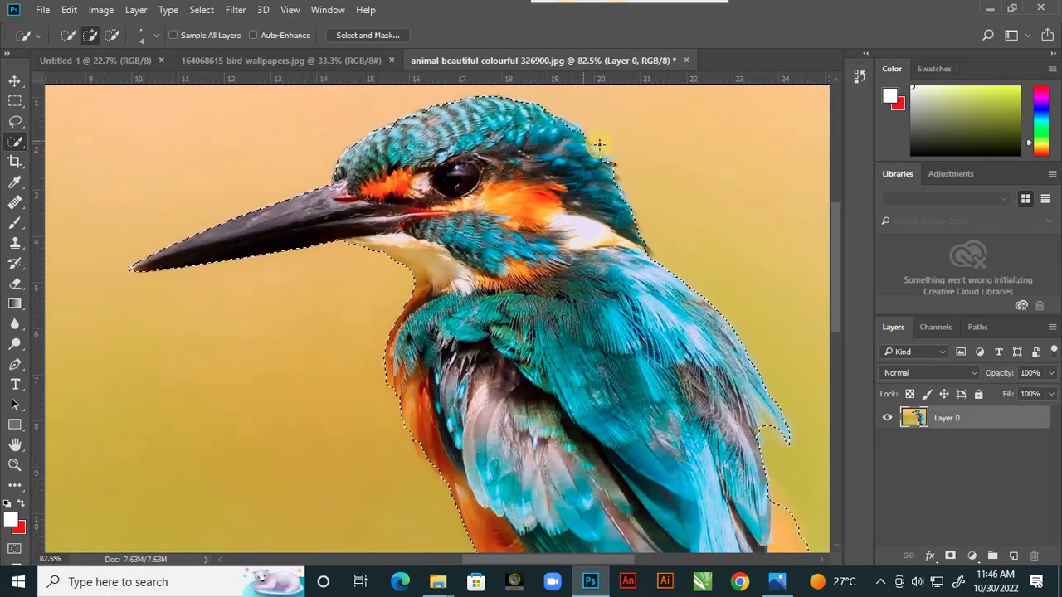
Step: Brush Quick Selection along the kingfisher's striped crown feathers so the selection hugs its head
scroll(574, 164, "up", 1)
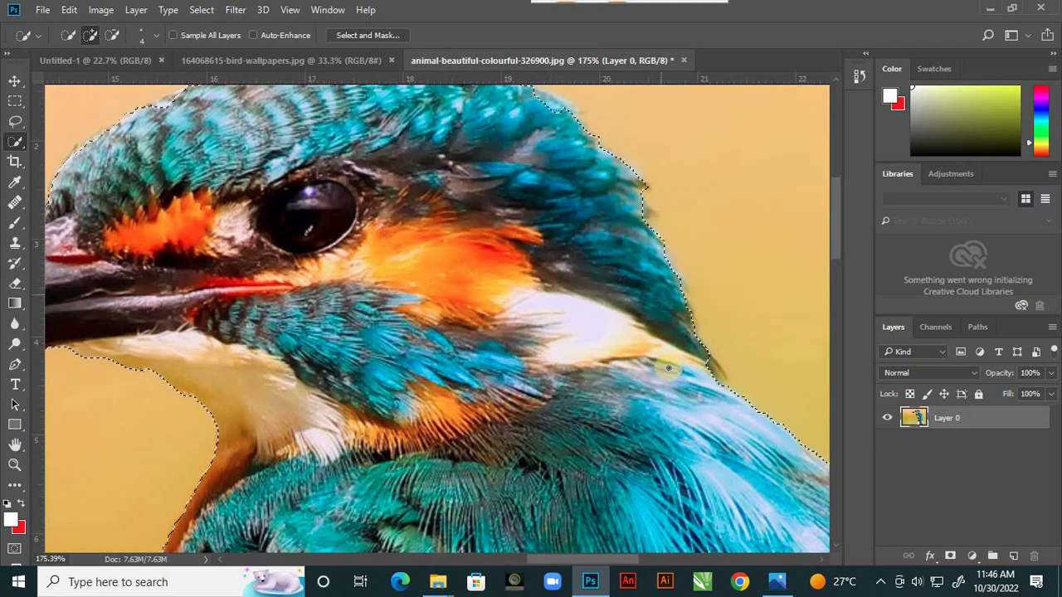
scroll(659, 274, "down", 2)
scroll(545, 218, "up", 5)
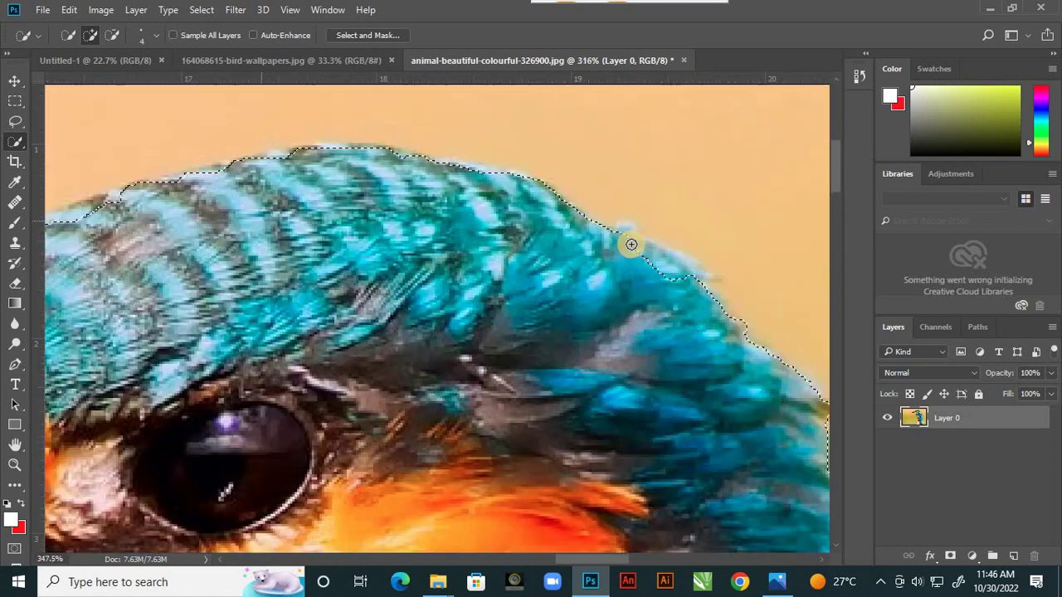
scroll(678, 277, "down", 3)
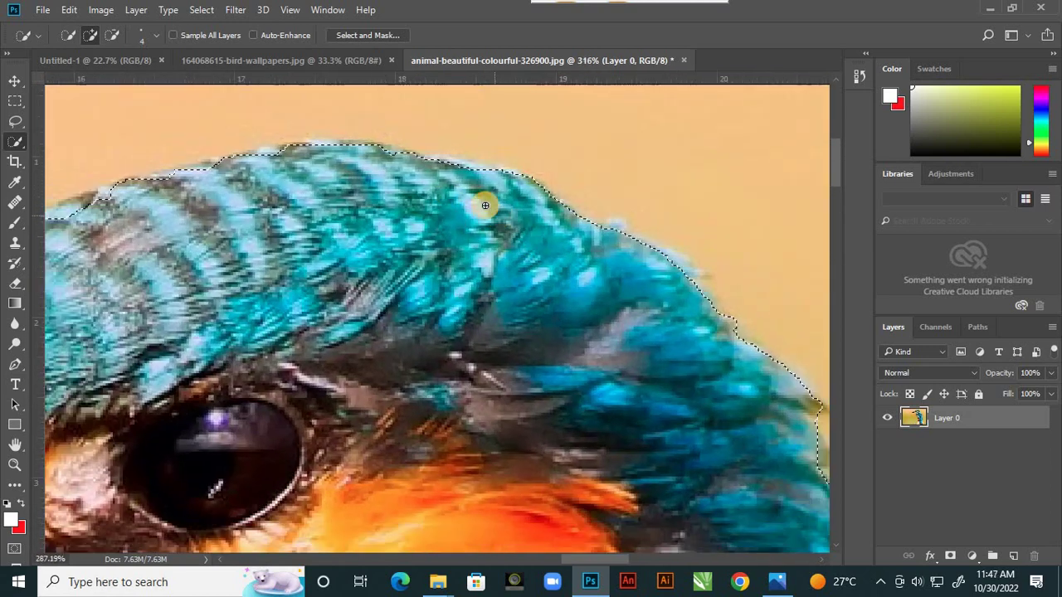
scroll(280, 169, "up", 4)
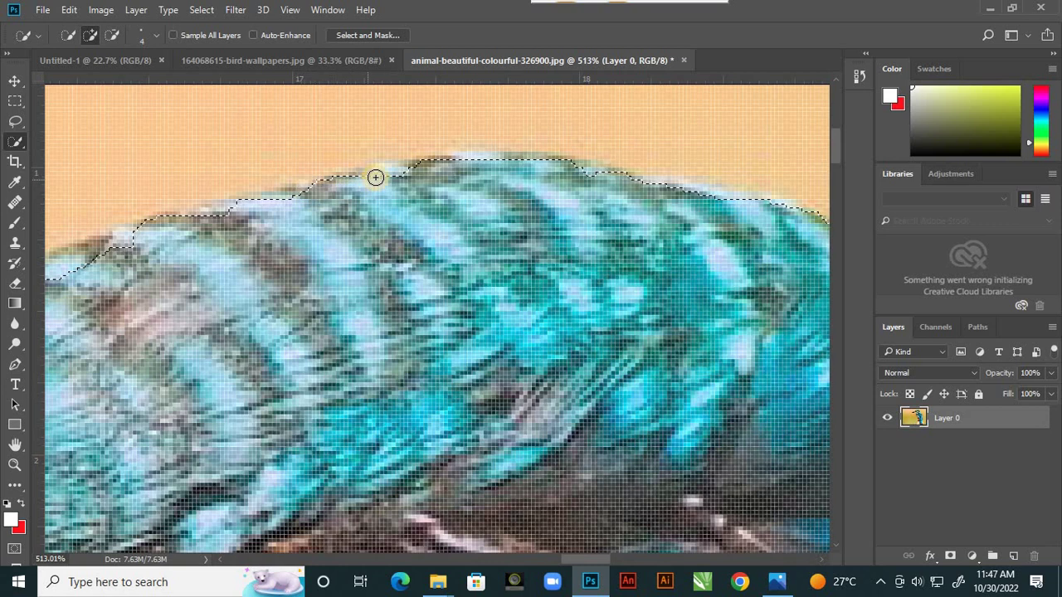
mouse_move(385, 172)
left_mouse_down()
mouse_move(258, 220)
mouse_move(273, 205)
mouse_move(142, 232)
left_mouse_up()
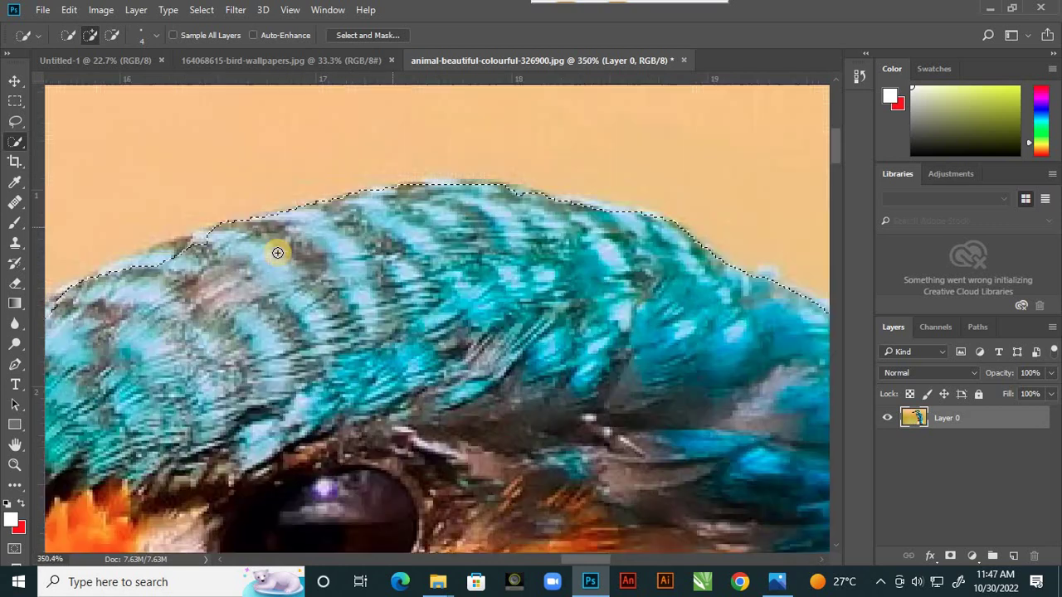
scroll(366, 235, "down", 2)
scroll(191, 241, "up", 2)
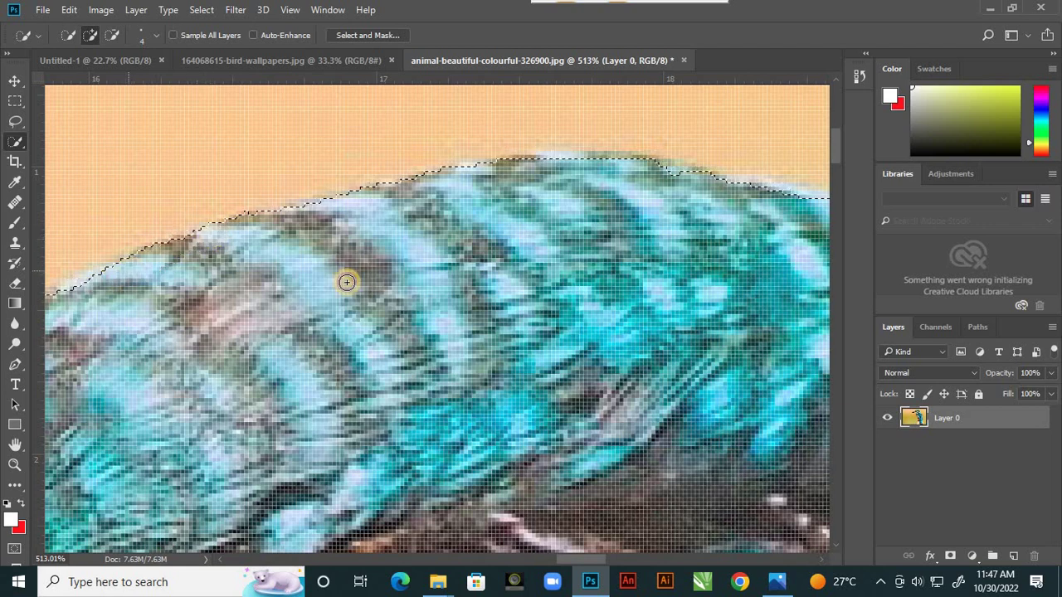
scroll(542, 251, "down", 3)
scroll(199, 300, "up", 1)
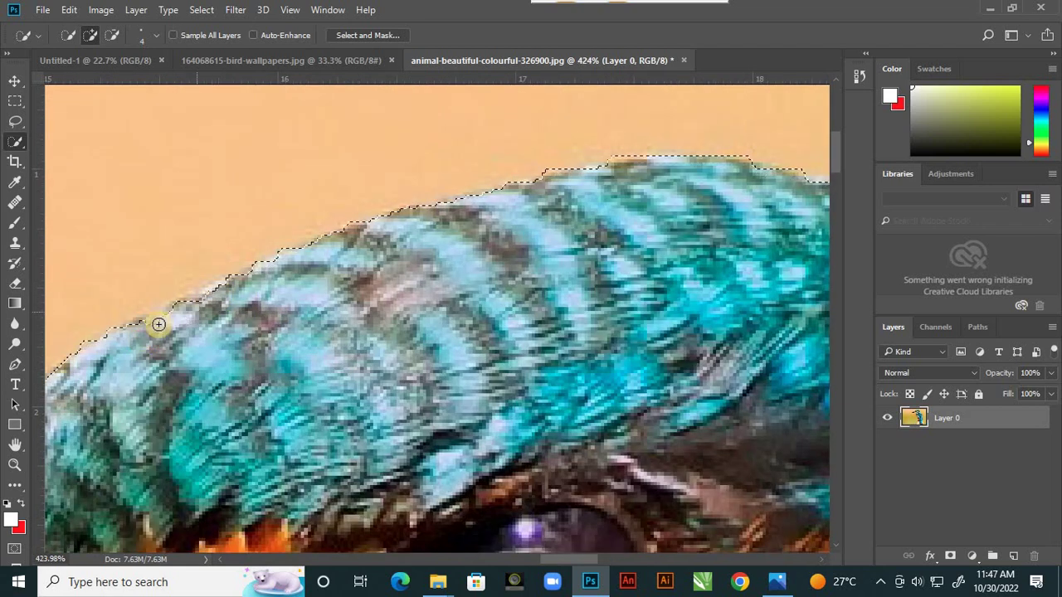
scroll(446, 260, "down", 2)
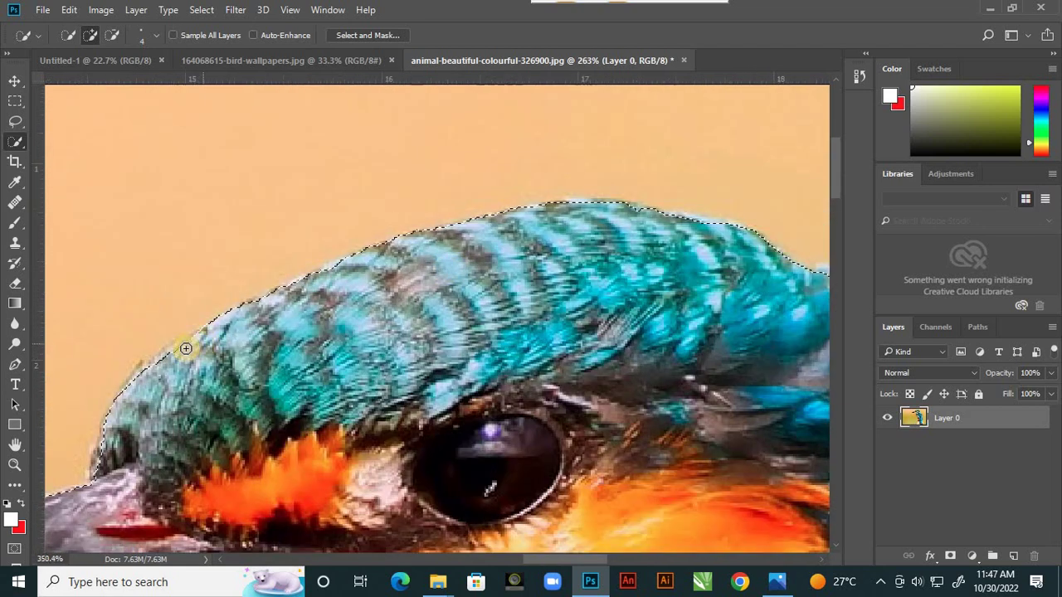
scroll(166, 361, "up", 2)
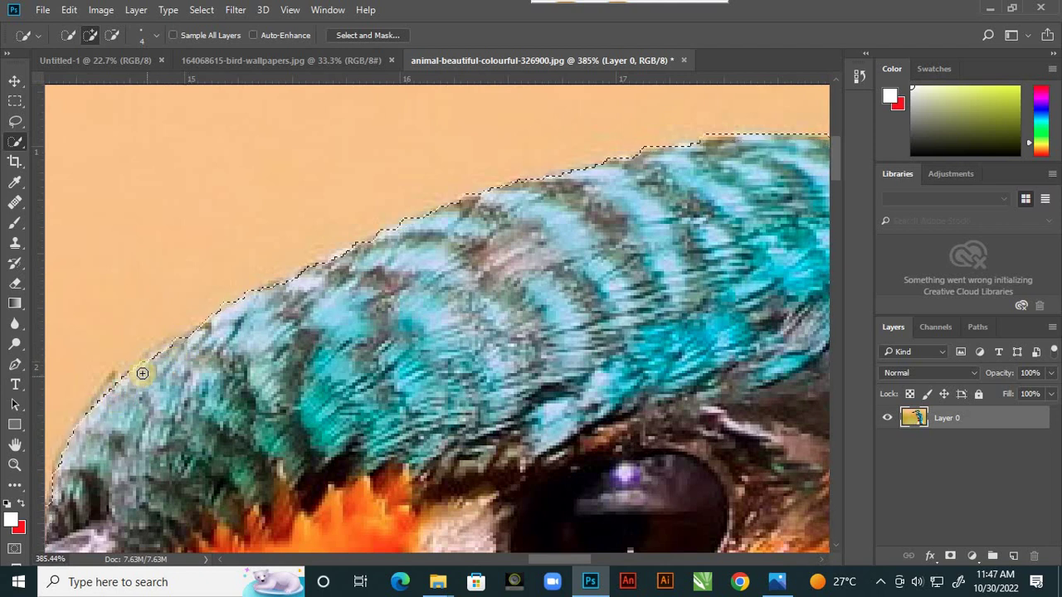
scroll(315, 330, "down", 2)
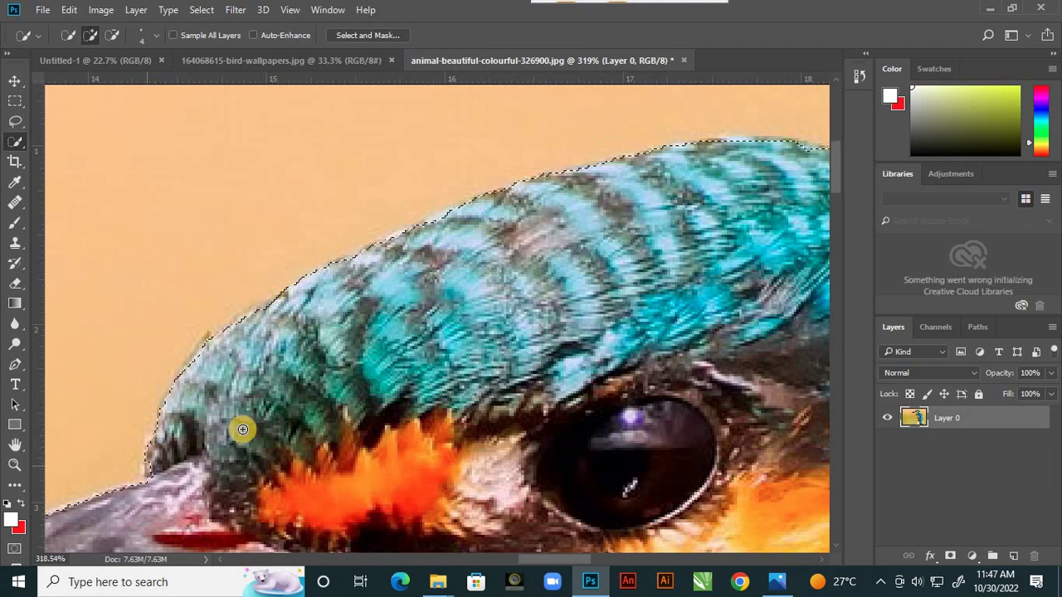
scroll(359, 408, "down", 1)
scroll(359, 408, "down", 3)
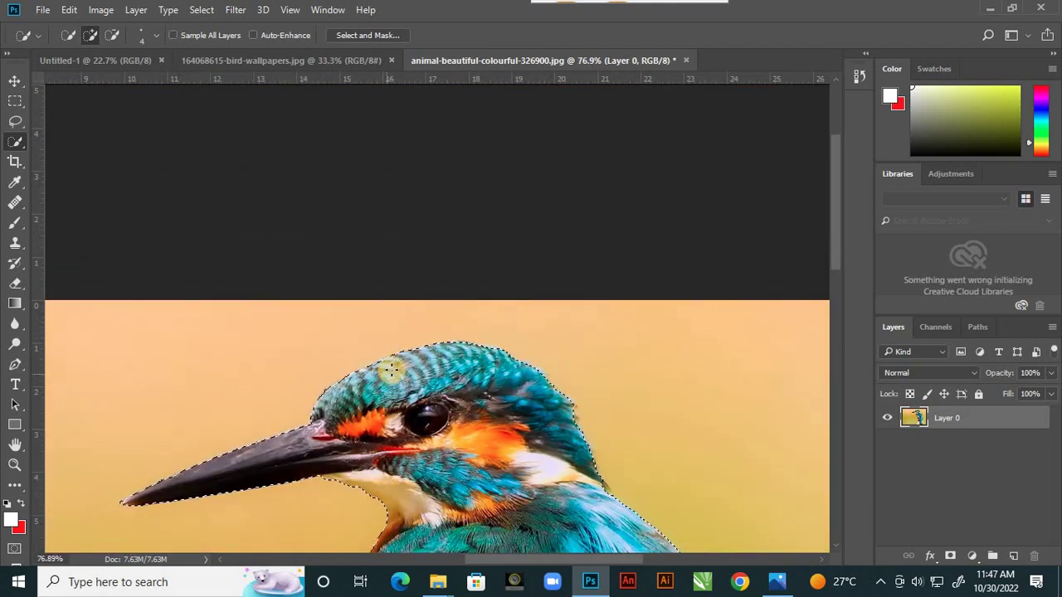
scroll(428, 356, "down", 2)
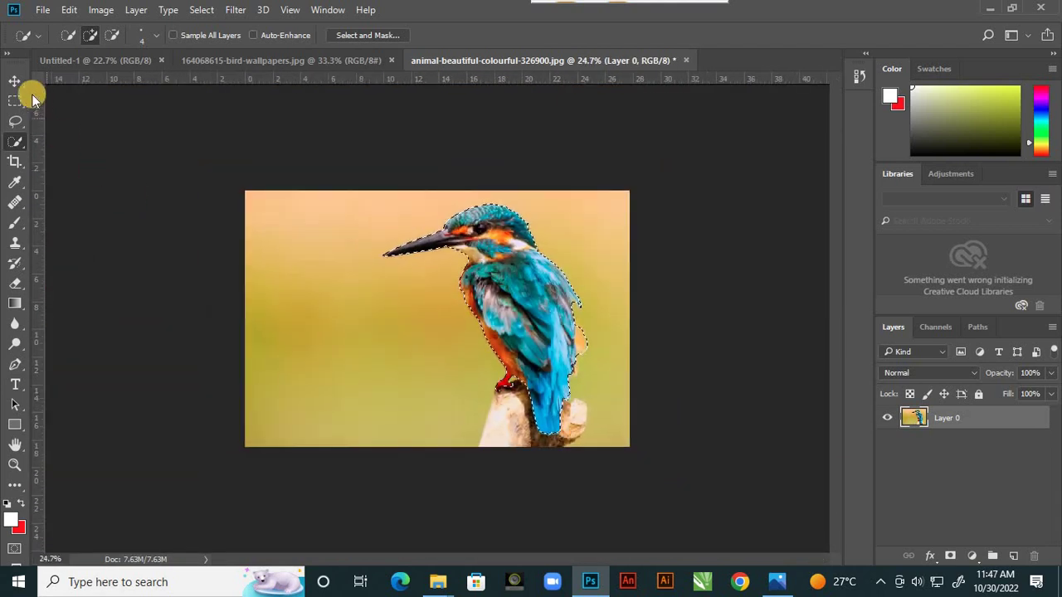
left_click(15, 81)
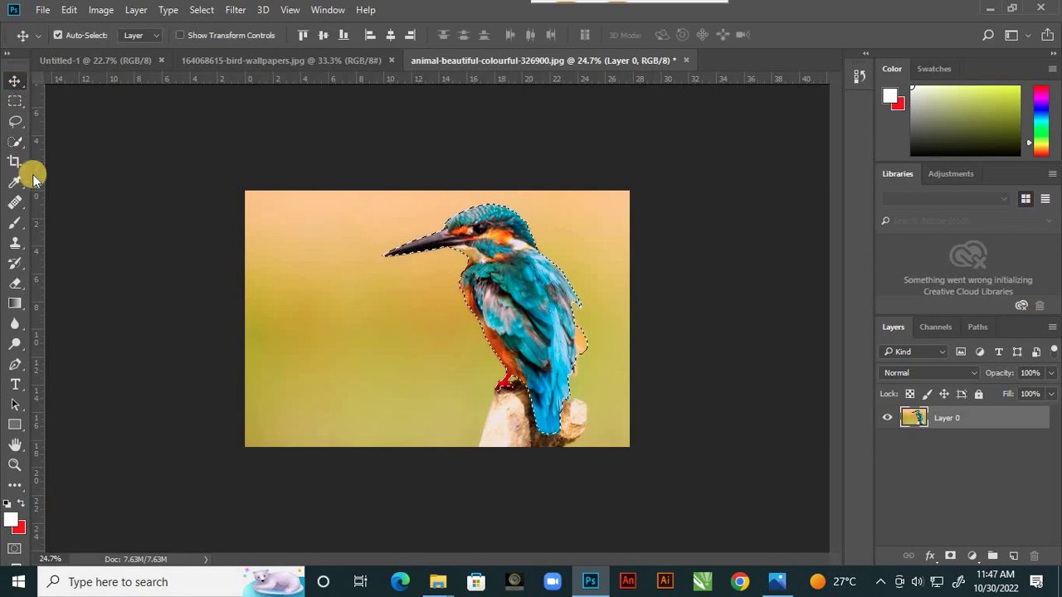
key("Delete")
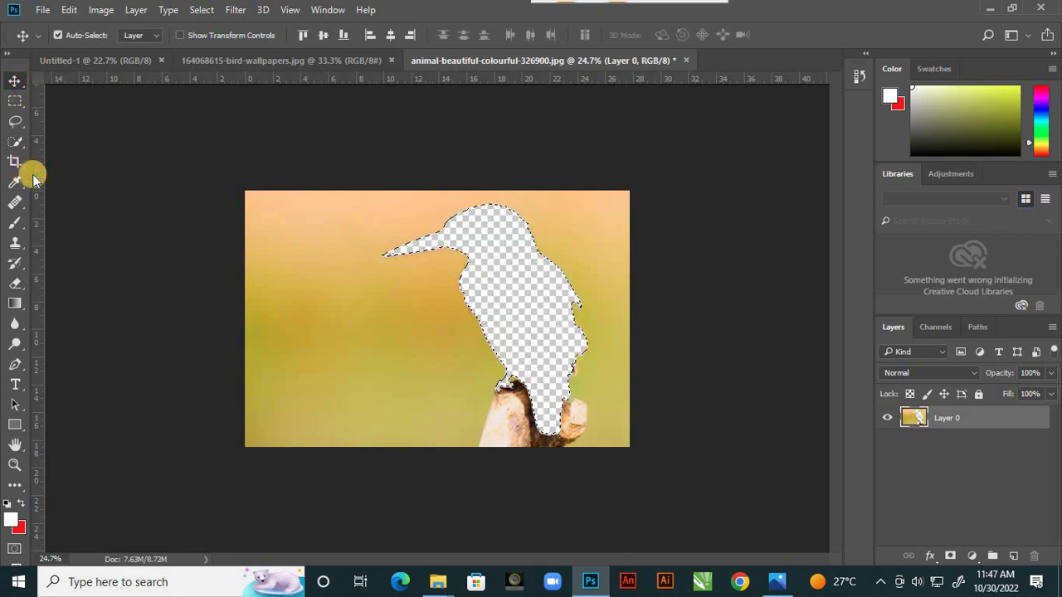
key("ctrl+z")
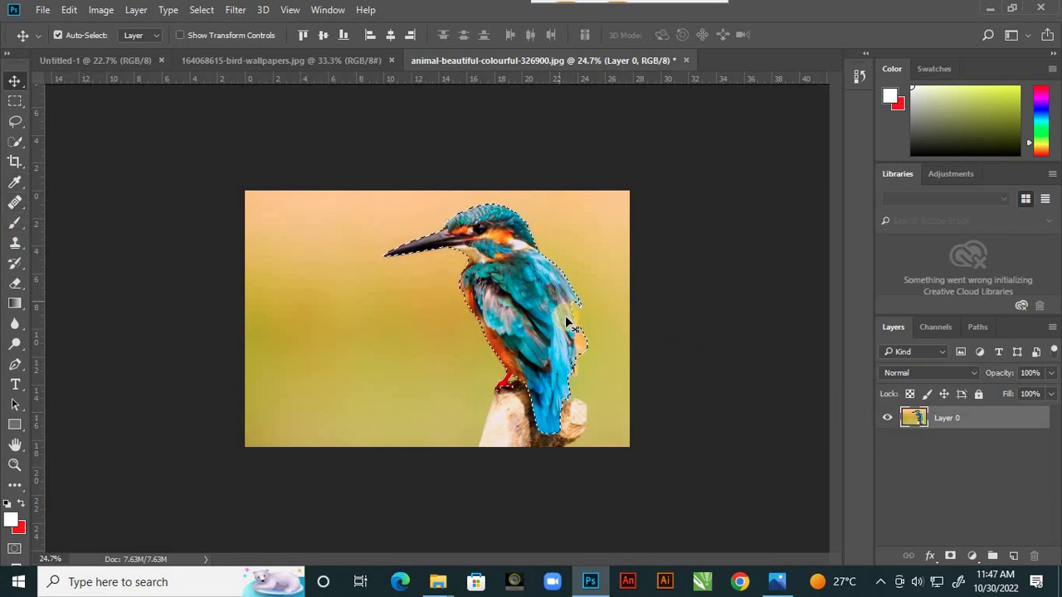
scroll(600, 346, "up", 5)
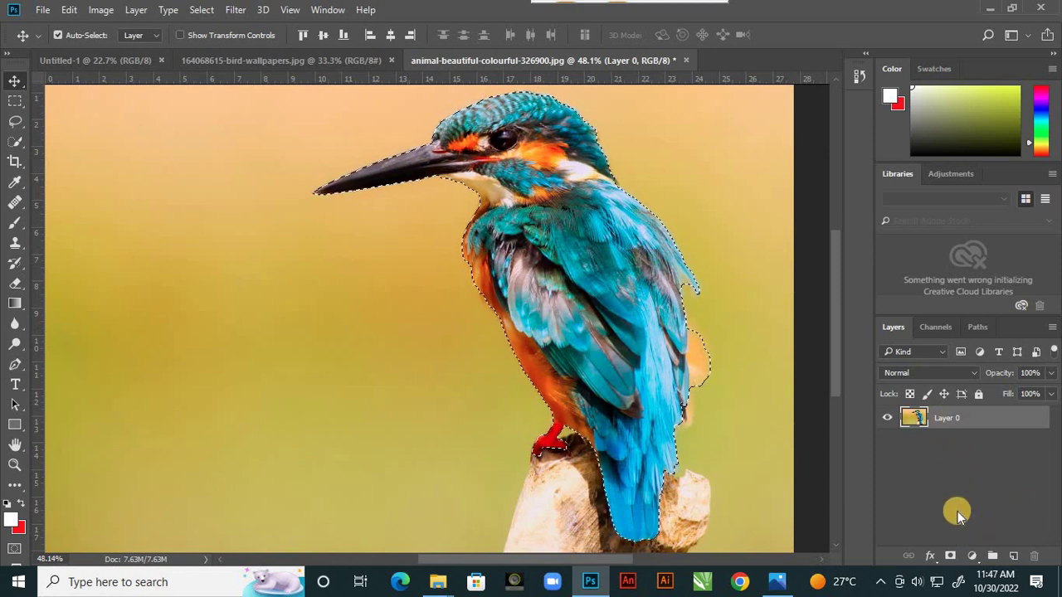
left_click(951, 557)
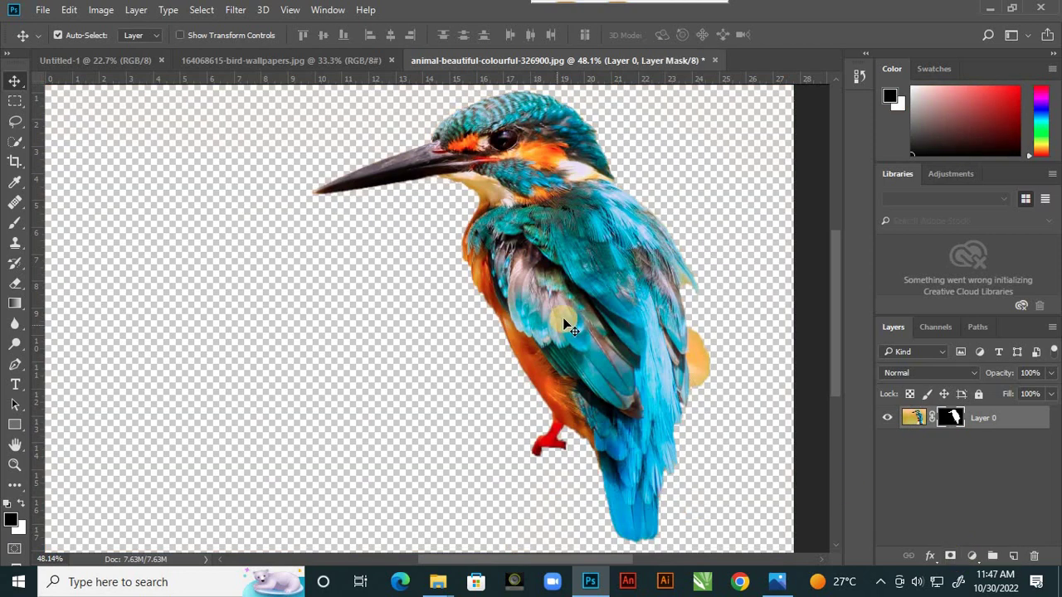
scroll(564, 323, "down", 2)
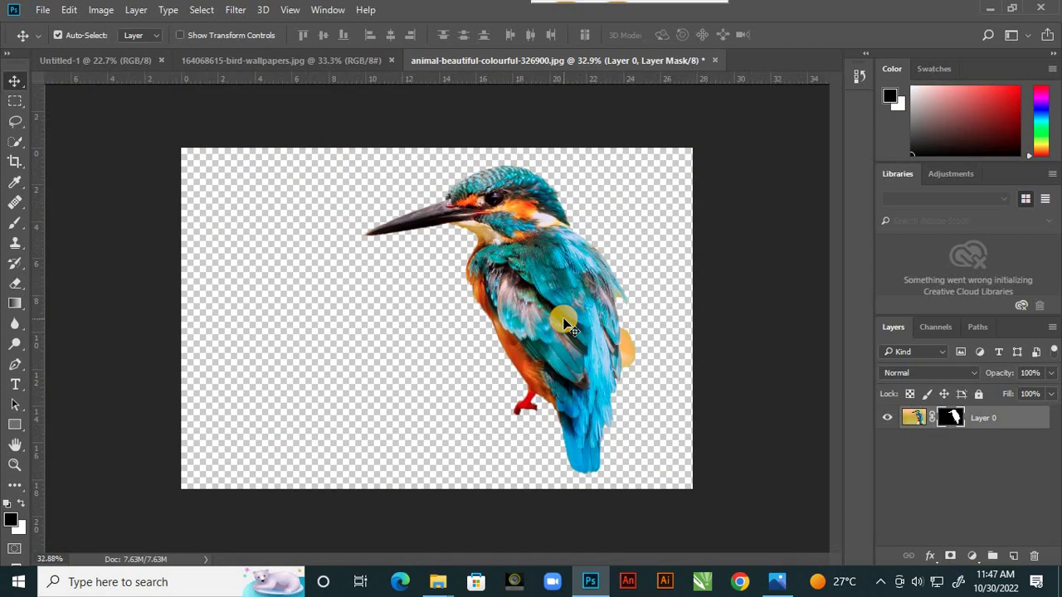
key("ctrl")
left_click(954, 416, "ctrl")
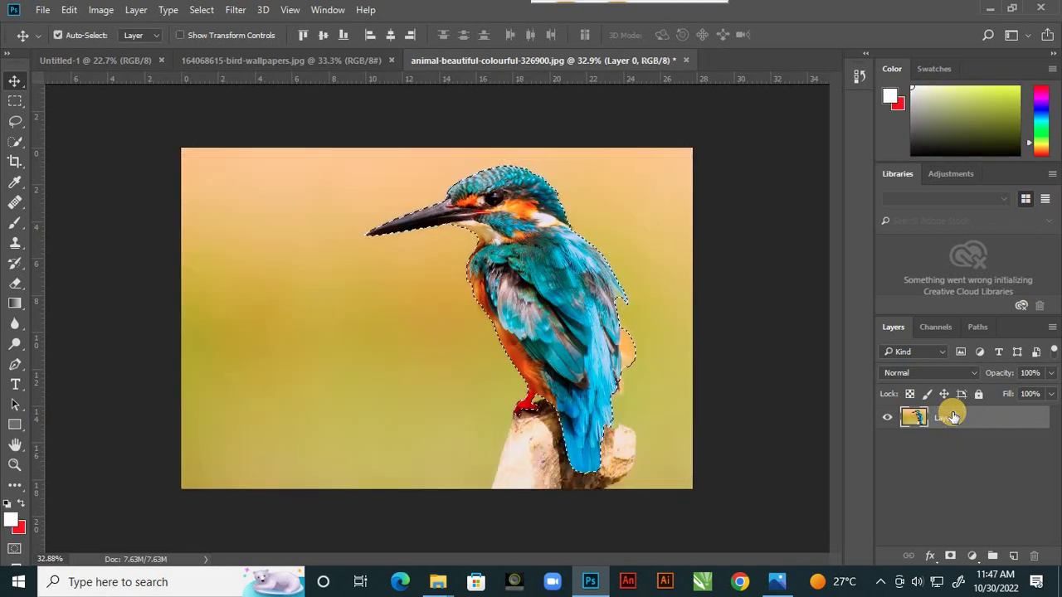
scroll(587, 244, "up", 3)
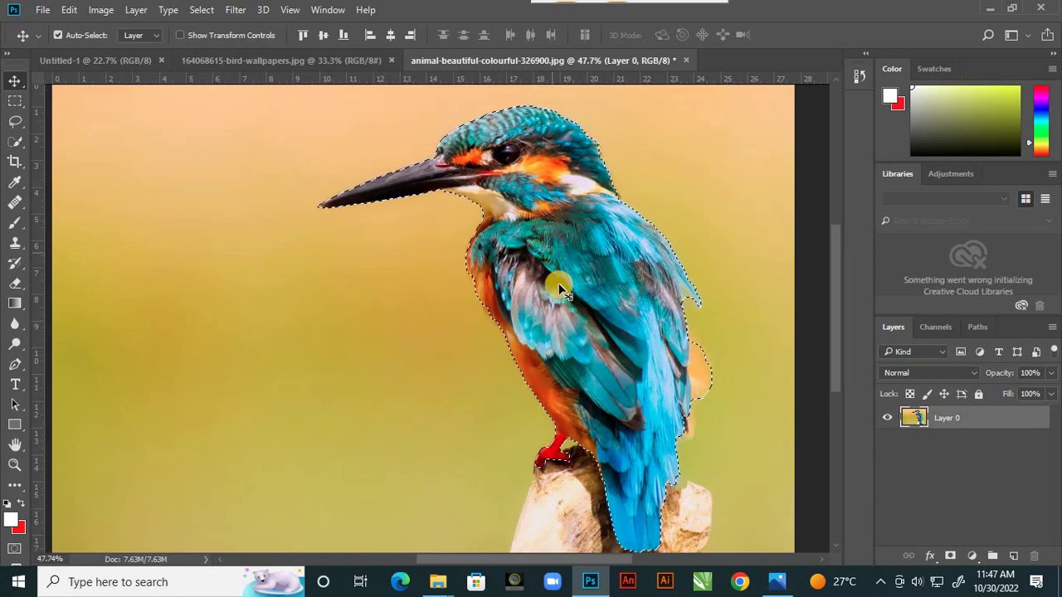
scroll(580, 320, "up", 3)
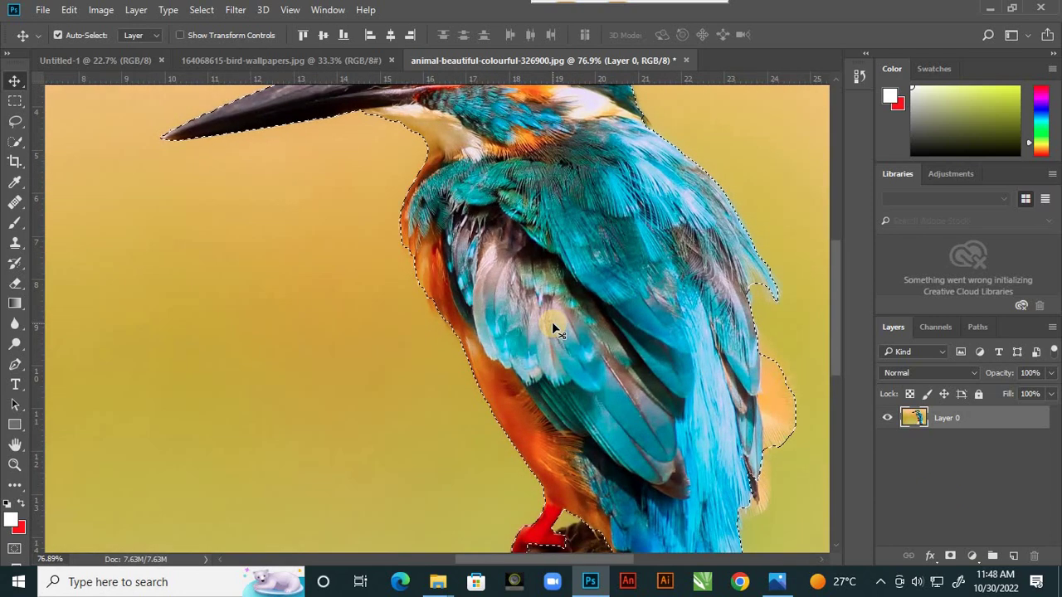
scroll(552, 322, "down", 3)
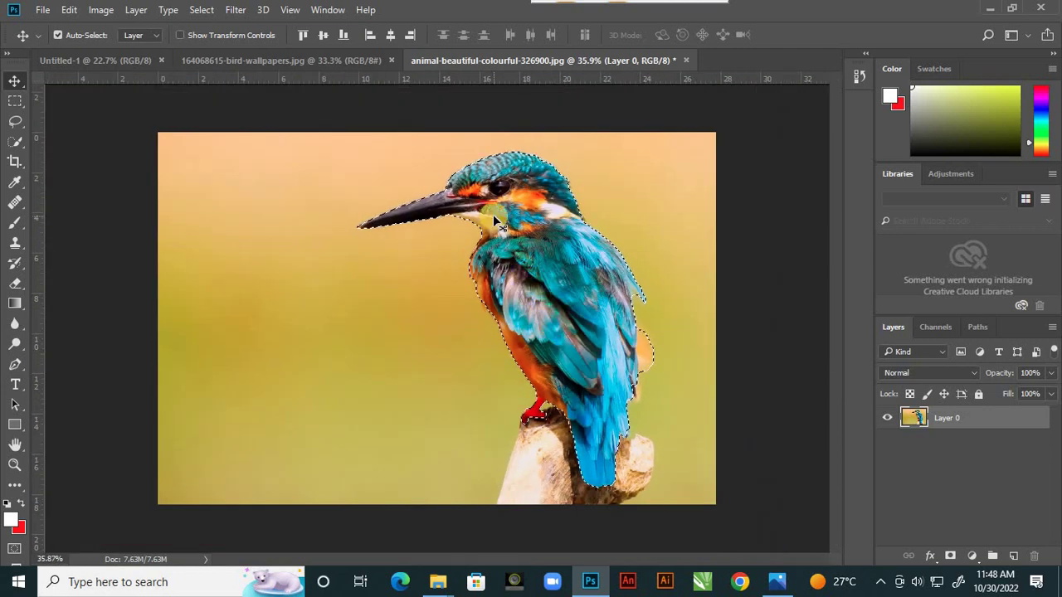
scroll(470, 195, "up", 1)
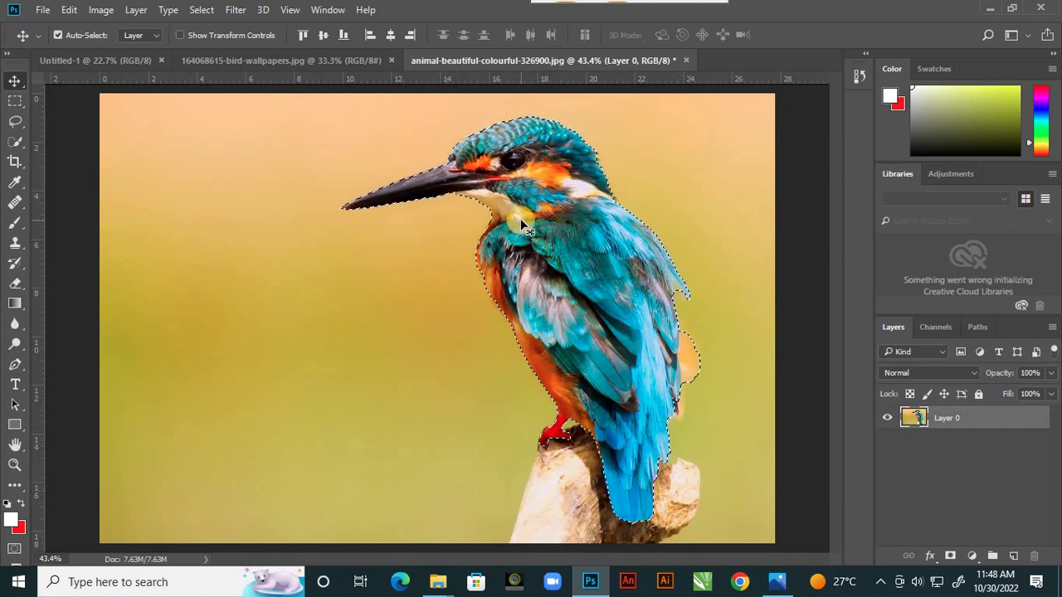
key("ctrl")
Step: Unlock the bee-eater photo's Background and paste the kingfisher into it
left_click(342, 60)
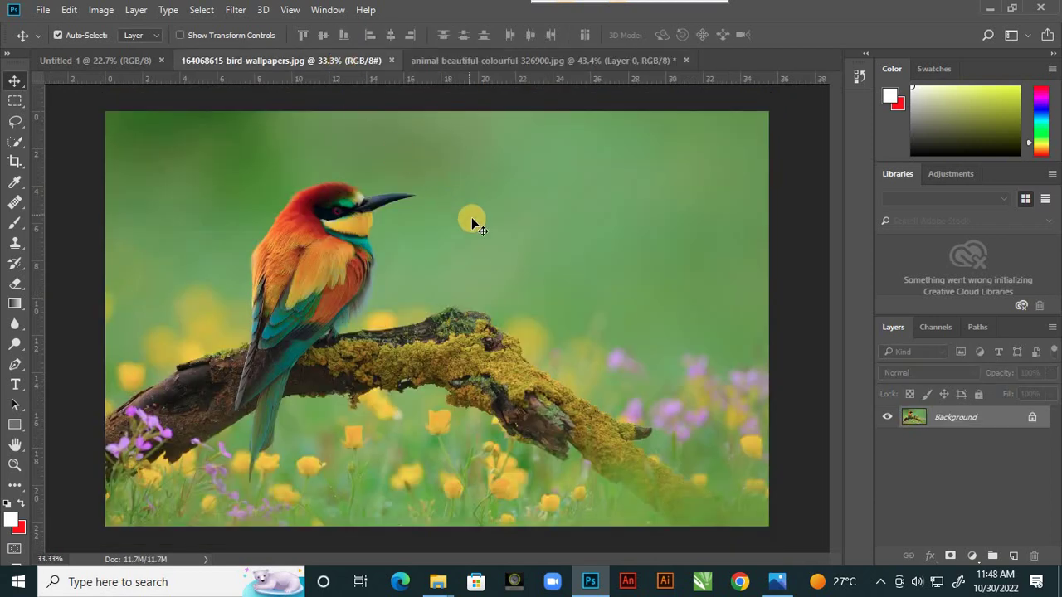
left_click(1032, 417)
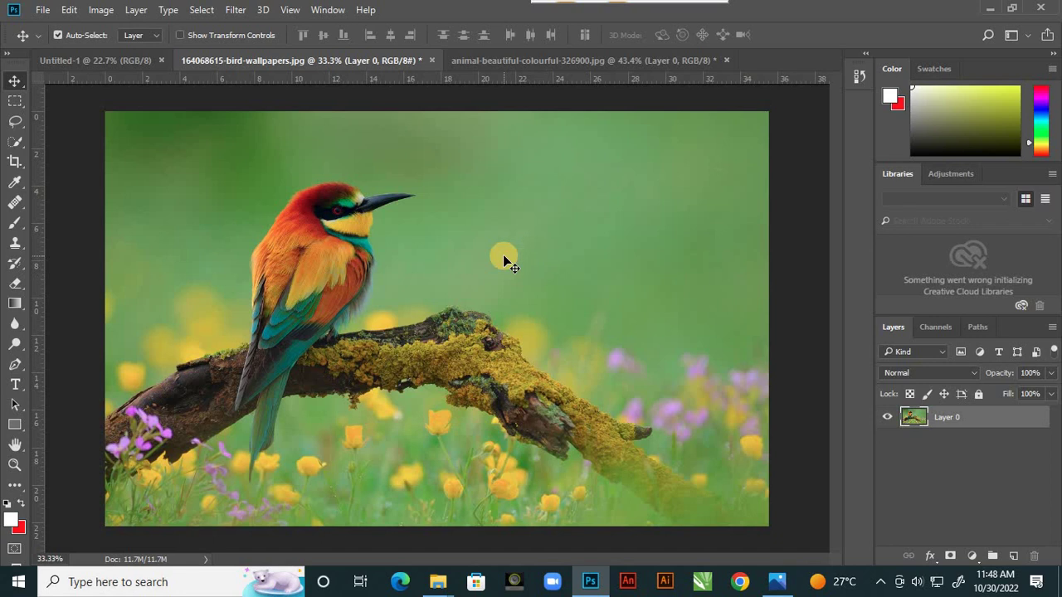
key("ctrl")
key("ctrl+v")
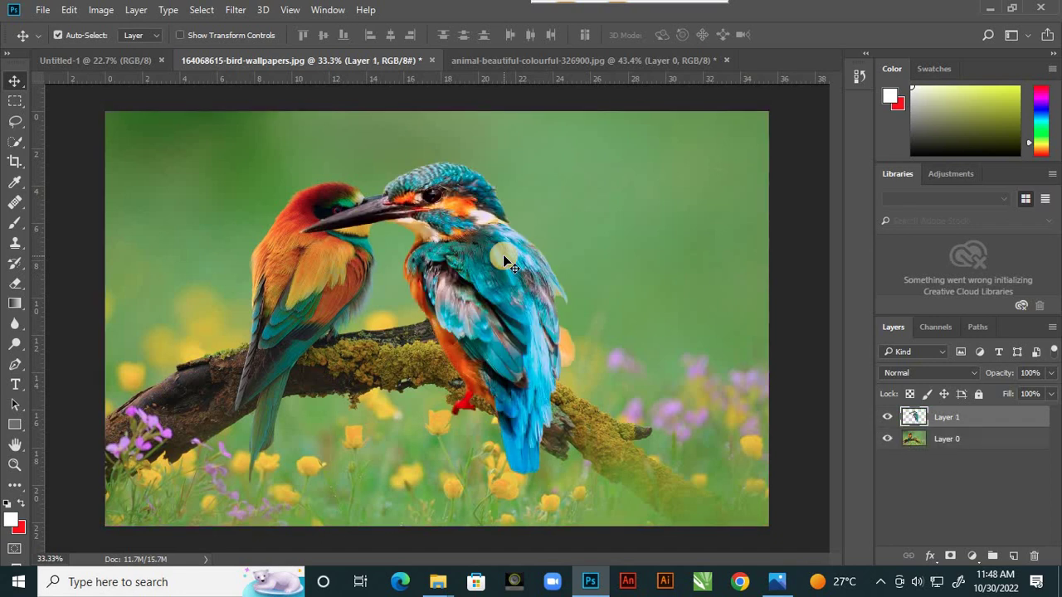
left_click(575, 65)
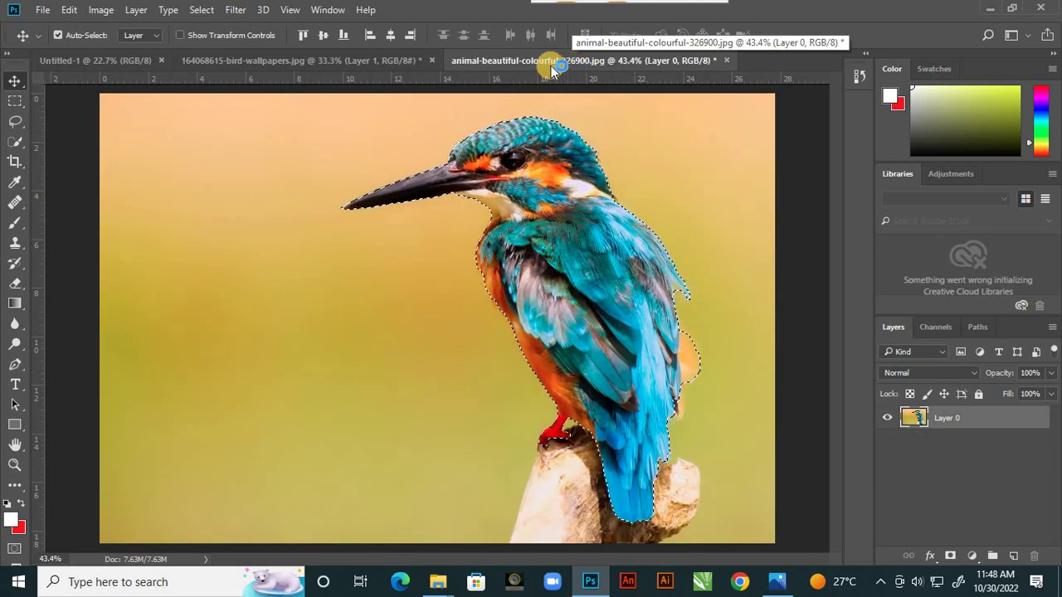
left_click(403, 62)
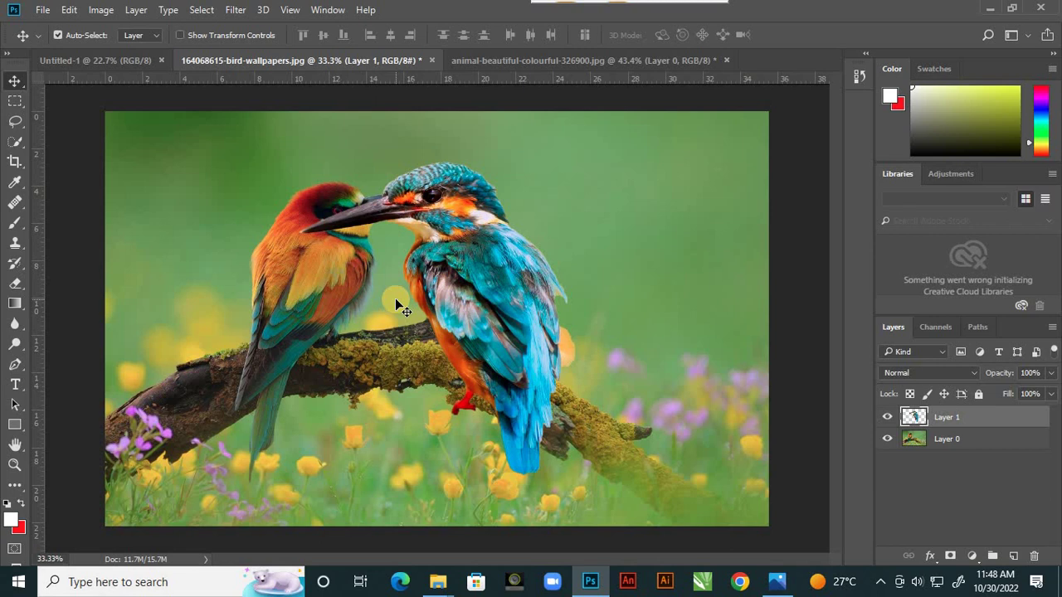
Step: Close the kingfisher file without saving and drag the kingfisher to the bee-eater's right
left_click(594, 64)
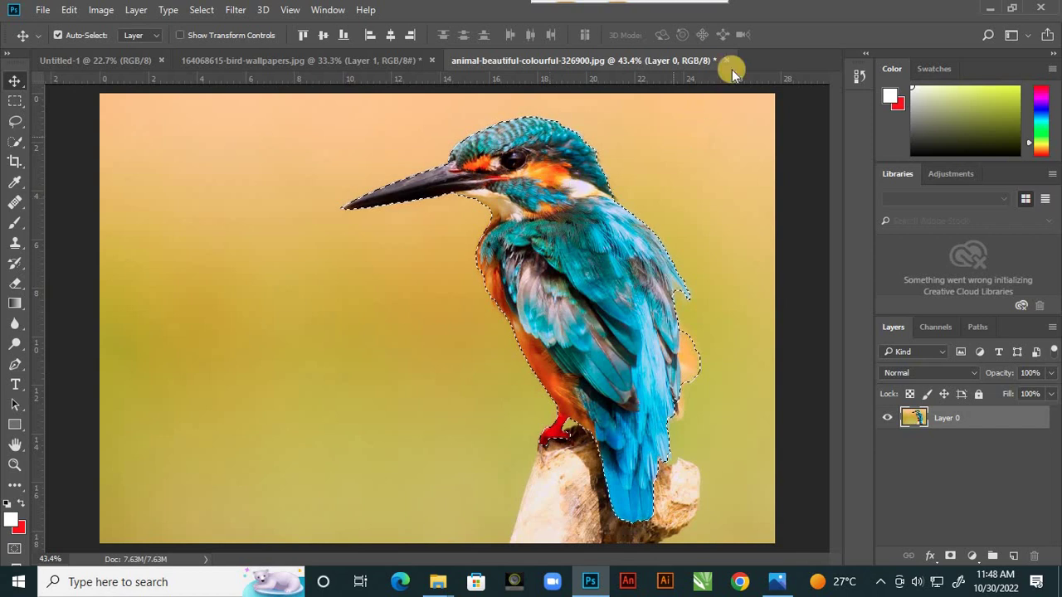
left_click(725, 60)
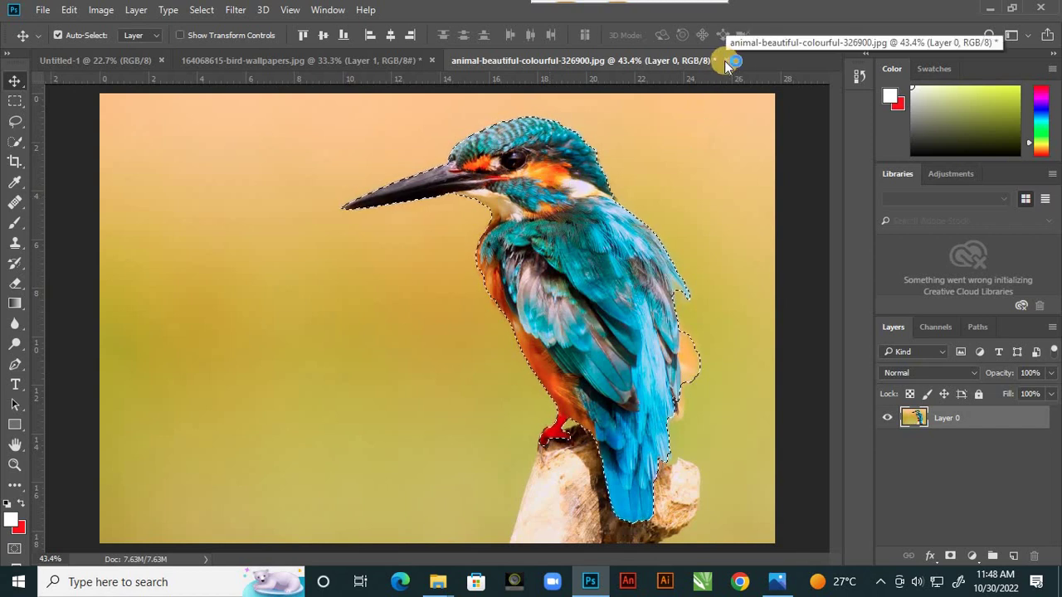
key("ctrl+d")
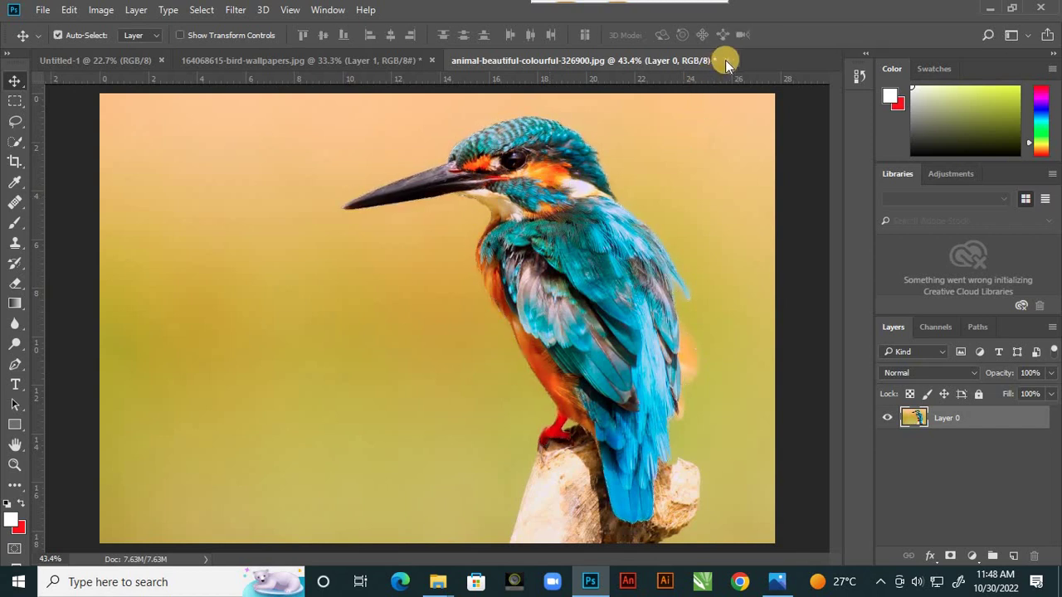
left_click(726, 60)
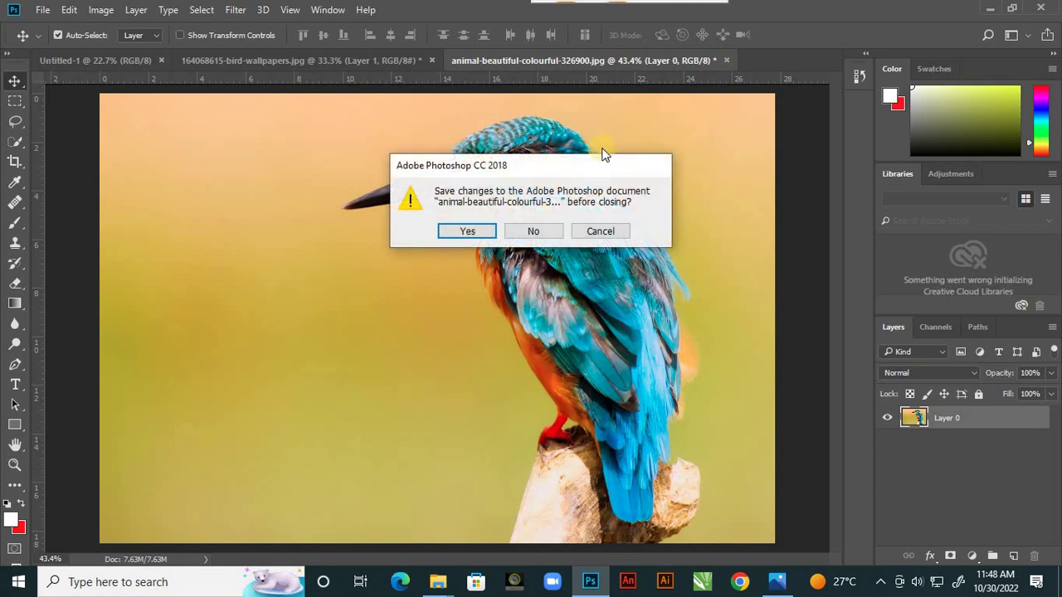
left_click(546, 232)
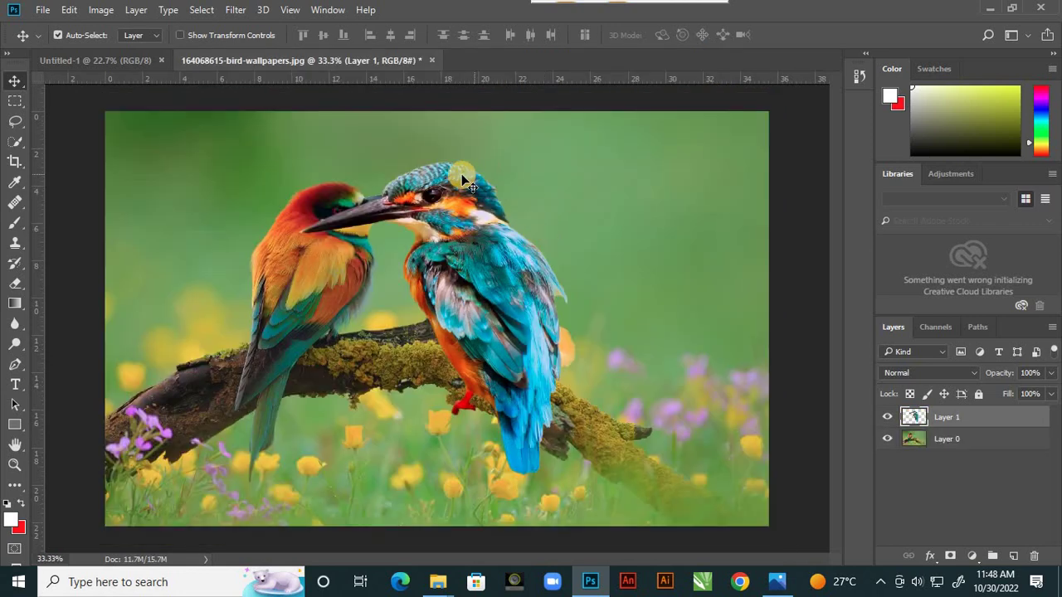
left_click_drag(461, 249, 583, 272)
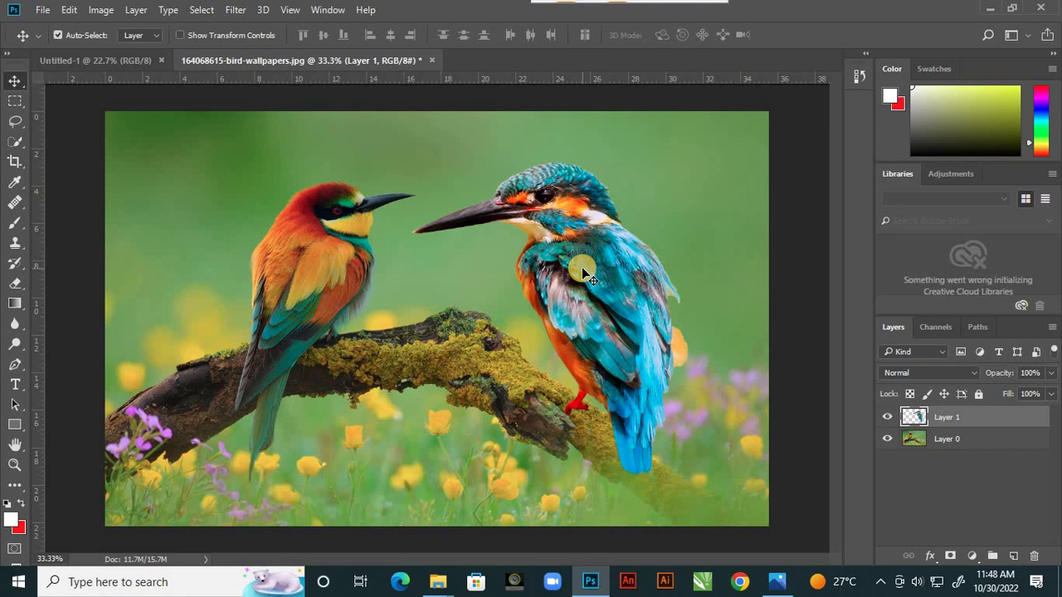
Step: Scale the kingfisher to about 80.8% and move it onto the branch's right end
key("ctrl+t")
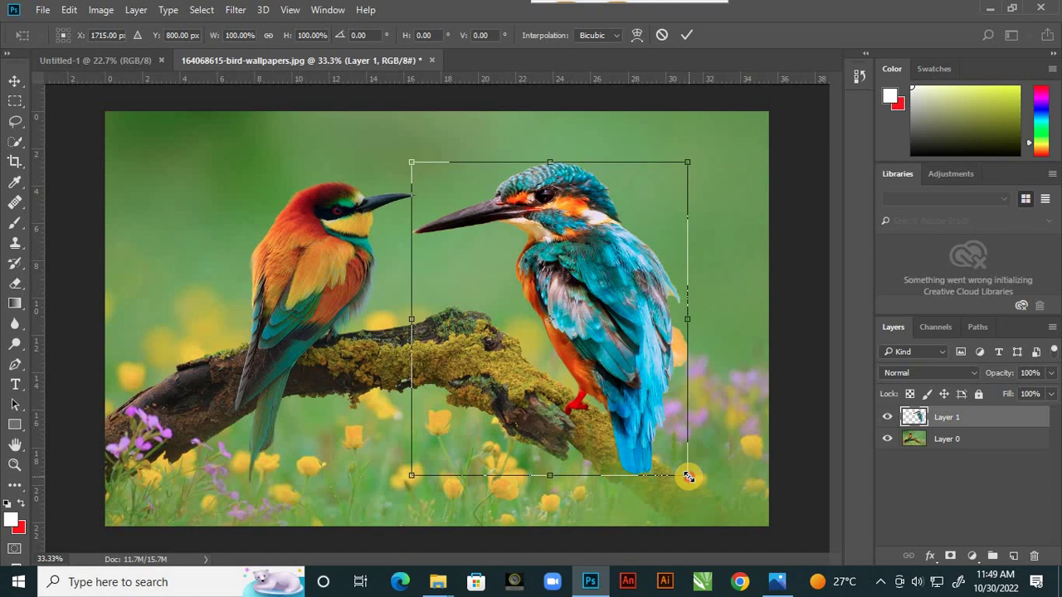
left_click_drag(688, 476, 640, 412)
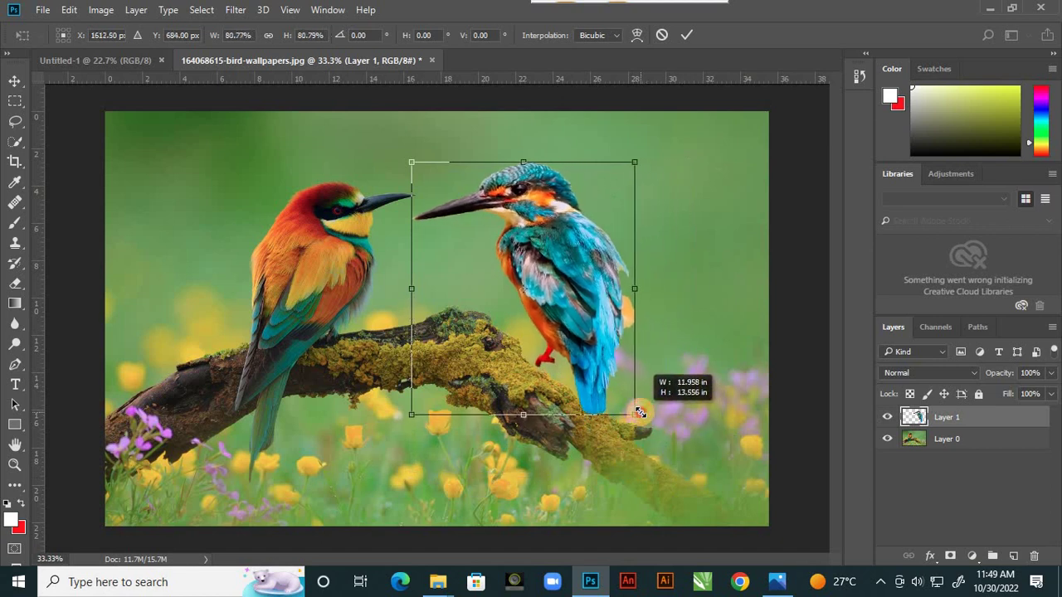
left_click_drag(615, 364, 670, 407)
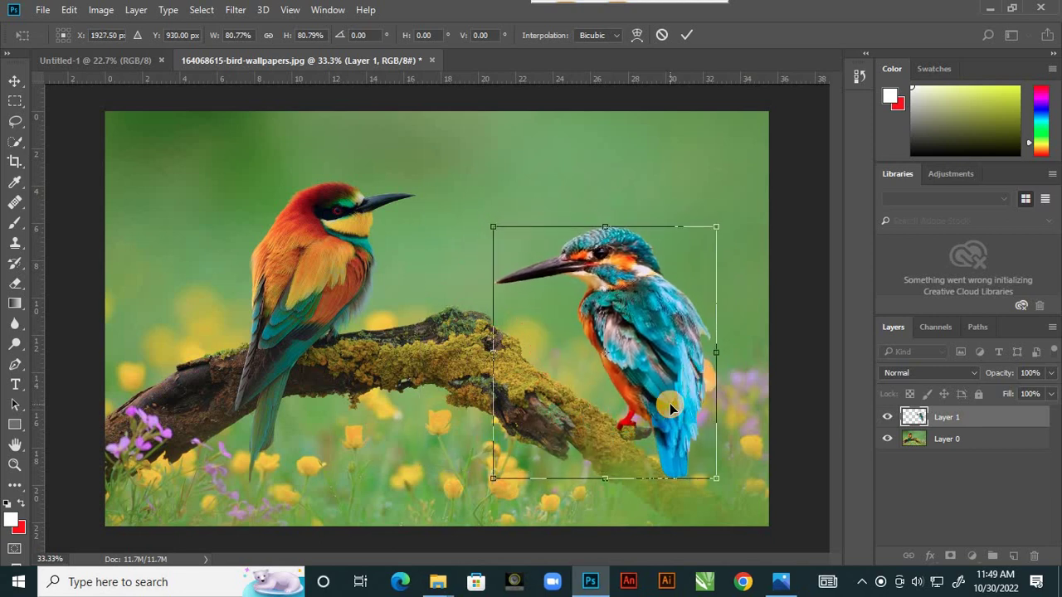
left_click(686, 35)
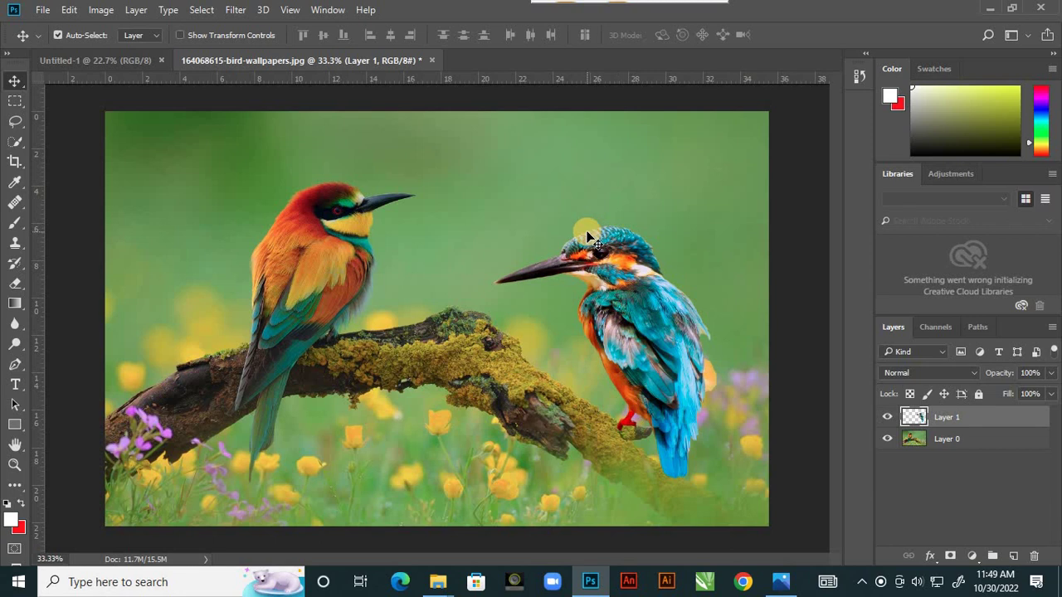
Step: Toggle the kingfisher layer's visibility a few times to compare the composite
scroll(587, 238, "down", 3)
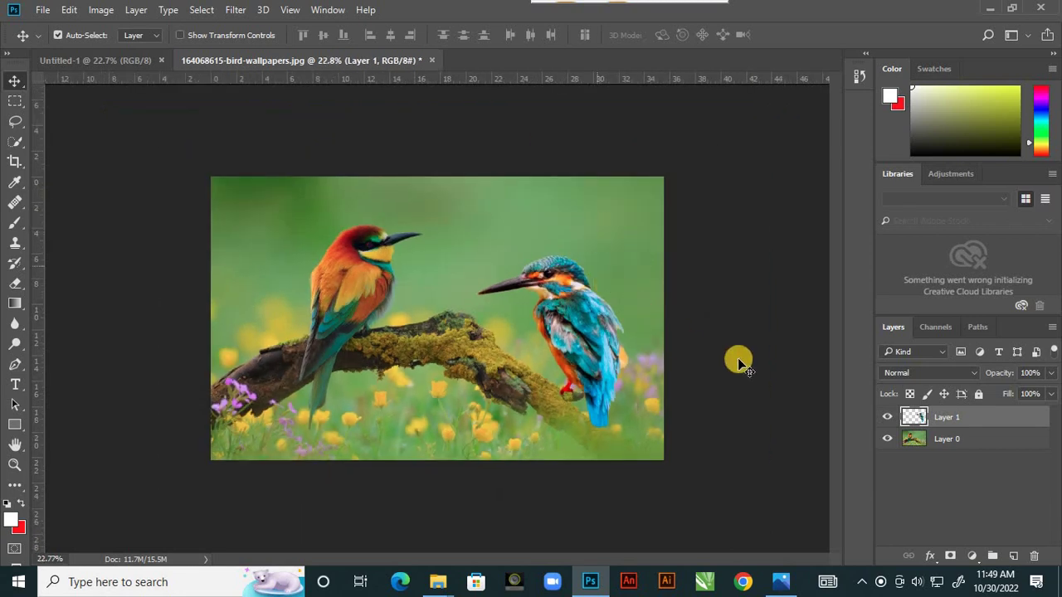
left_click(886, 419)
left_click(886, 419)
left_click(886, 419)
left_click(886, 419)
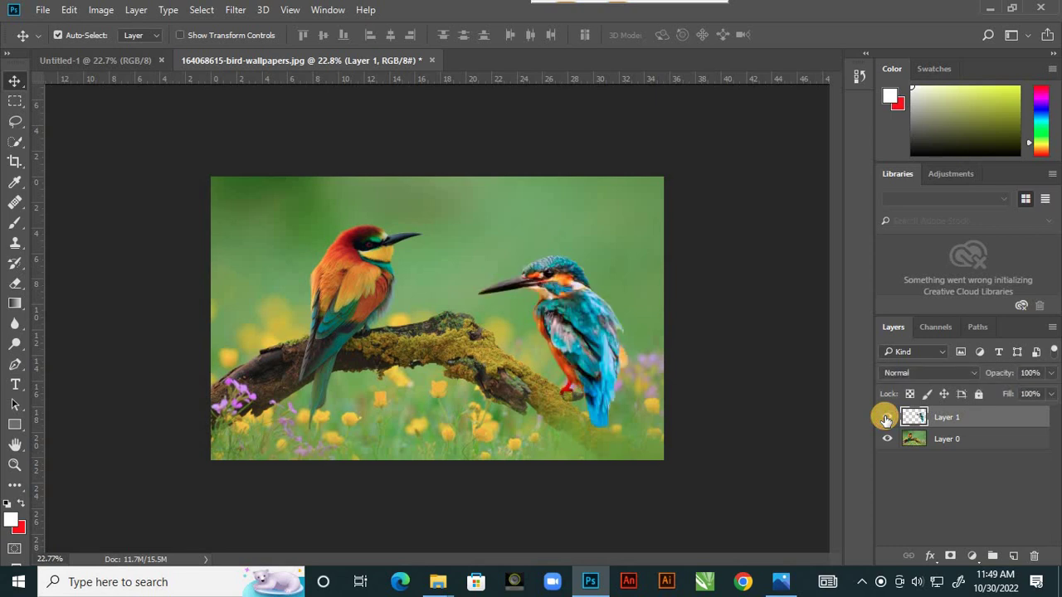
left_click(886, 419)
left_click(885, 419)
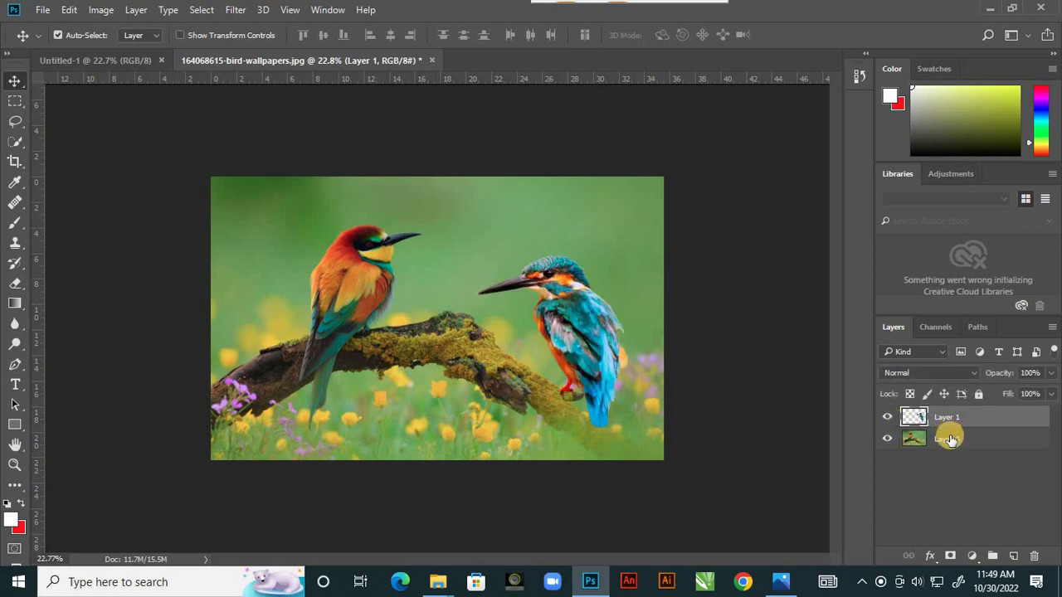
Step: Merge Layer 1 and Layer 0 into one layer and check the result
left_click(950, 440, "shift")
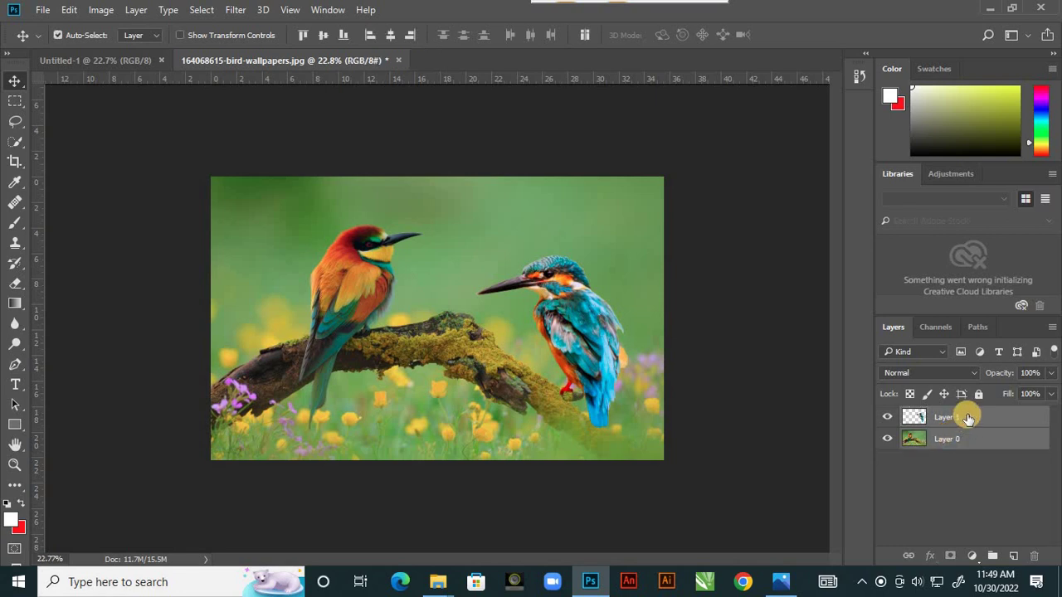
right_click(967, 415)
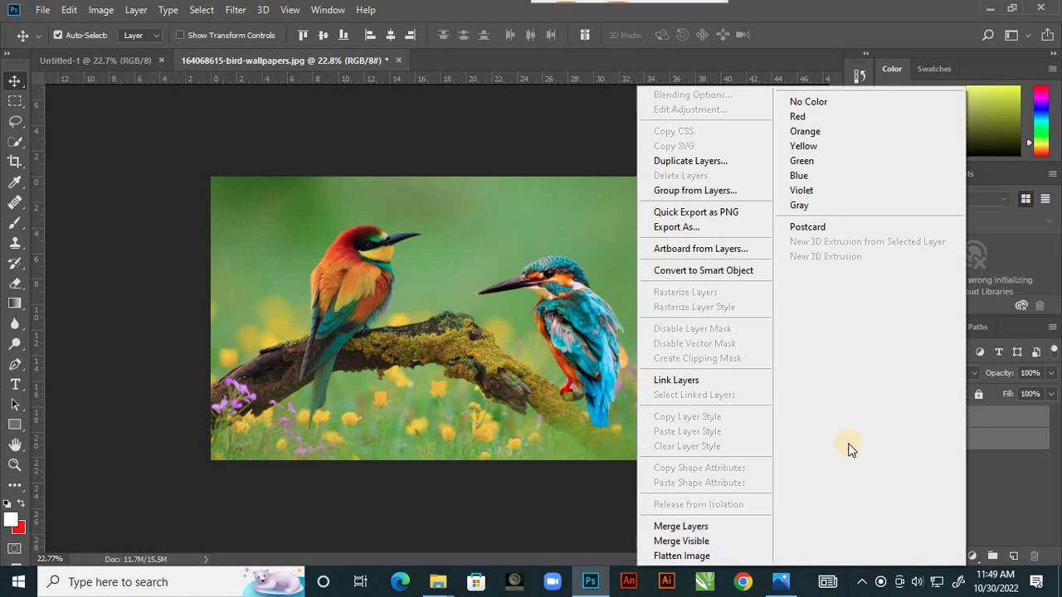
left_click(712, 528)
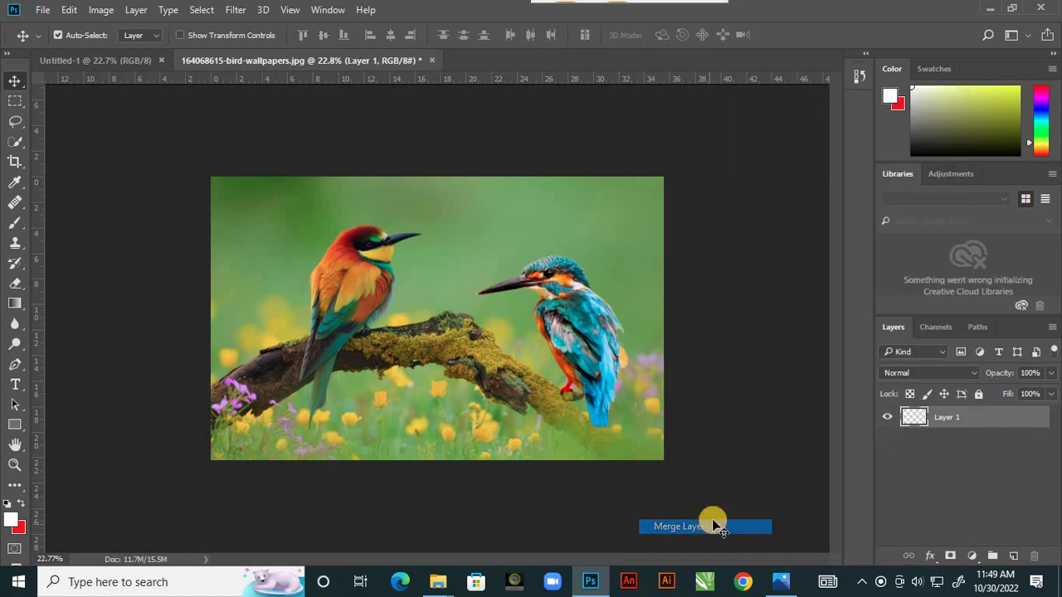
left_click(888, 419)
left_click(888, 419)
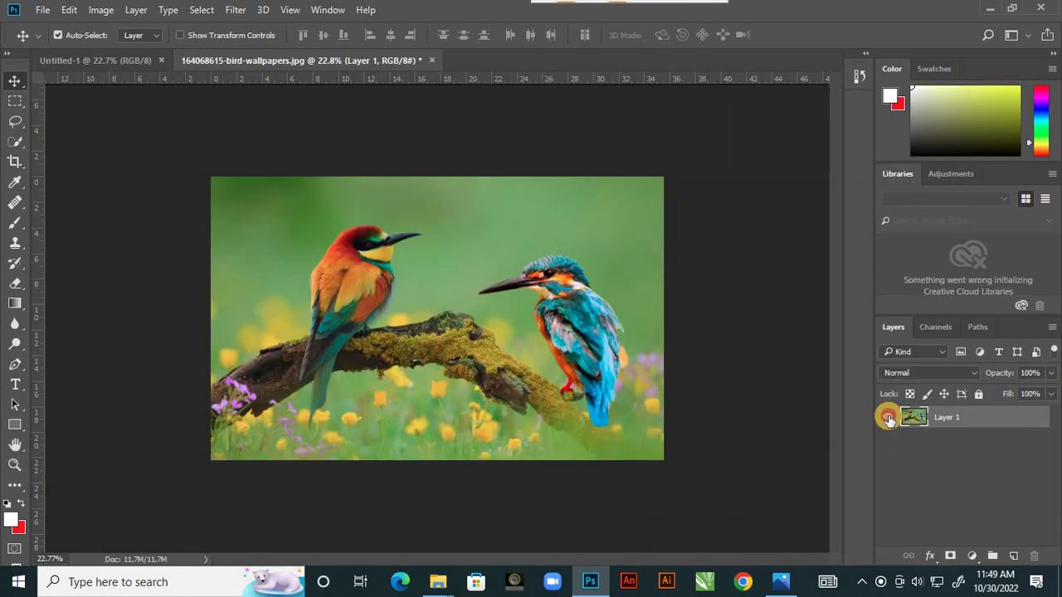
left_click(889, 419)
left_click(888, 419)
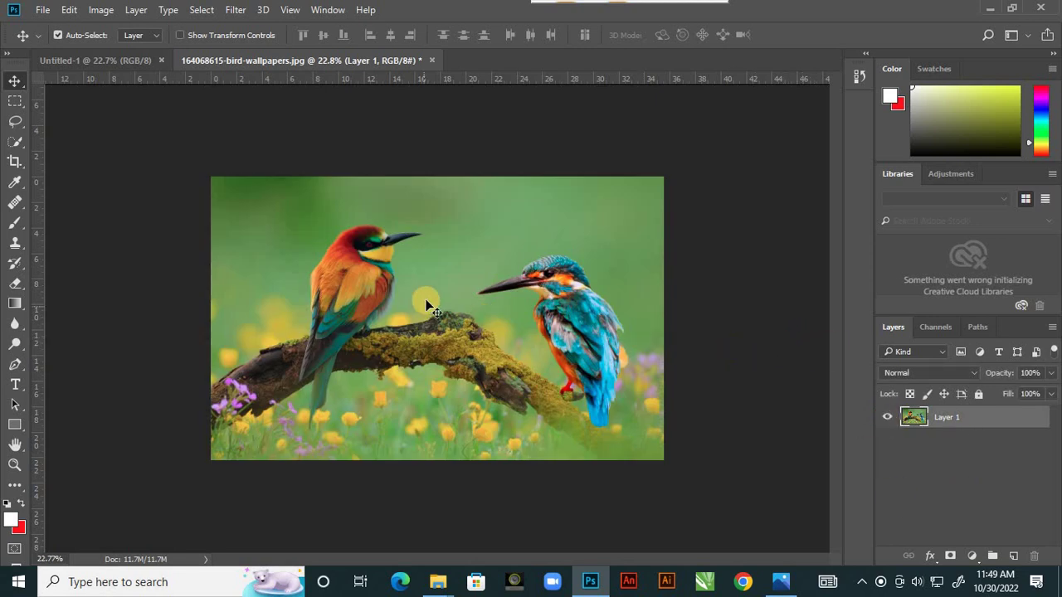
Step: Copy the merged two-bird layer into the Untitled-1 poster
left_click_drag(434, 284, 398, 275)
left_click_drag(437, 314, 416, 311)
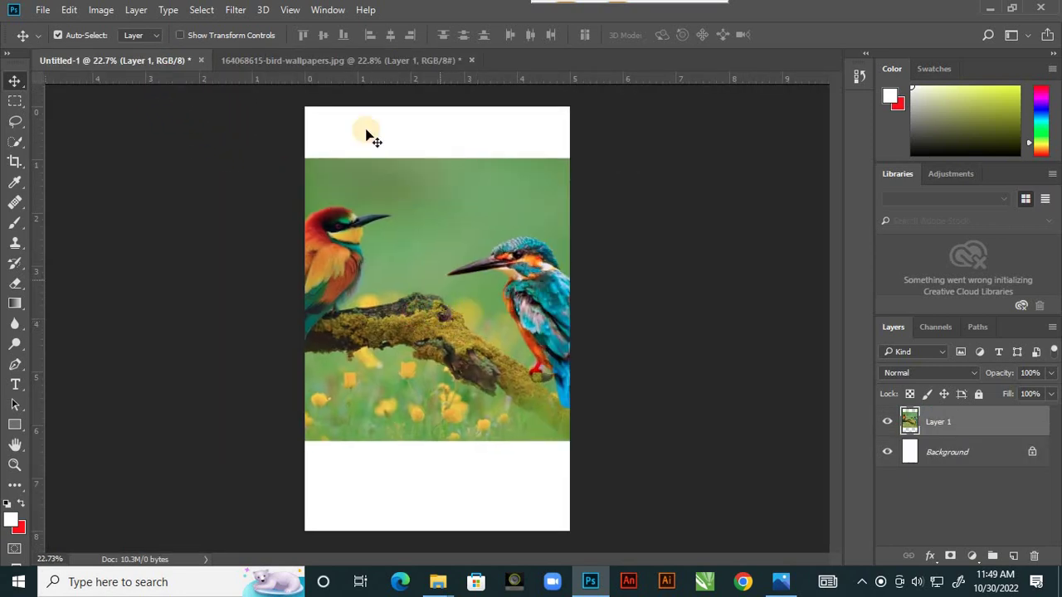
left_click(375, 59)
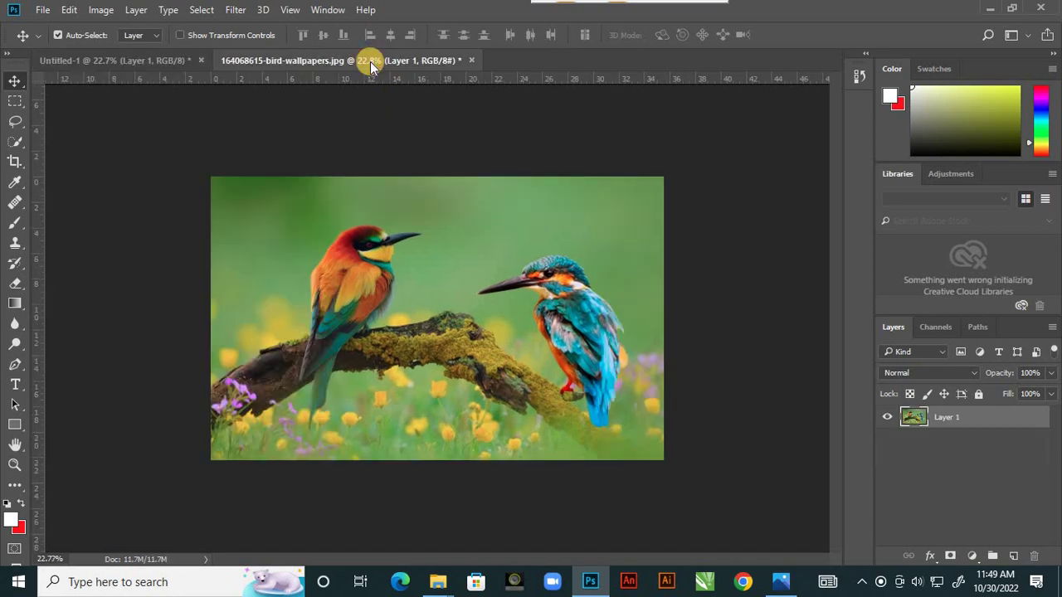
Step: Close bird-wallpapers.jpg without saving and reposition the photo on the poster
left_click(471, 61)
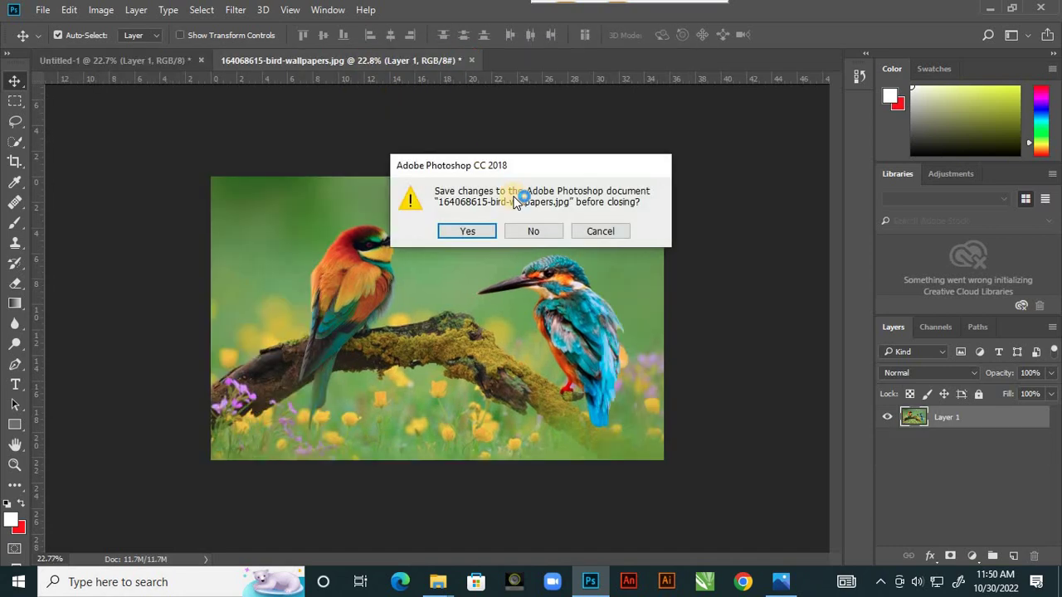
left_click(535, 232)
left_click_drag(457, 312, 590, 330)
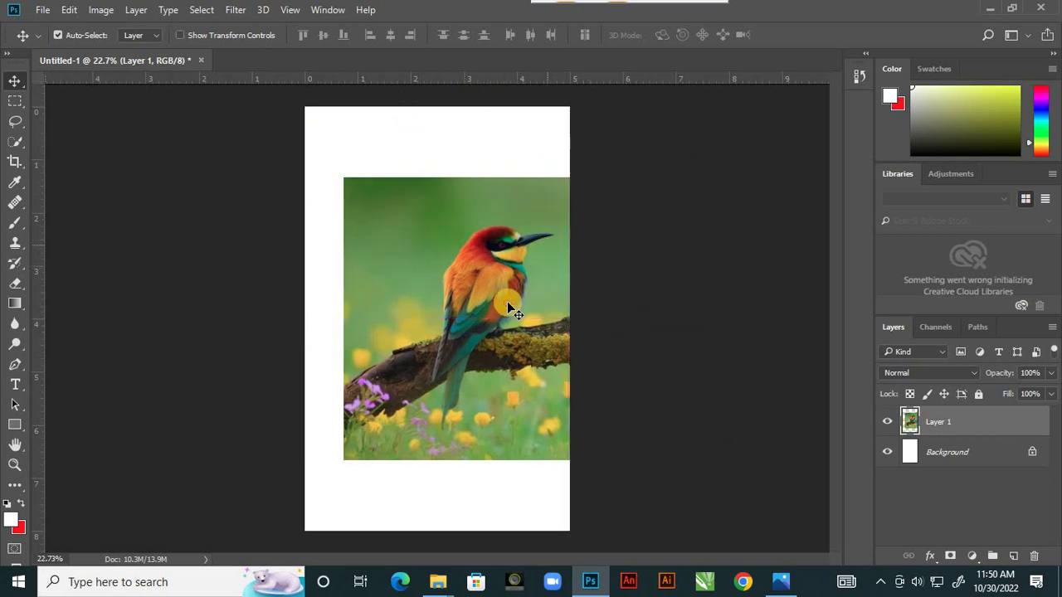
Step: Scale the two-bird photo to about 58.8% and fit it edge to edge near the top
left_click_drag(507, 301, 457, 291)
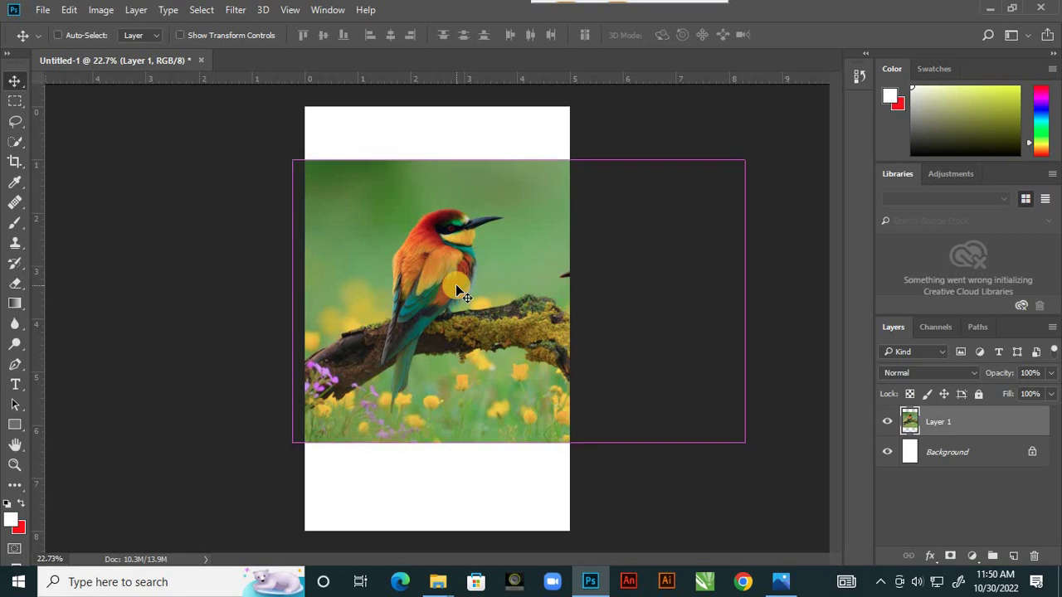
key("ctrl+t")
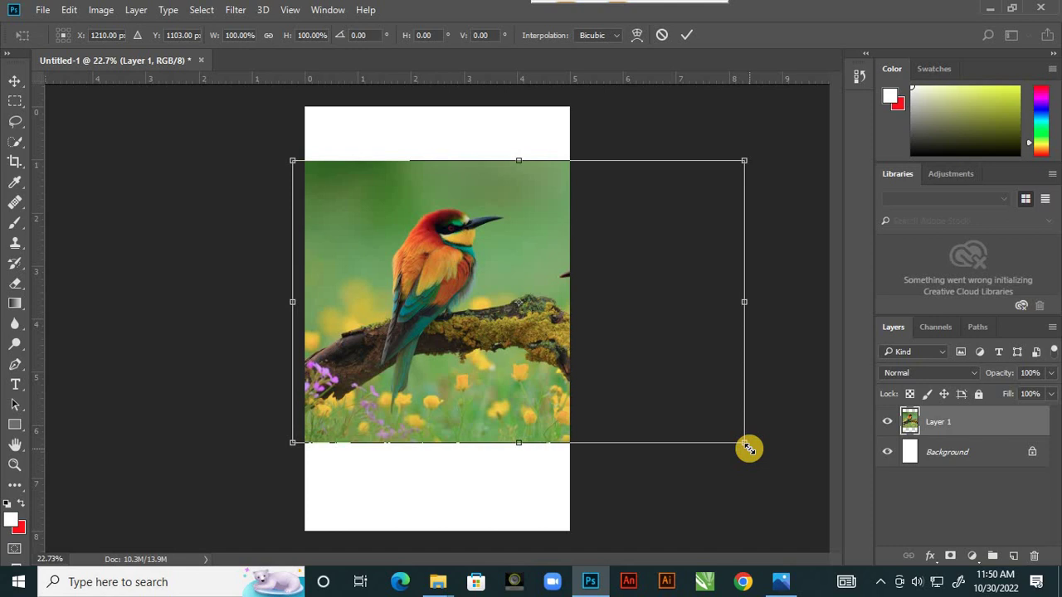
left_click_drag(748, 448, 521, 346)
left_click_drag(476, 291, 493, 274)
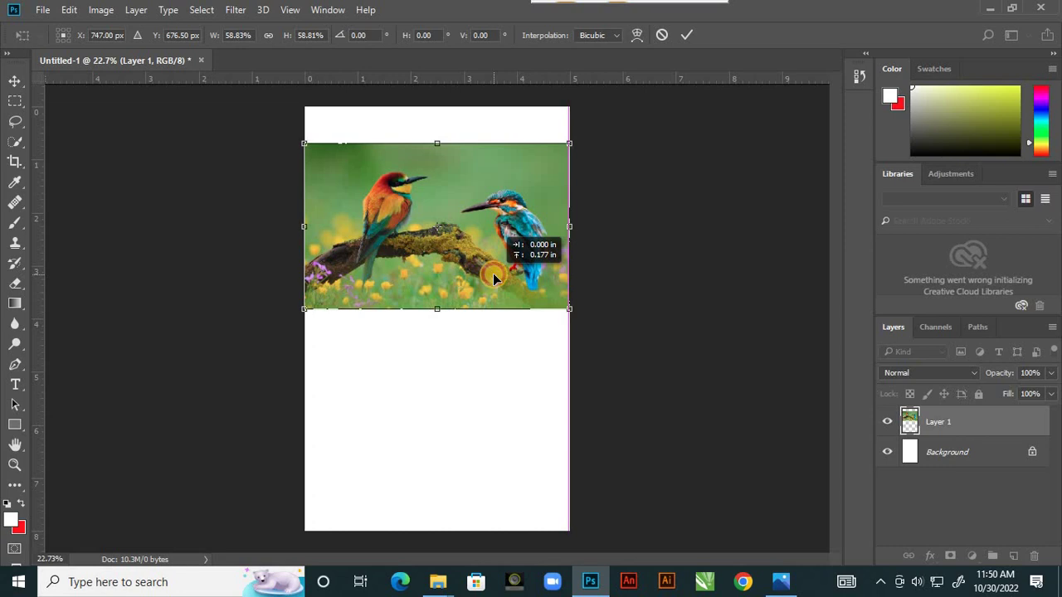
left_click_drag(493, 273, 494, 267)
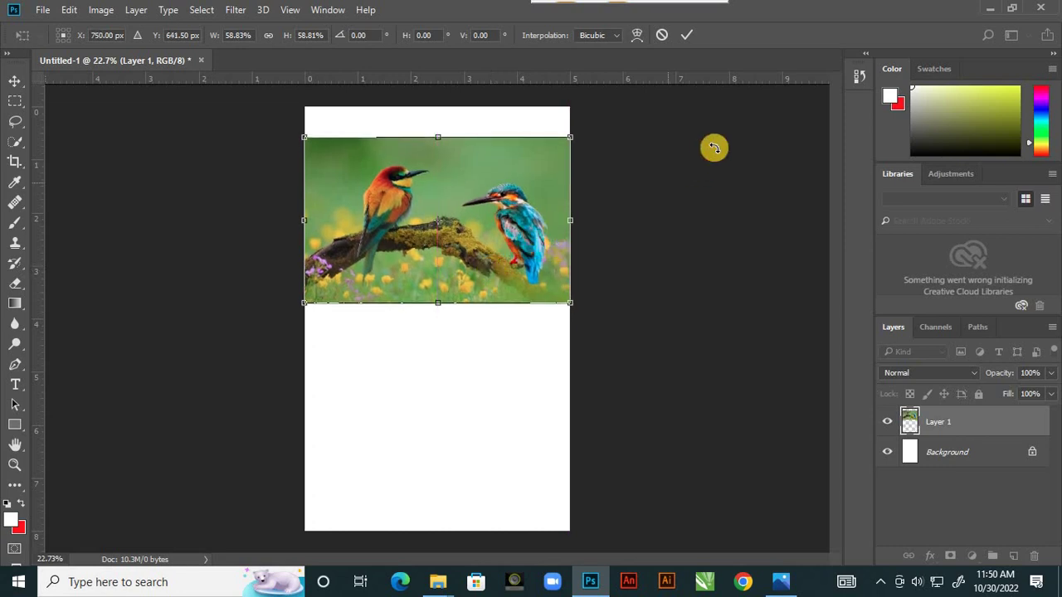
left_click(683, 37)
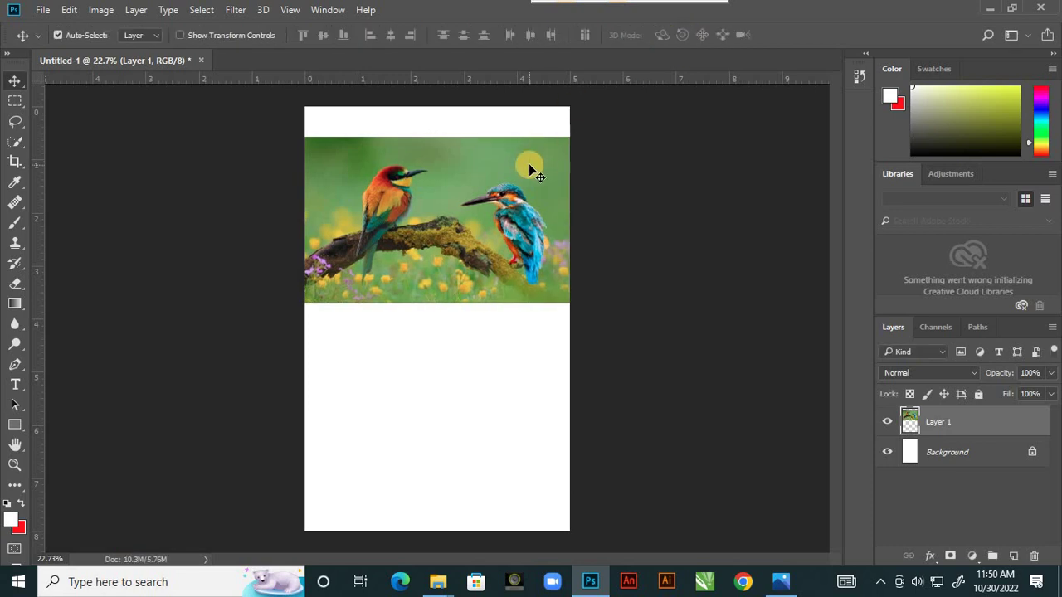
Step: Unlock the background, sample the dark green from the bird photo, and fill Layer 0 with it
left_click(781, 582)
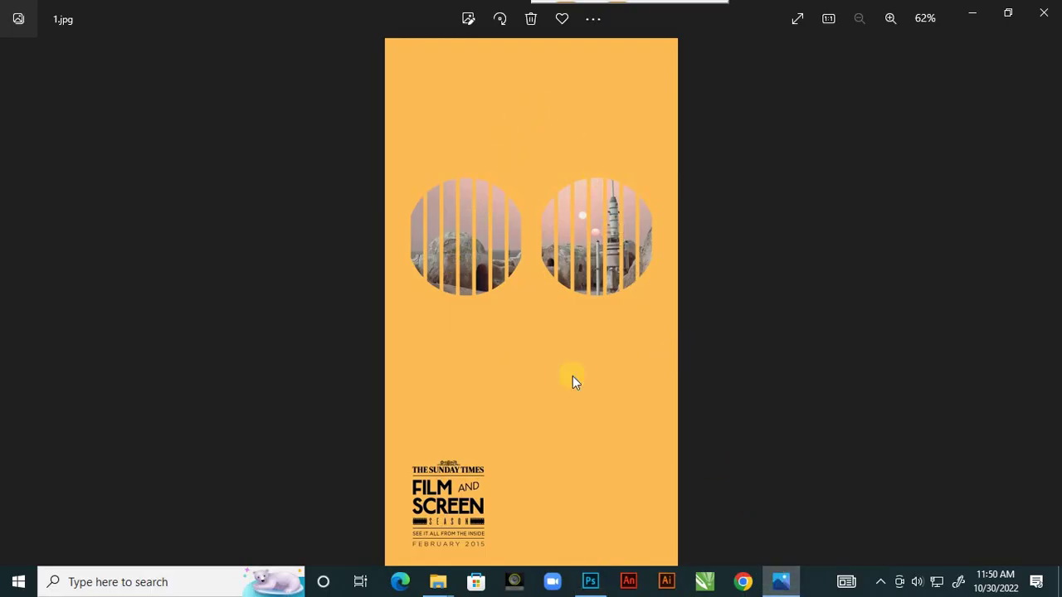
left_click(589, 582)
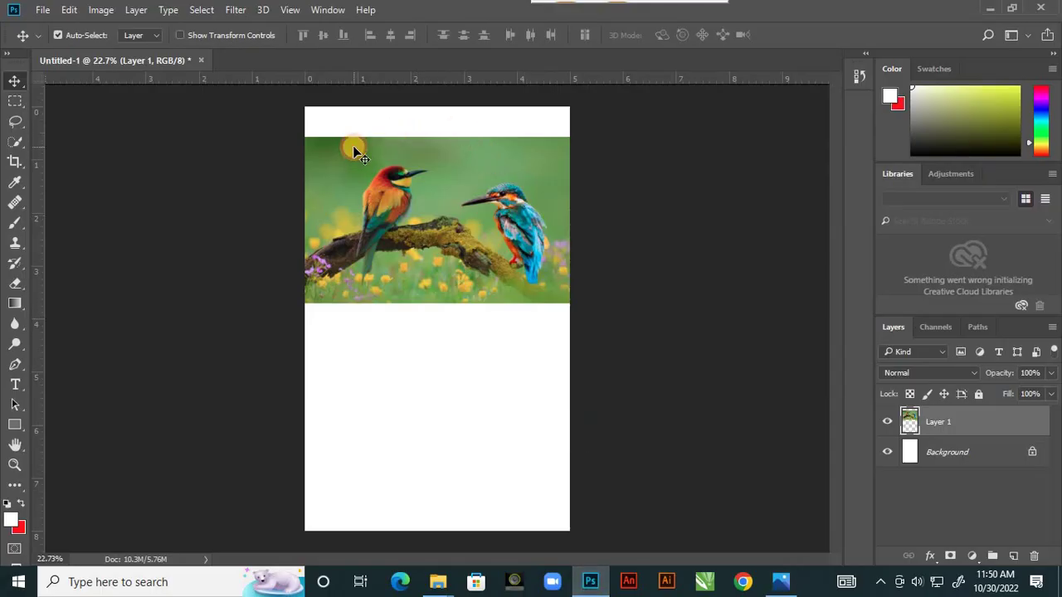
left_click(1031, 454)
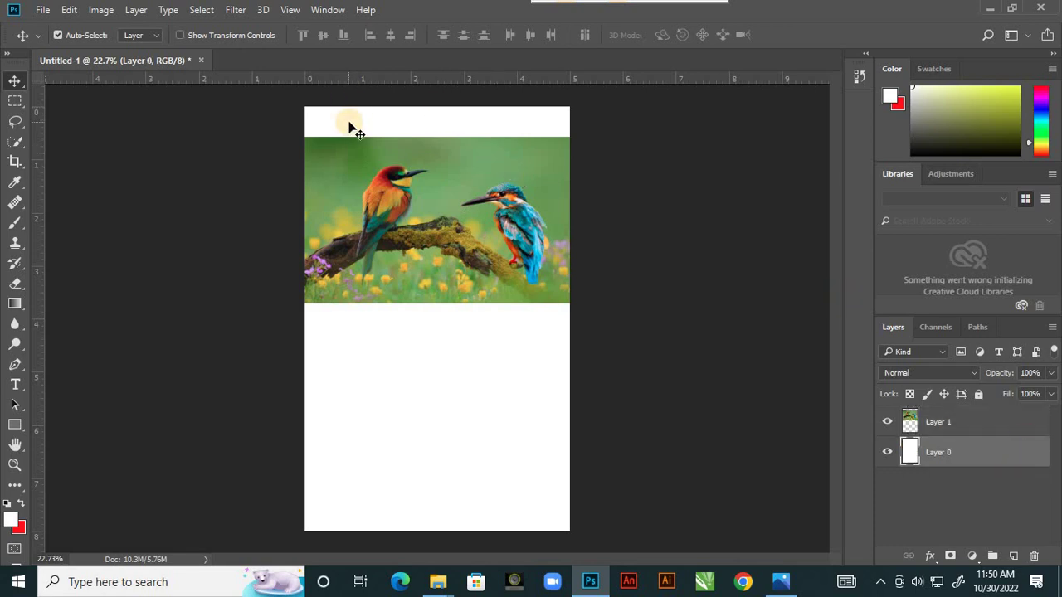
scroll(349, 126, "up", 2)
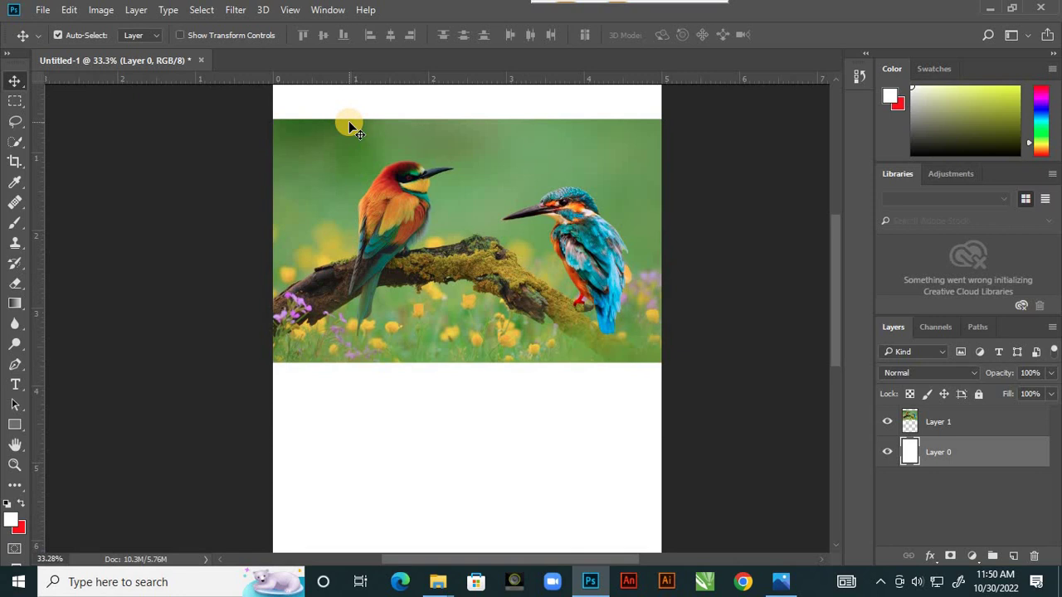
key("i")
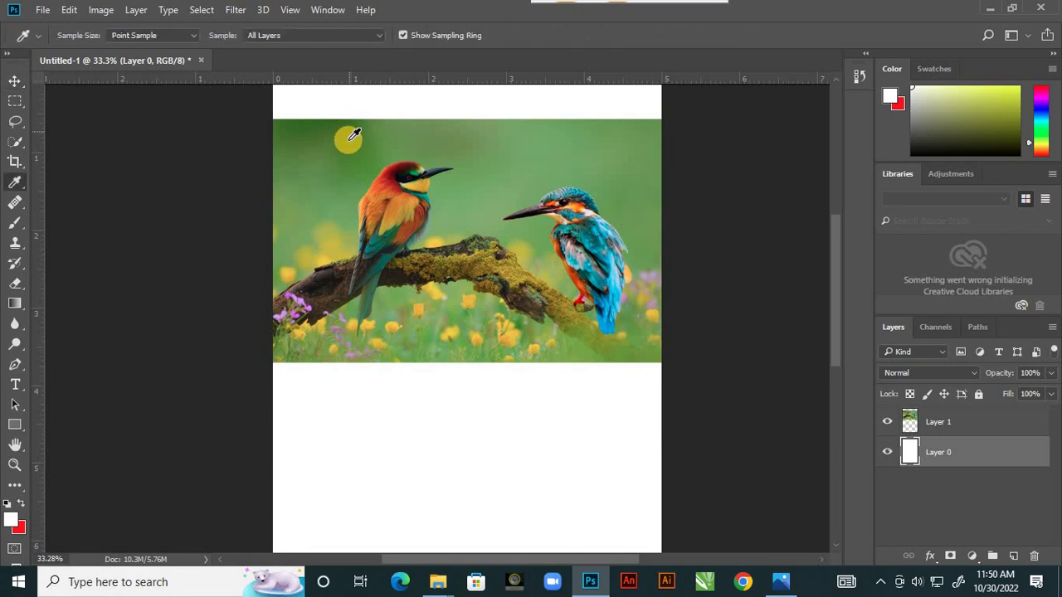
left_click(304, 137)
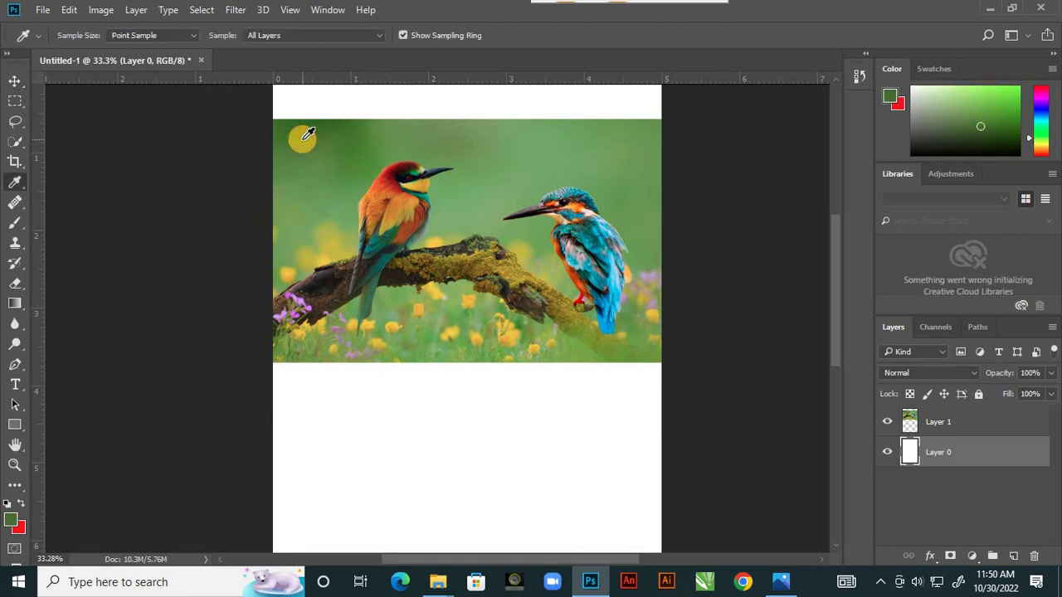
left_click(15, 81)
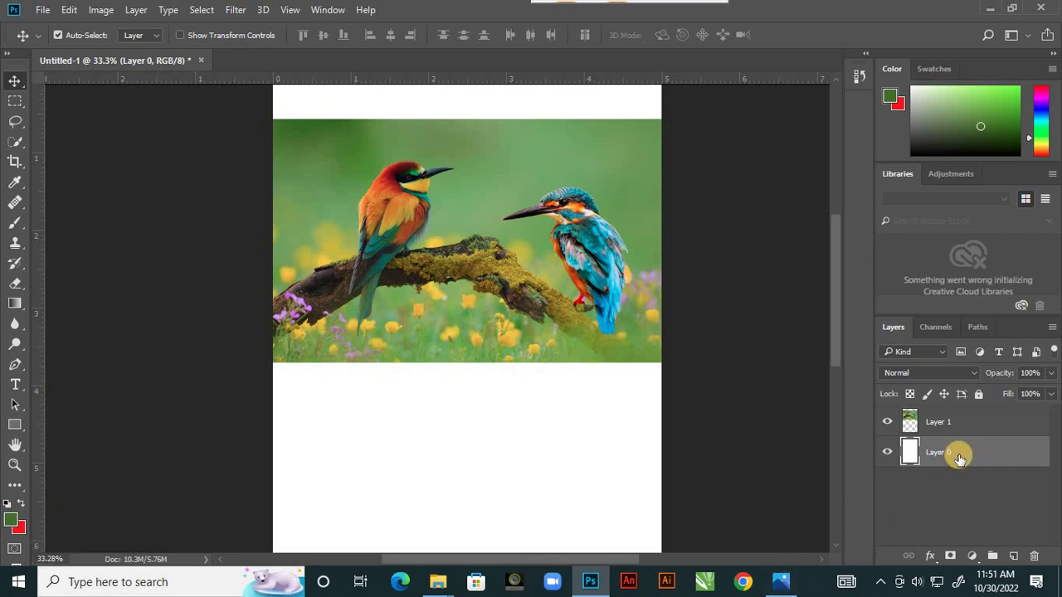
scroll(465, 372, "down", 2)
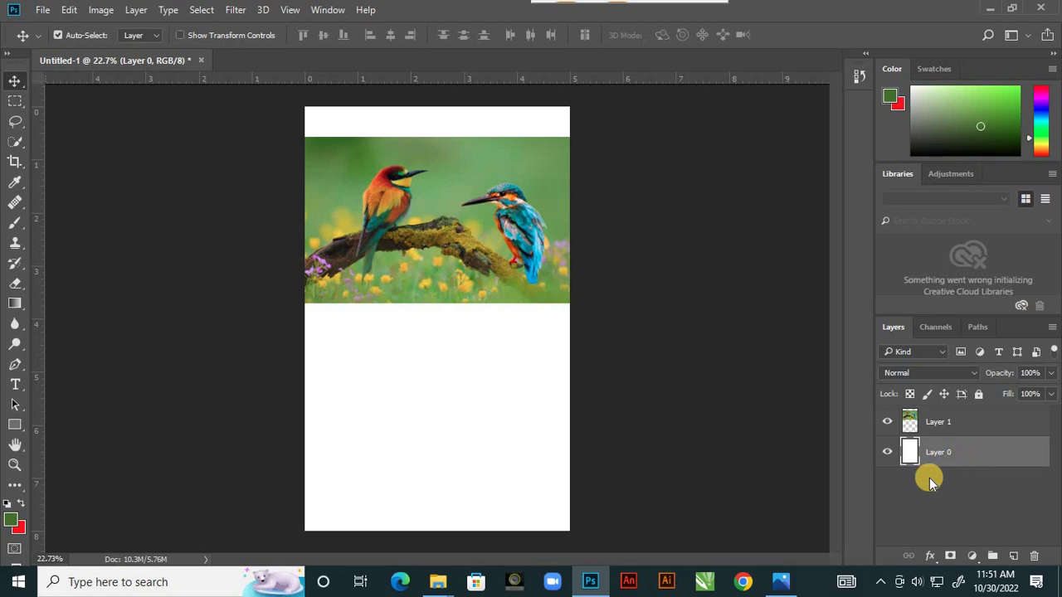
key("alt+BackSpace")
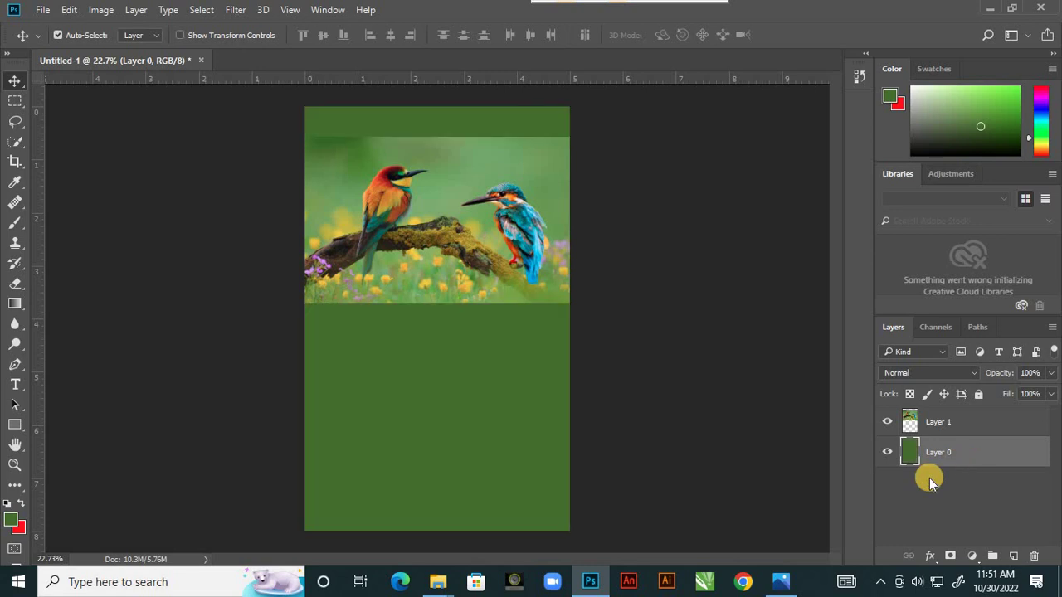
Step: Lock the green Layer 0, leaving the bird layer's name unchanged
left_click(979, 395)
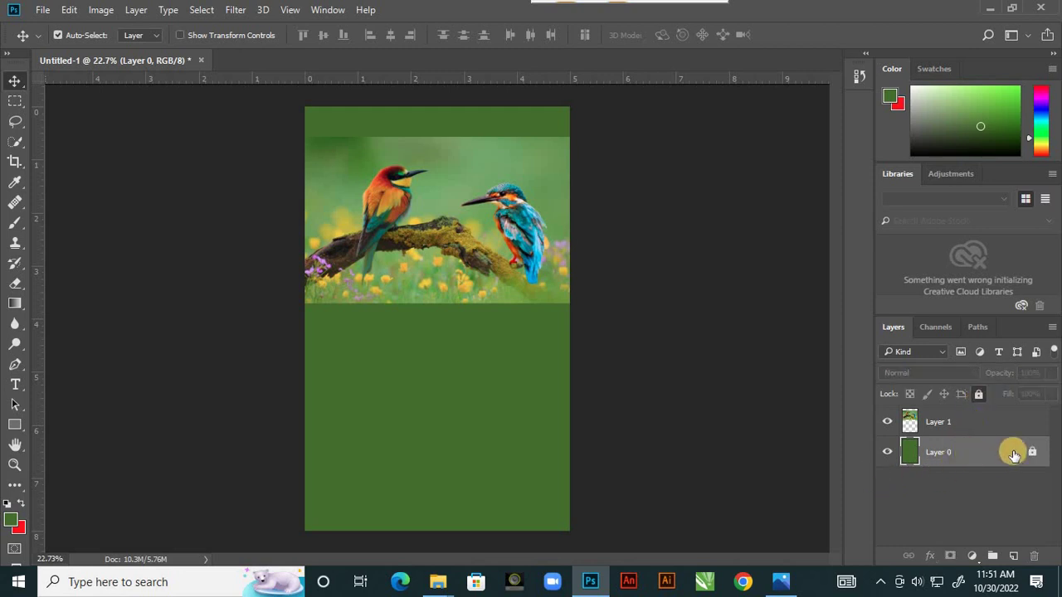
double_click(937, 424)
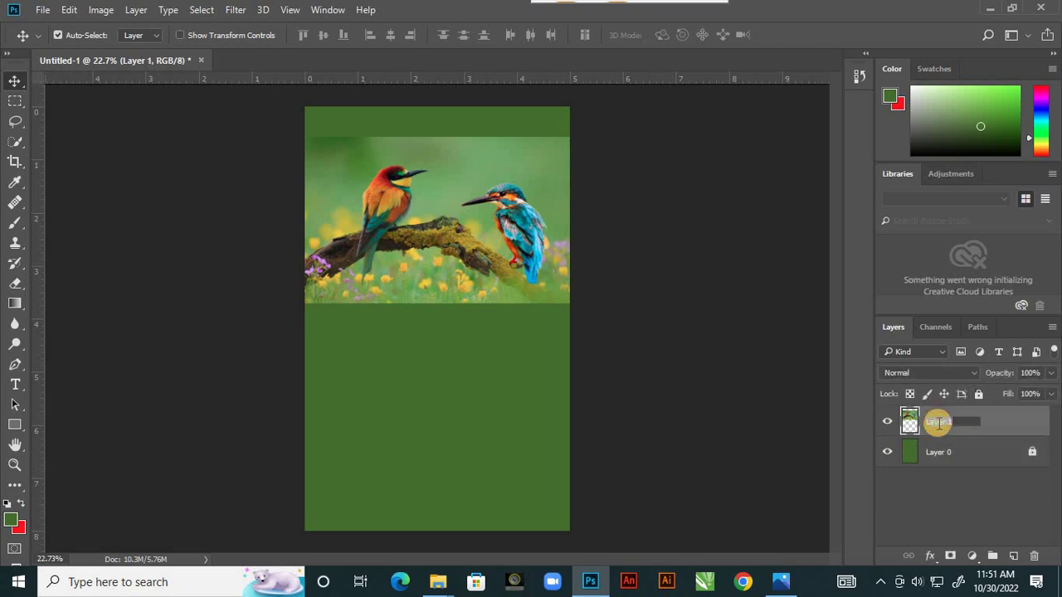
left_click(985, 435)
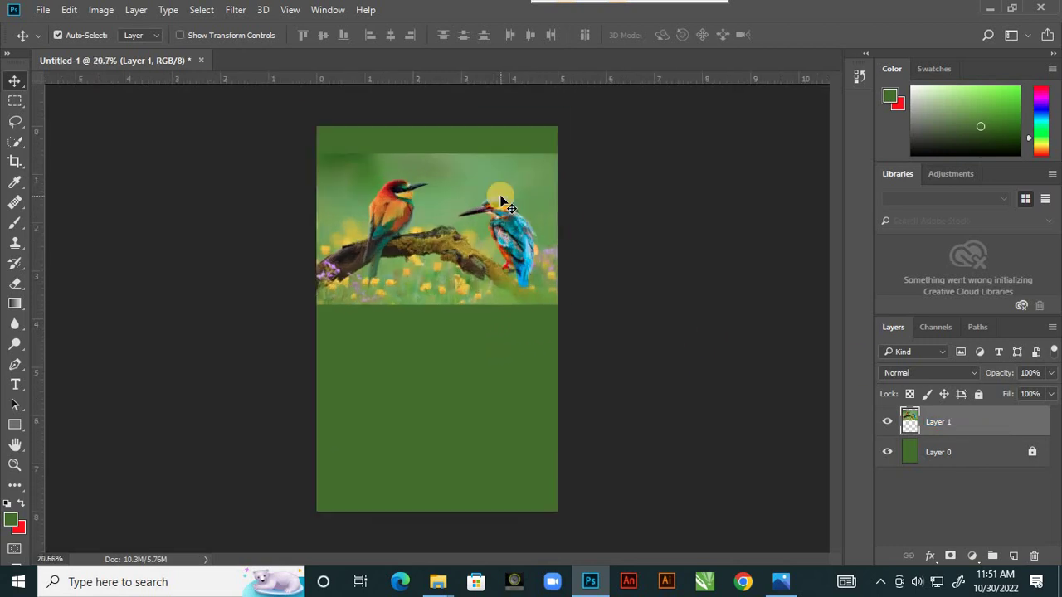
Step: Compare against the reference poster, then zoom in and switch to the shape tools
left_click(781, 582)
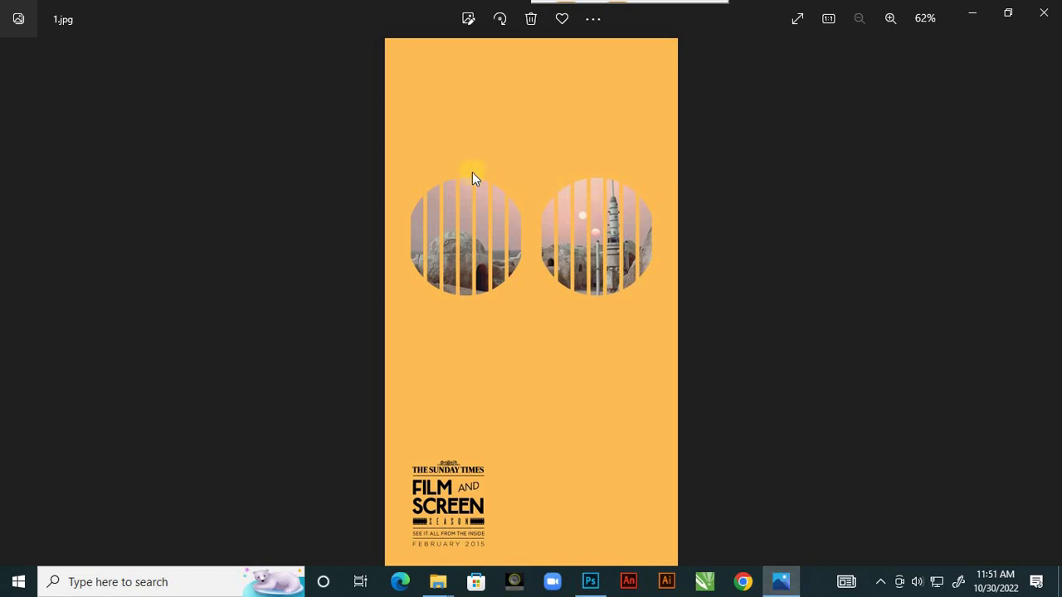
left_click(590, 582)
scroll(419, 128, "up", 4)
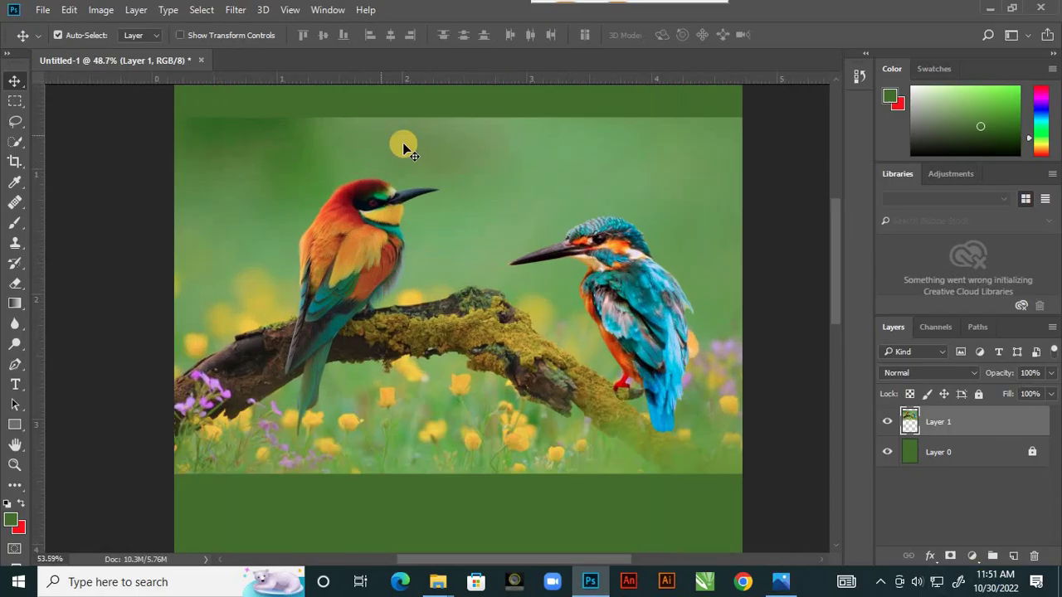
left_click(14, 427)
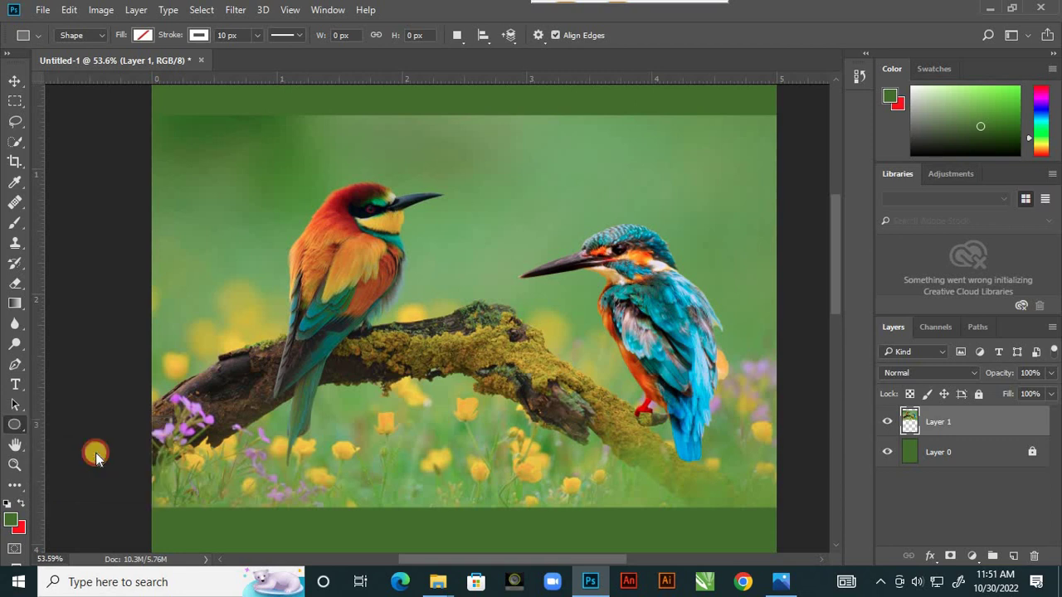
Step: Set the Ellipse Tool to Path mode and draw a circle around the bee-eater's head
left_click(83, 454)
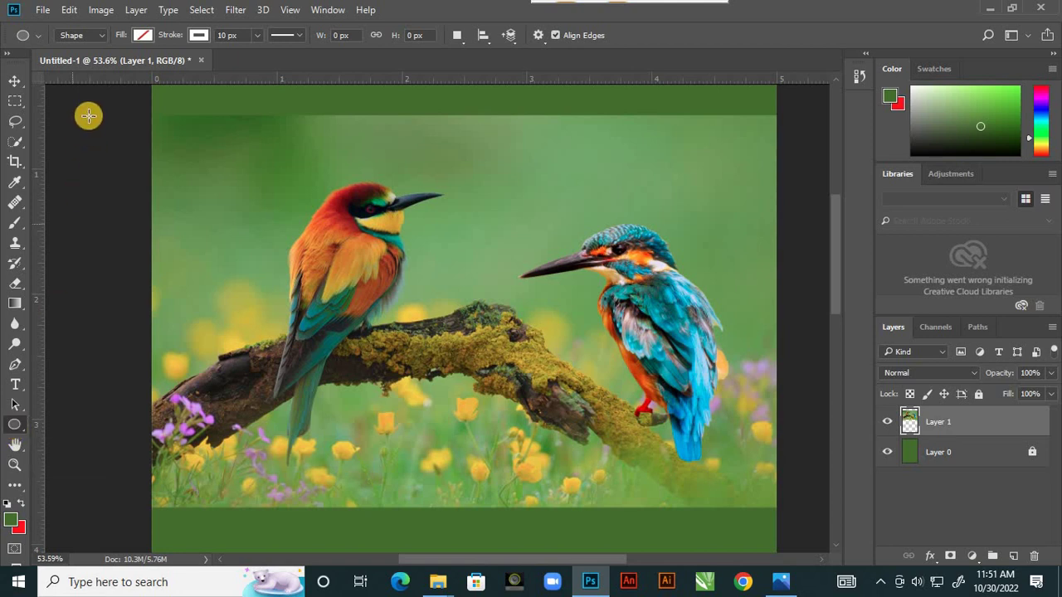
left_click(103, 36)
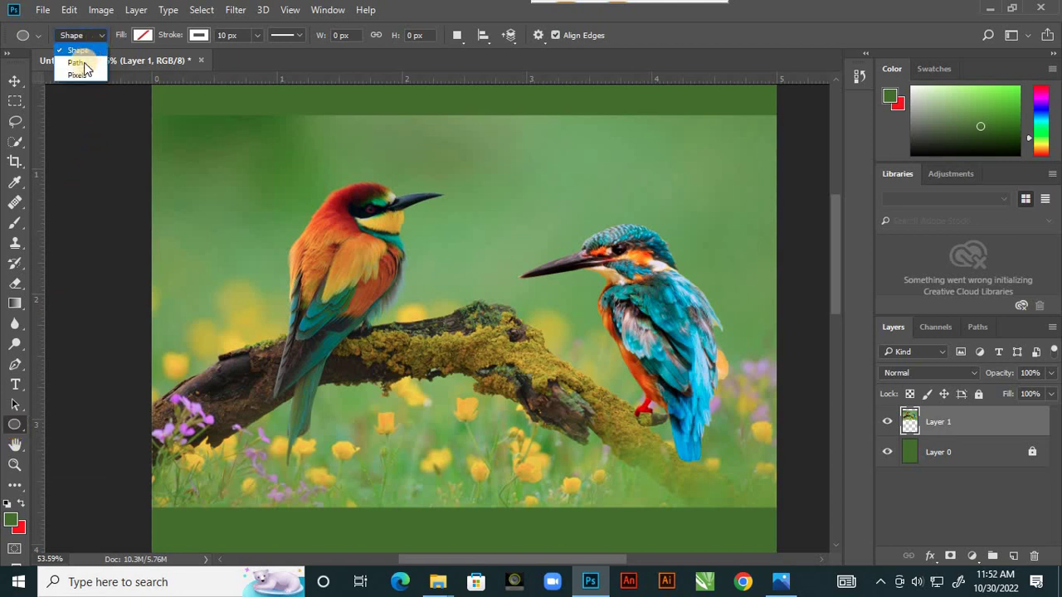
left_click(84, 63)
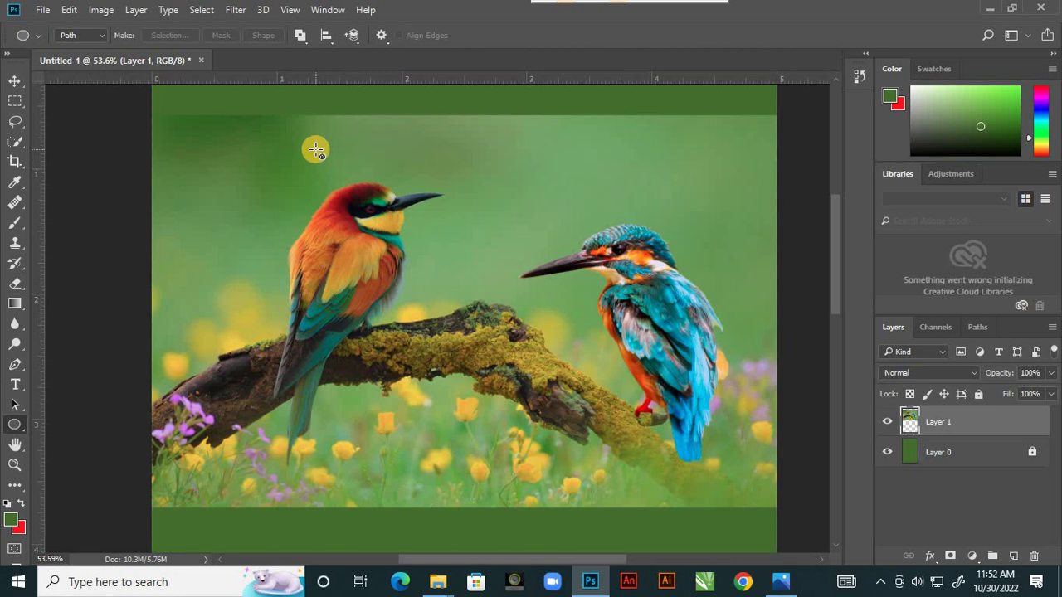
left_click_drag(280, 150, 458, 325)
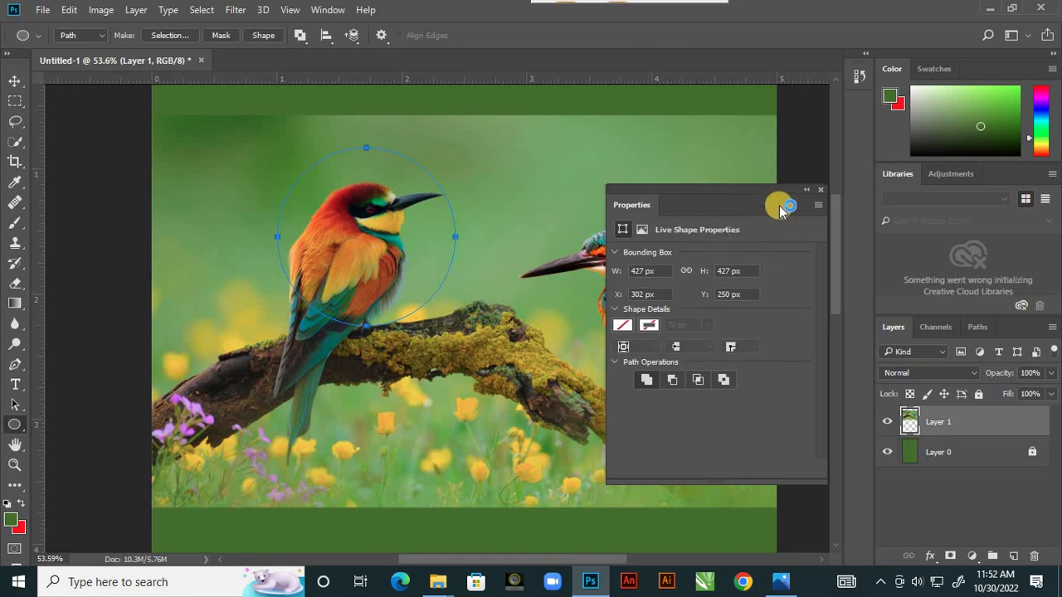
left_click(805, 190)
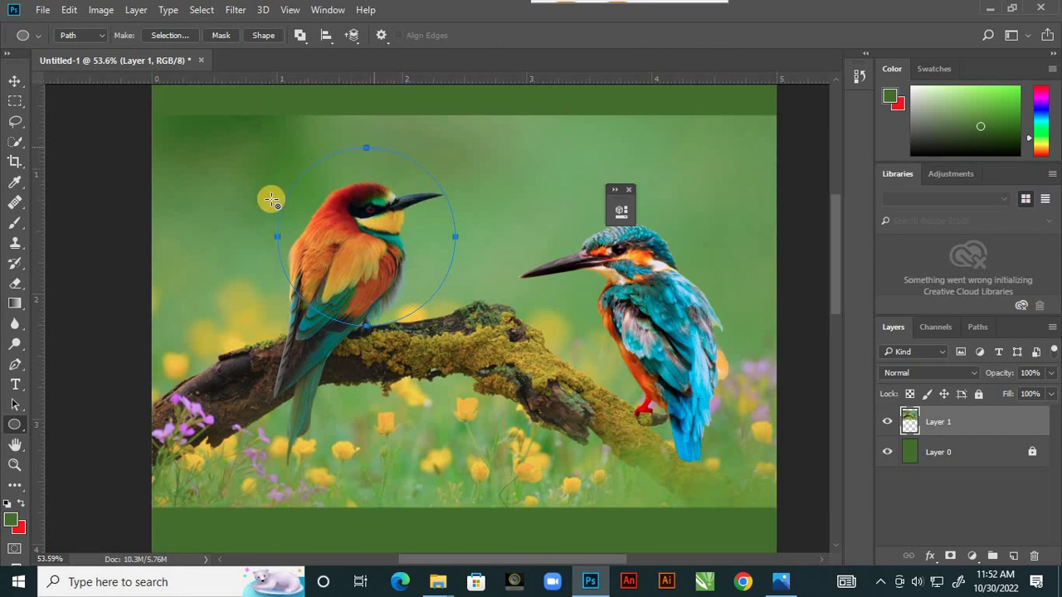
Step: Nudge the circle path slightly over the bird with the Path Selection Tool
left_click(17, 405)
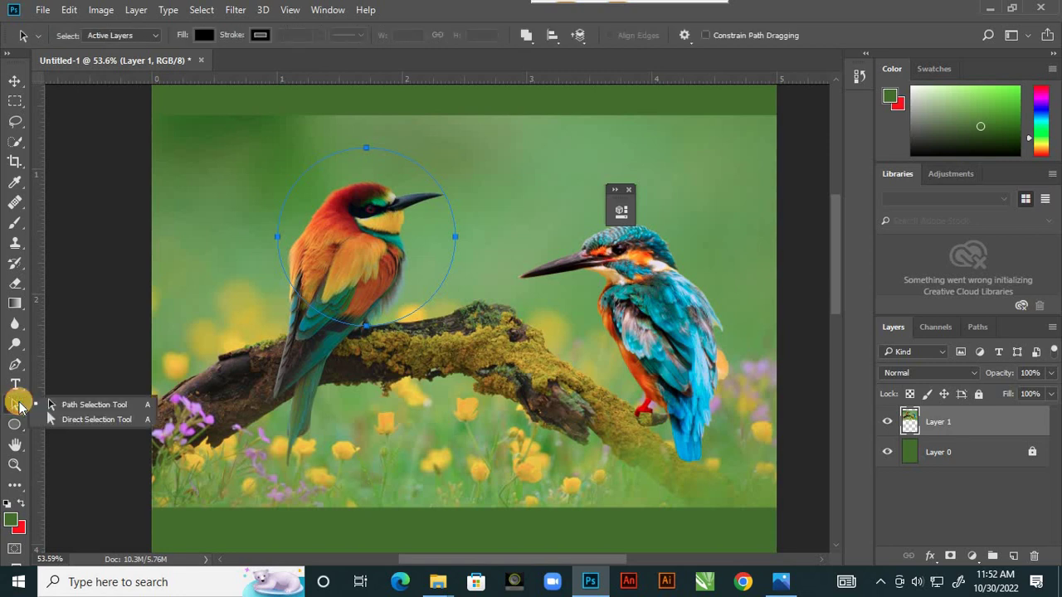
left_click(72, 404)
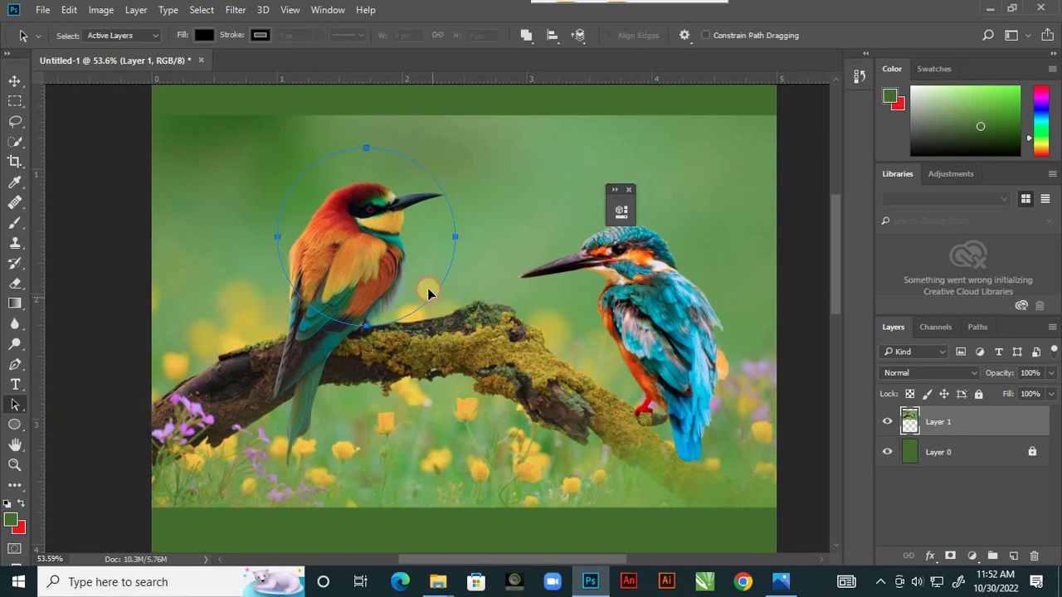
mouse_move(429, 289)
left_mouse_down()
mouse_move(428, 273)
mouse_move(435, 286)
left_mouse_up()
Step: Turn the circle path into a vector mask on the two-bird photo and zoom out
left_click(17, 425)
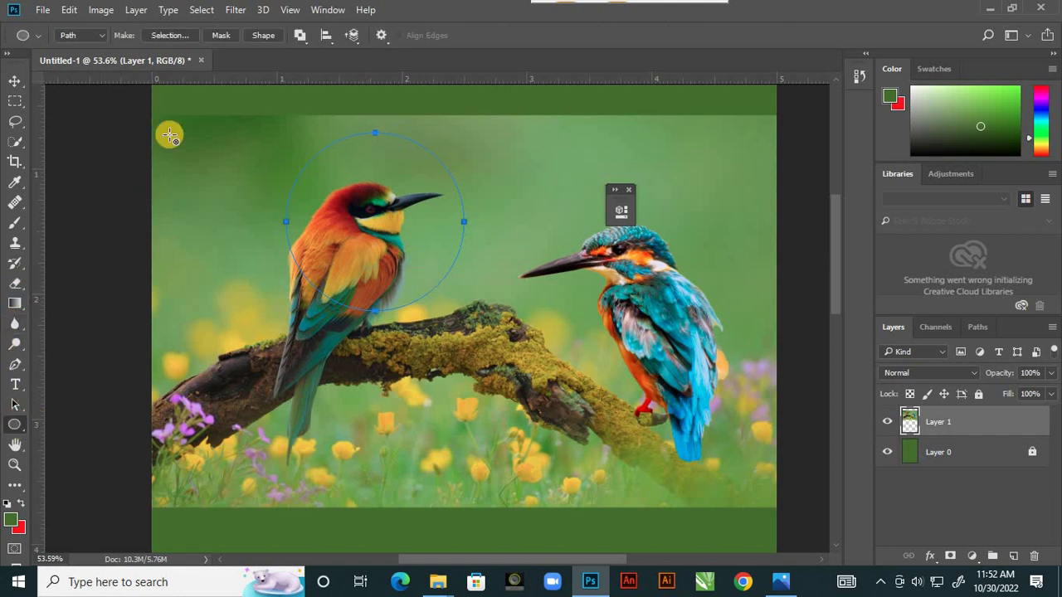
left_click(222, 35)
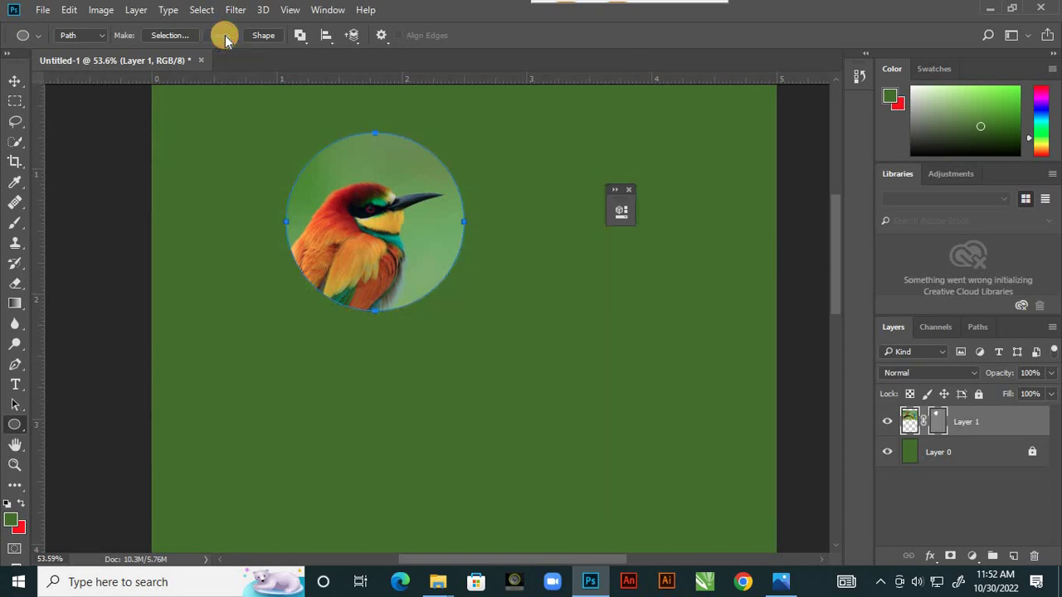
left_click(15, 81)
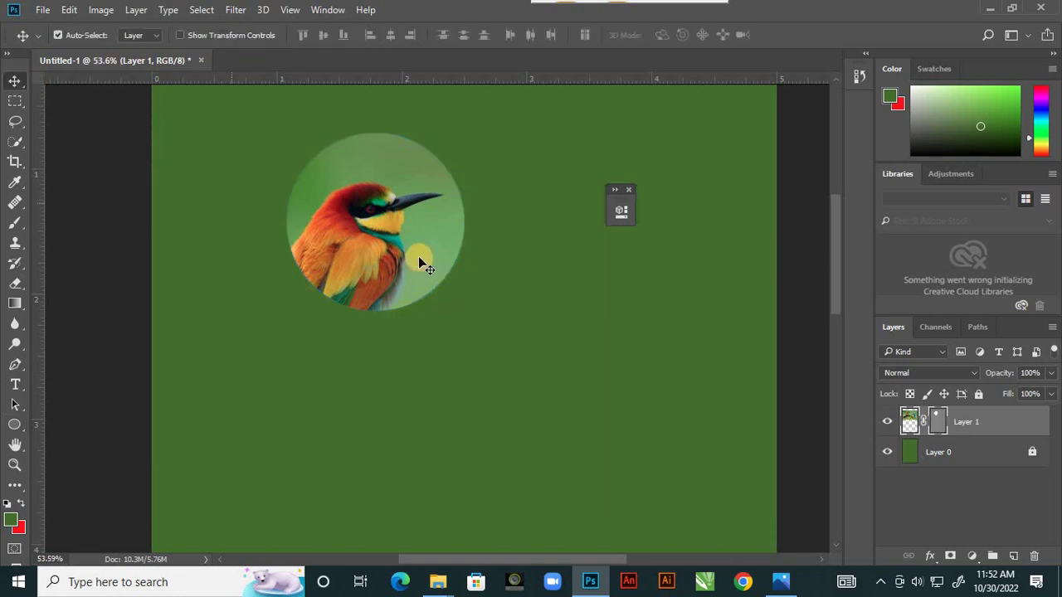
key("ctrl+minus")
key("ctrl+minus")
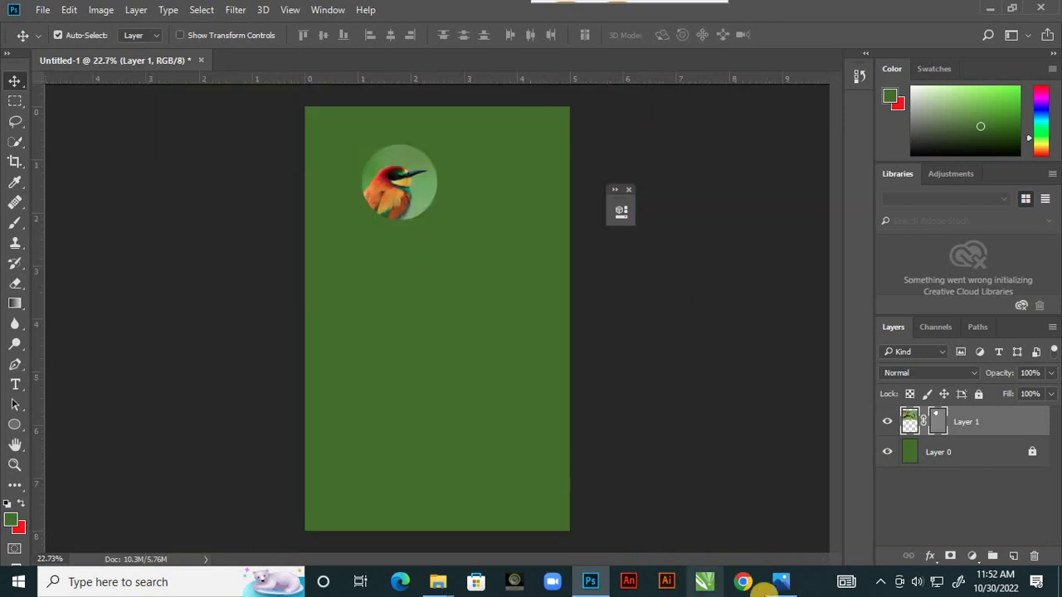
Step: Compare the poster with the striped circles in reference 1.jpg, zoom in and close the floating panel
left_click(784, 582)
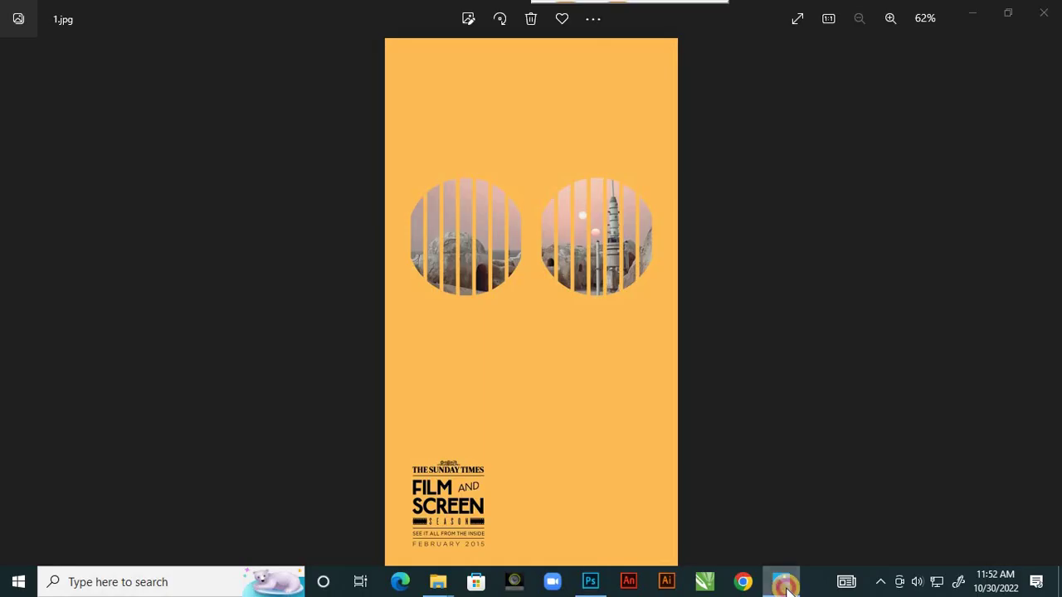
left_click(784, 585)
key("ctrl+plus")
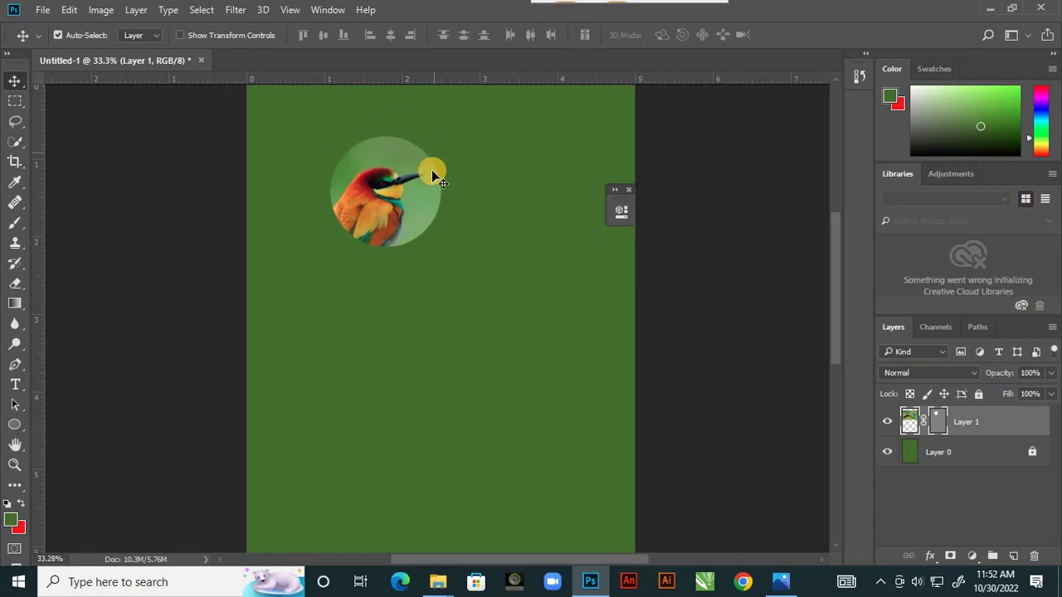
scroll(423, 262, "down", 2)
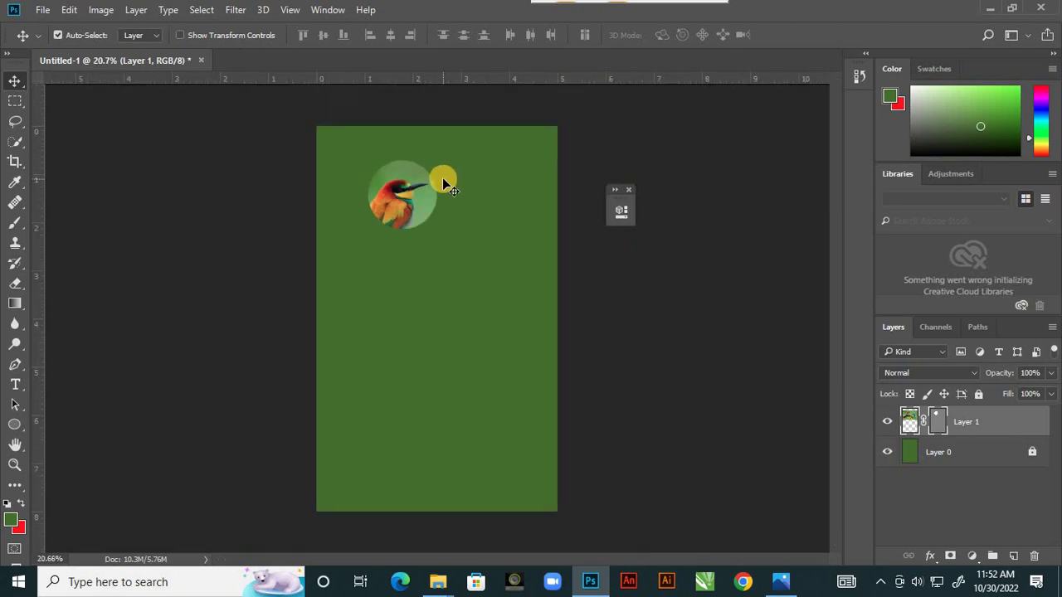
left_click(780, 583)
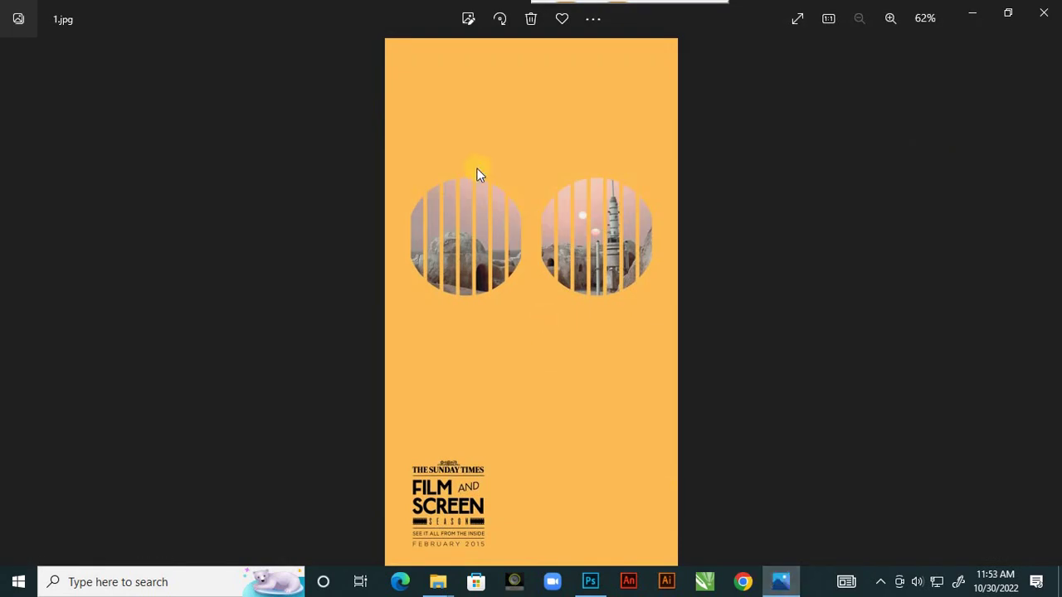
left_click(784, 579)
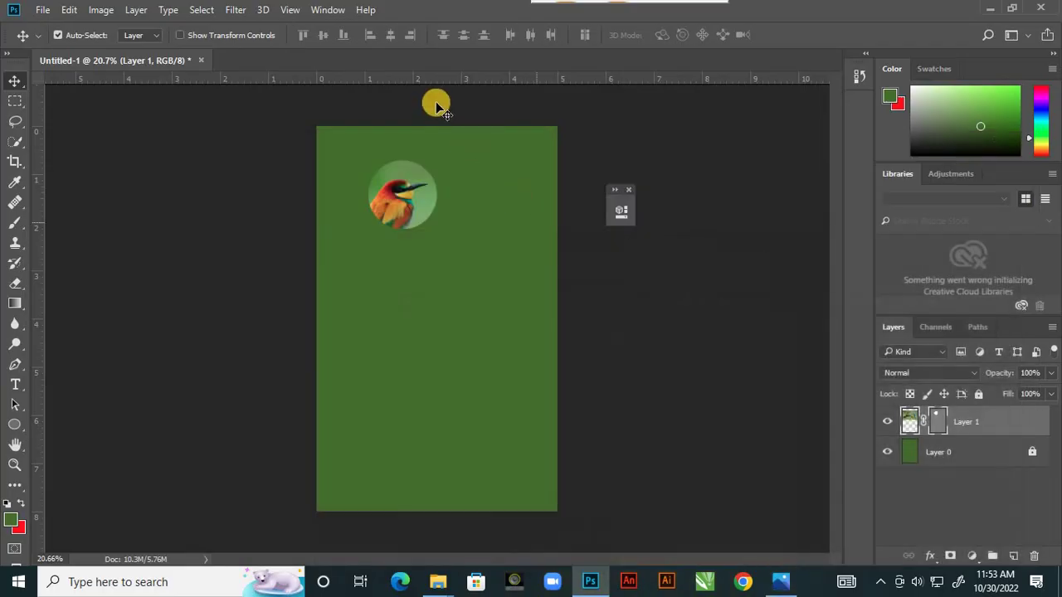
scroll(437, 116, "up", 2)
scroll(431, 119, "up", 1)
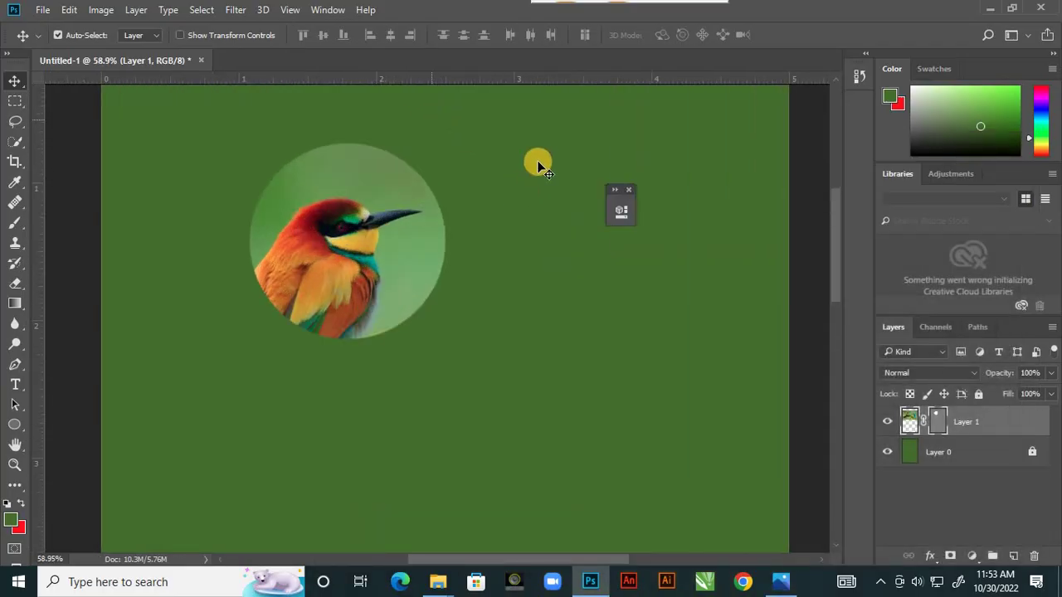
left_click(628, 189)
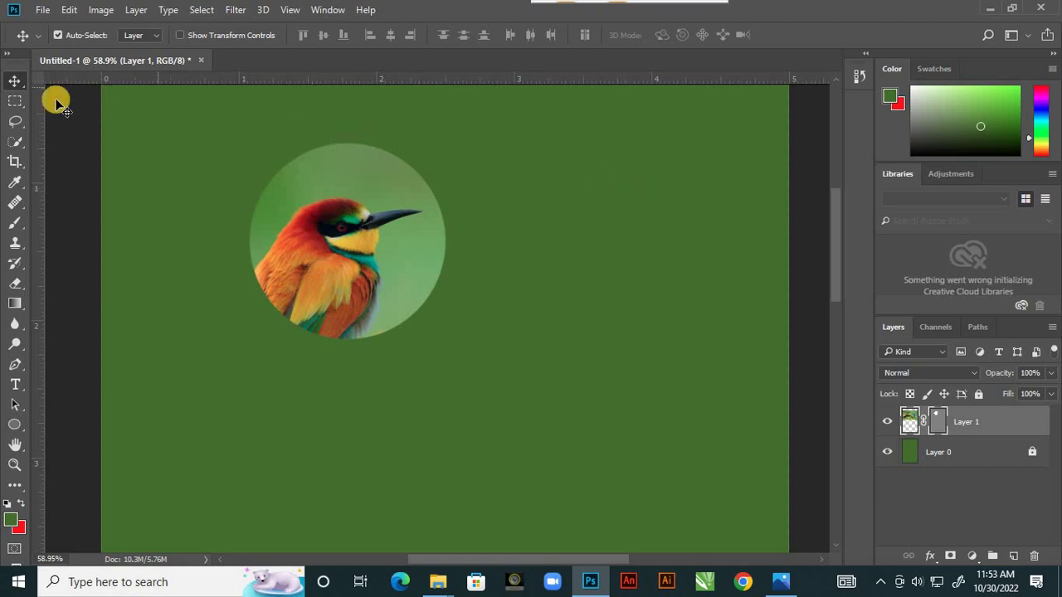
Step: With the Rectangular Marquee, cut a thin vertical strip near the circle's left edge
left_click(21, 101)
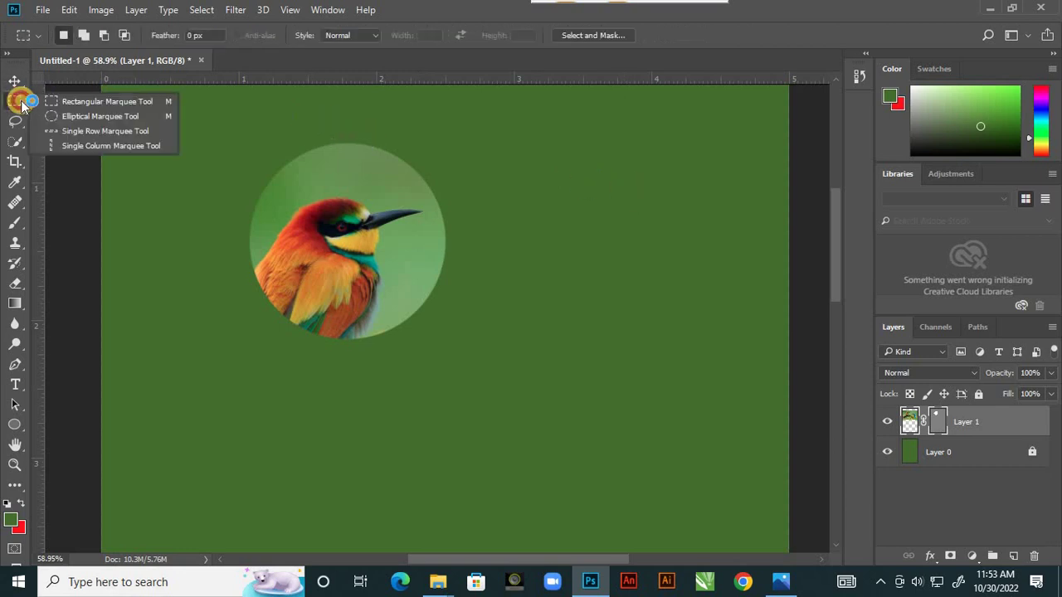
left_click(73, 101)
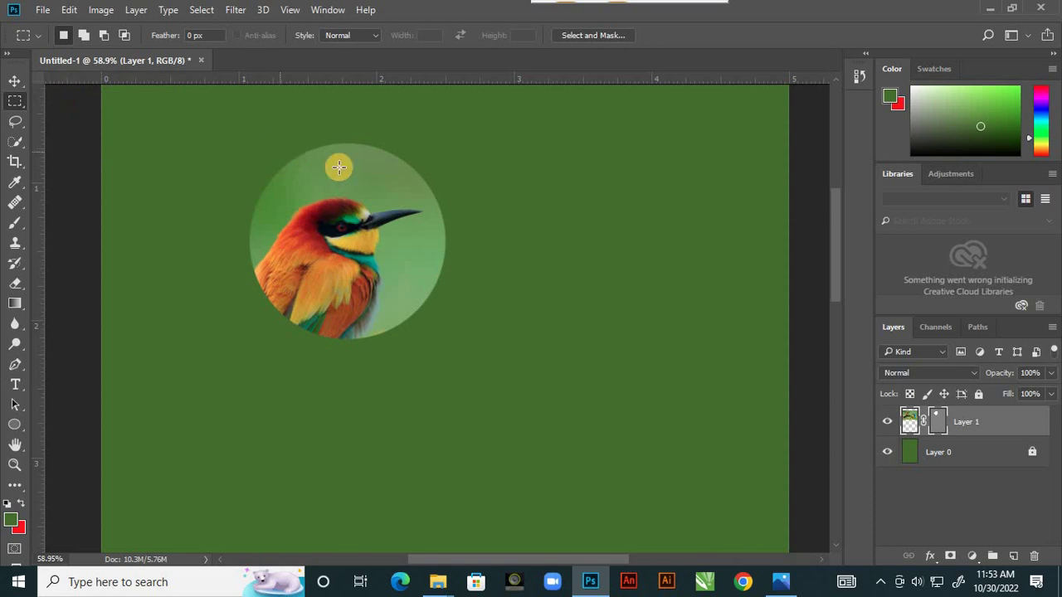
scroll(366, 202, "up", 3)
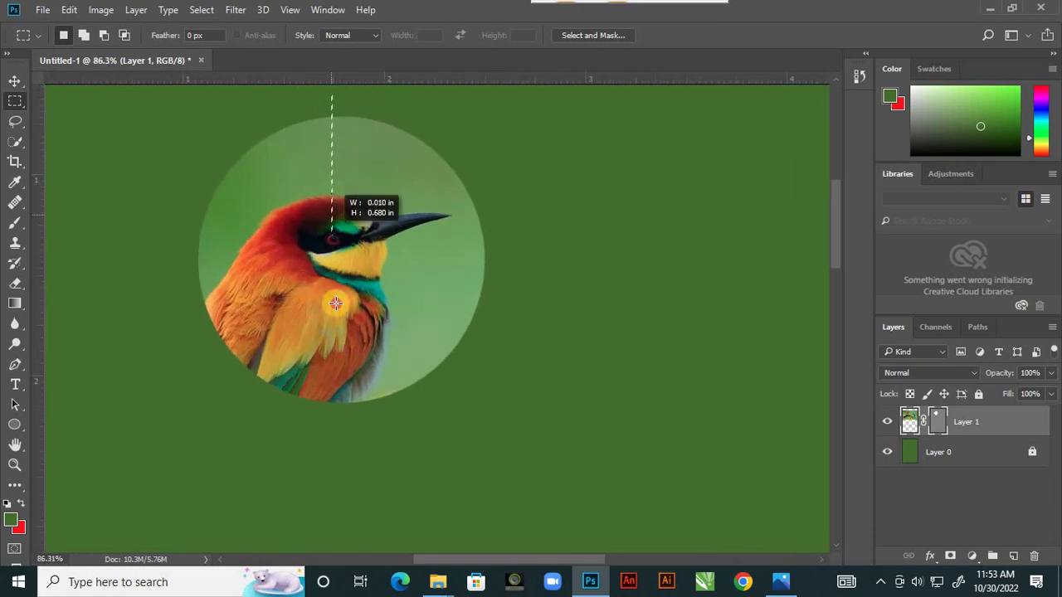
left_click_drag(335, 303, 347, 422)
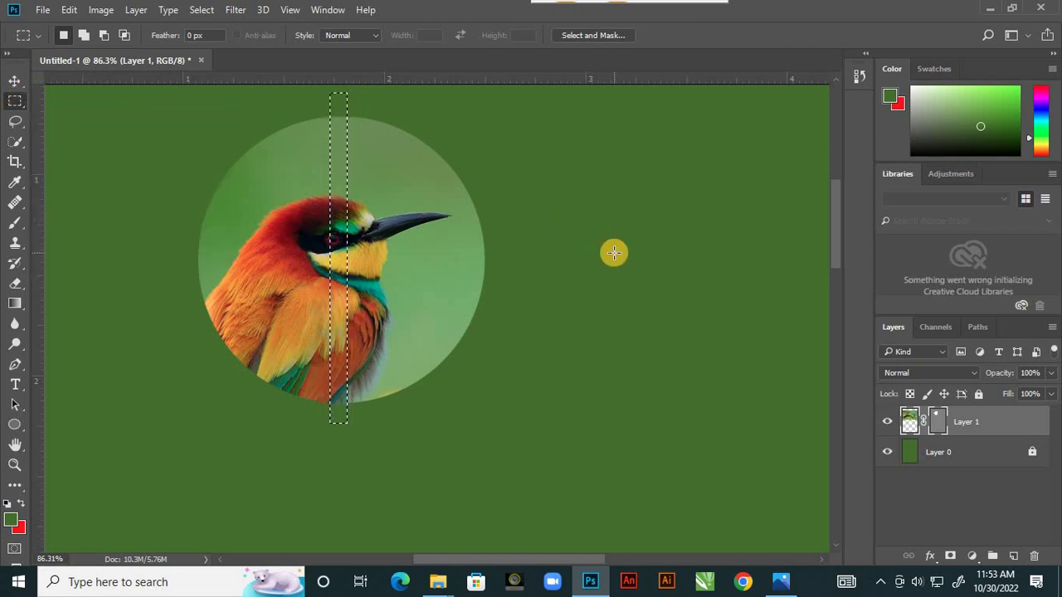
key("shift+Left")
key("shift+Left")
key("shift+Left")
key("shift+Left")
key("shift+Left")
key("shift+Left")
key("shift+Left")
key("shift+Left")
key("shift+Left")
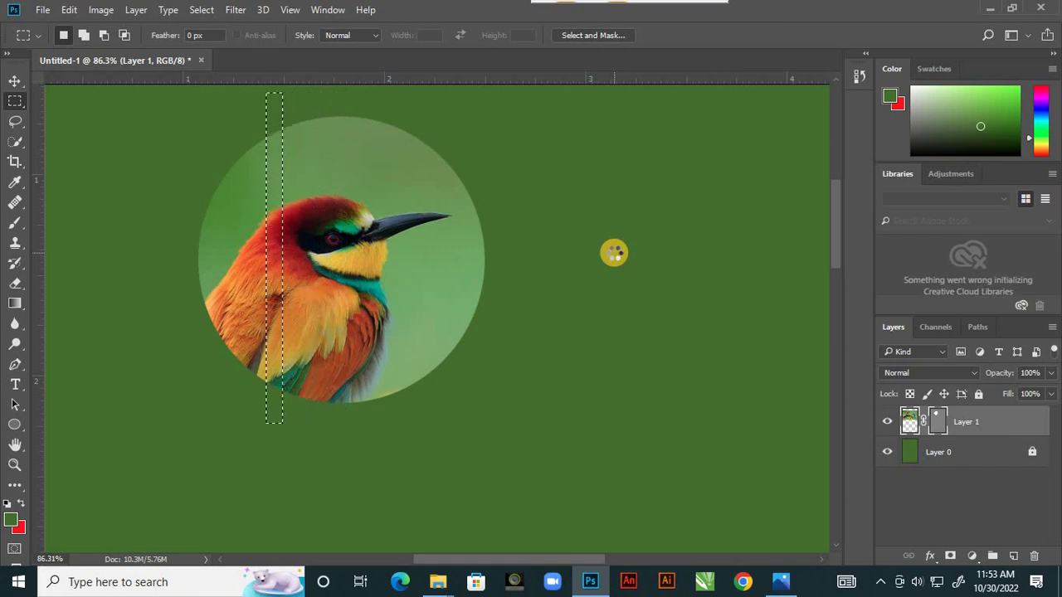
key("shift+Left")
key("shift+Left")
key("shift+Left")
key("shift+Left")
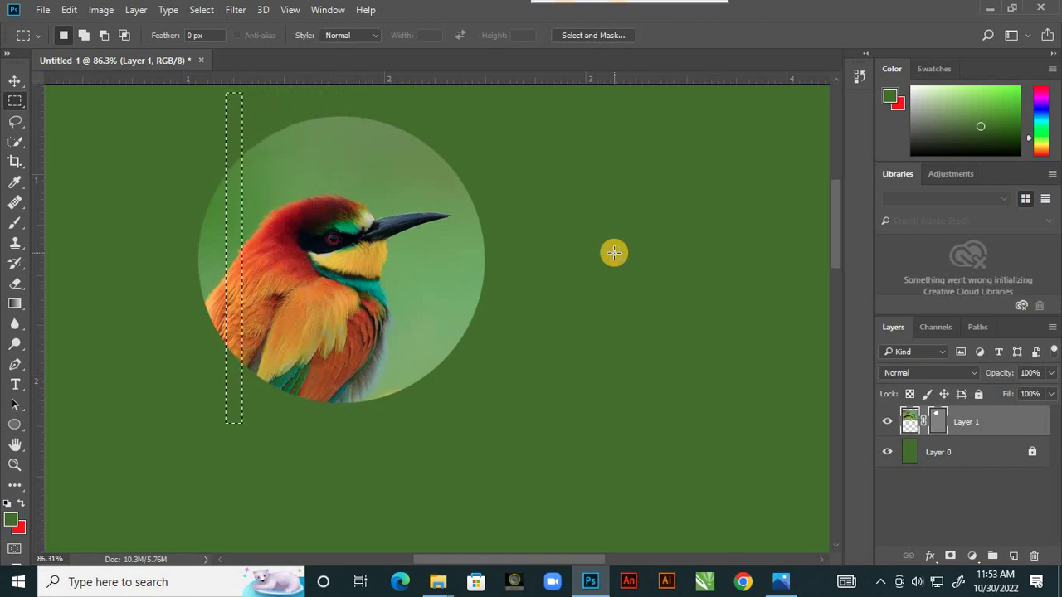
key("Left")
key("Left")
key("Left")
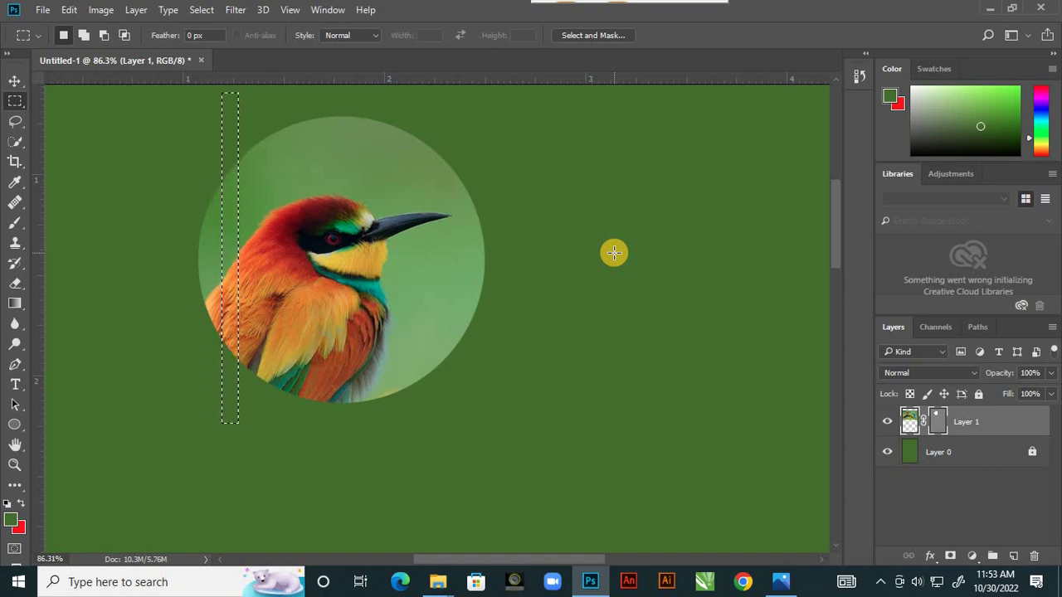
key("Delete")
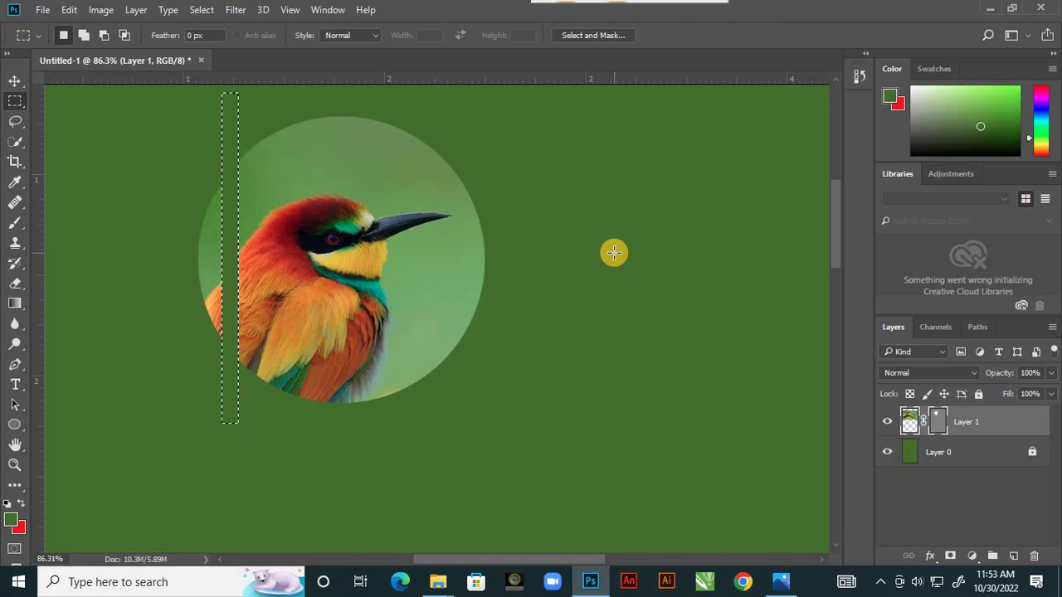
Step: Shift the strip selection right and delete the second and third bird slices
key("ctrl+Right")
key("ctrl+Right")
key("ctrl+Right")
key("ctrl+Right")
key("ctrl+Right")
key("ctrl+Right")
key("ctrl+Right")
key("ctrl+Right")
key("ctrl+Right")
key("ctrl+Right")
key("ctrl+Right")
key("ctrl+Right")
key("ctrl+Right")
key("ctrl+Right")
key("ctrl+Right")
key("ctrl+Right")
key("ctrl+Right")
key("ctrl+Right")
key("ctrl+Right")
key("ctrl+Right")
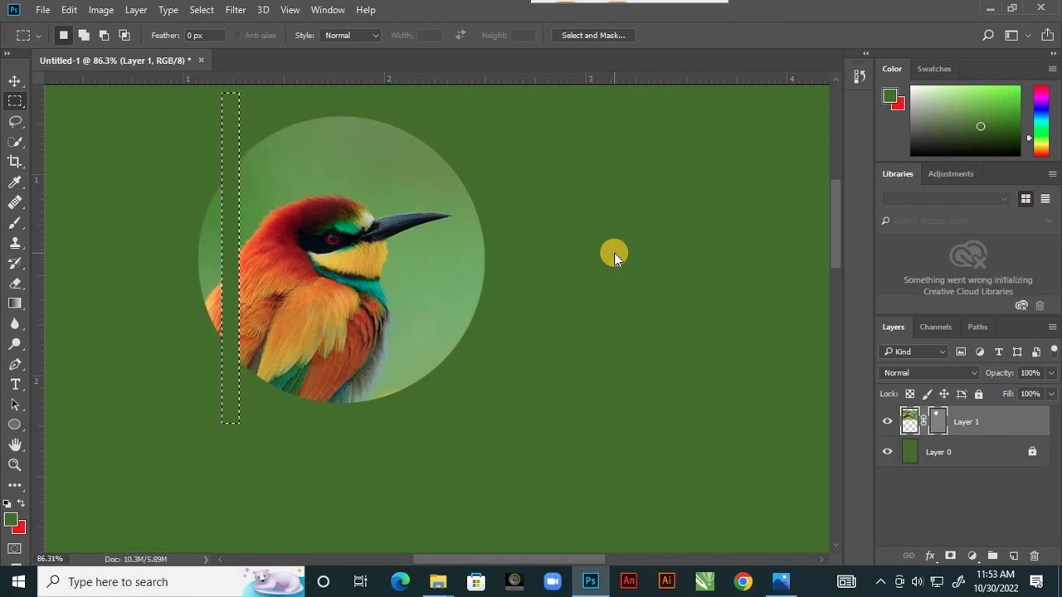
key("ctrl+Right")
key("ctrl+Right")
key("ctrl+Right")
key("ctrl+Right")
key("ctrl+Right")
key("ctrl+Right")
key("ctrl+Right")
key("ctrl+Right")
key("ctrl+Right")
key("ctrl+Right")
key("ctrl+Right")
key("ctrl+Right")
key("ctrl+Right")
key("ctrl+Right")
key("ctrl+Right")
key("ctrl+Right")
key("ctrl+Right")
key("ctrl+Right")
key("ctrl+Right")
key("ctrl+Right")
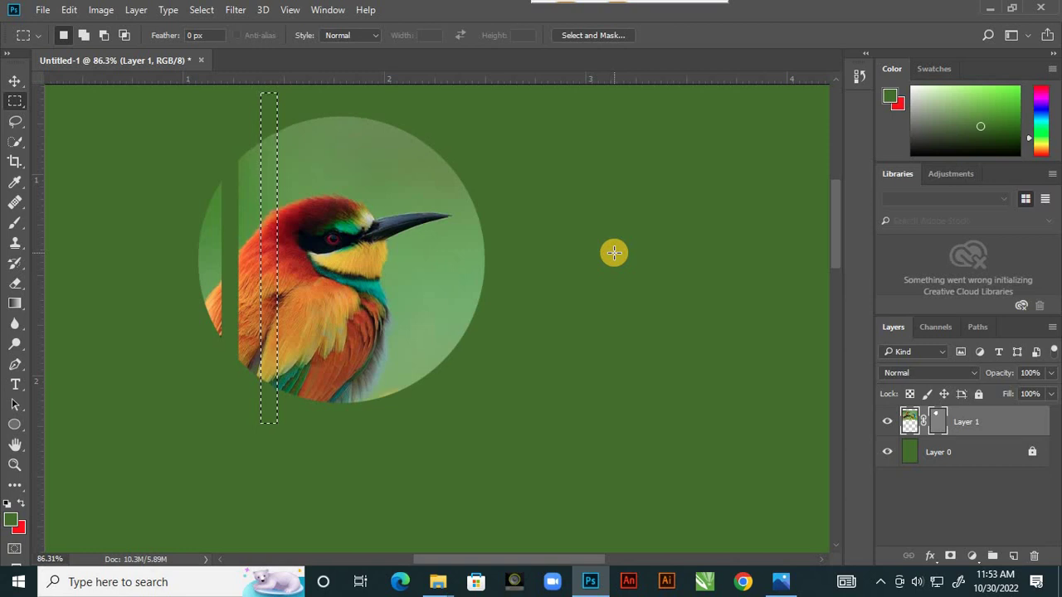
key("Delete")
key("Right")
key("Right")
key("Right")
key("Right")
key("Right")
key("Right")
key("Right")
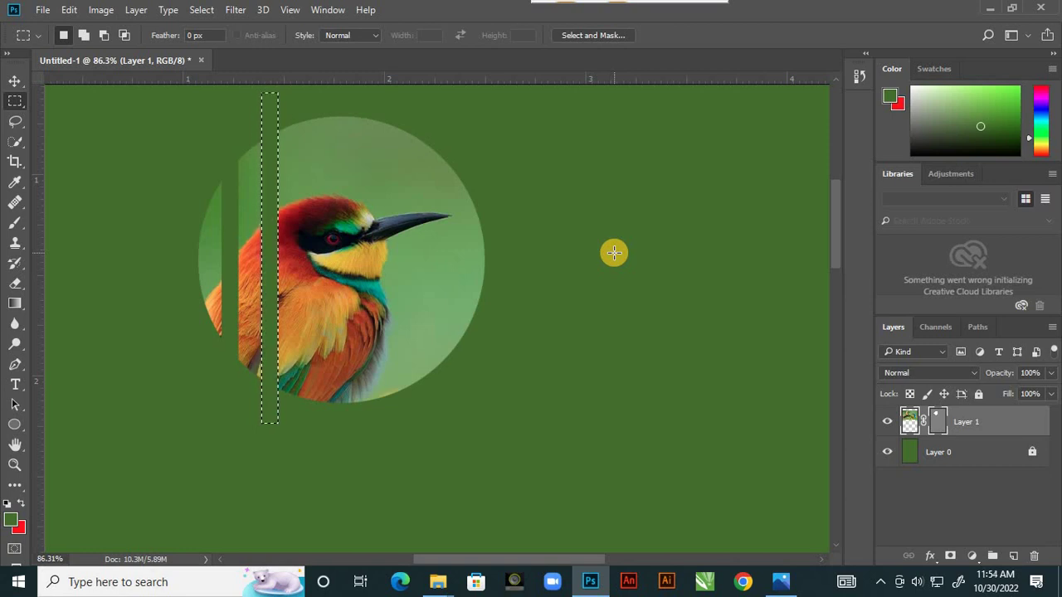
key("Right")
key("Right")
key("Right")
key("Right")
key("Right")
key("Right")
key("Right")
key("Right")
key("Right")
key("Right")
key("Right")
key("Right")
key("Right")
key("Right")
key("Right")
key("Right")
key("Right")
key("Right")
key("Right")
key("Right")
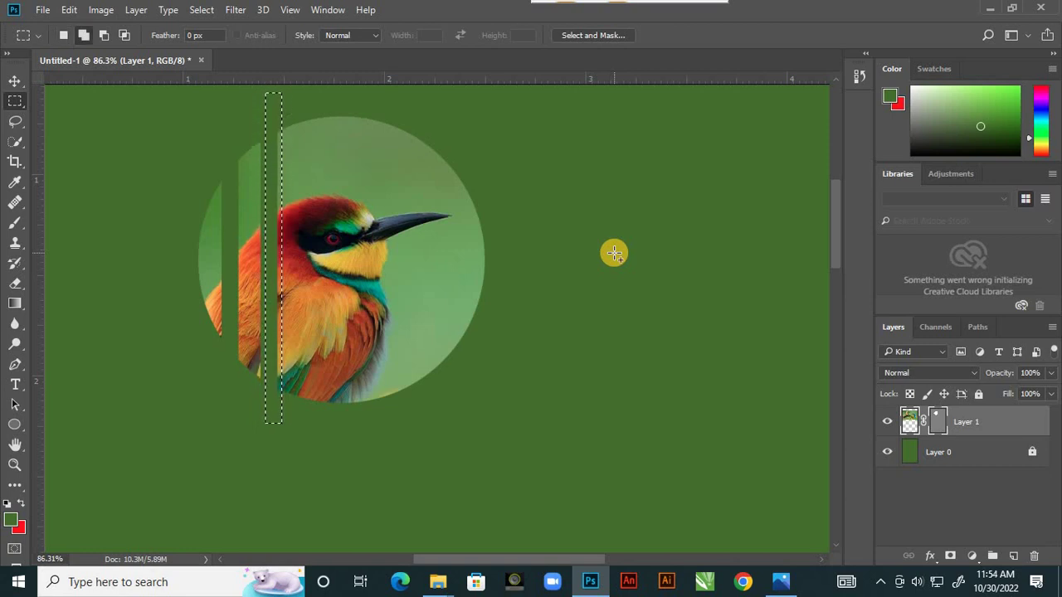
key("Right")
key("Right")
key("Right")
key("Right")
key("Right")
key("Right")
key("Right")
key("Right")
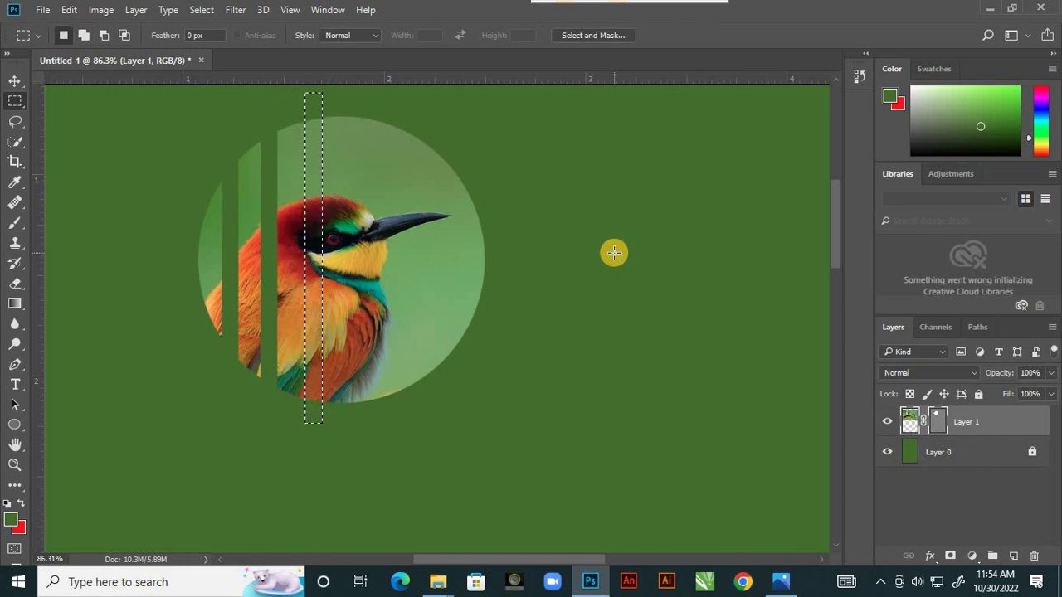
key("shift")
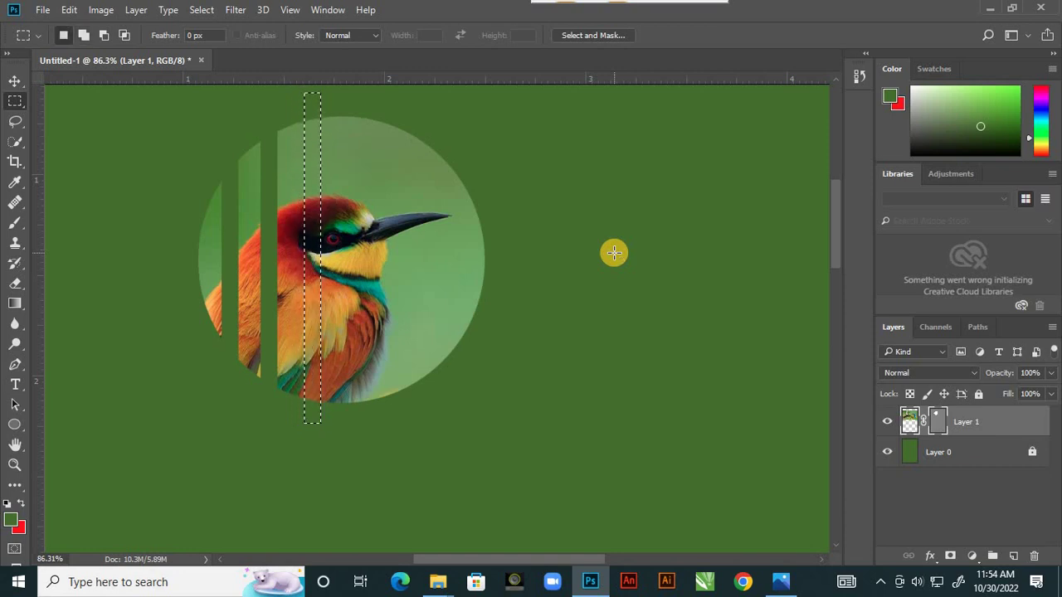
key("Delete")
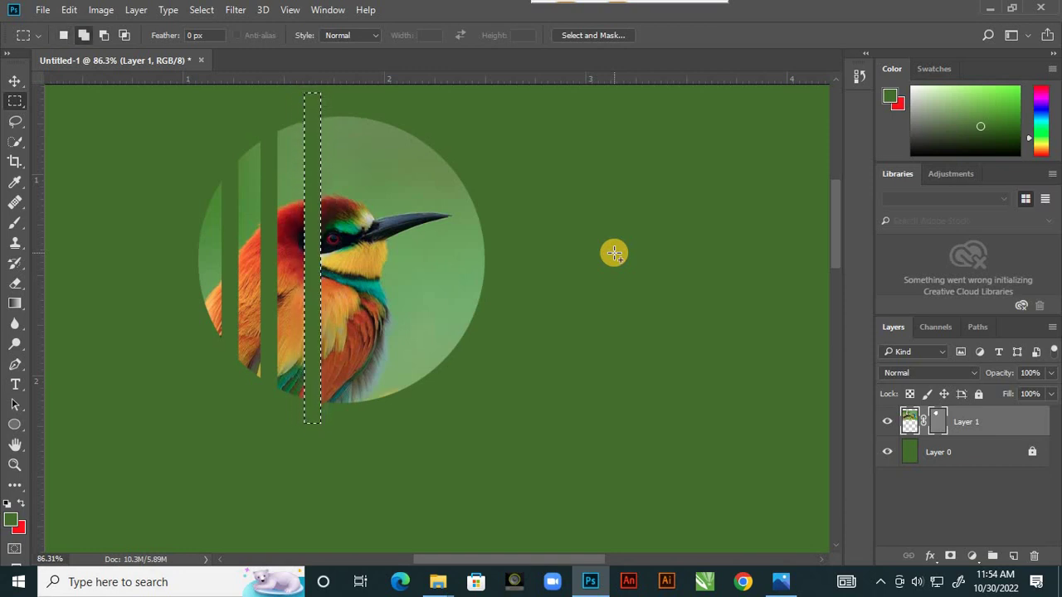
Step: Keep stepping the strip right, deleting evenly spaced slices across the rest of the circle
key("Delete")
key("shift+Right")
key("shift+Right")
key("shift+Right")
key("shift+Right")
key("shift+Right")
key("shift+Right")
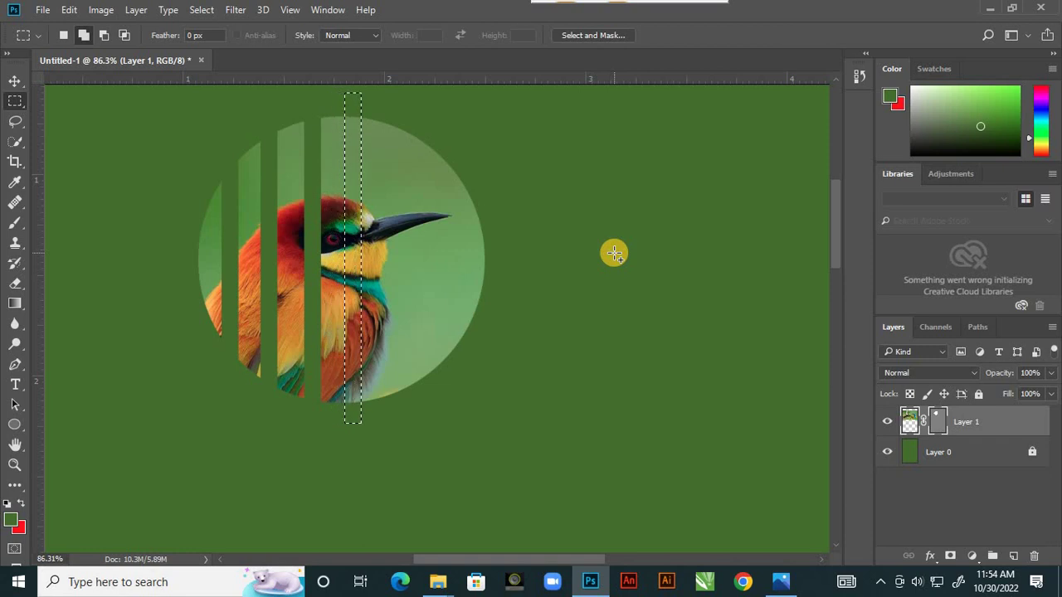
key("shift+Right")
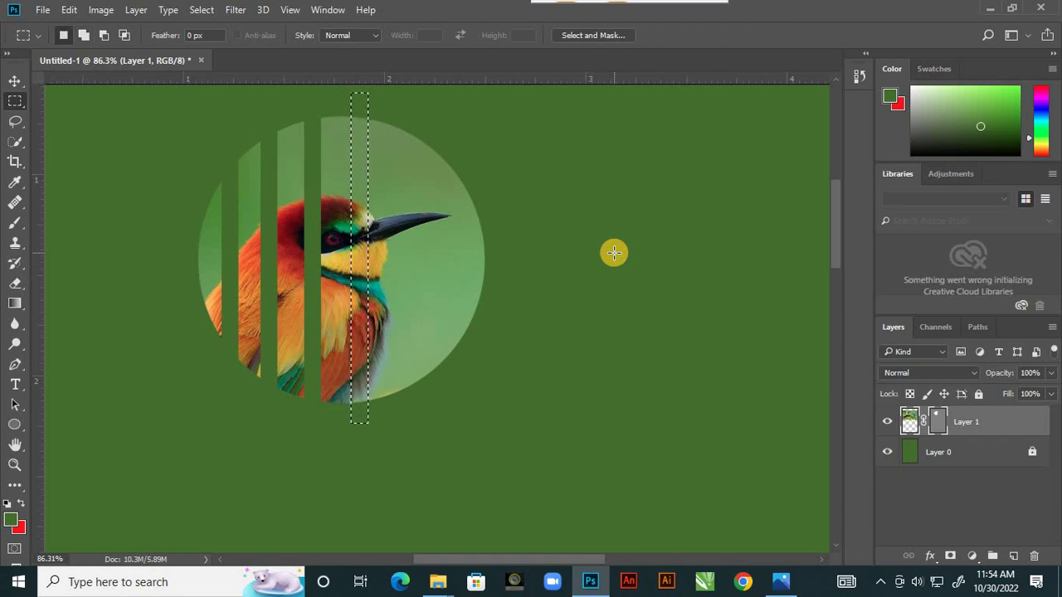
key("Delete")
key("Delete")
key("shift+Right")
key("shift+Right")
key("shift+Right")
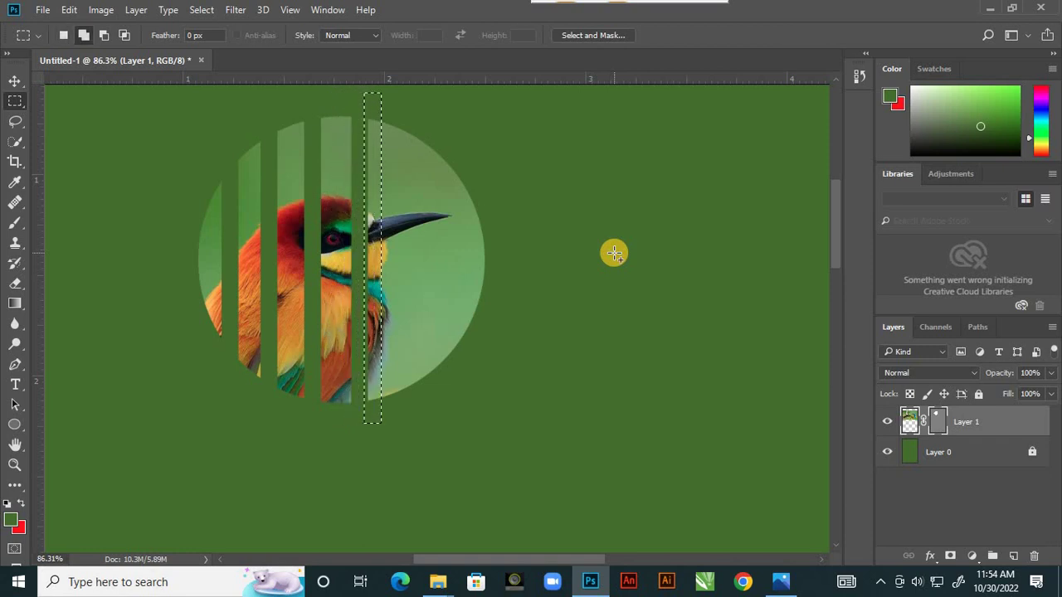
key("shift+Right")
key("shift+Right")
key("shift+Right")
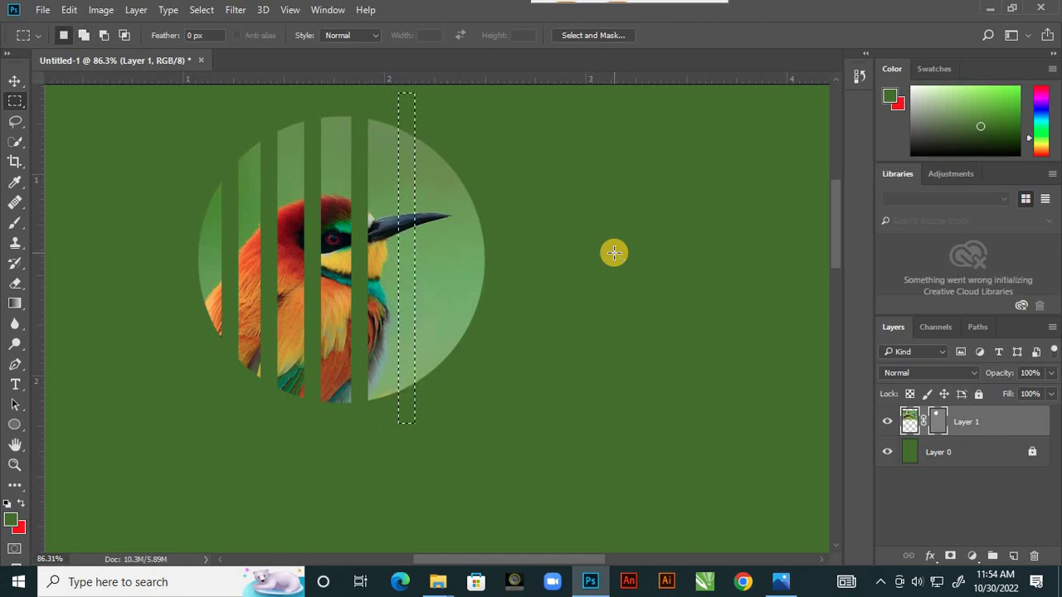
key("Delete")
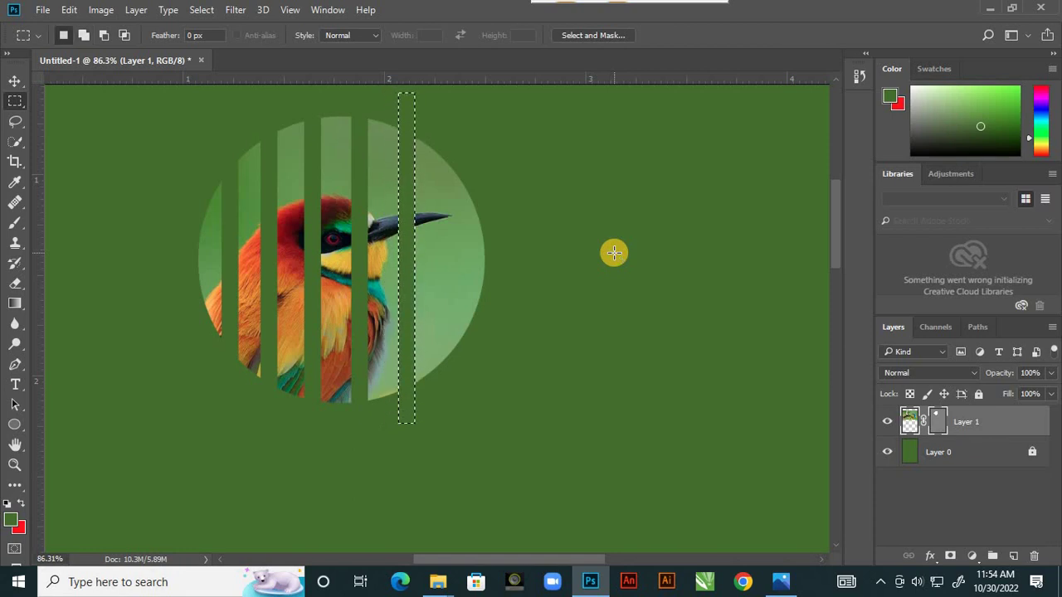
key("shift+Right")
key("shift+Right")
key("shift+Right")
key("shift+Right")
key("shift+Right")
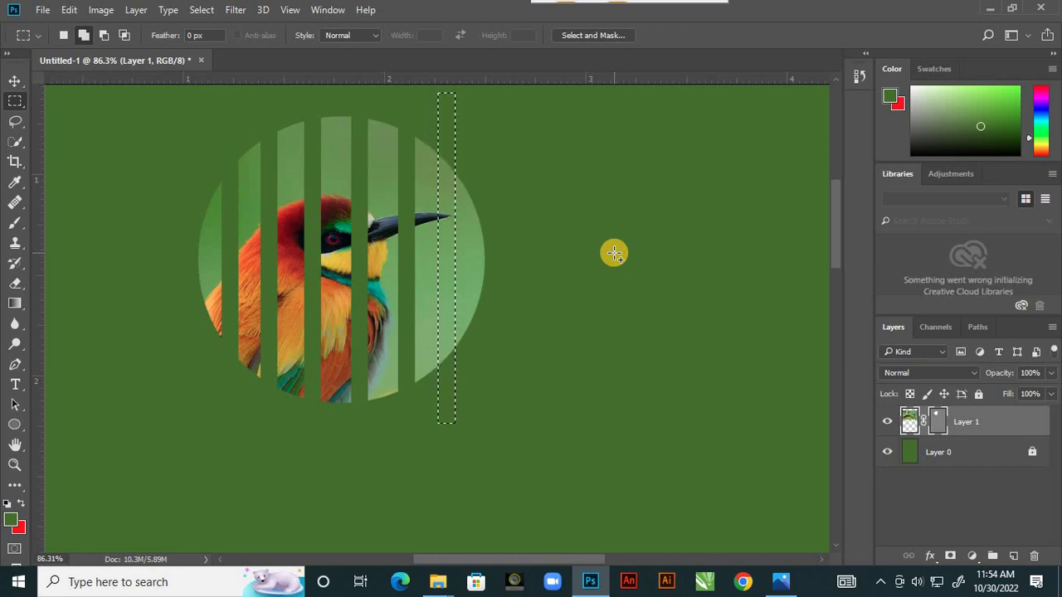
key("shift+Right")
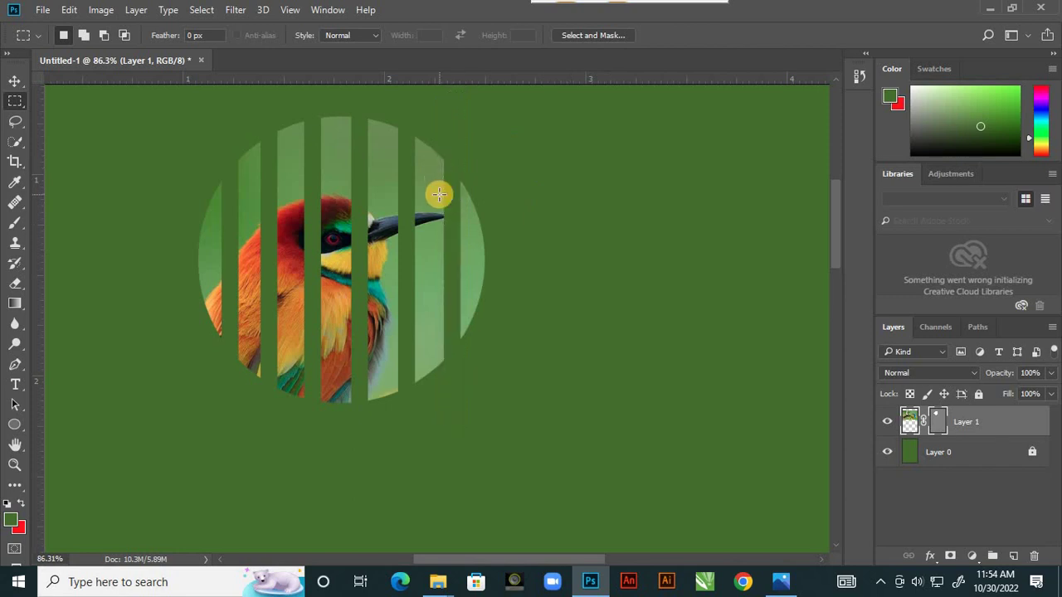
scroll(486, 303, "down", 5)
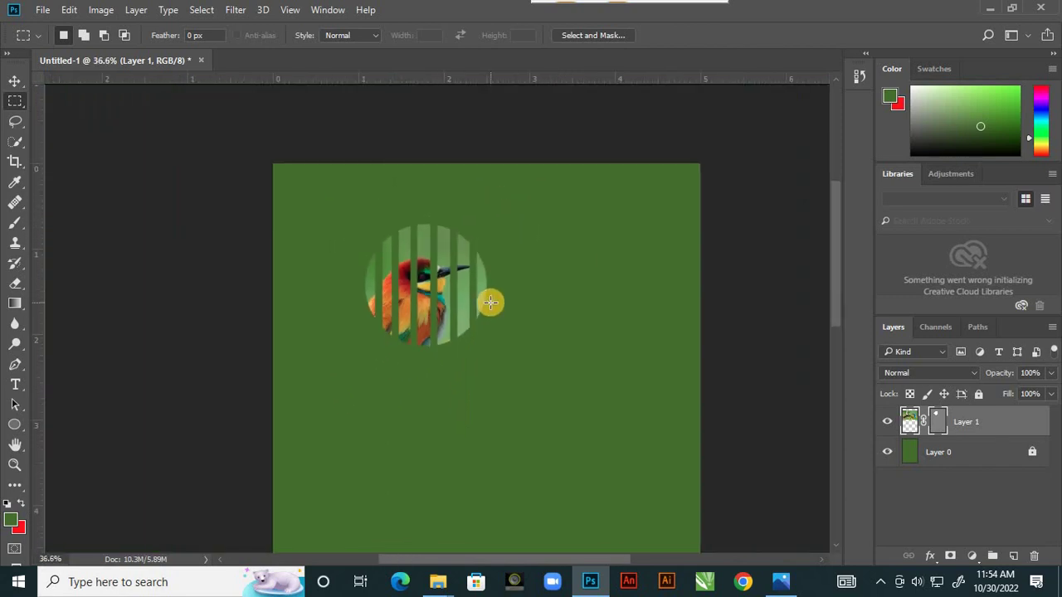
left_click(779, 583)
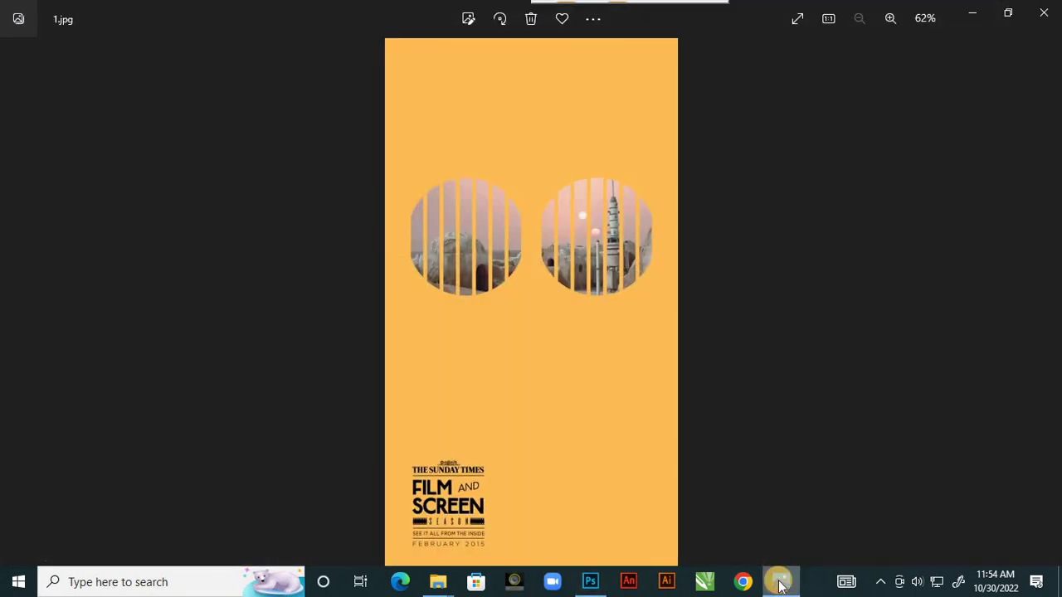
left_click(780, 582)
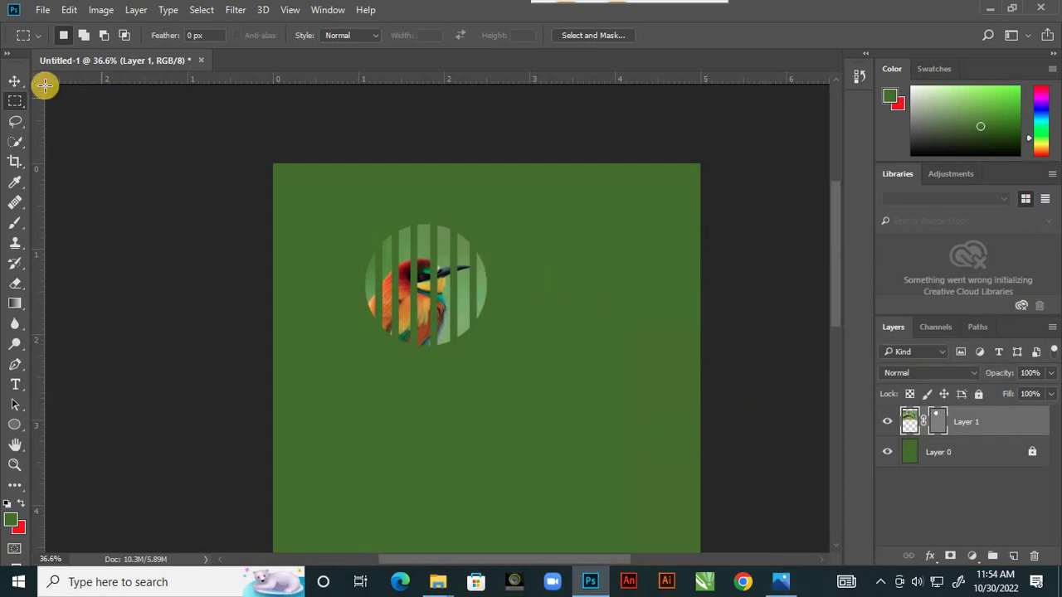
left_click(15, 81)
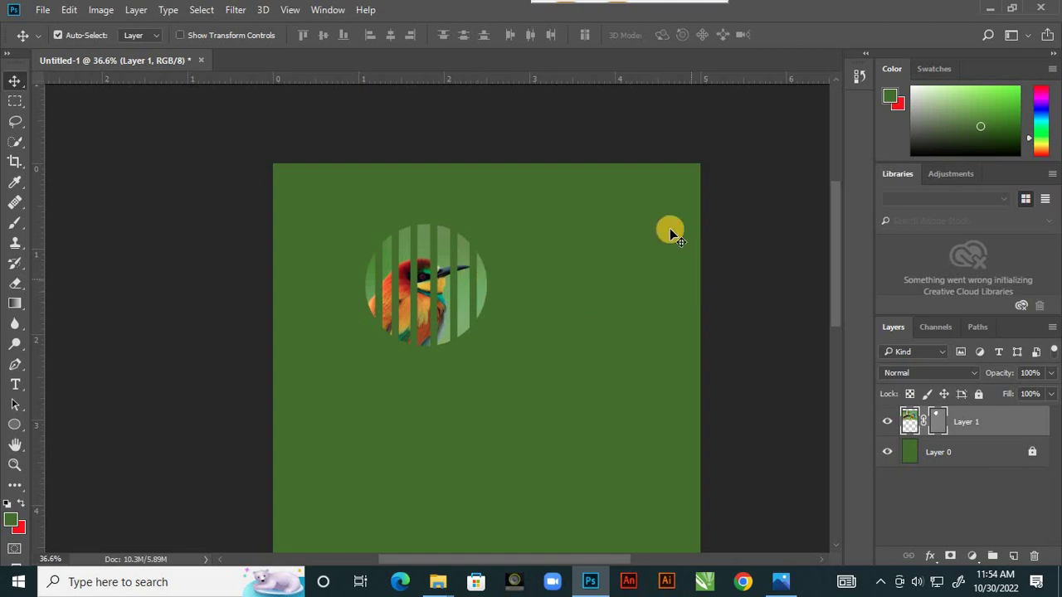
left_click(779, 583)
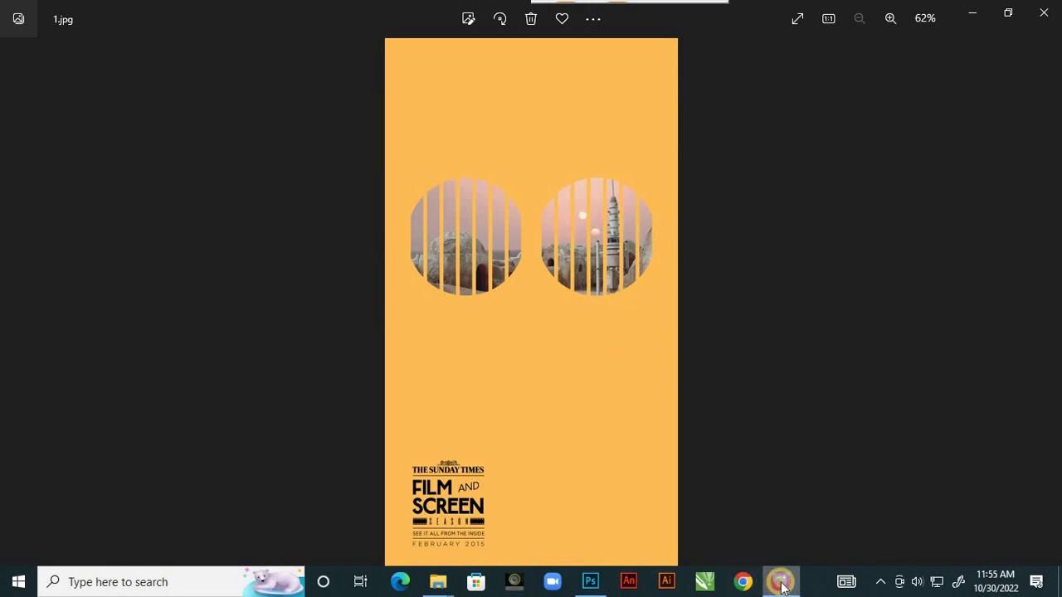
right_click(780, 585)
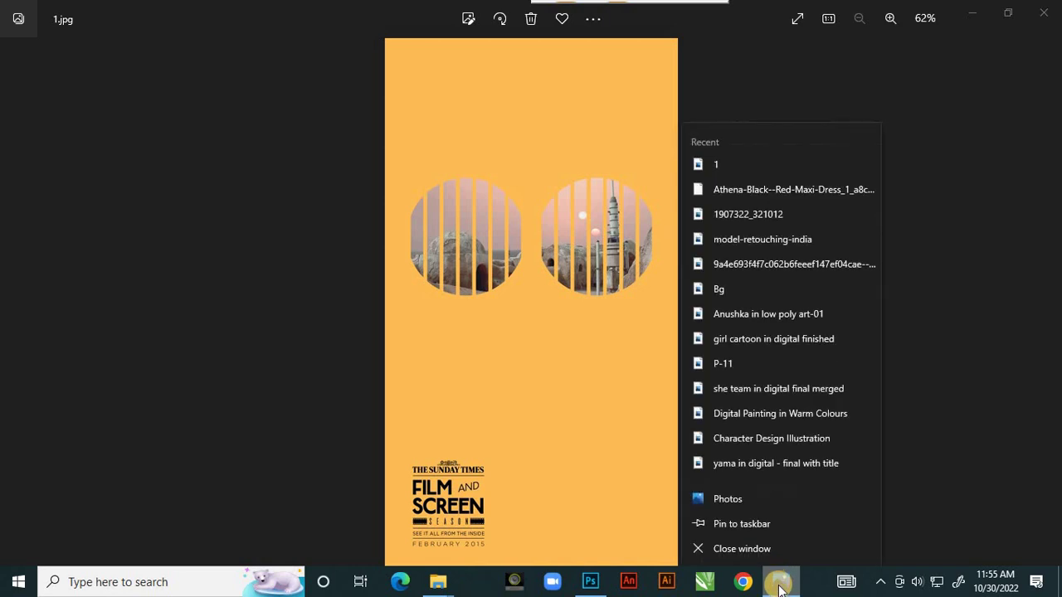
left_click(362, 304)
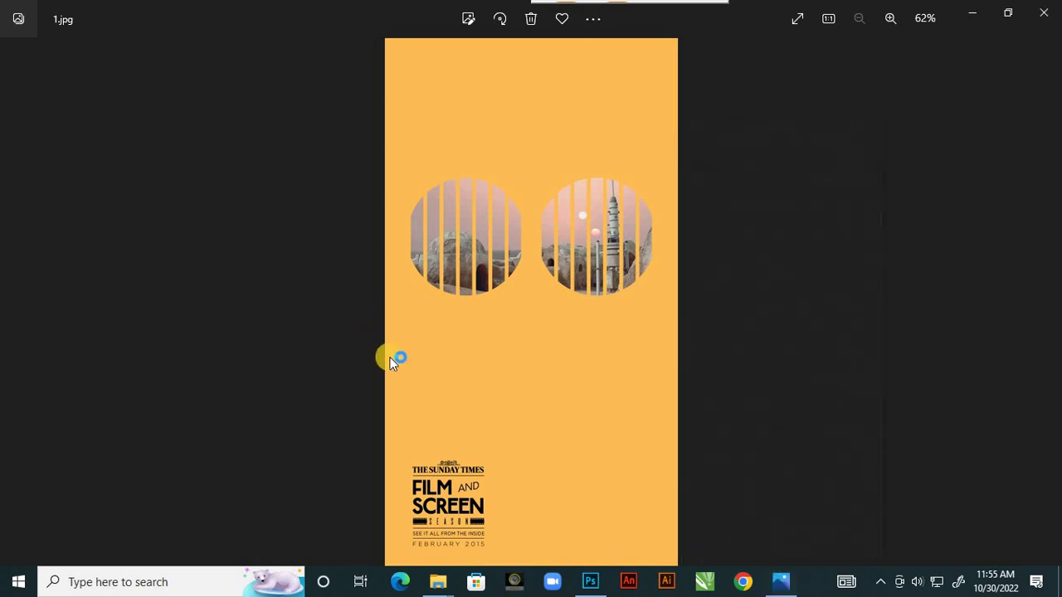
left_click(590, 582)
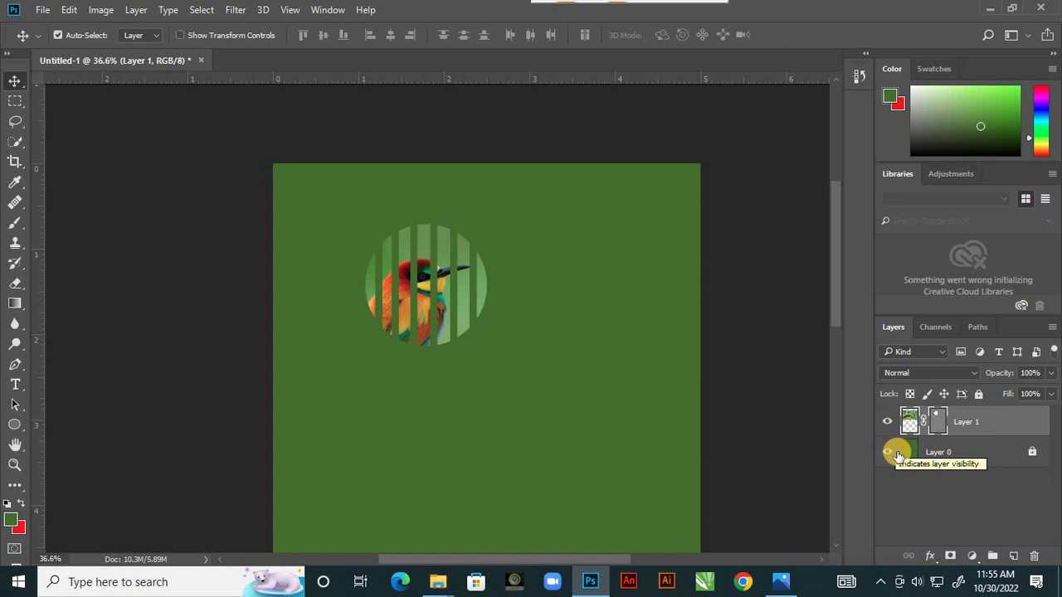
Step: Ctrl+click Layer 1's striped mask thumbnail to load it as a selection
key("ctrl")
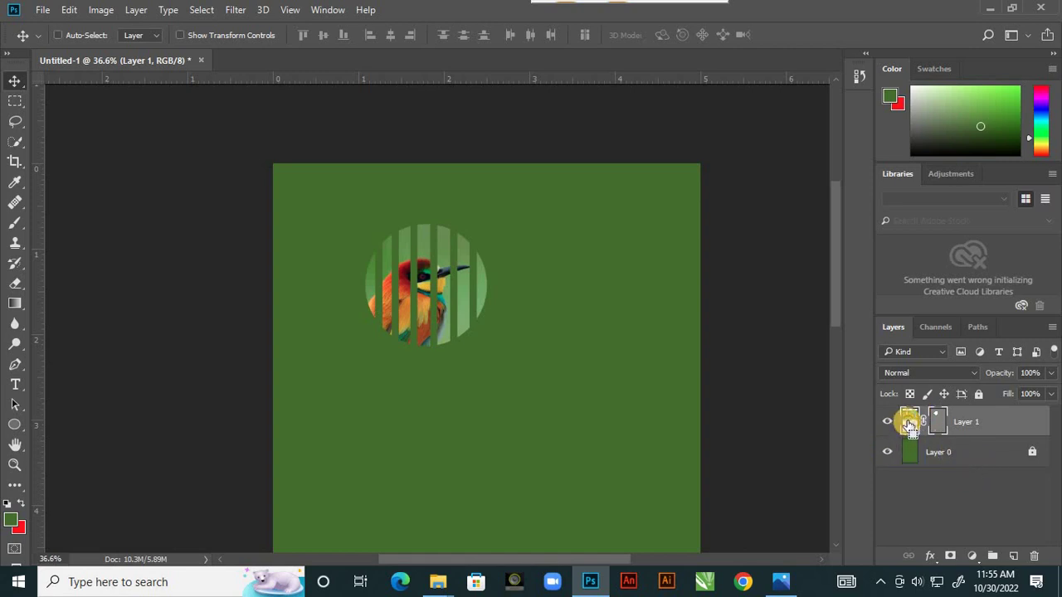
left_click(909, 424, "ctrl")
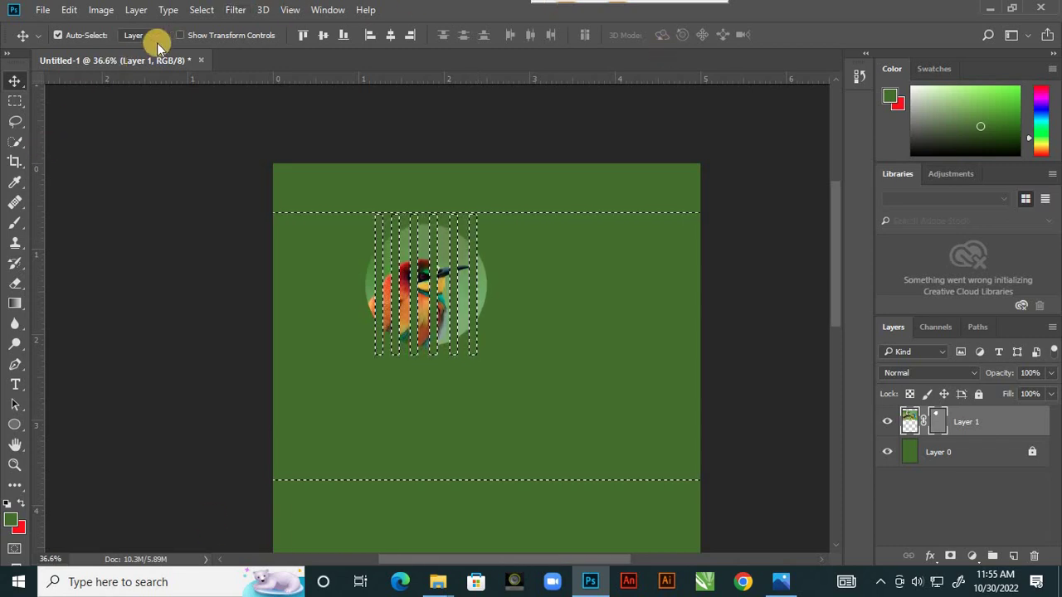
left_click(203, 11)
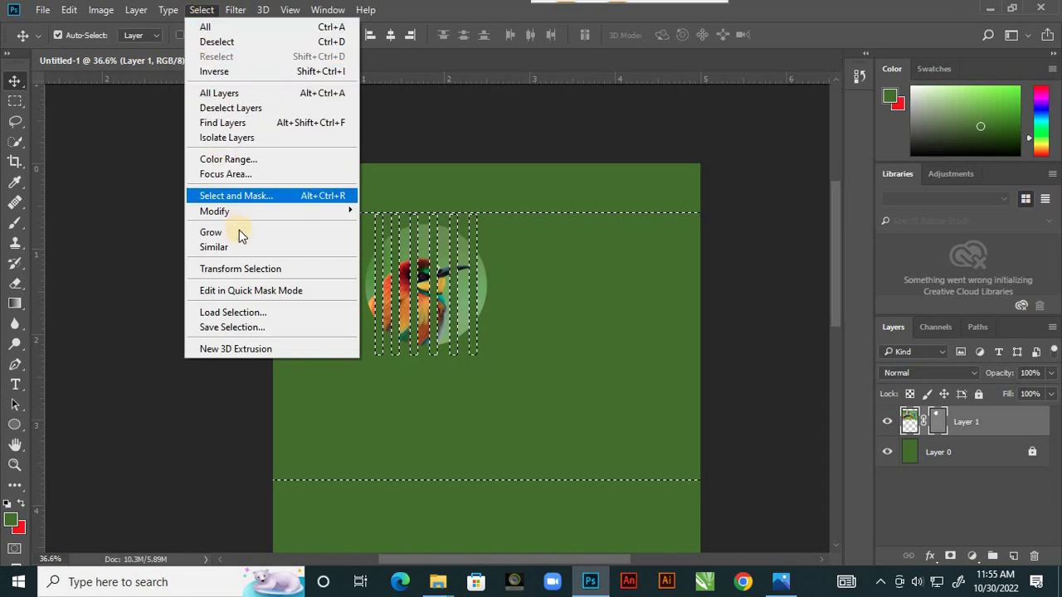
Step: Use Select > Save Selection to store the stripes as channel 'my selection'
left_click(250, 329)
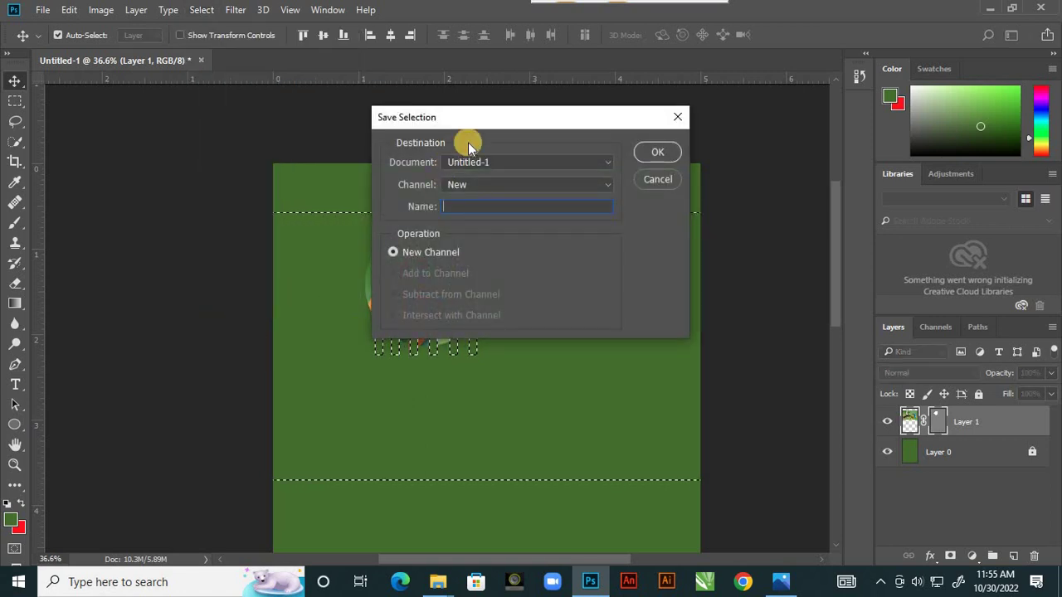
left_click_drag(500, 124, 531, 220)
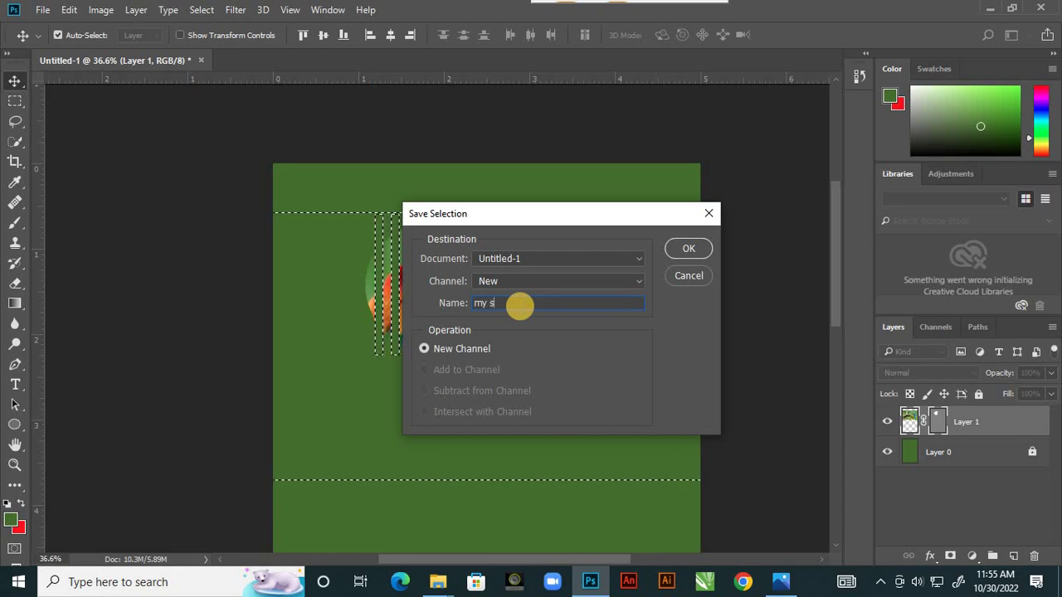
type("my select")
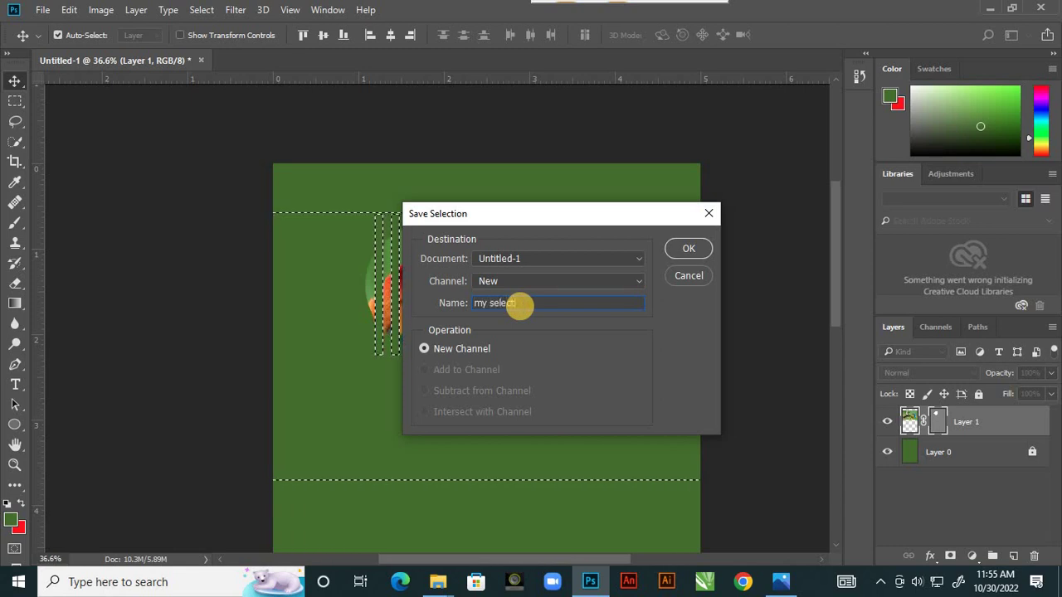
type("ion")
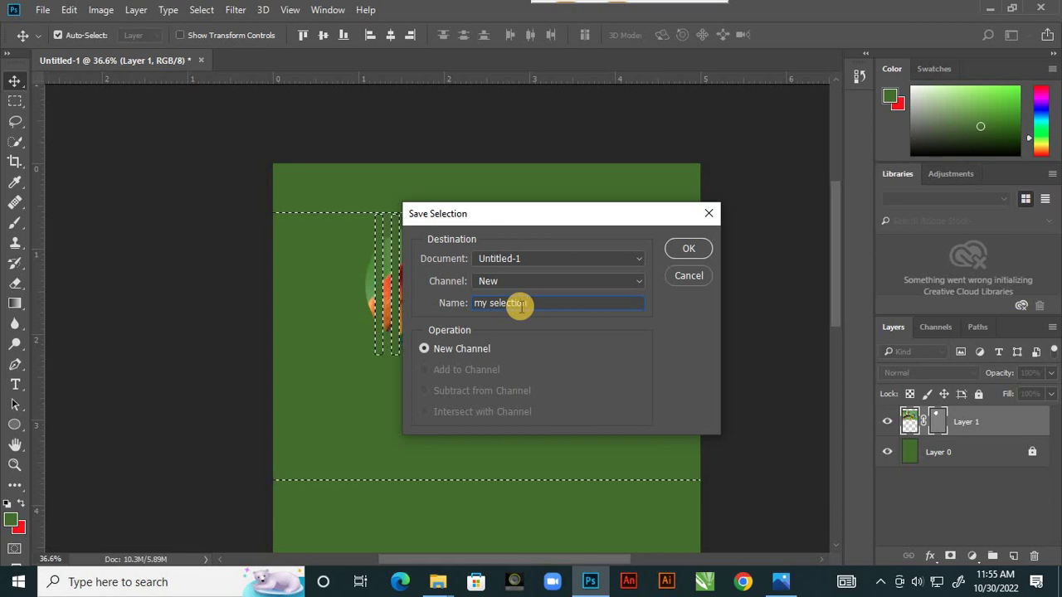
left_click(676, 250)
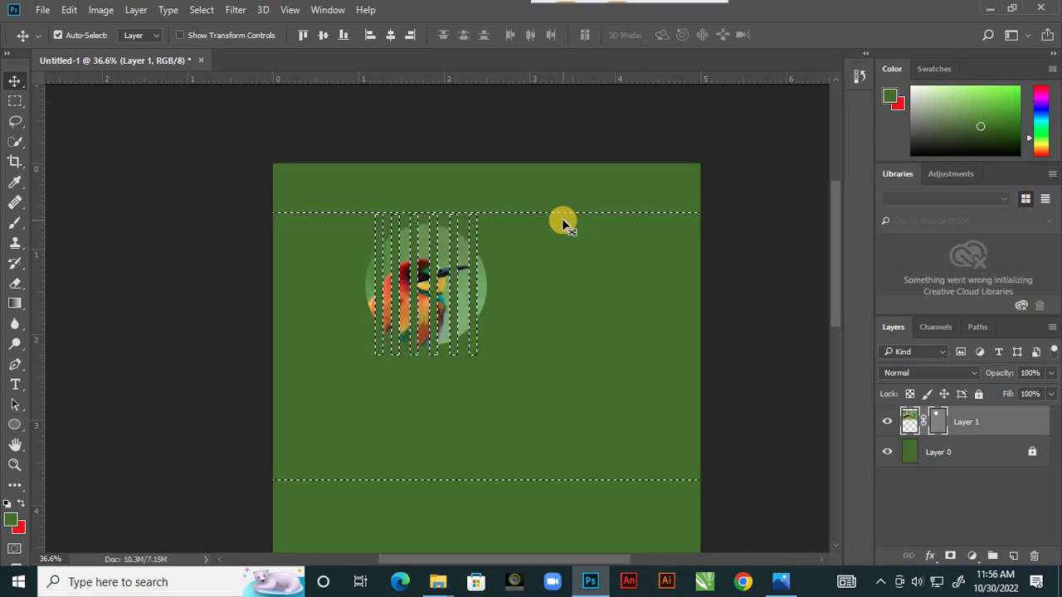
Step: Deselect the striped selection with Ctrl+D
key("ctrl")
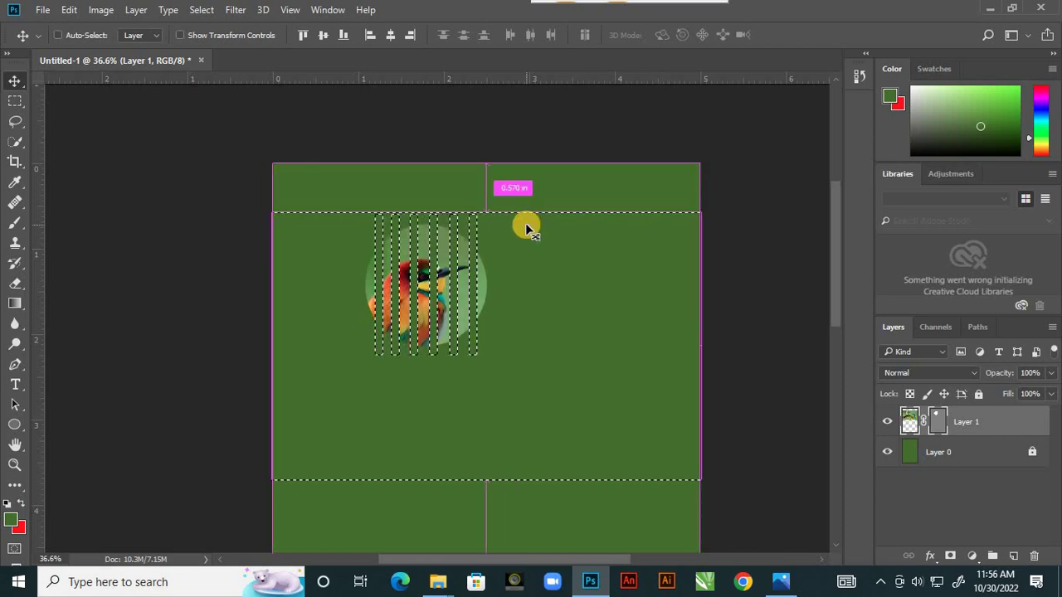
key("ctrl+d")
scroll(526, 227, "down", 5)
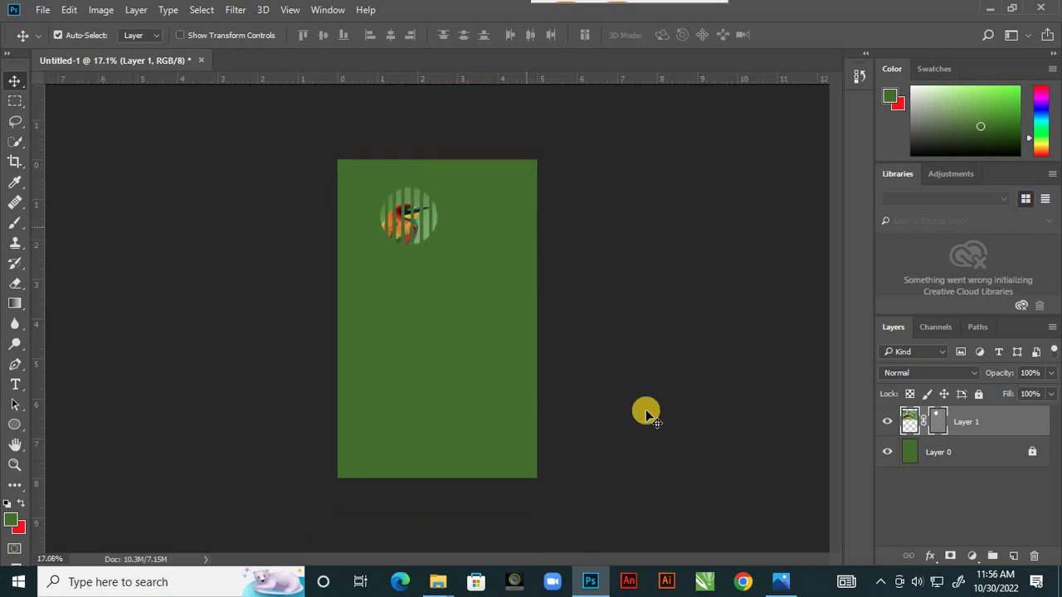
Step: Check reference 1.jpg again, then duplicate Layer 1 into Layer 1 copy
left_click(780, 581)
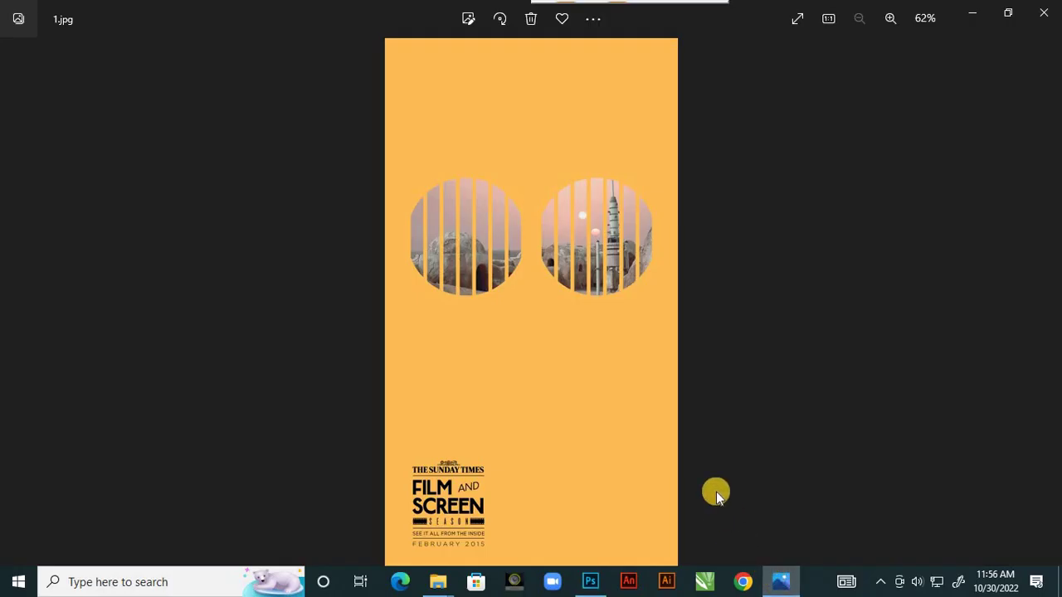
left_click(590, 580)
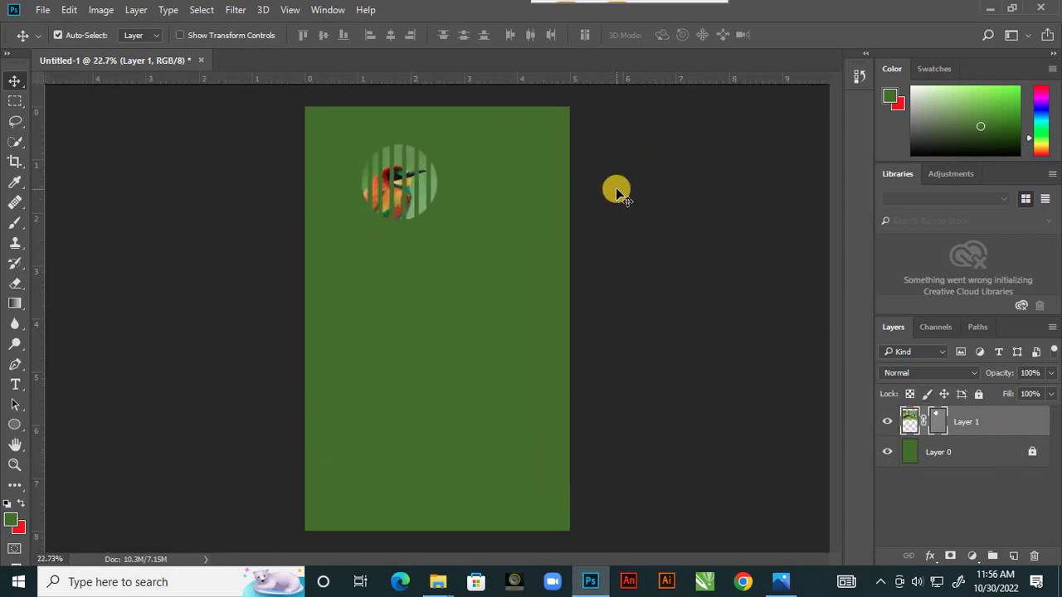
scroll(616, 187, "up", 3)
left_click_drag(835, 287, 834, 238)
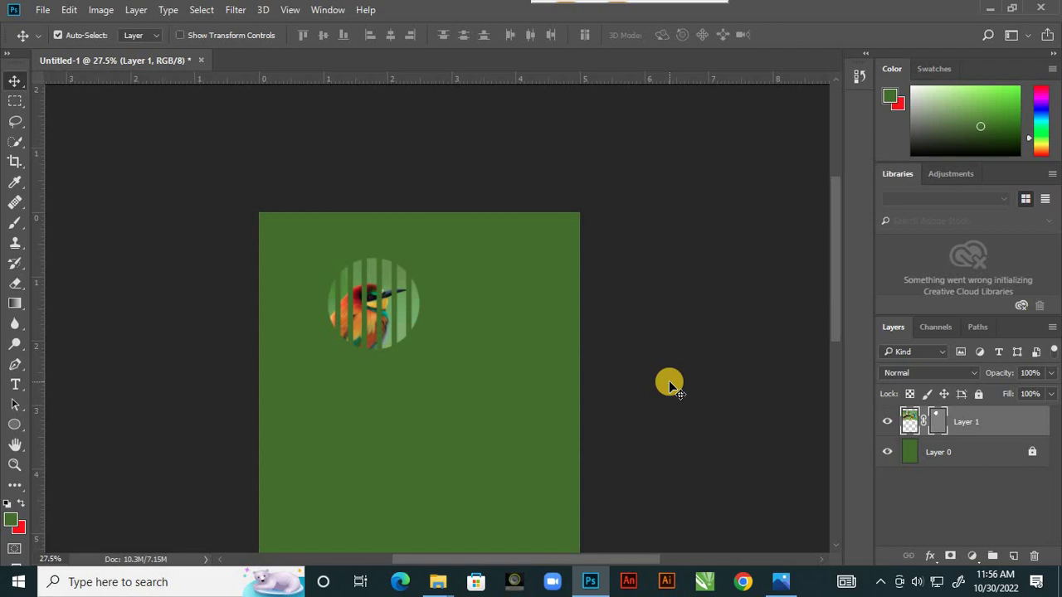
key("ctrl+j")
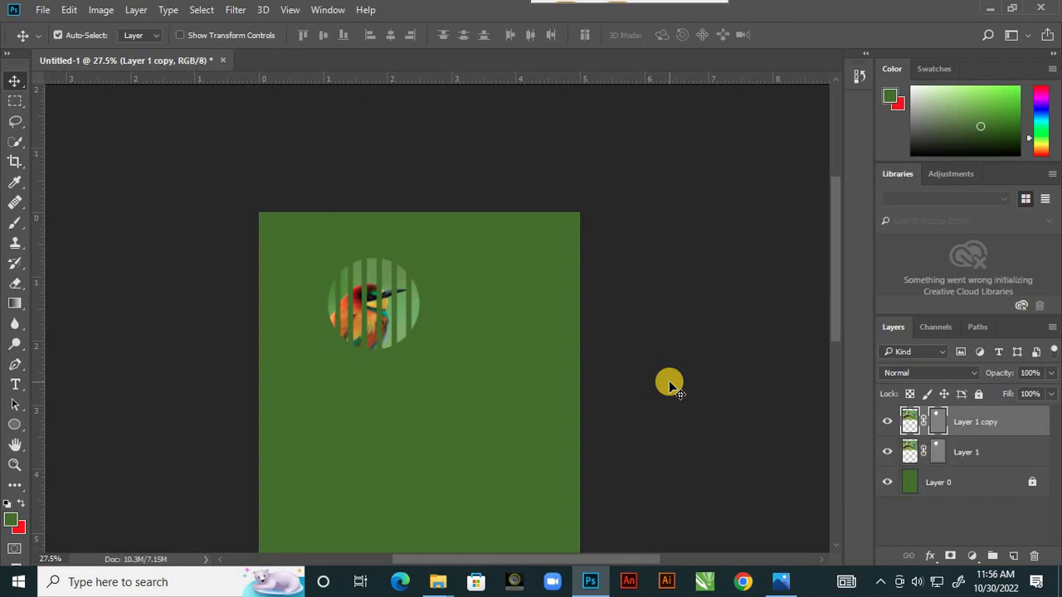
Step: Rename Layer 1 to 'bird 1' and its copy to 'bird 2', lock bird 1, then select bird 2
double_click(967, 451)
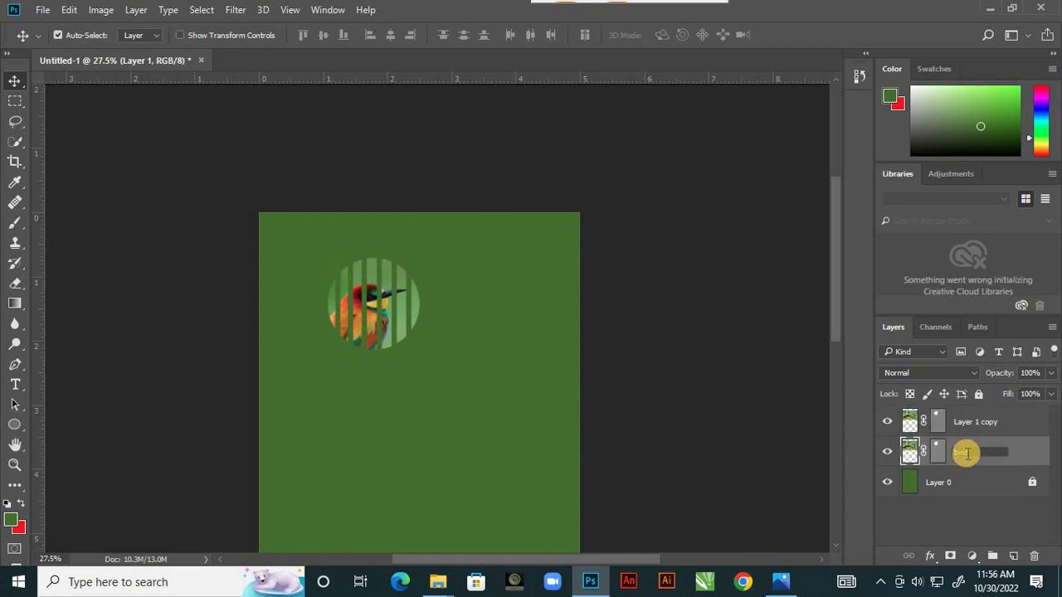
left_click(1029, 448)
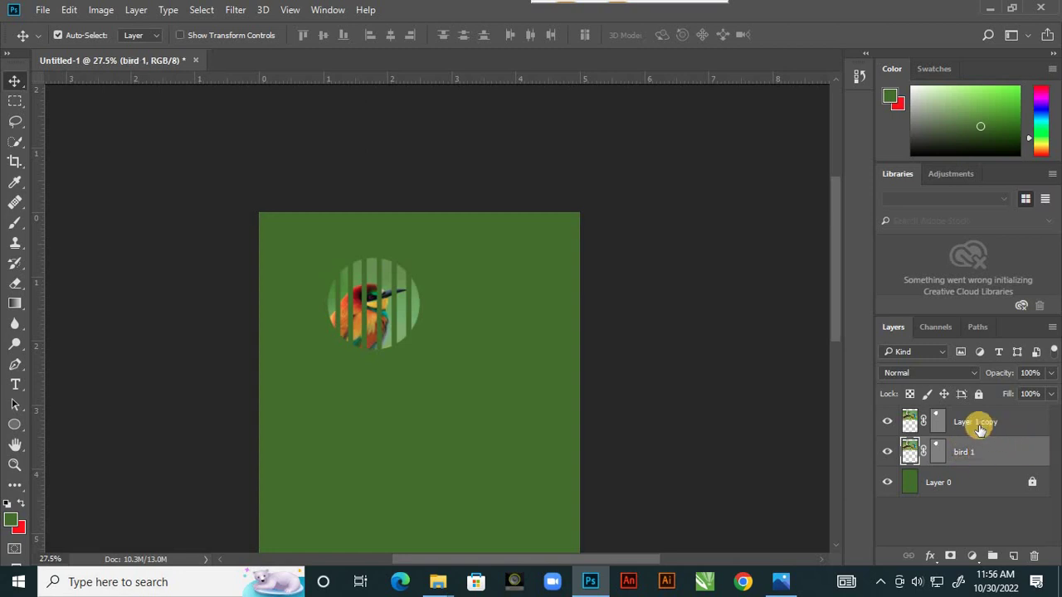
double_click(979, 423)
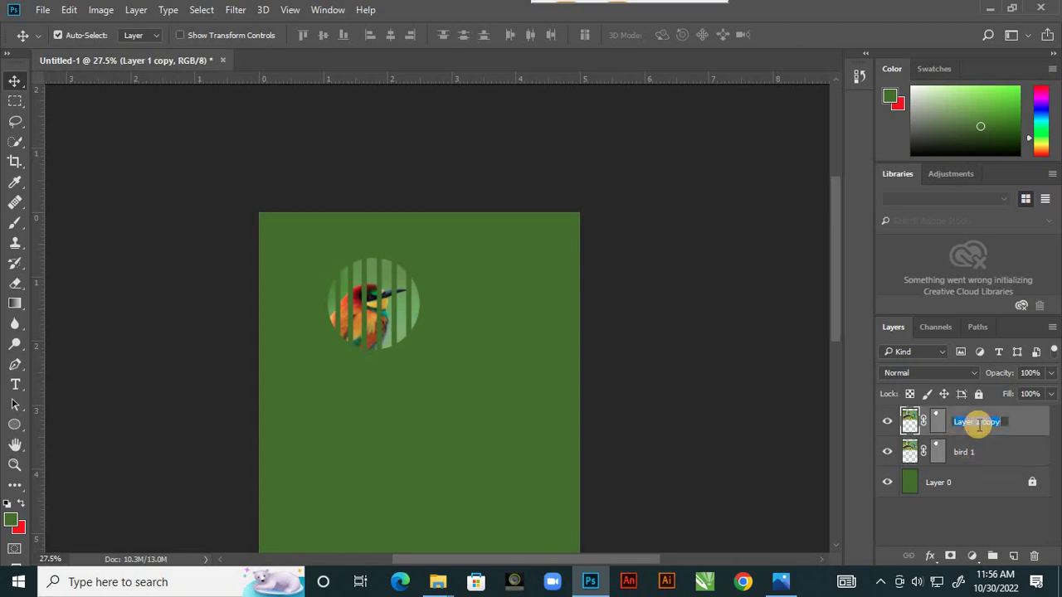
type("bird 2")
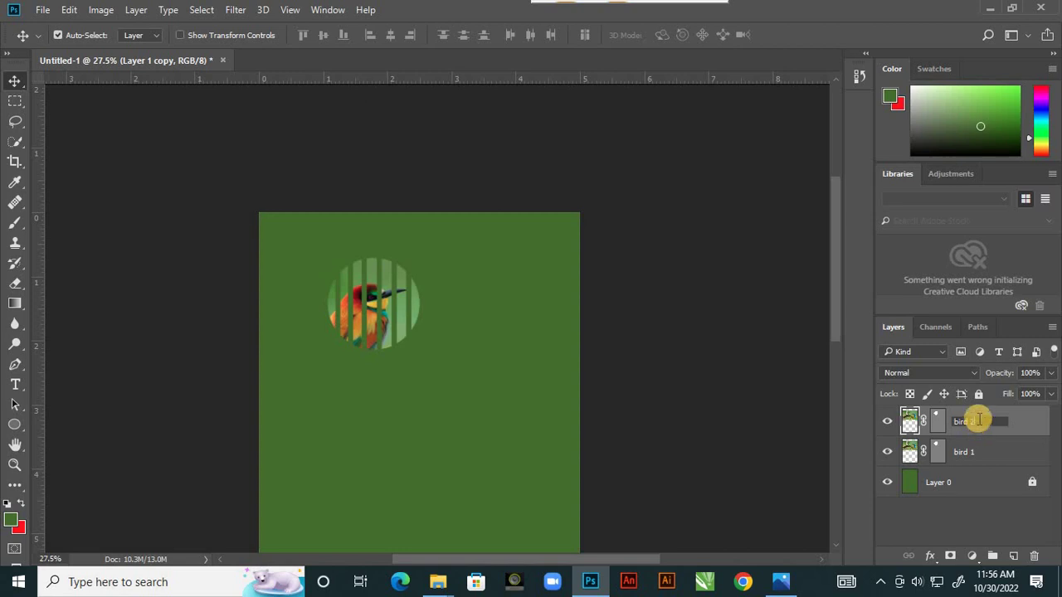
left_click(1028, 427)
left_click(999, 452)
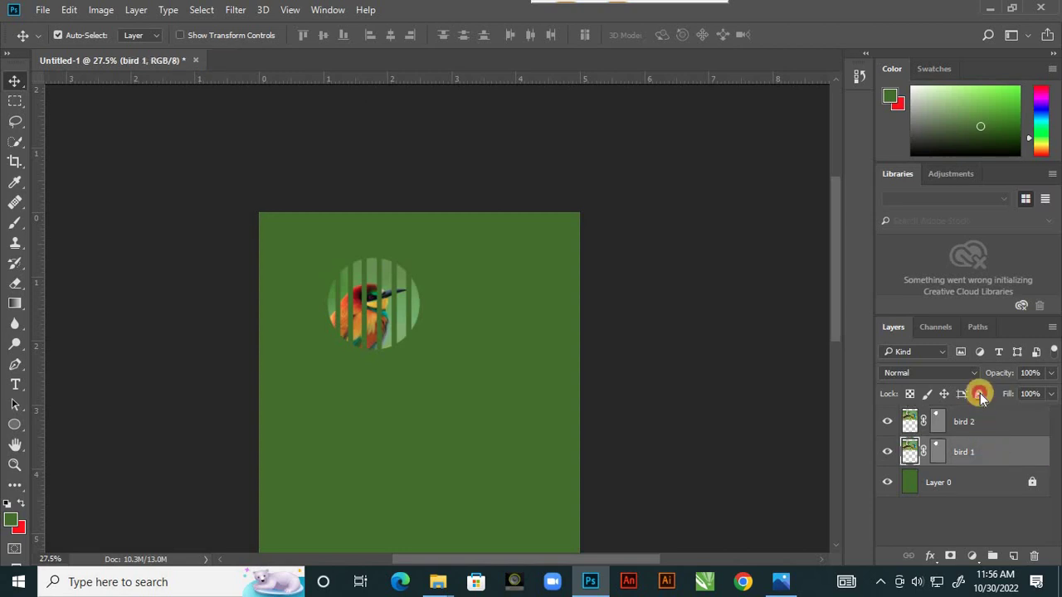
left_click(979, 394)
left_click(973, 425)
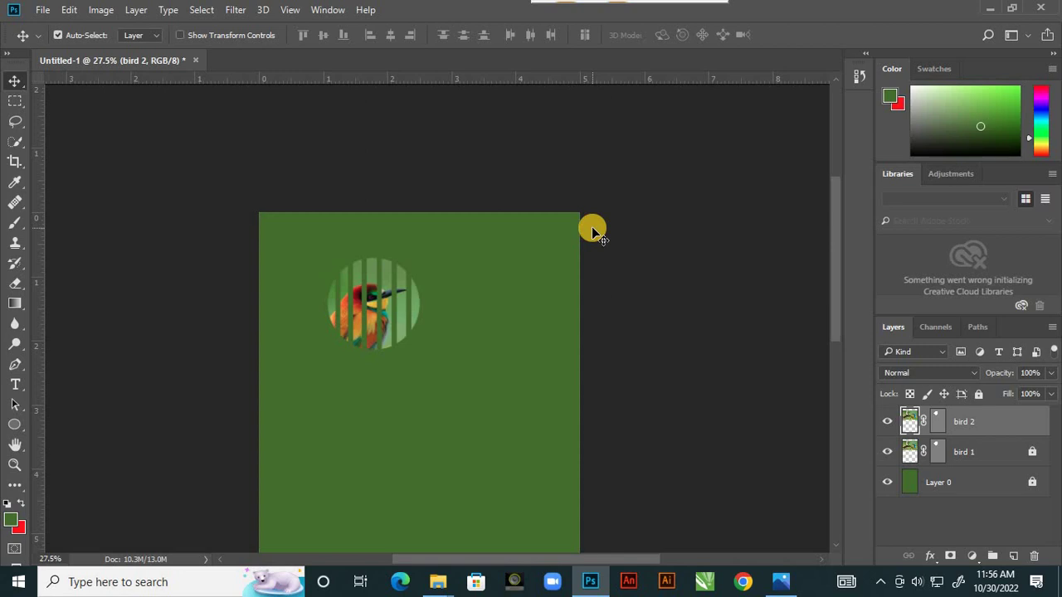
Step: Nudge bird 2's circle right so it sits beside bird 1
key("shift+Right")
key("shift+Right")
key("shift+Right")
key("shift+Right")
key("shift+Right")
key("shift+Right")
key("shift+Right")
key("shift+Right")
key("shift+Right")
key("shift+Right")
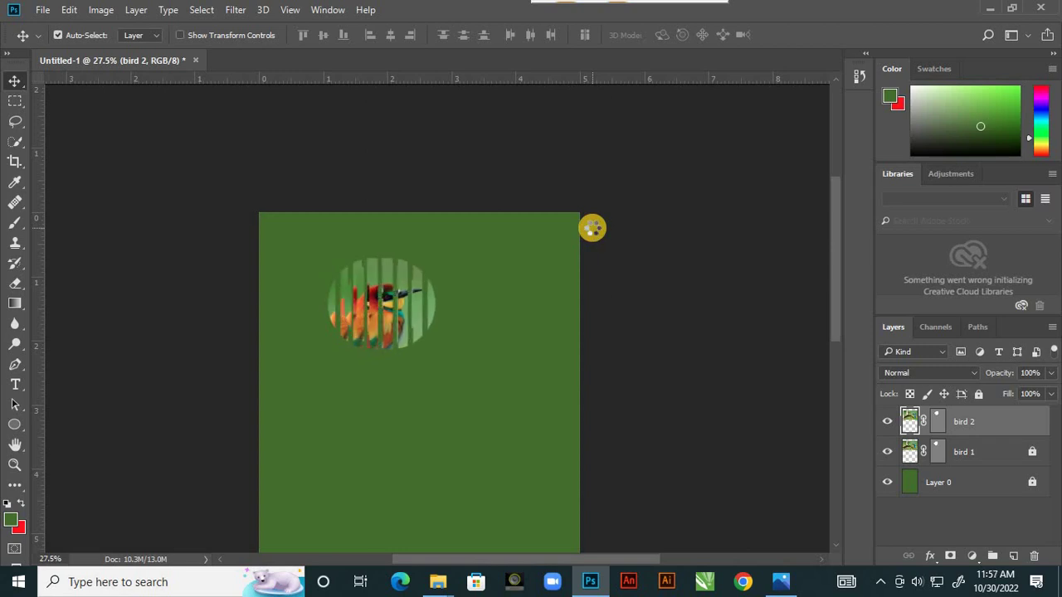
key("shift+Right")
key("shift+Right")
key("shift+Right")
key("shift+Right")
key("shift+Right")
key("shift+Right")
key("shift+Right")
key("shift+Right")
key("shift+Right")
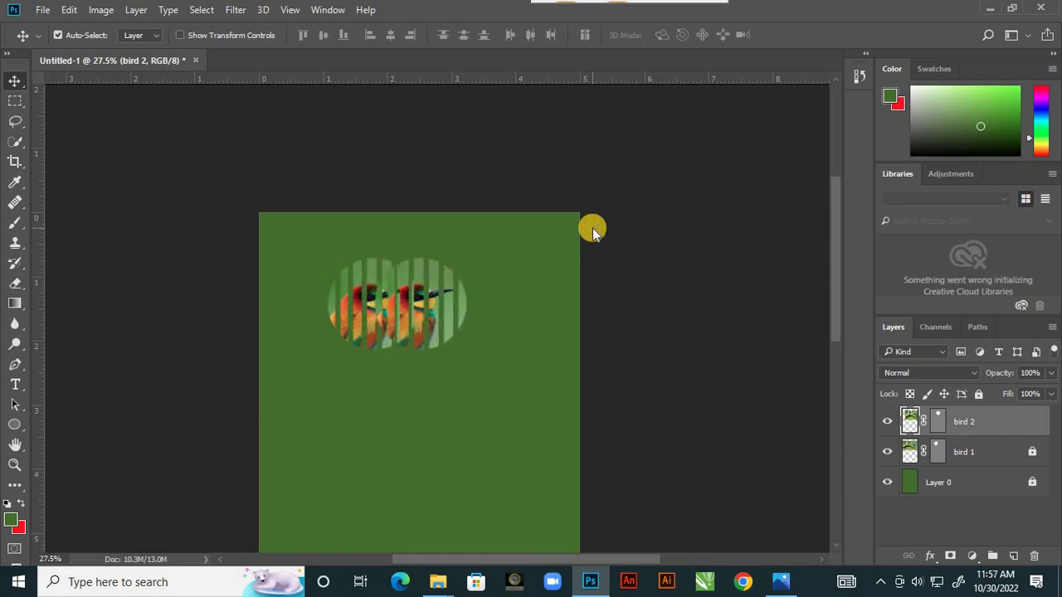
key("shift+Right")
key("shift+Right")
key("shift+Right")
key("shift+Right")
key("shift+Right")
key("shift+Right")
key("shift+Right")
key("shift+Right")
key("shift+Right")
key("shift+Right")
key("shift+Right")
key("shift+Right")
key("shift+Right")
key("shift+Right")
key("shift+Right")
key("shift+Right")
key("shift+Right")
key("shift+Right")
key("shift+Right")
key("shift+Right")
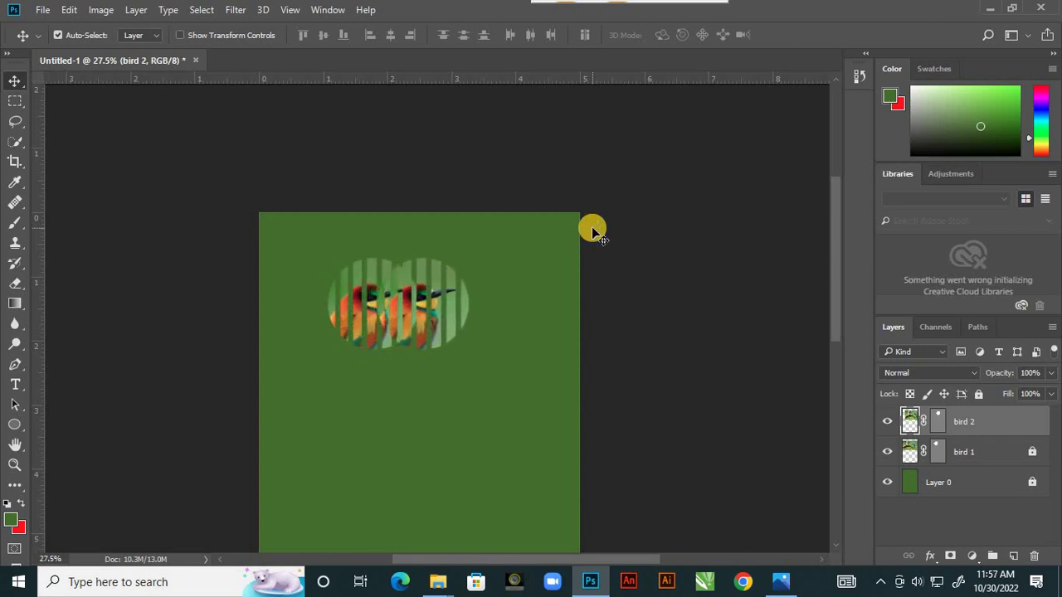
key("shift+Right")
key("shift+Right")
key("shift+Right")
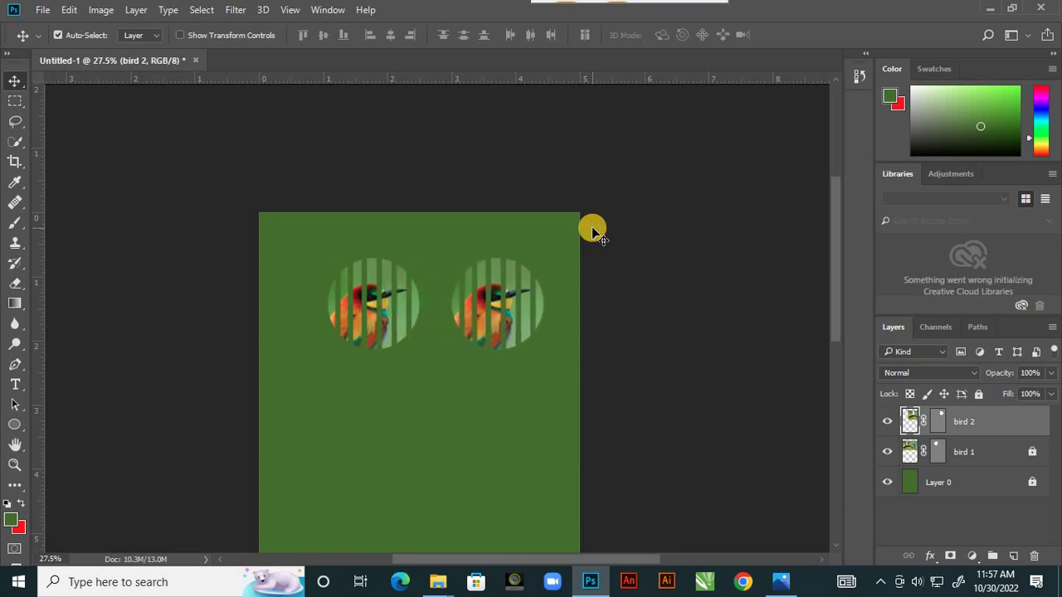
key("shift+Right")
key("shift+Right")
key("shift+Right")
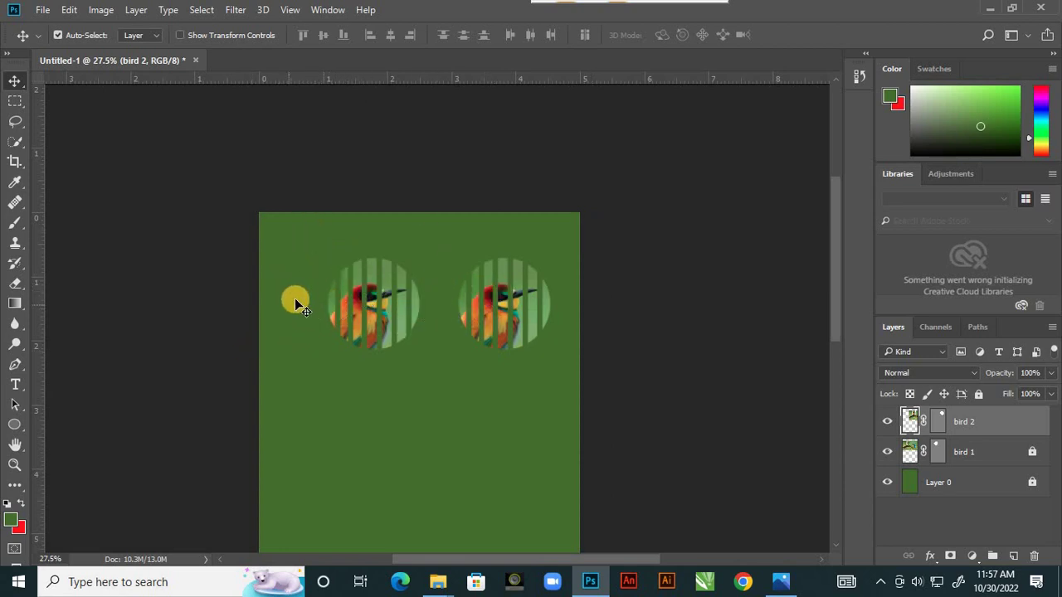
Step: Unlock bird 1, shift both circles left together, relock bird 1, and view reference 1.jpg
left_click(1032, 456)
left_click(994, 457, "ctrl")
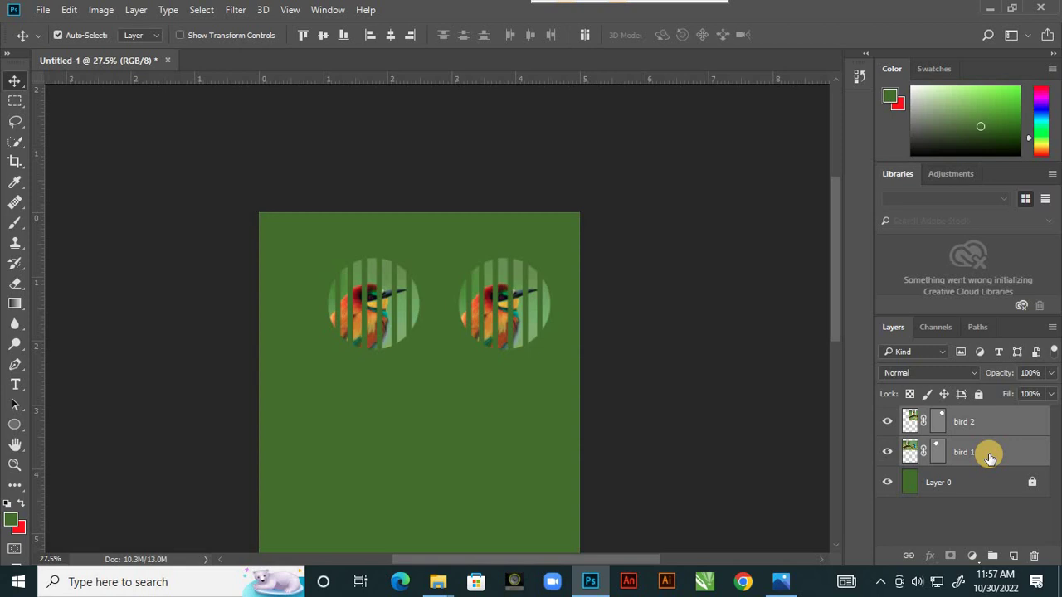
key("shift+Left")
key("shift+Left")
key("shift+Left")
key("shift+Left")
key("shift+Left")
key("shift+Left")
key("shift+Left")
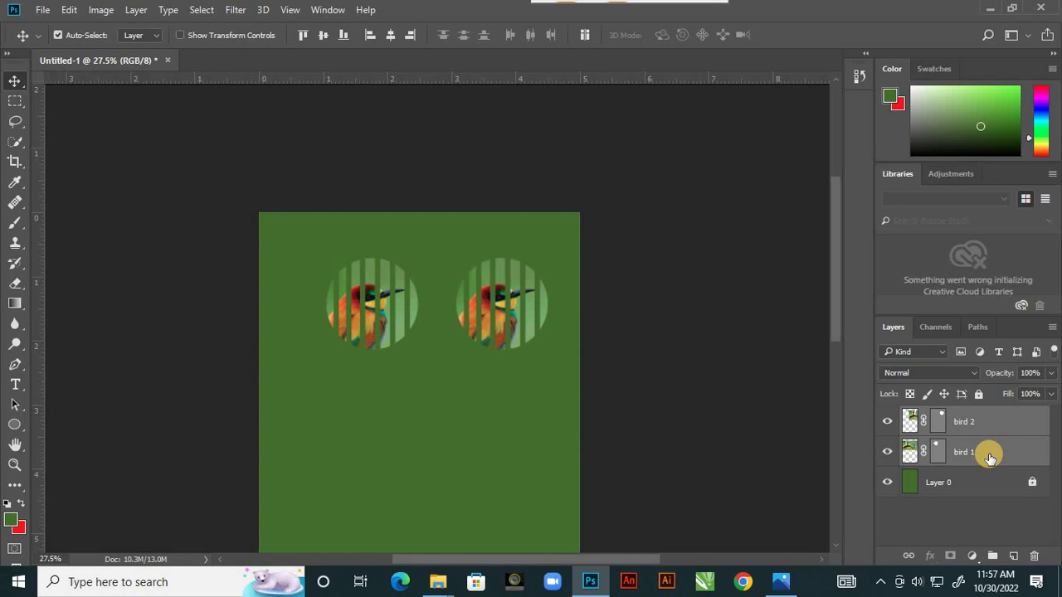
key("shift+Left")
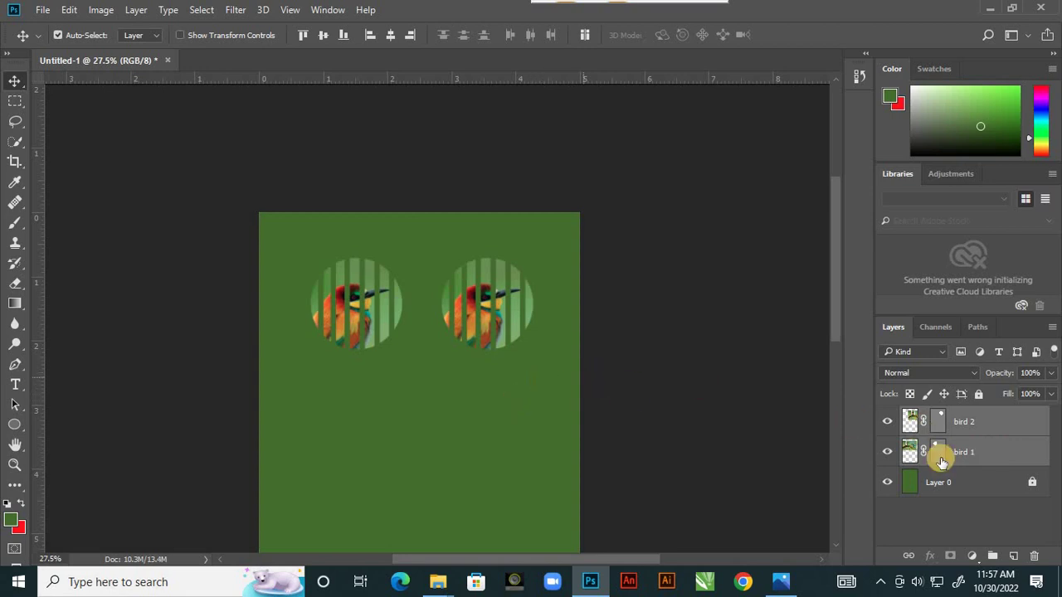
left_click(968, 451)
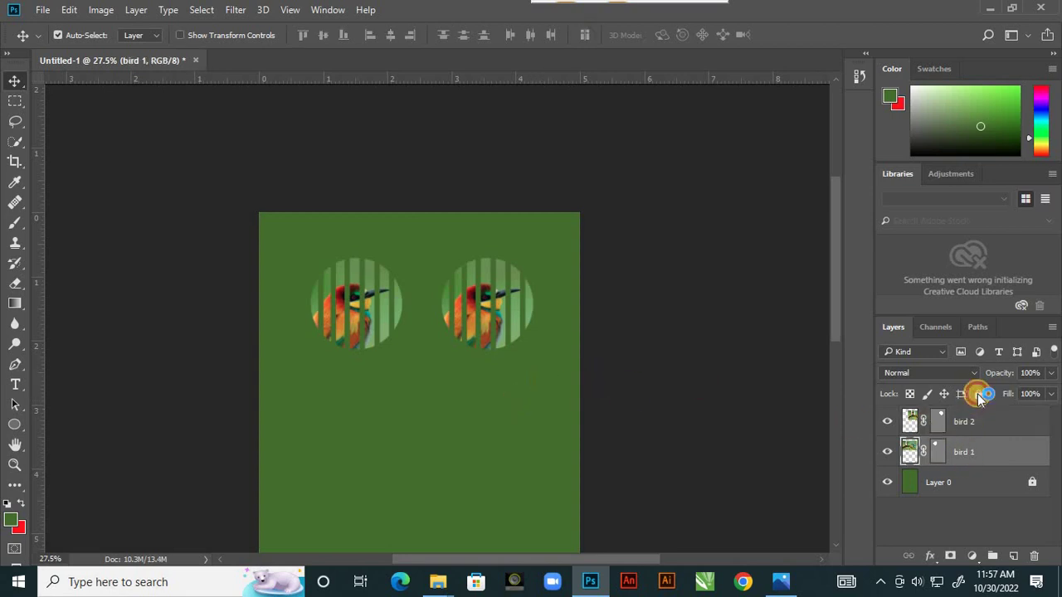
left_click(979, 395)
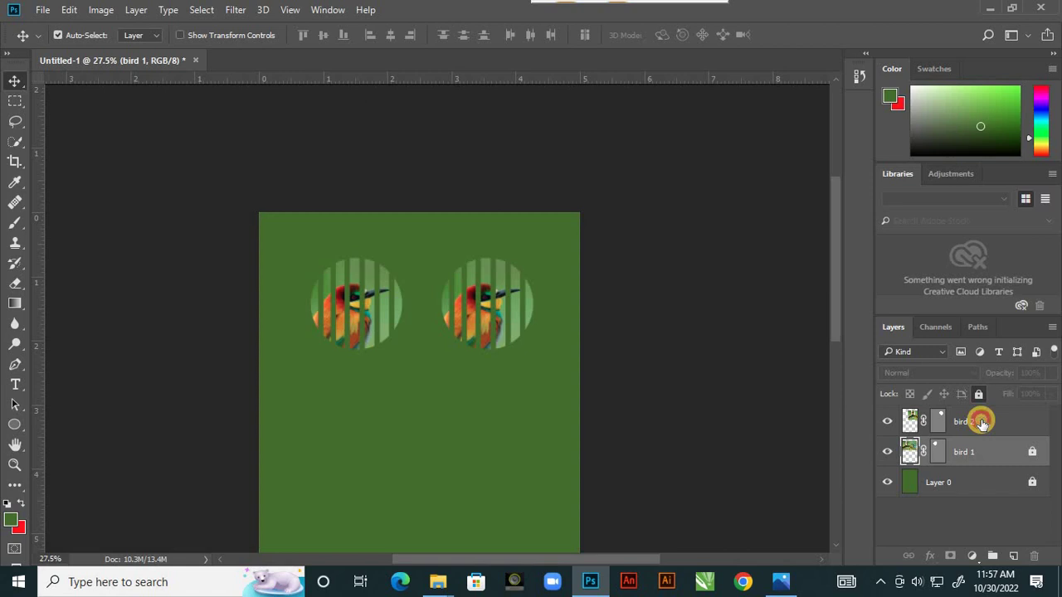
left_click(982, 423)
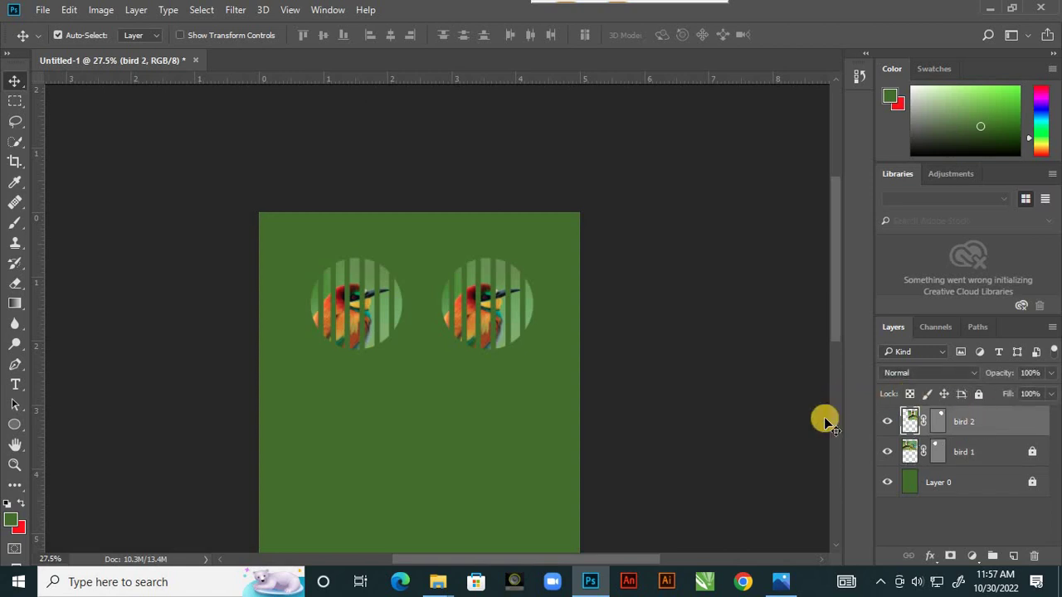
left_click(783, 585)
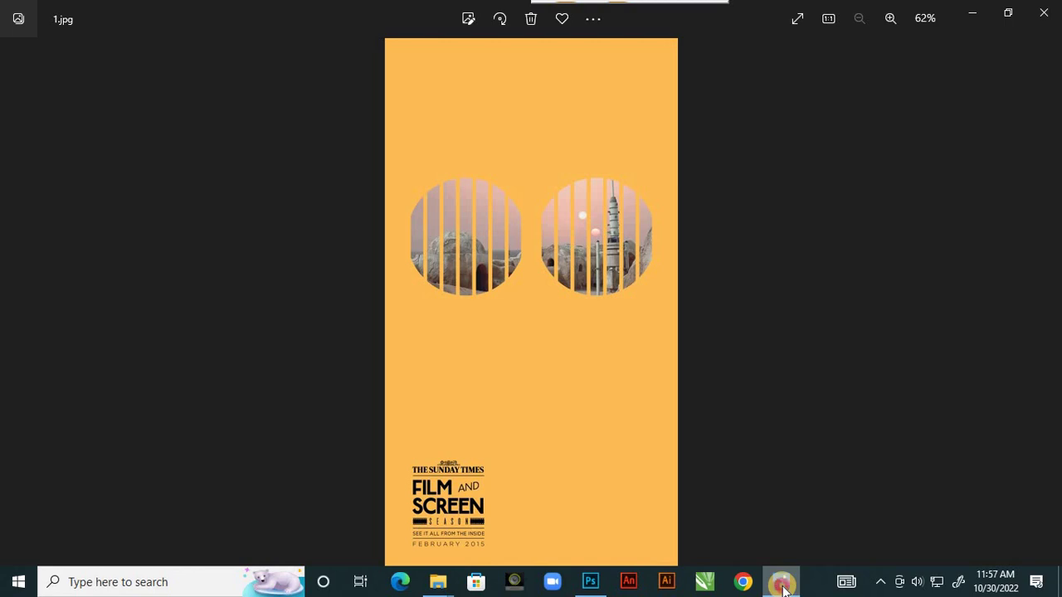
Step: Unlink bird 2 from its mask, slide the image to show the kingfisher, then relink
left_click(783, 586)
scroll(506, 306, "up", 2)
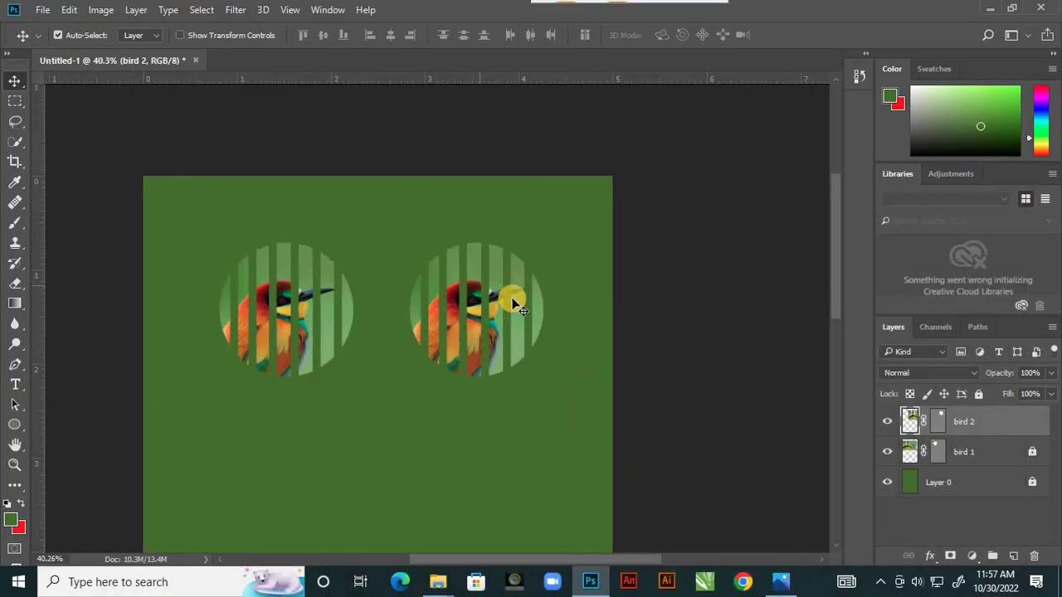
scroll(587, 273, "down", 2)
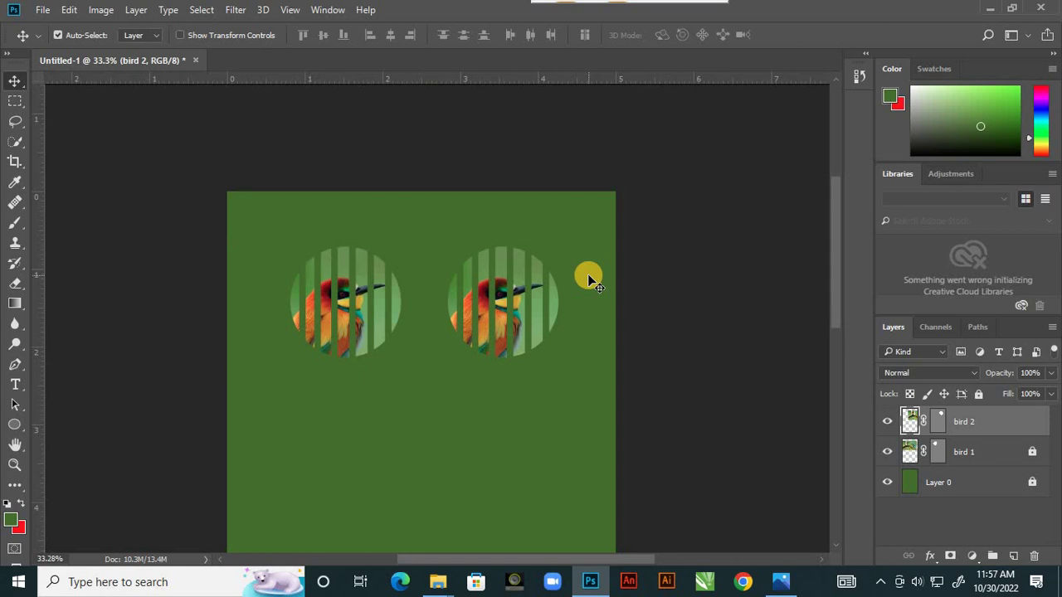
left_click(923, 426)
left_click_drag(497, 314, 362, 287)
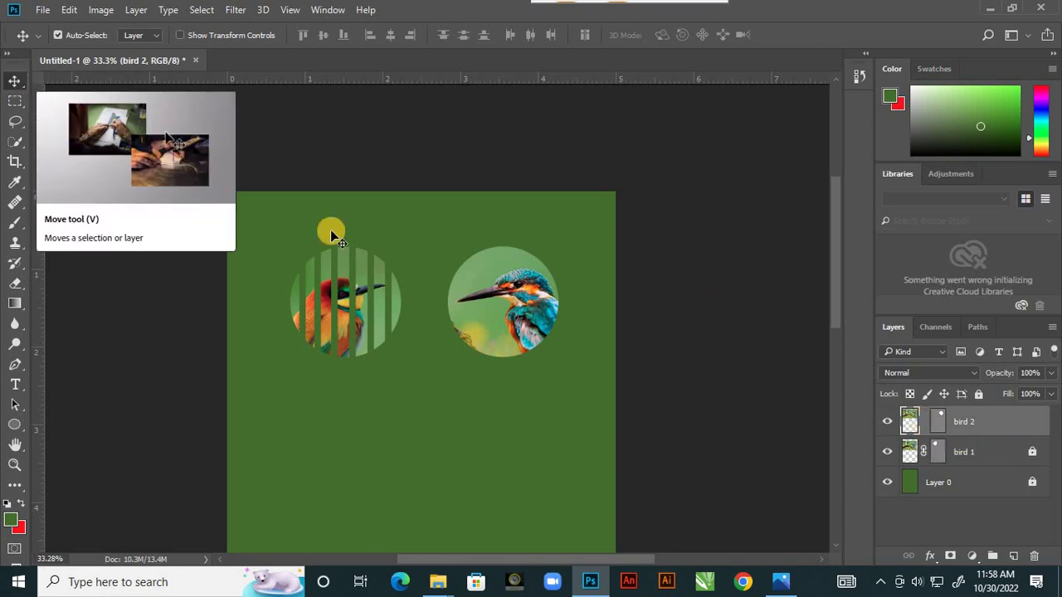
left_click(925, 424)
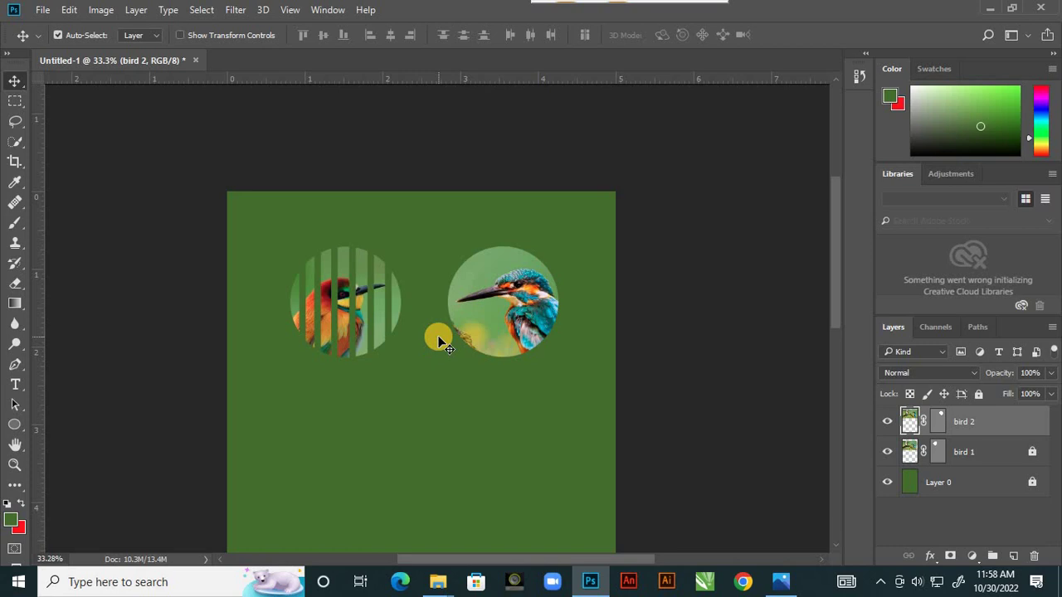
Step: Use Select > Load Selection with Channel 'my selection' to restore the stripes
left_click(205, 22)
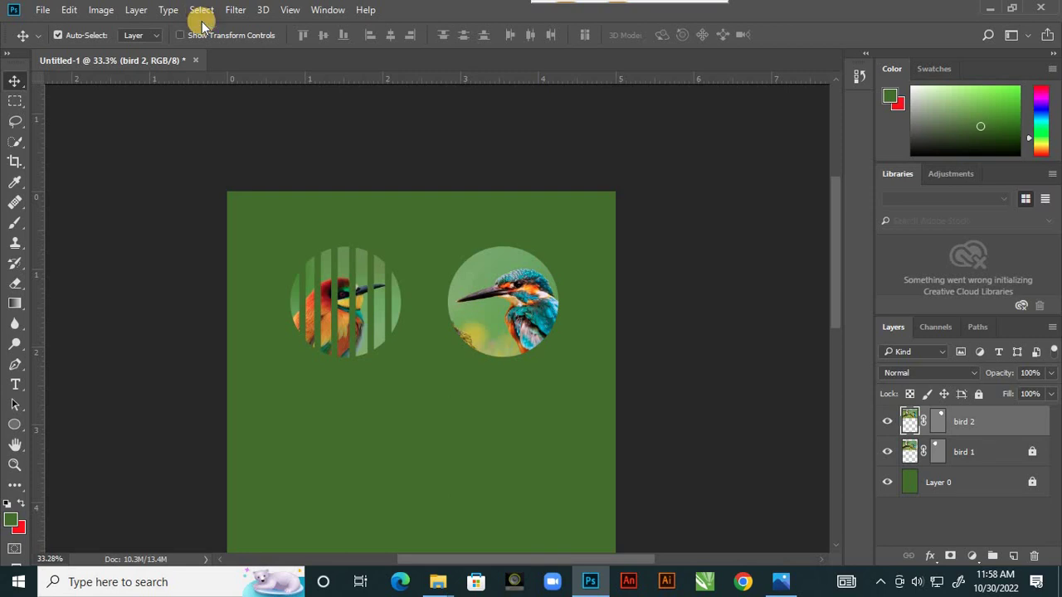
left_click(205, 11)
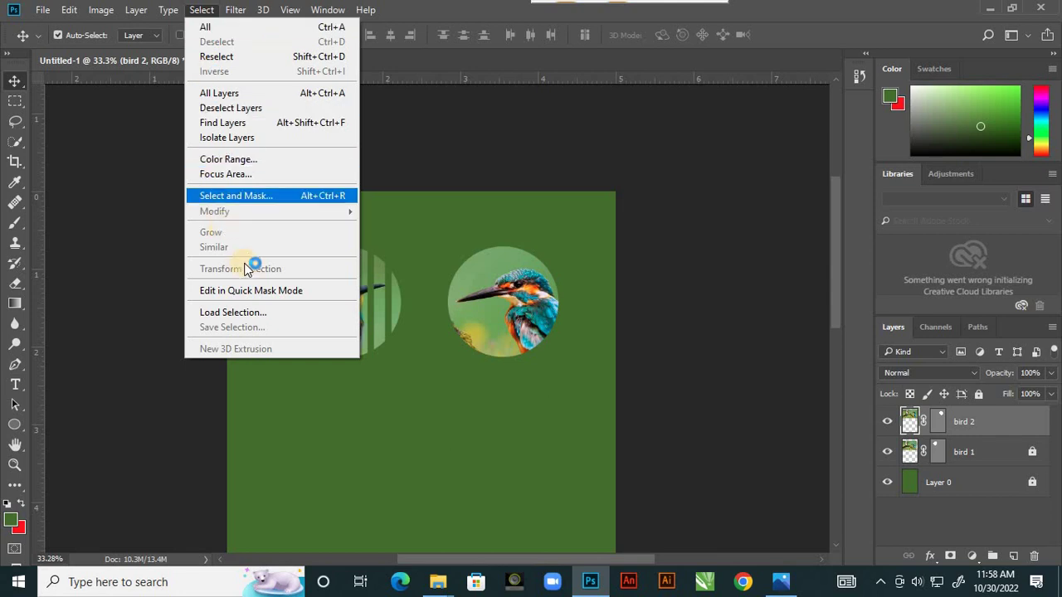
left_click(258, 319)
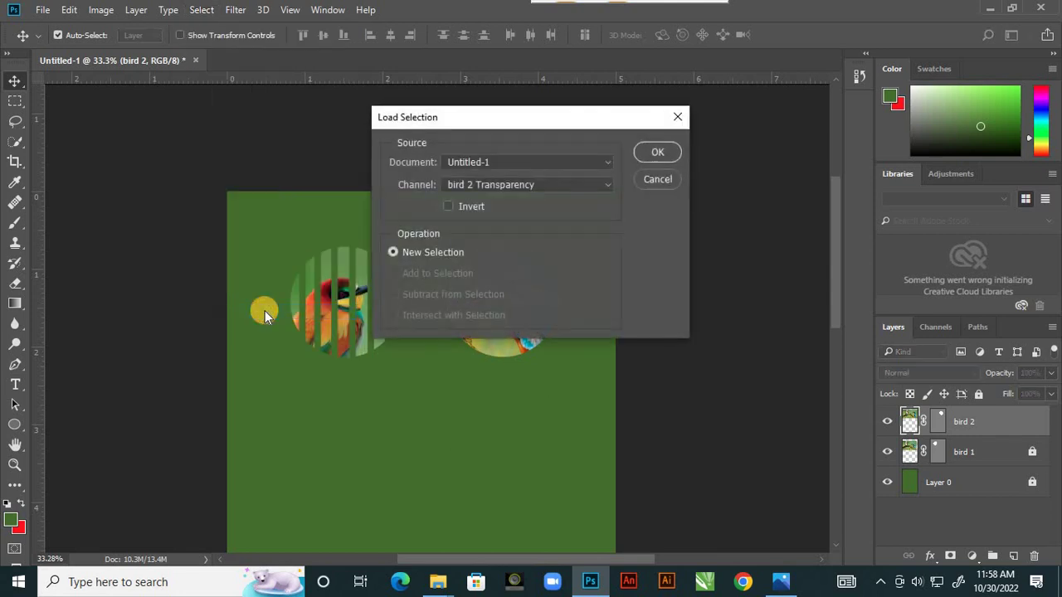
left_click_drag(495, 119, 562, 248)
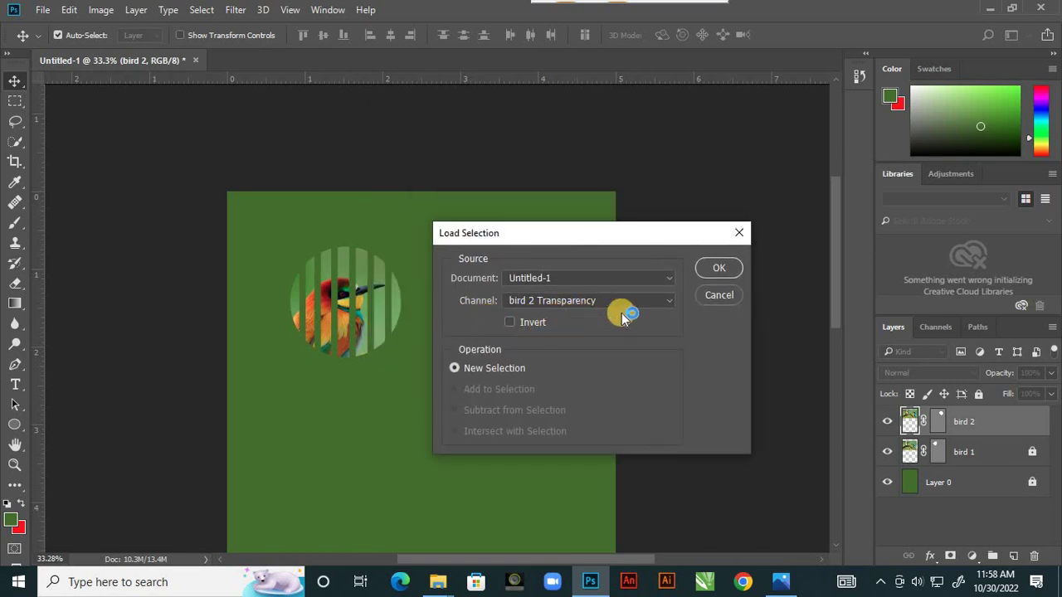
left_click(670, 300)
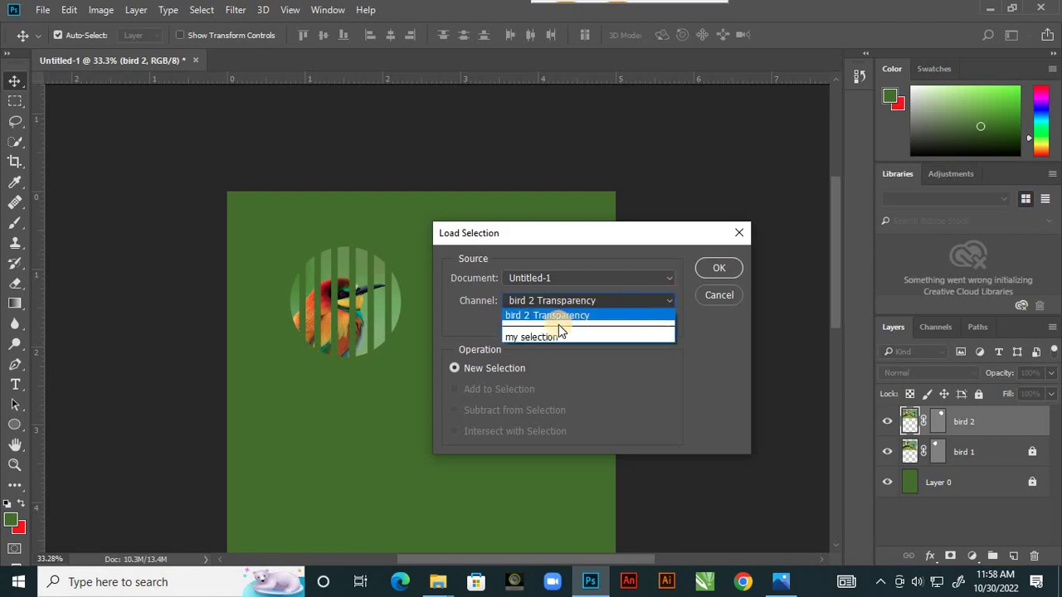
left_click(550, 337)
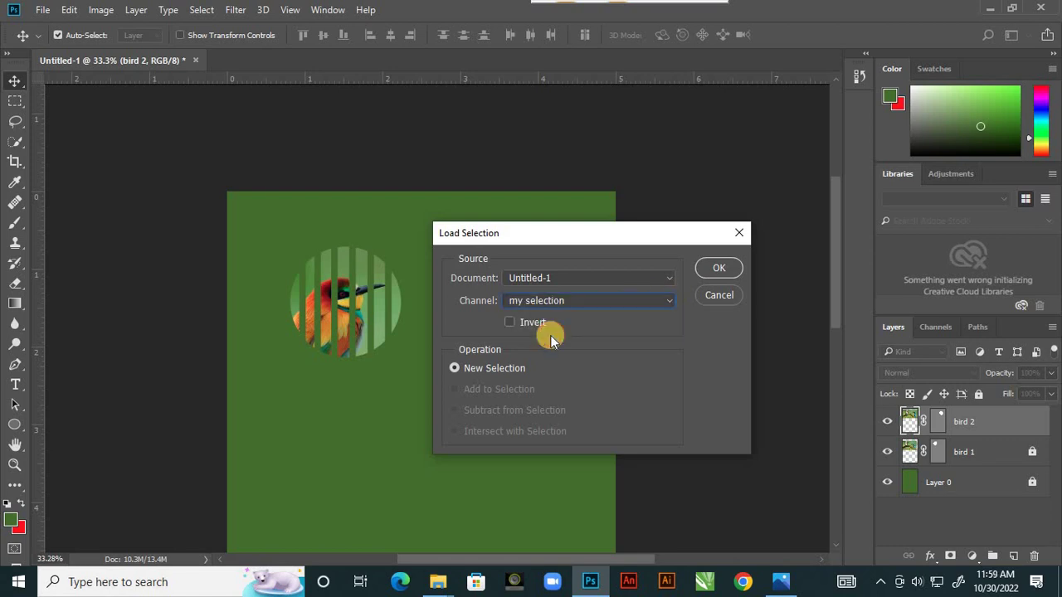
left_click(715, 269)
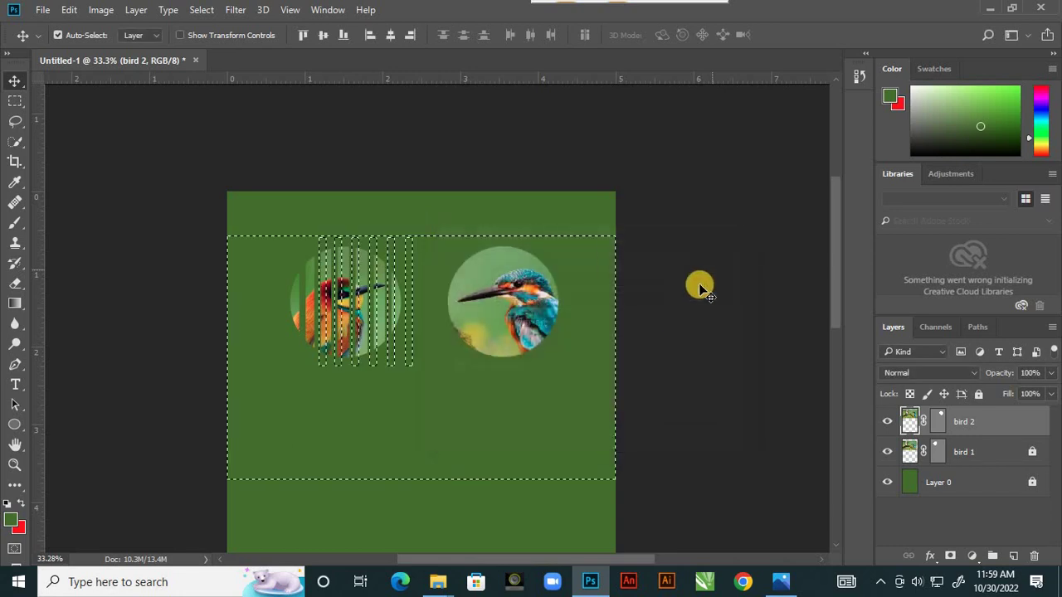
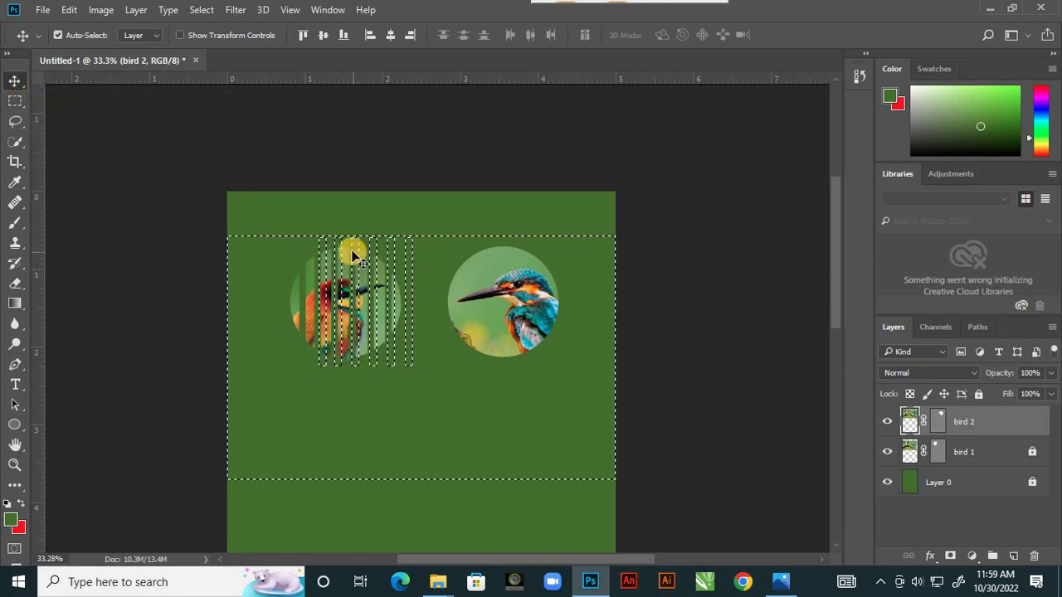
Step: Shift the striped selection onto the kingfisher circle and delete the pixels inside the stripes
left_click(15, 100)
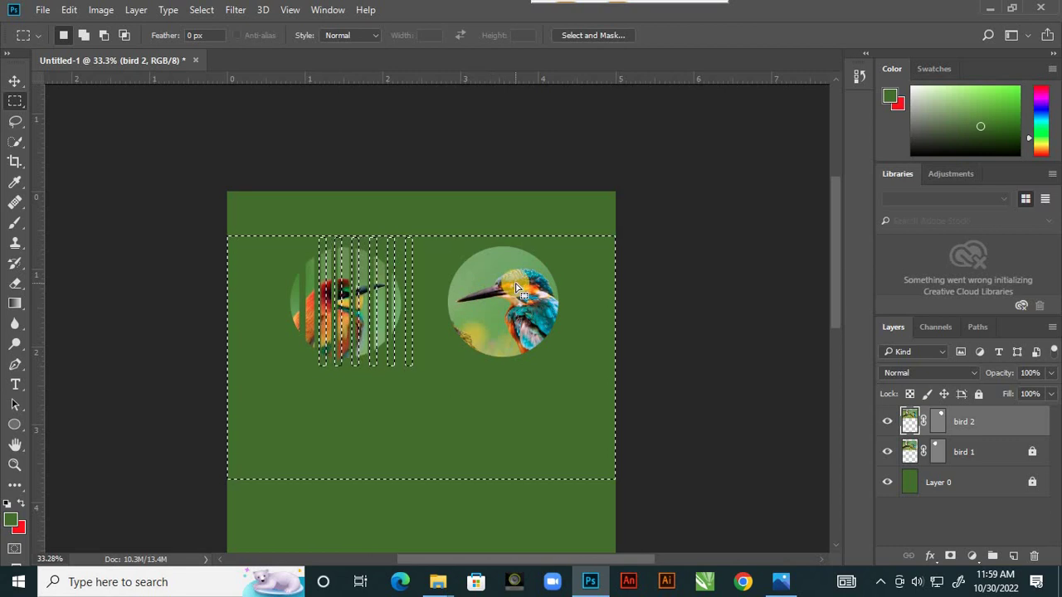
key("shift+Right")
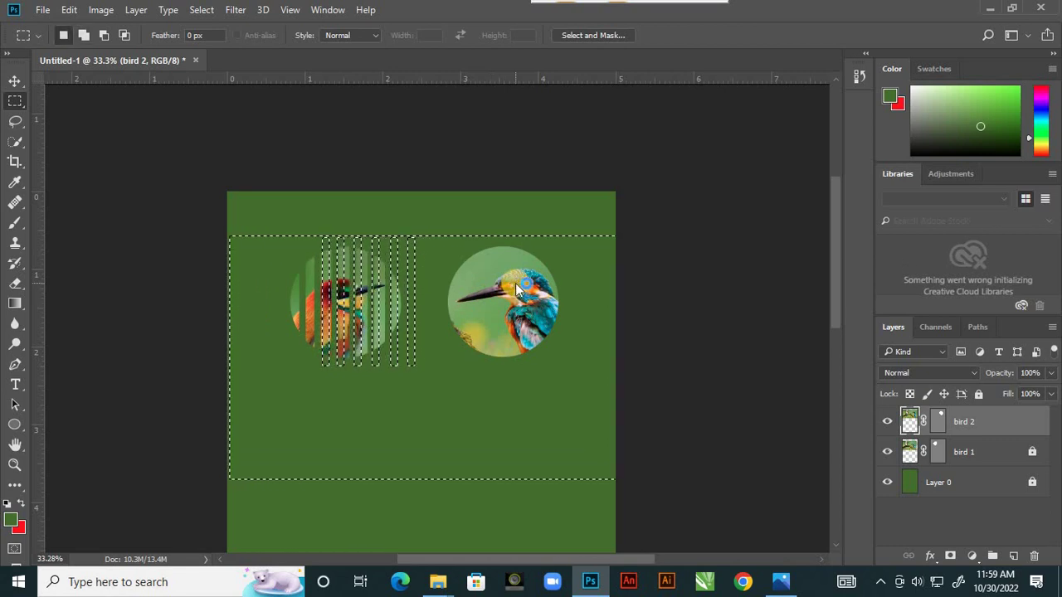
key("shift+Right")
key("shift+Right")
key("shift+Right")
key("shift+Right")
key("shift+Right")
key("shift+Right")
key("shift+Right")
key("shift+Right")
key("shift+Right")
key("shift+Right")
key("shift+Right")
key("shift+Right")
key("shift+Right")
key("shift+Right")
key("shift+Right")
key("shift+Right")
key("shift+Right")
key("shift+Right")
key("shift+Right")
key("shift+Right")
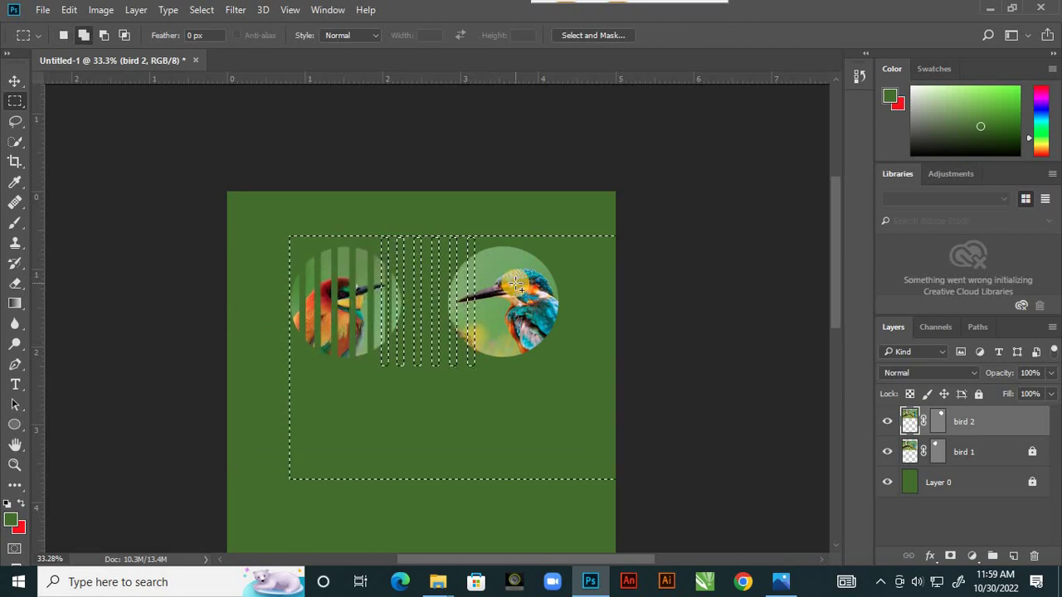
key("shift+Right")
key("shift+Right")
key("shift+Right")
key("shift+Right")
key("shift+Right")
key("shift+Right")
key("shift+Right")
key("shift+Right")
key("shift+Right")
key("shift+Right")
key("shift+Right")
key("shift+Right")
key("shift+Right")
key("shift+Right")
key("shift+Right")
key("shift+Right")
key("shift+Right")
key("shift+Right")
key("shift+Right")
key("shift+Right")
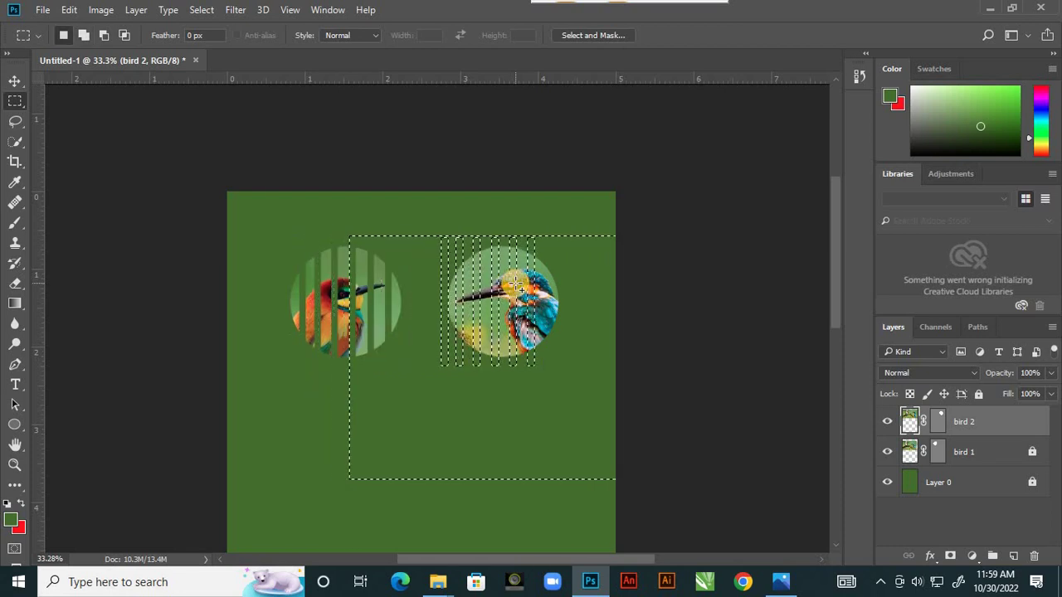
key("shift+Right")
key("shift+Right")
key("shift+Right")
key("shift+Right")
key("shift+Right")
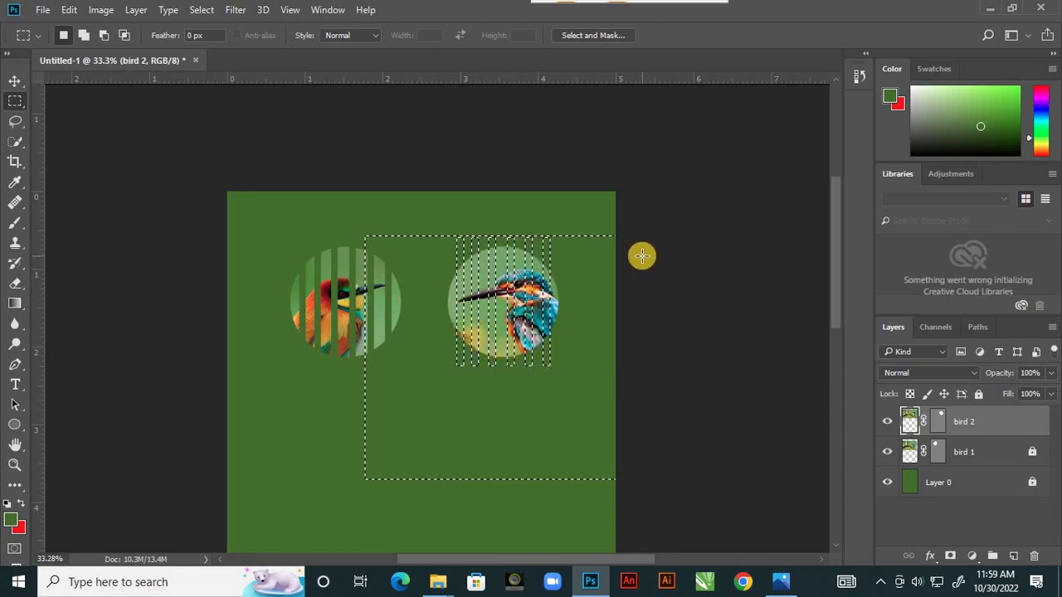
left_click(14, 82)
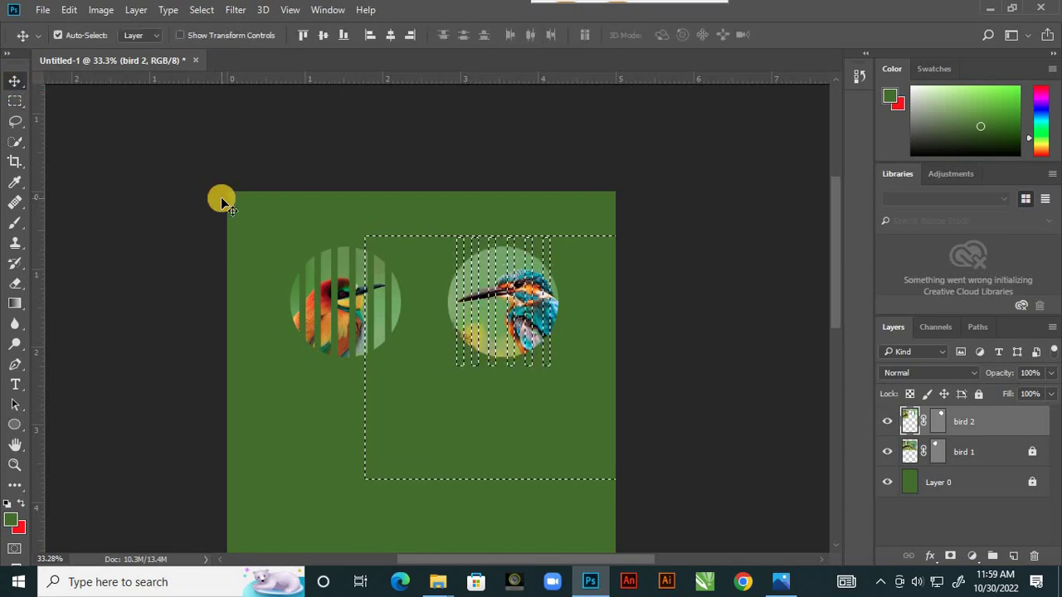
key("Delete")
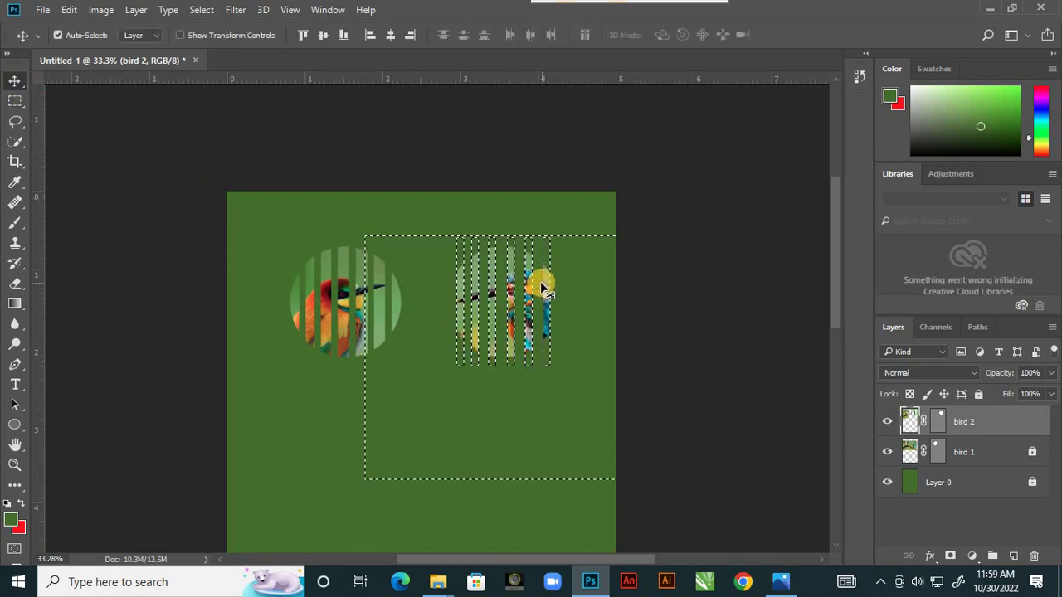
Step: Invert the selection, move the kingfisher picture down and left, then deselect
scroll(541, 288, "up", 4)
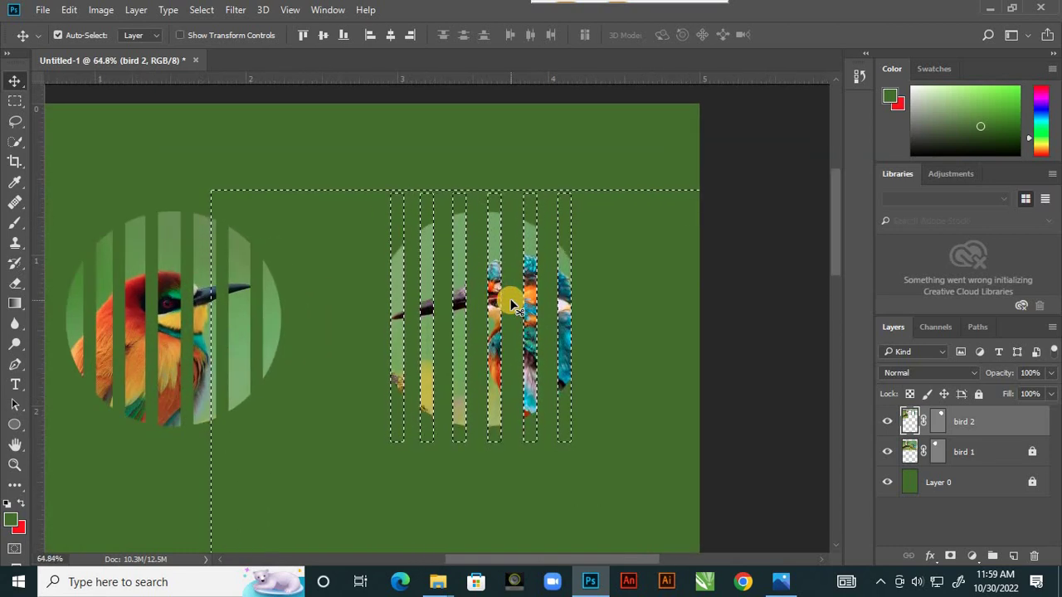
scroll(514, 305, "down", 3)
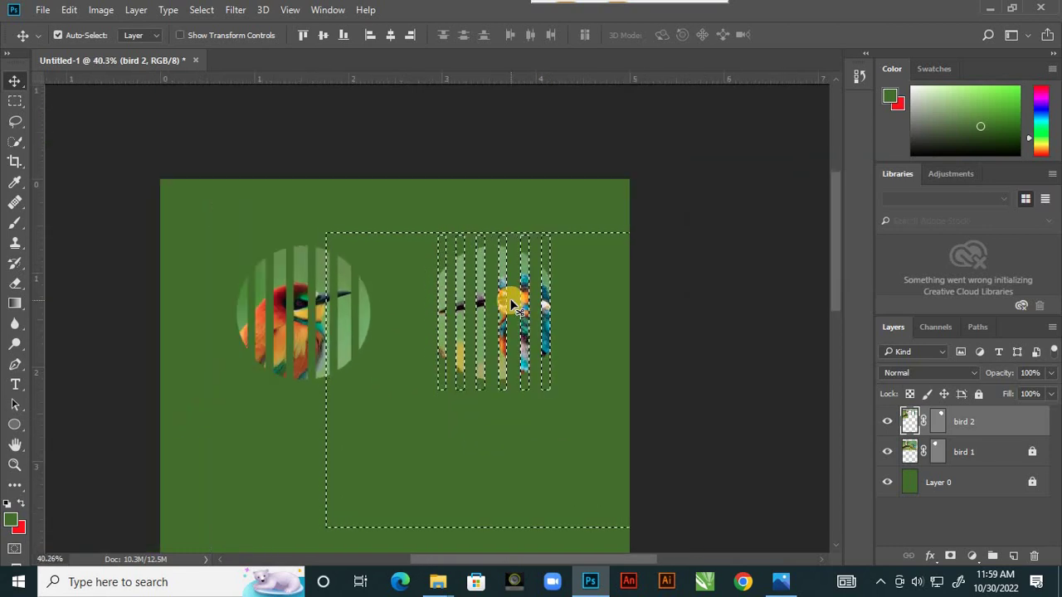
left_click_drag(510, 307, 510, 307)
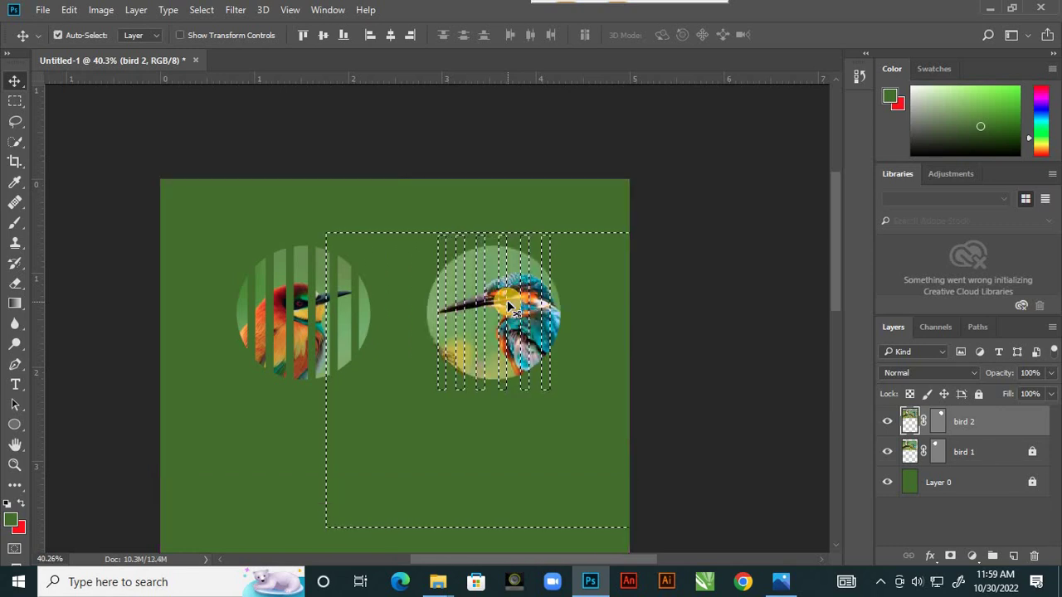
left_click(15, 100)
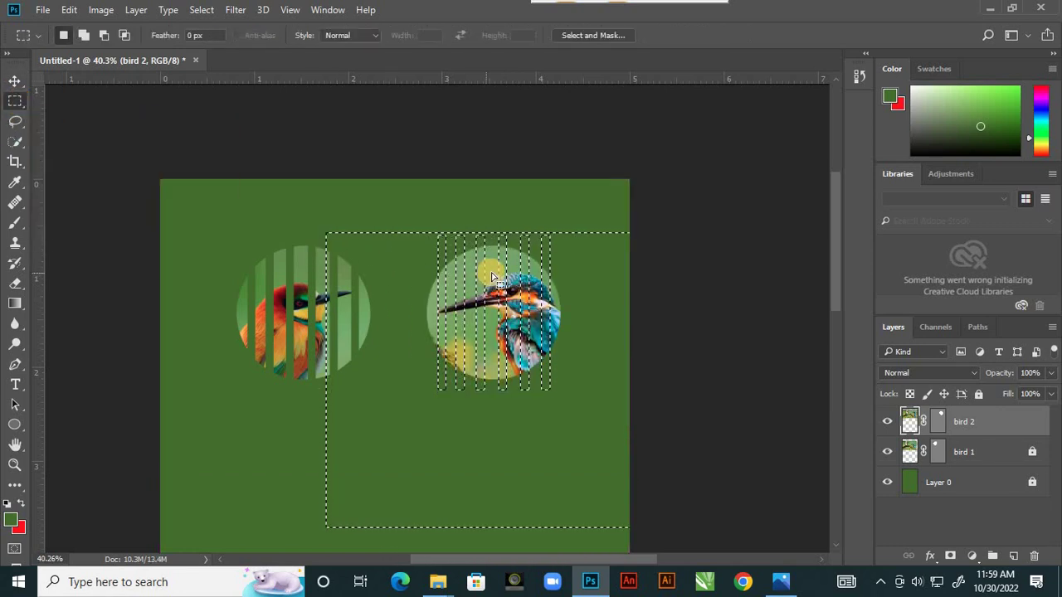
right_click(492, 239)
left_click(524, 267)
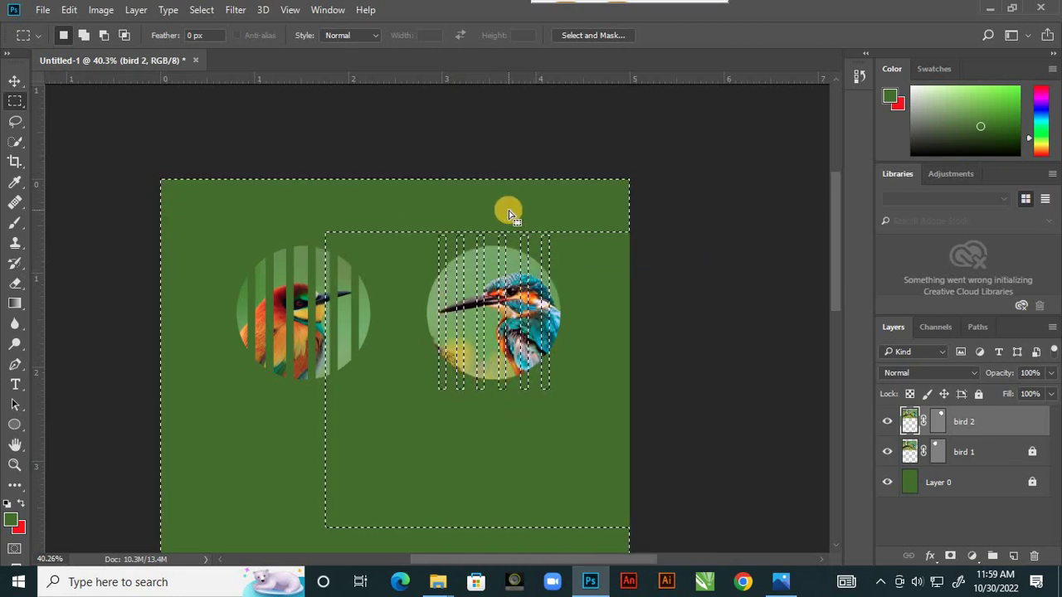
left_click_drag(507, 217, 470, 344)
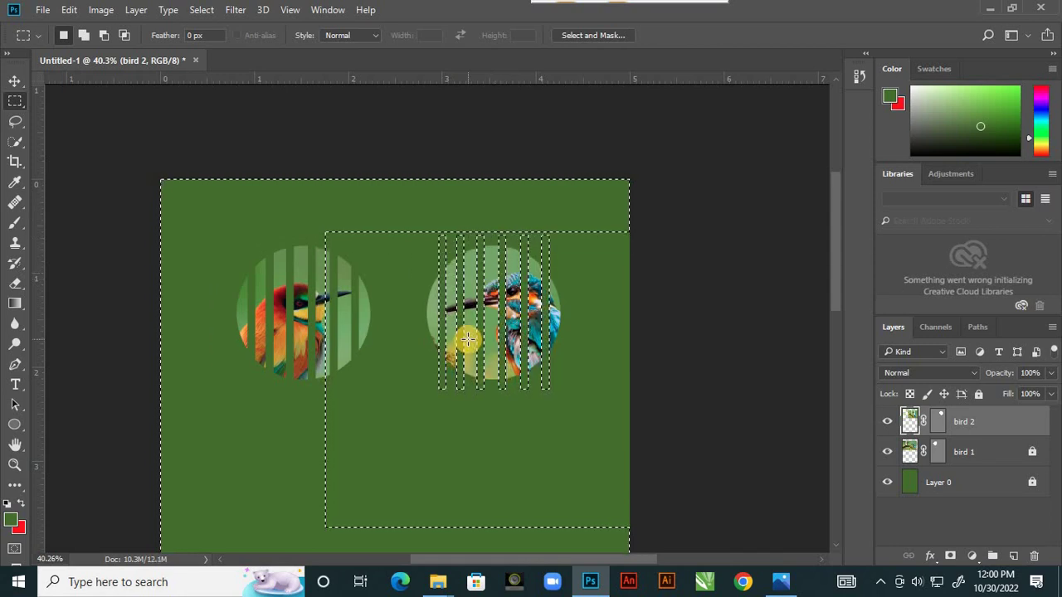
key("ctrl+d")
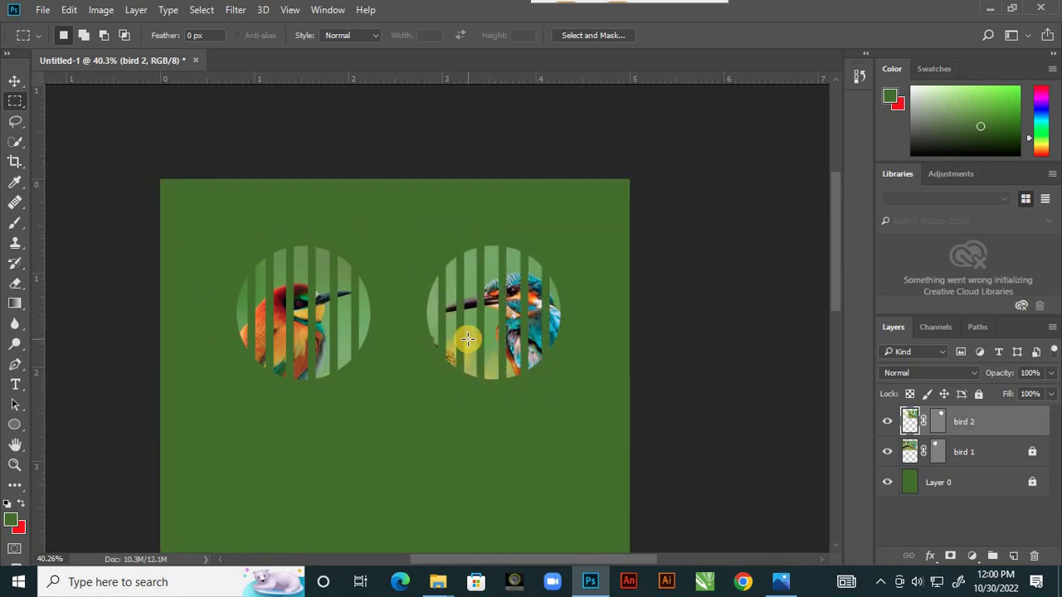
key("ctrl+minus")
key("ctrl+minus")
left_click(15, 81)
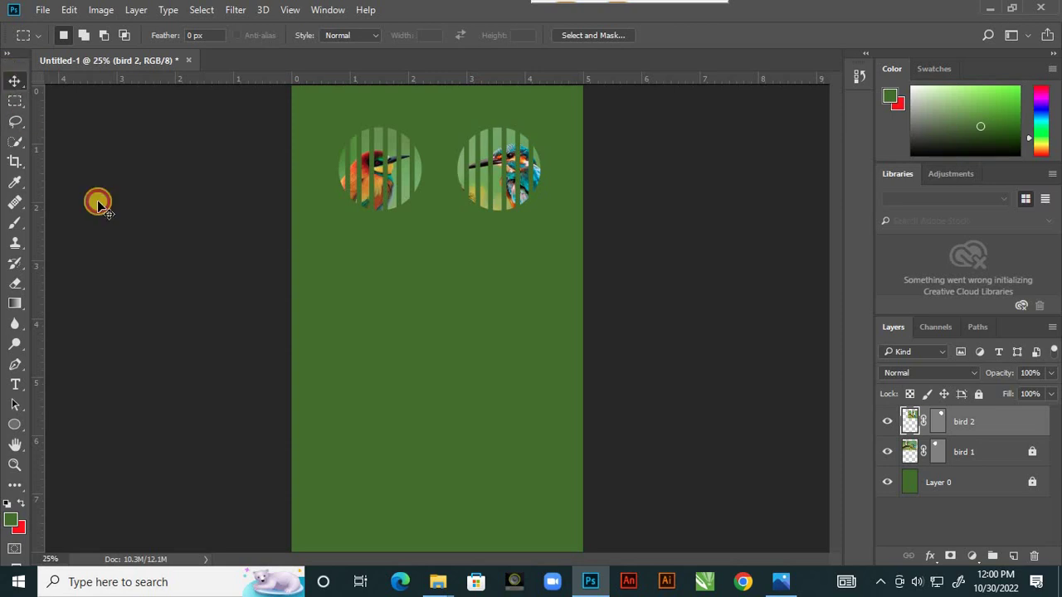
left_click(782, 585)
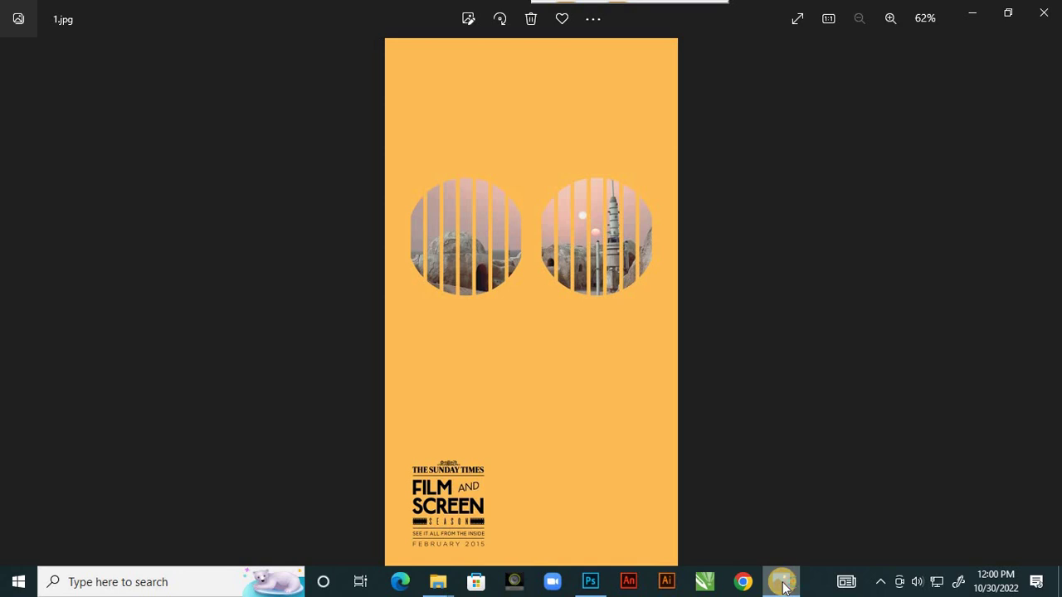
left_click(782, 585)
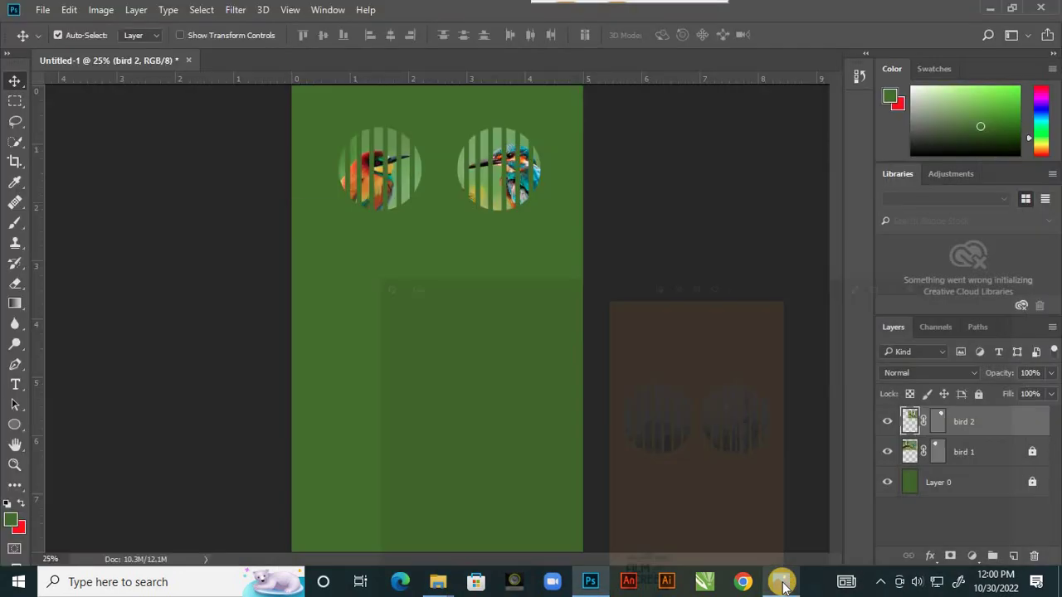
left_click(459, 278)
scroll(459, 278, "down", 2)
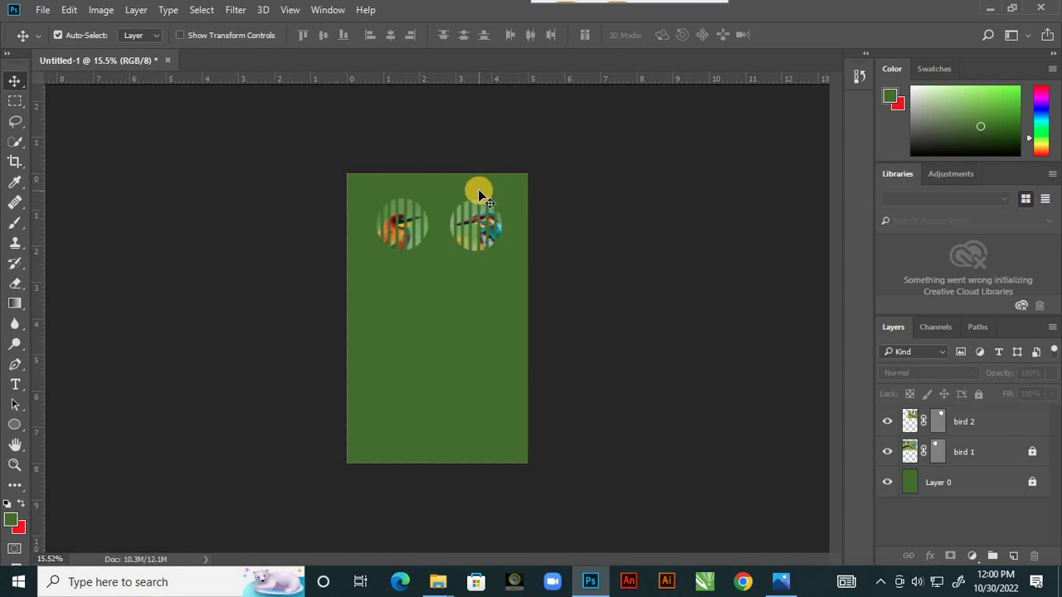
scroll(479, 193, "up", 2)
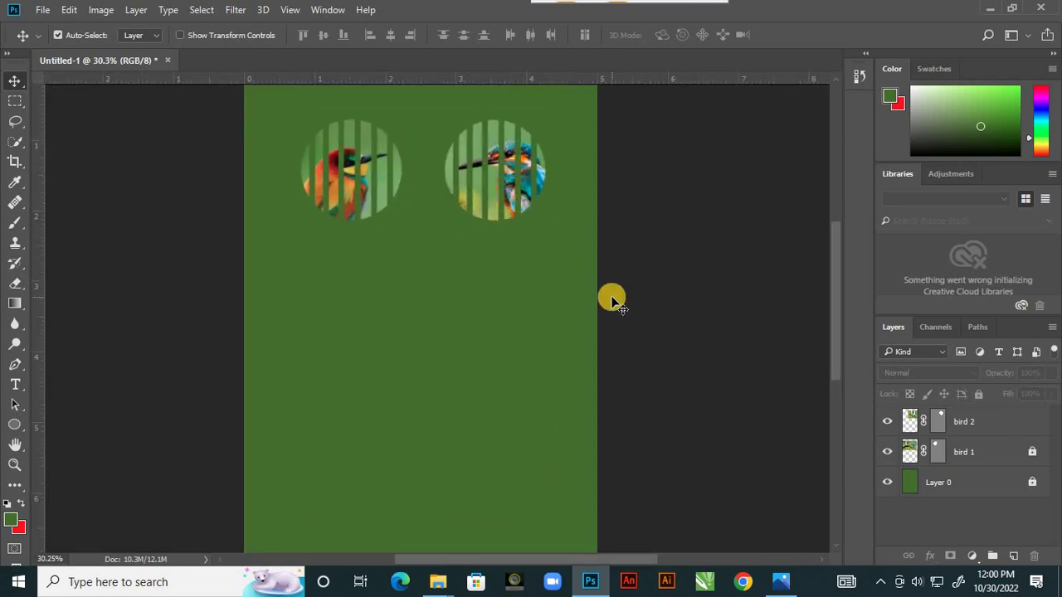
left_click(780, 581)
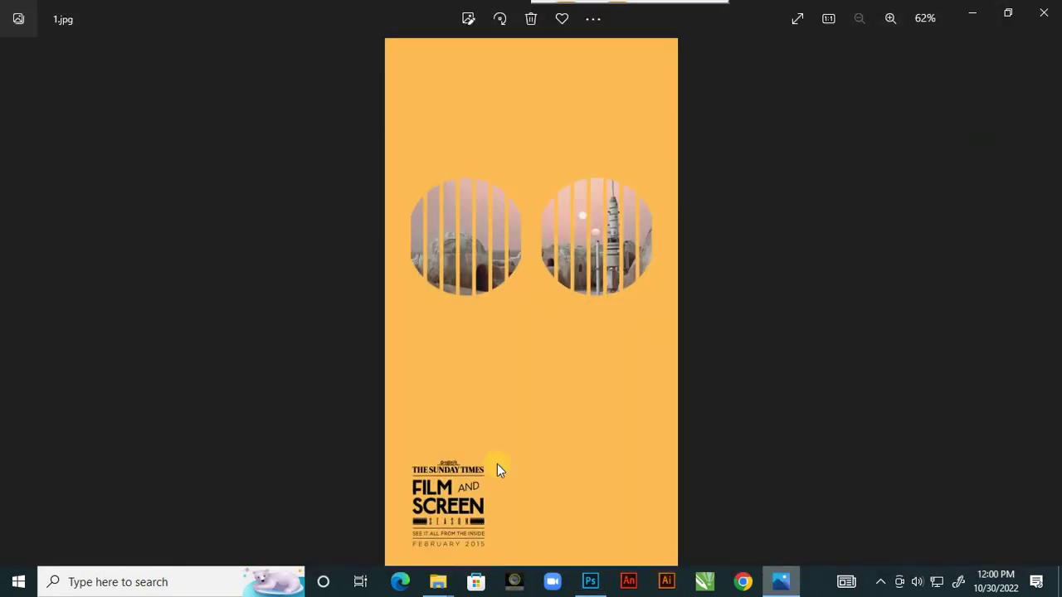
scroll(497, 522, "up", 2)
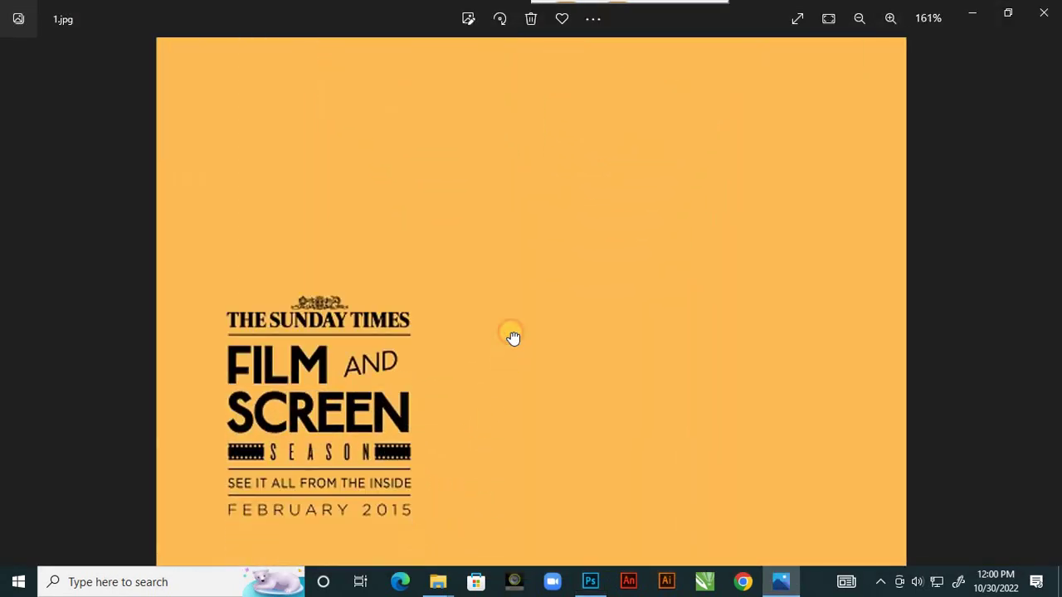
scroll(367, 434, "up", 2)
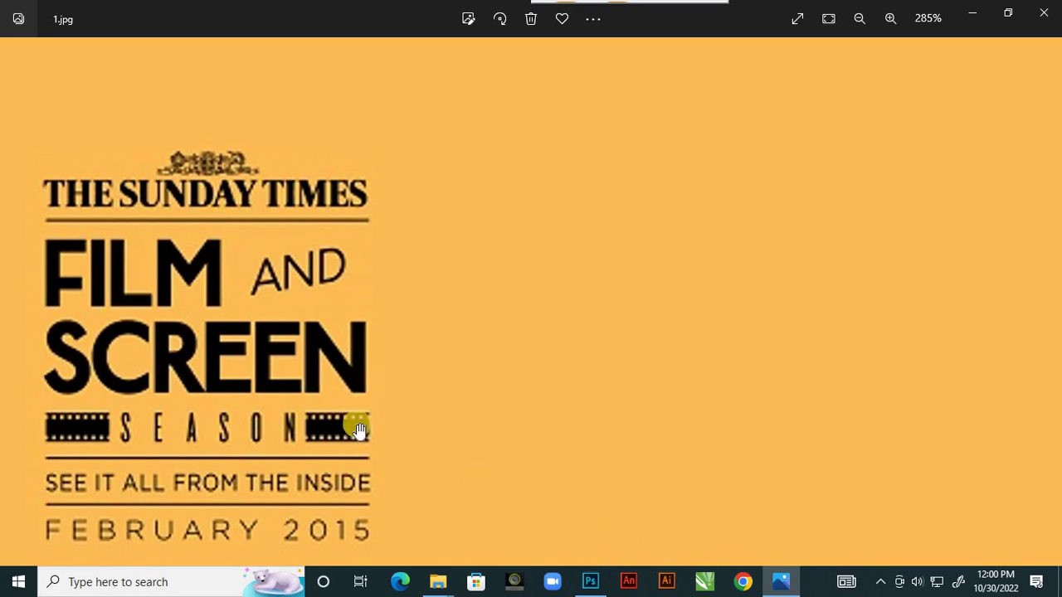
left_click(590, 579)
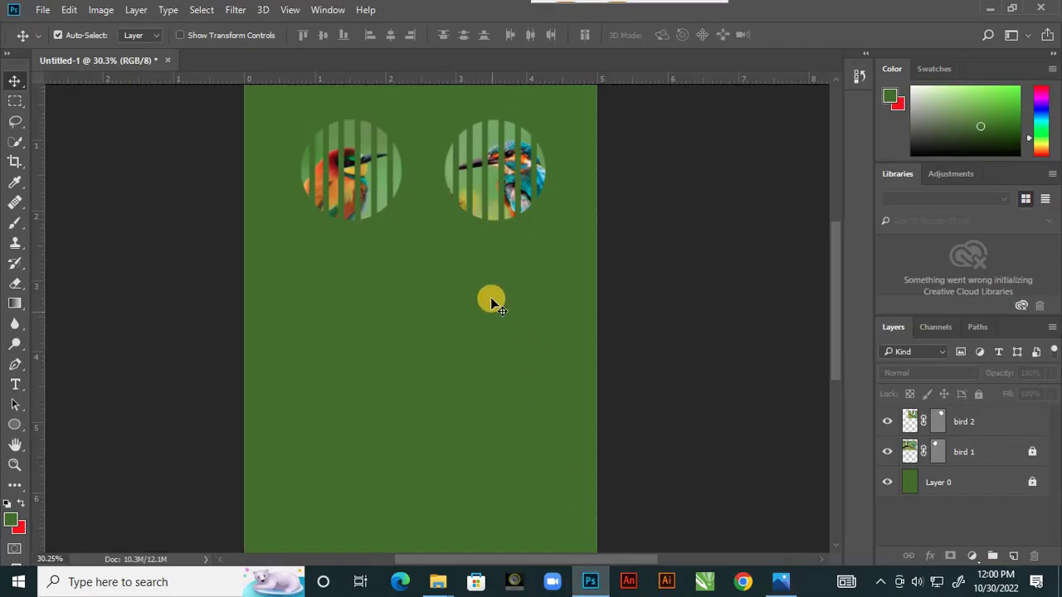
Step: Lock the bird 2 layer completely and add a new empty layer
left_click(989, 423)
left_click(978, 395)
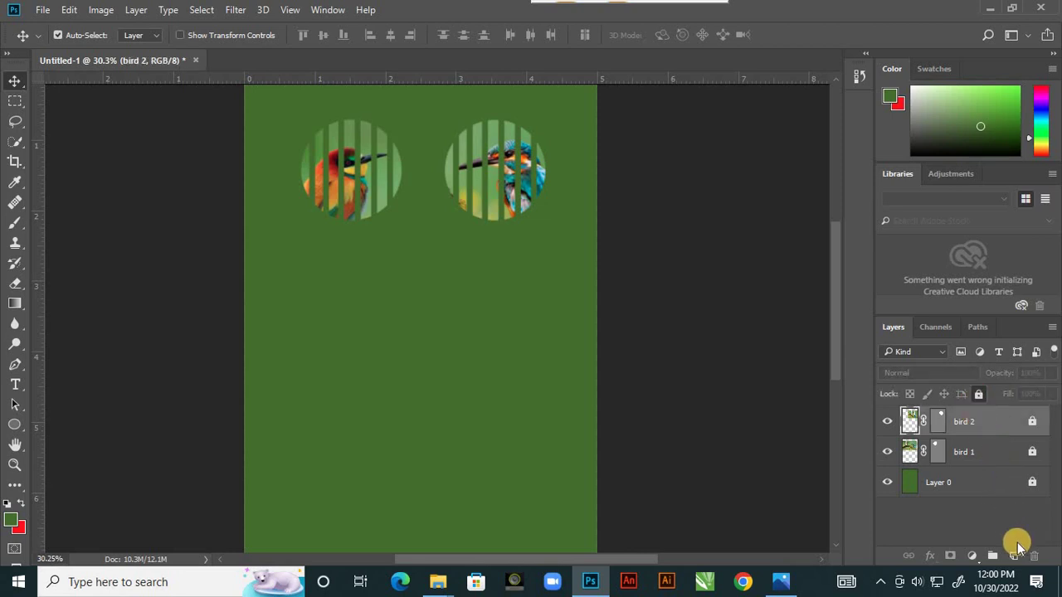
left_click(1014, 555)
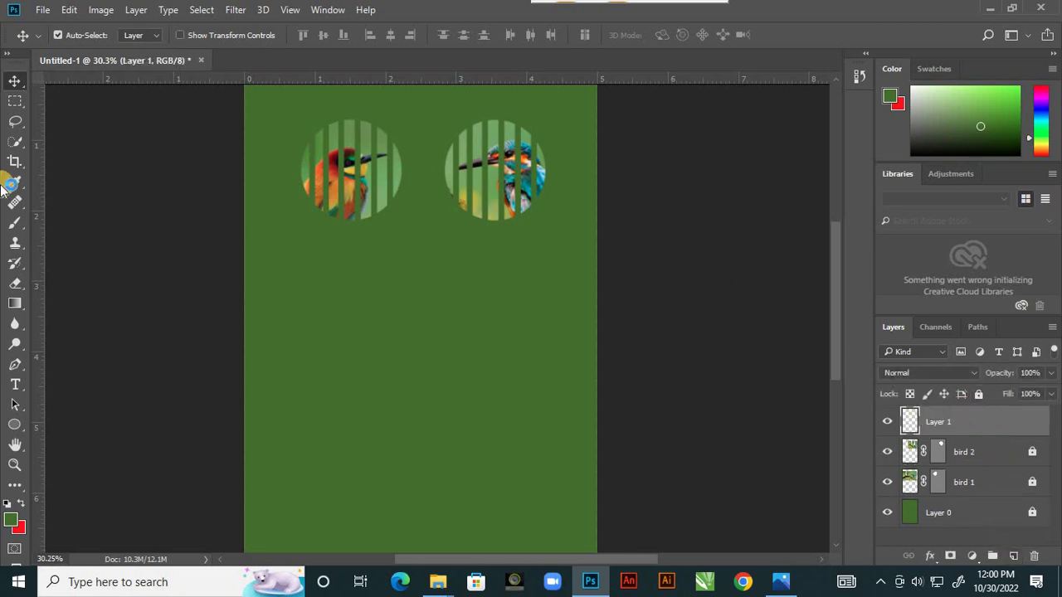
Step: Fill a rectangle below the bird circles with near-black #181817, then deselect
left_click(15, 101)
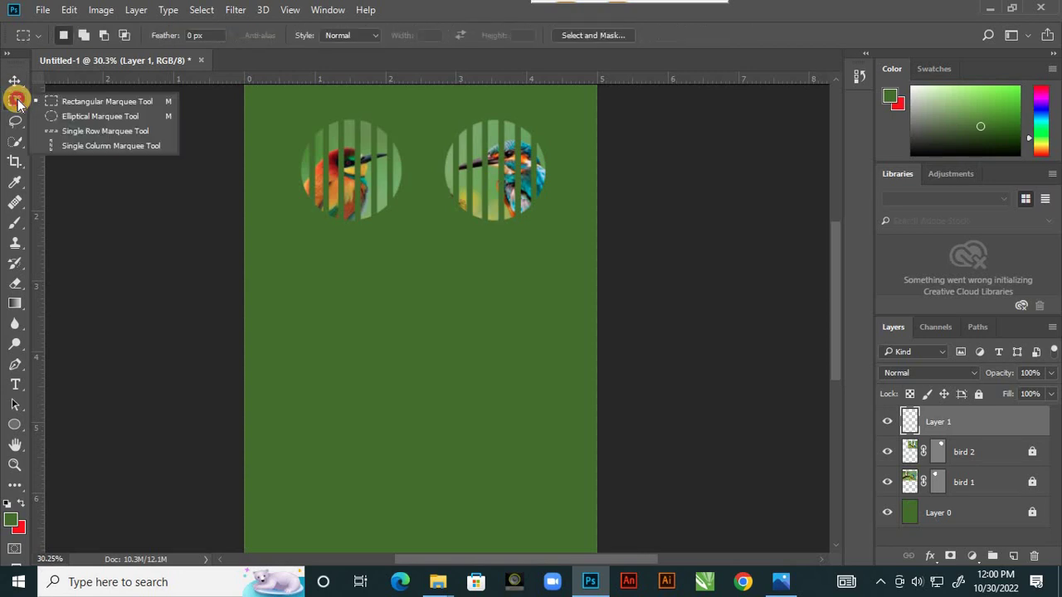
left_click(67, 103)
left_click_drag(319, 318, 453, 379)
left_click(448, 383)
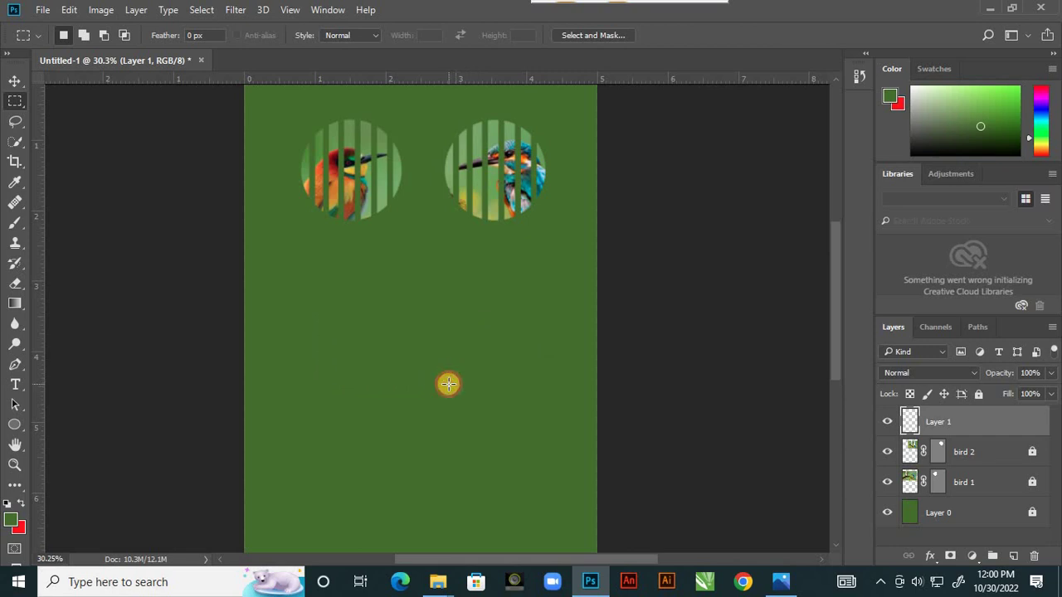
left_click(11, 518)
left_click(590, 448)
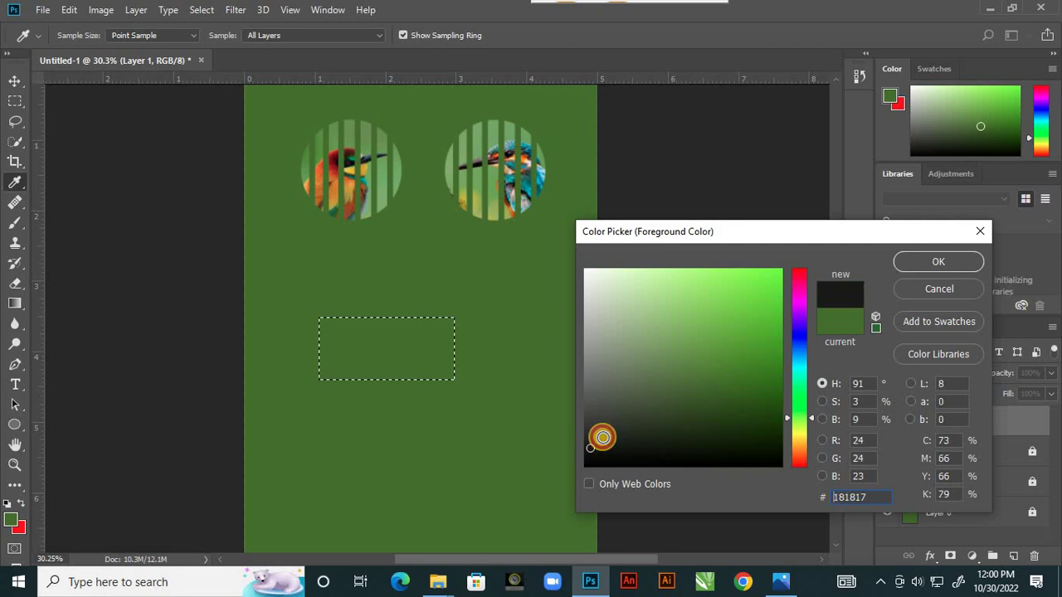
left_click(904, 263)
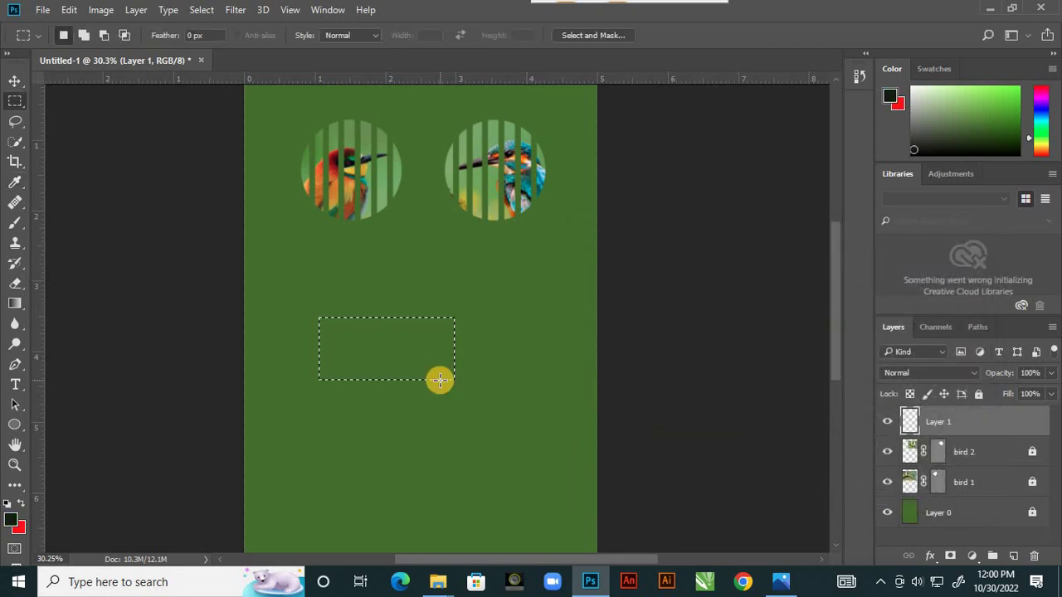
key("alt+BackSpace")
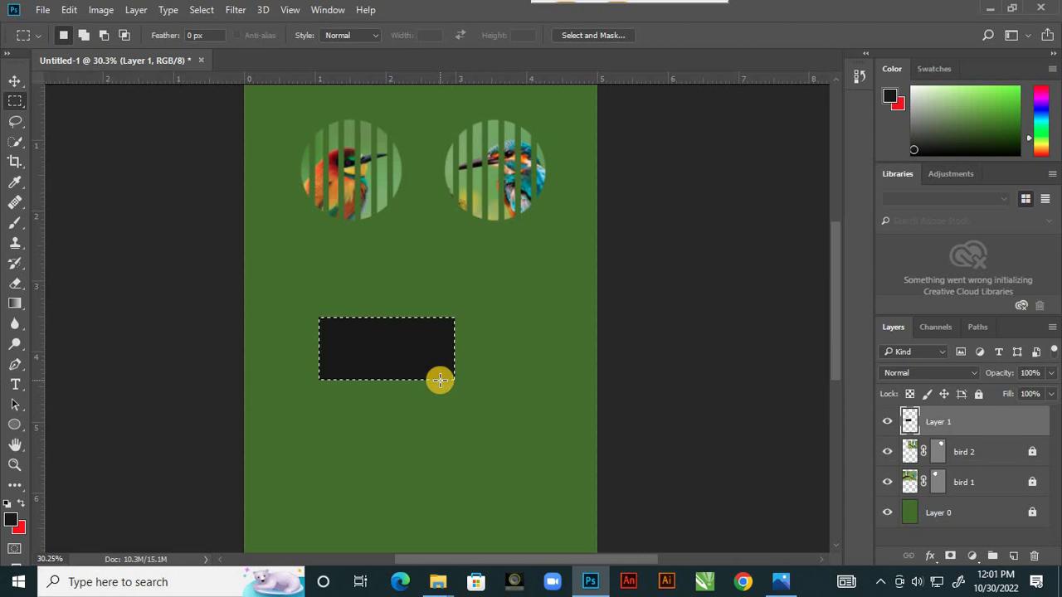
key("ctrl+d")
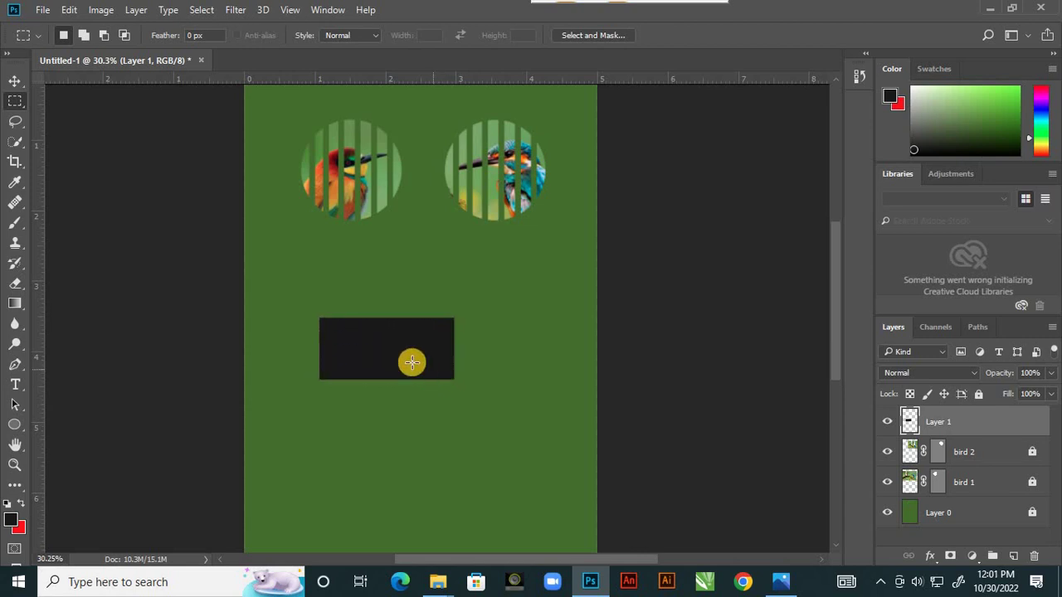
Step: Cut the first five small square holes along the top edge of the dark rectangle
scroll(339, 339, "up", 5)
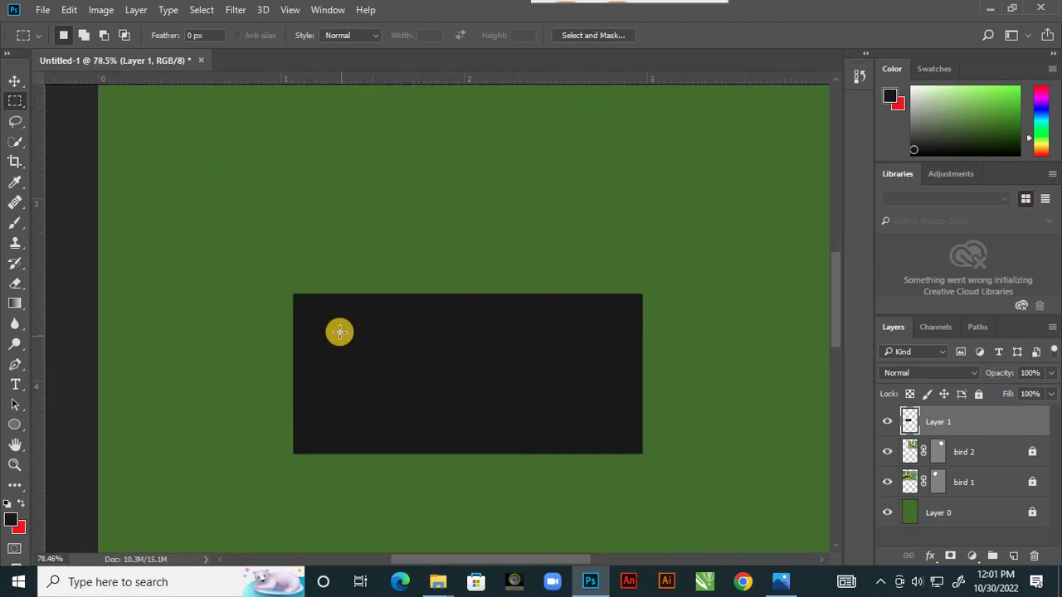
scroll(335, 329, "up", 2)
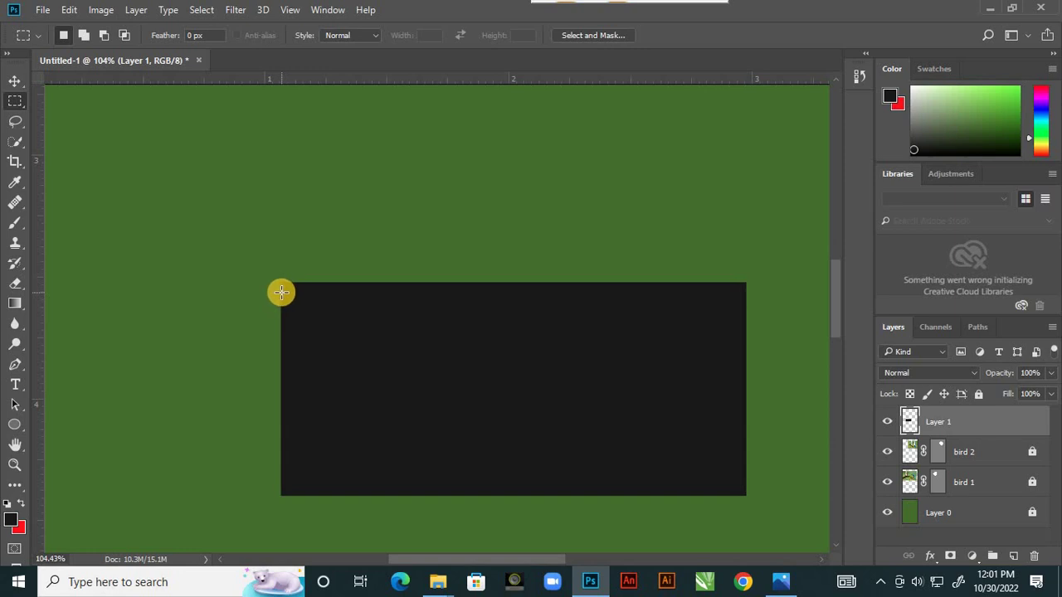
left_click_drag(280, 294, 302, 307)
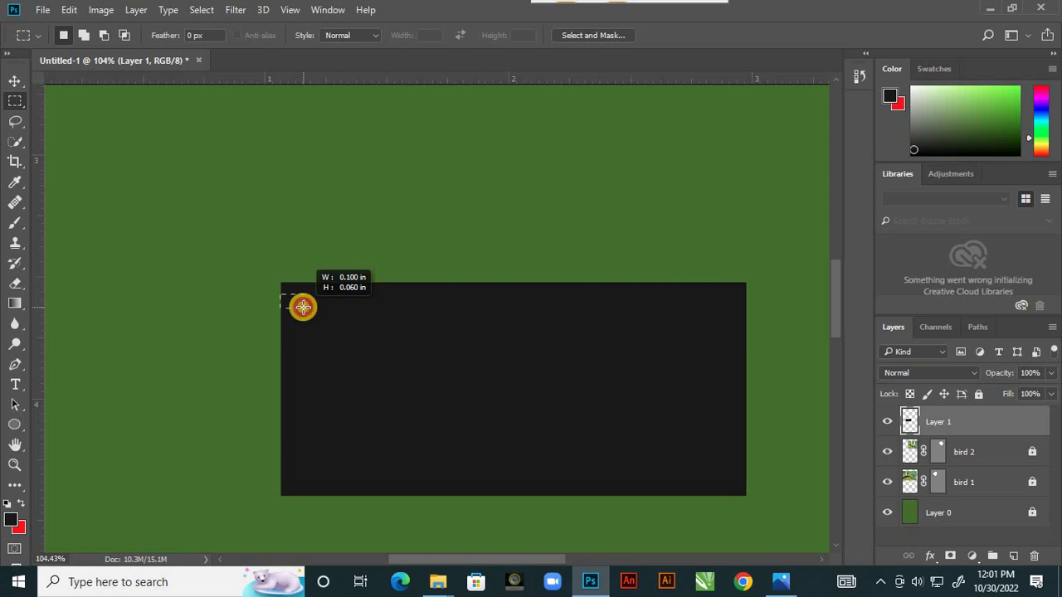
left_click_drag(303, 307, 304, 310)
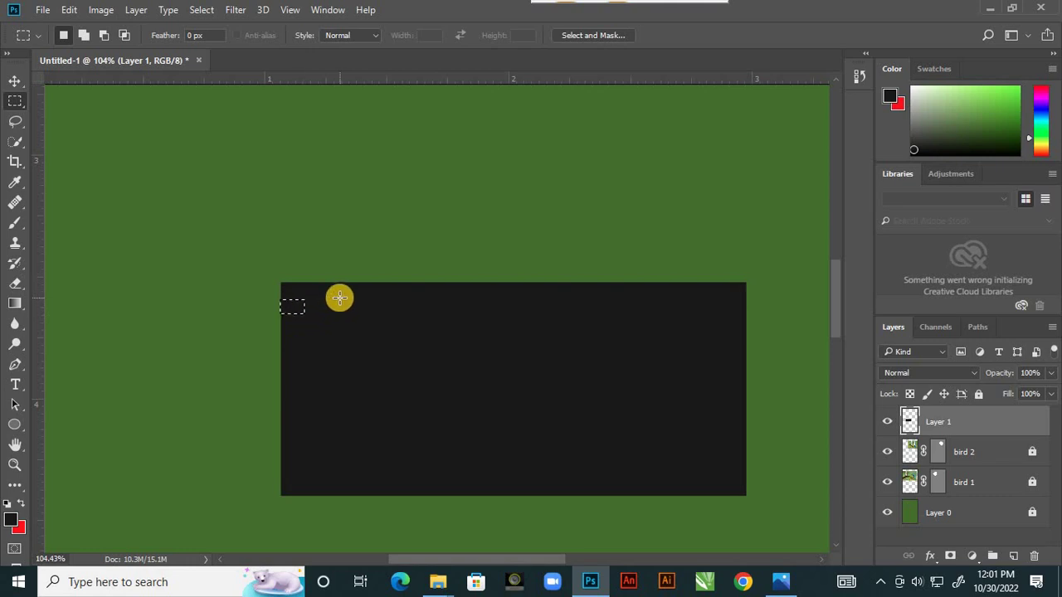
key("Delete")
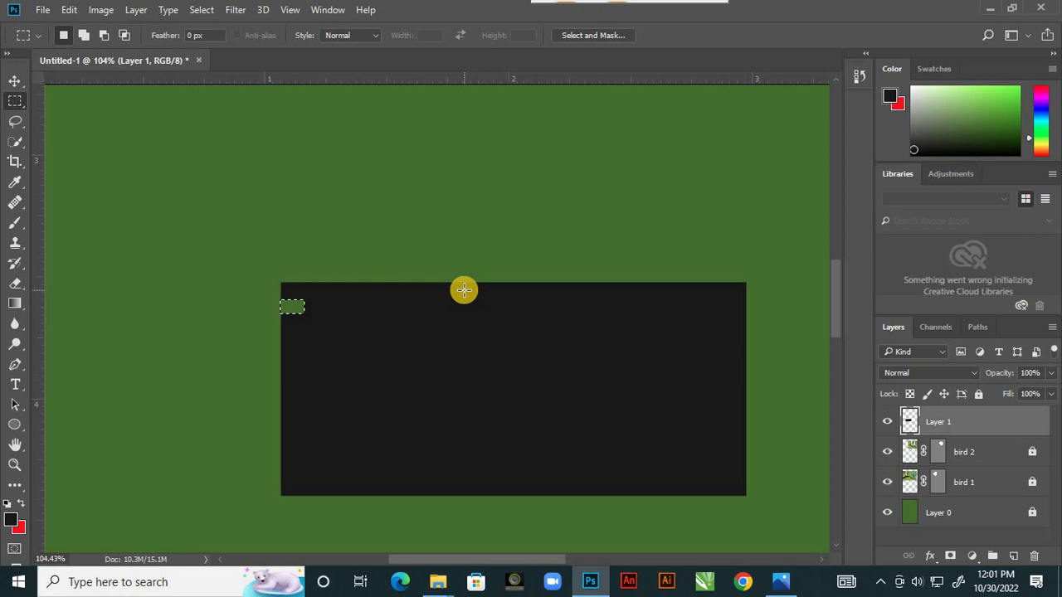
key("shift")
key("shift+Right")
key("Delete")
key("shift+Right")
key("shift+Right")
key("shift+Right")
key("shift+Right")
key("shift+Right")
key("shift+Right")
key("Delete")
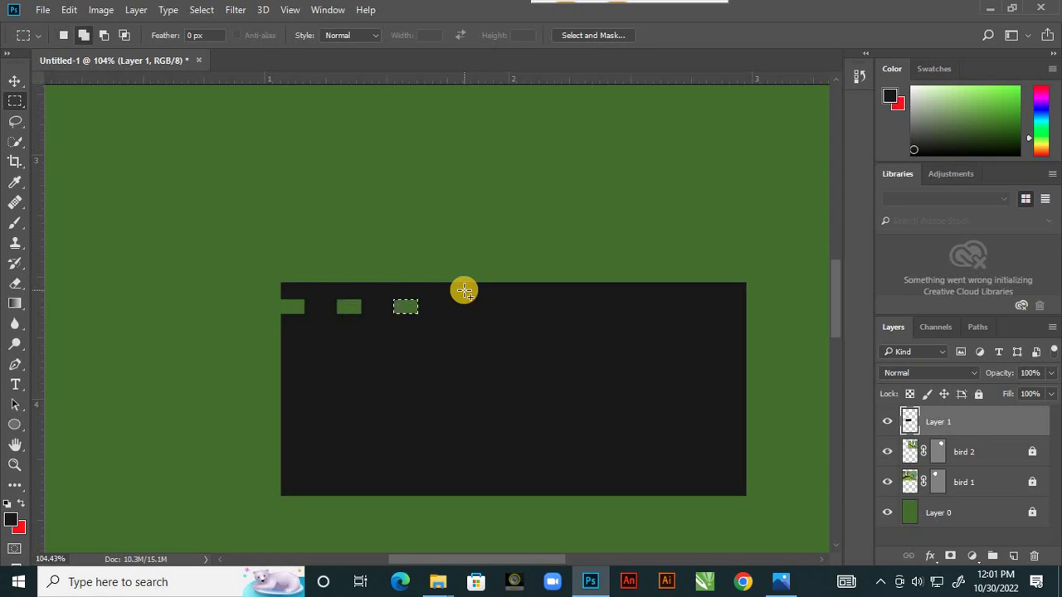
key("shift+Right")
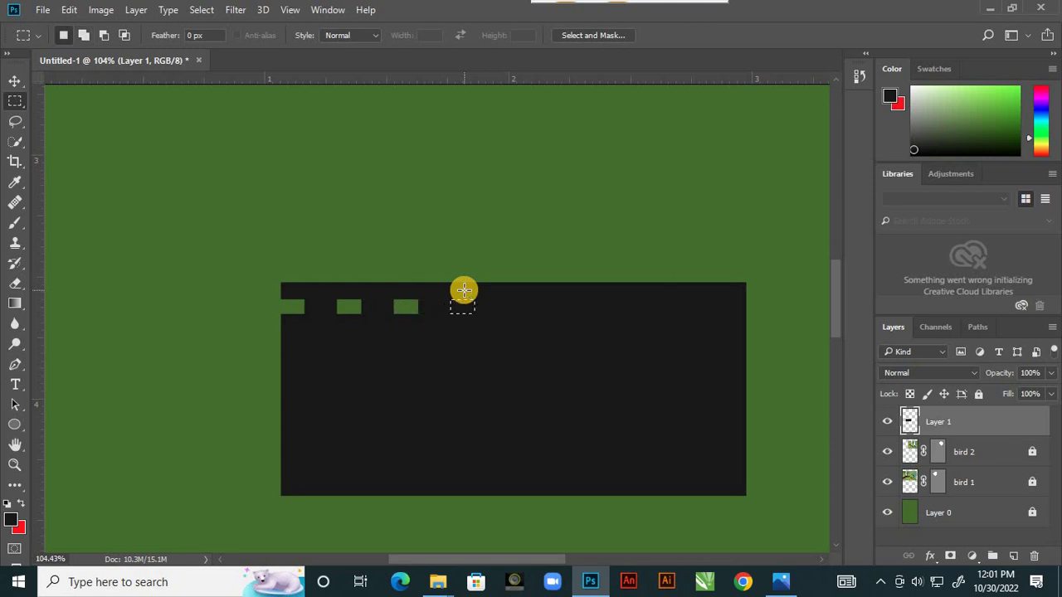
key("Delete")
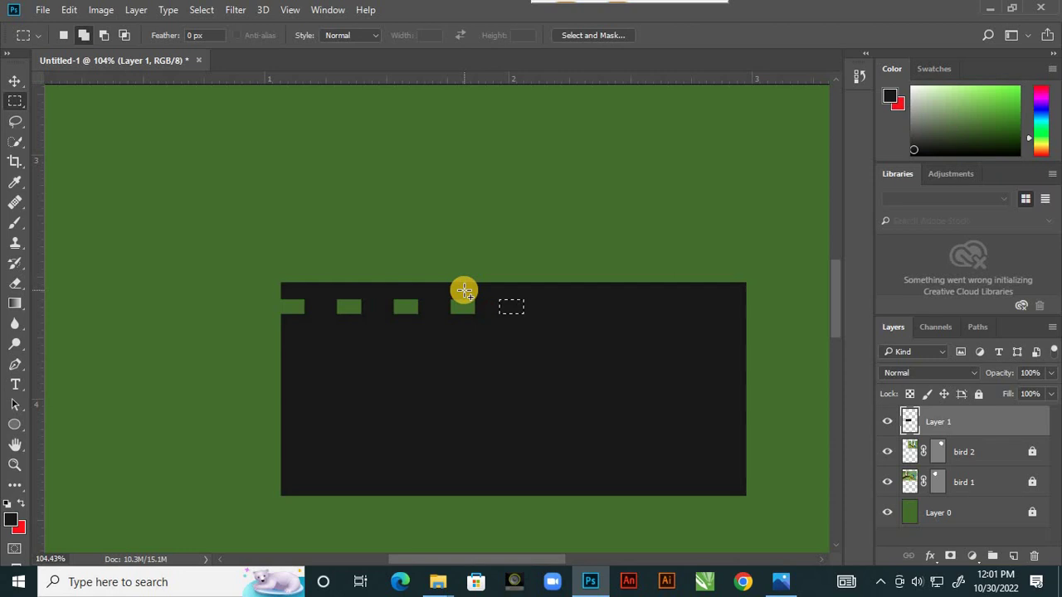
key("shift+Right")
key("Delete")
Step: Cut the remaining top holes out to the strip's right edge and drop the selection
key("shift")
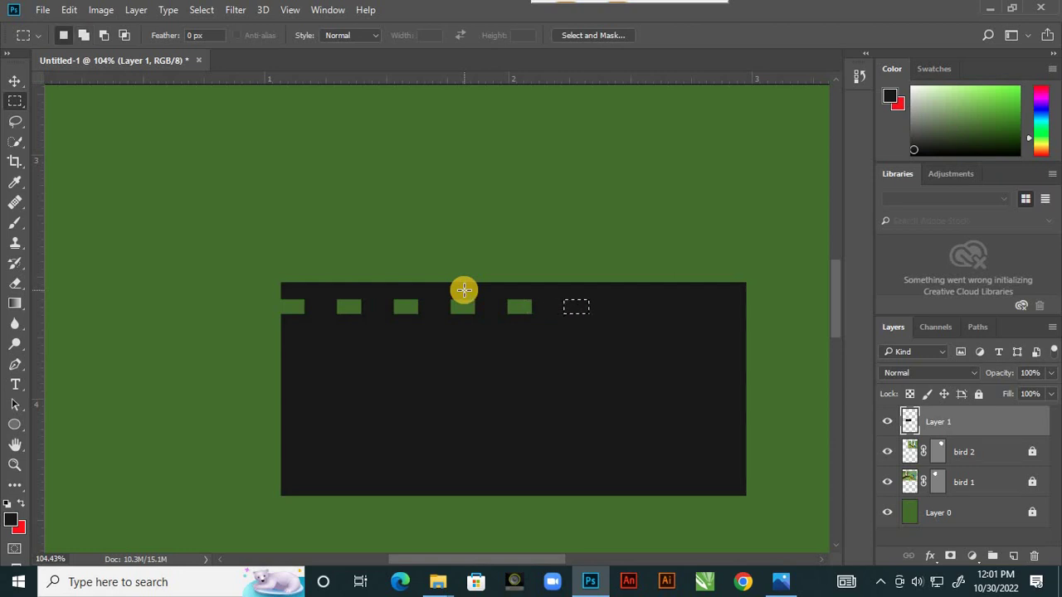
key("Delete")
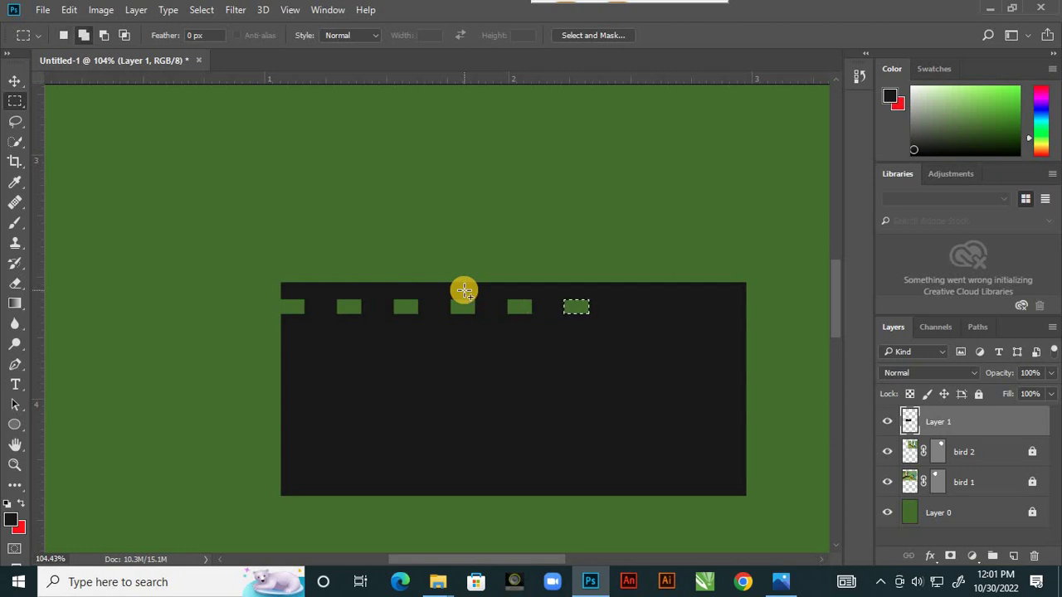
key("shift+Right")
key("shift+Right")
key("shift+Right")
key("shift+Right")
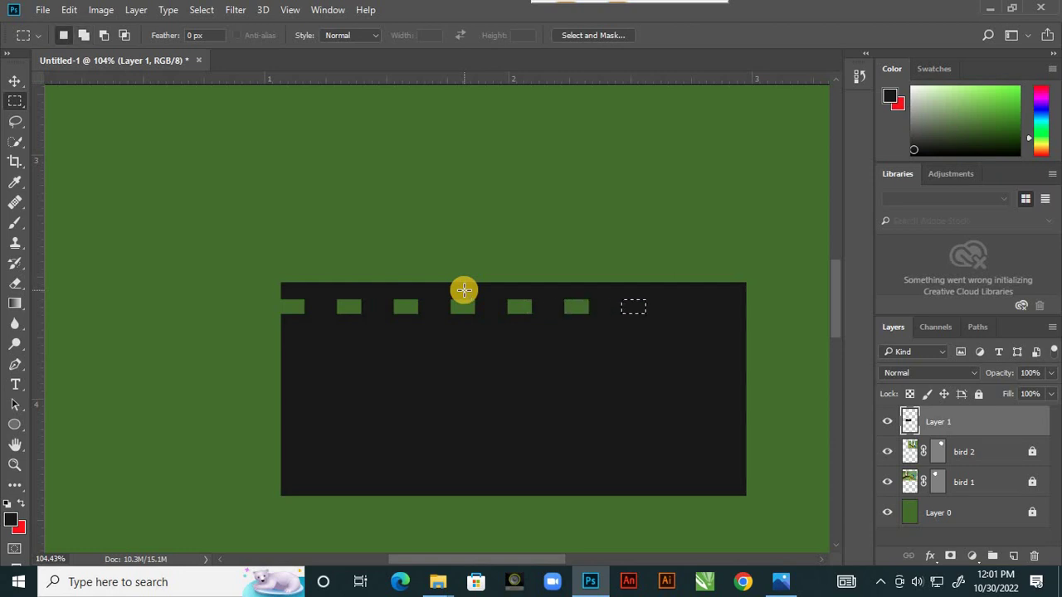
key("Delete")
key("shift+Right")
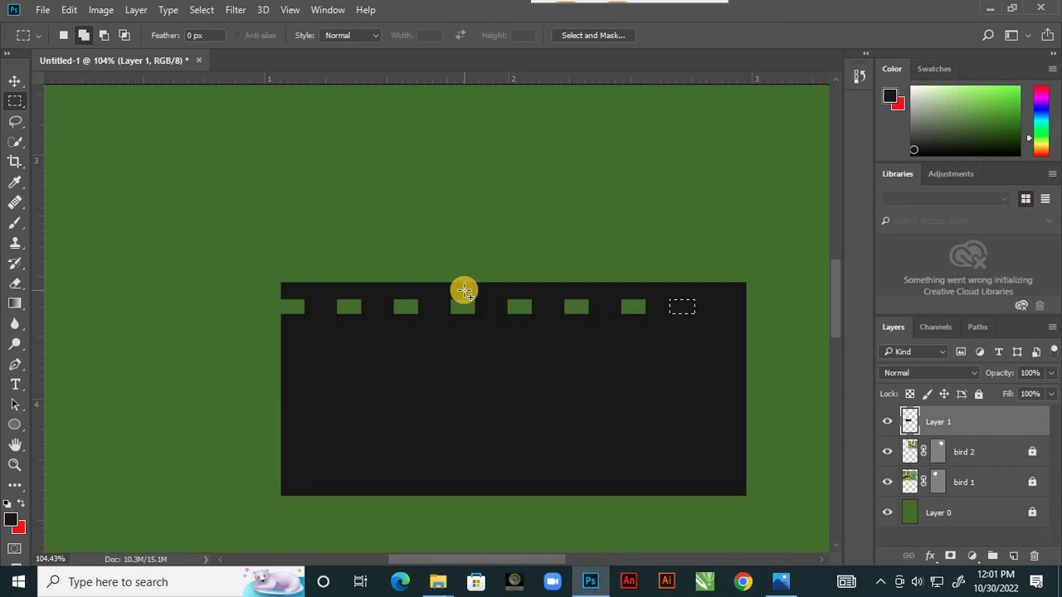
key("shift+Right")
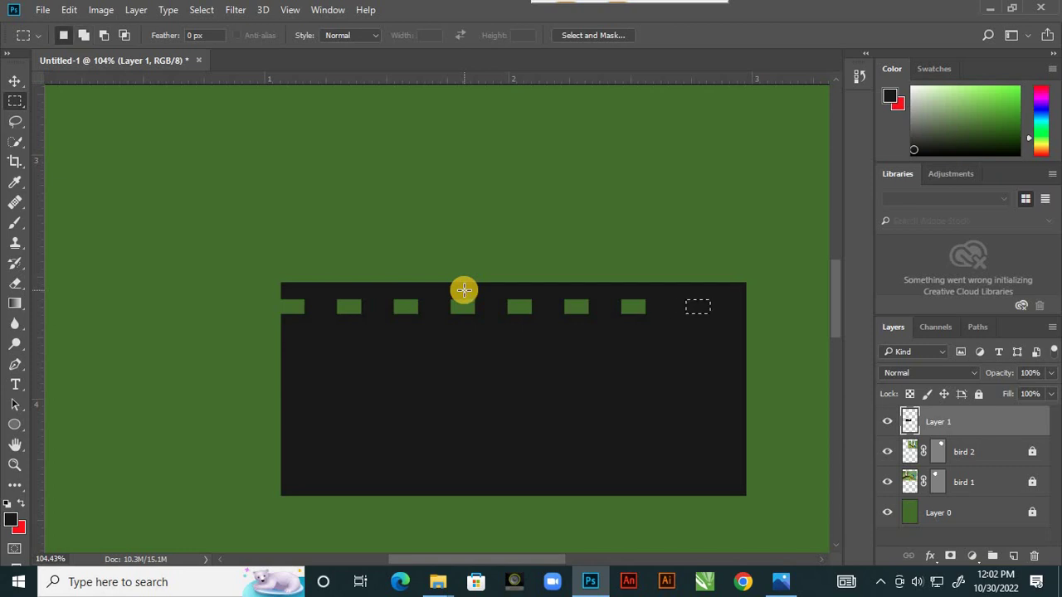
key("shift+Left")
key("Delete")
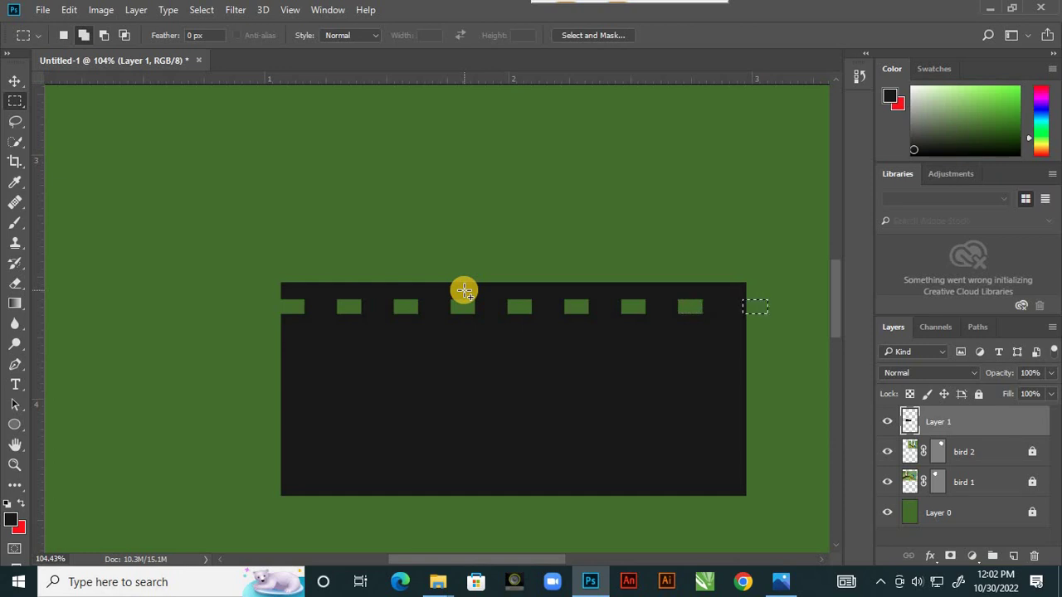
key("shift+Left")
key("Delete")
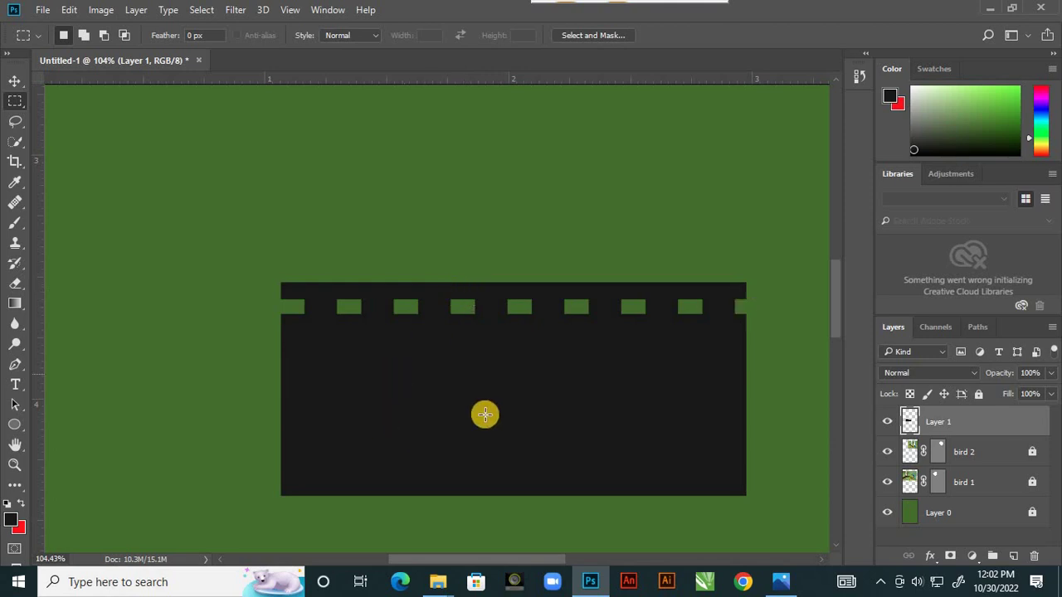
left_click(486, 410)
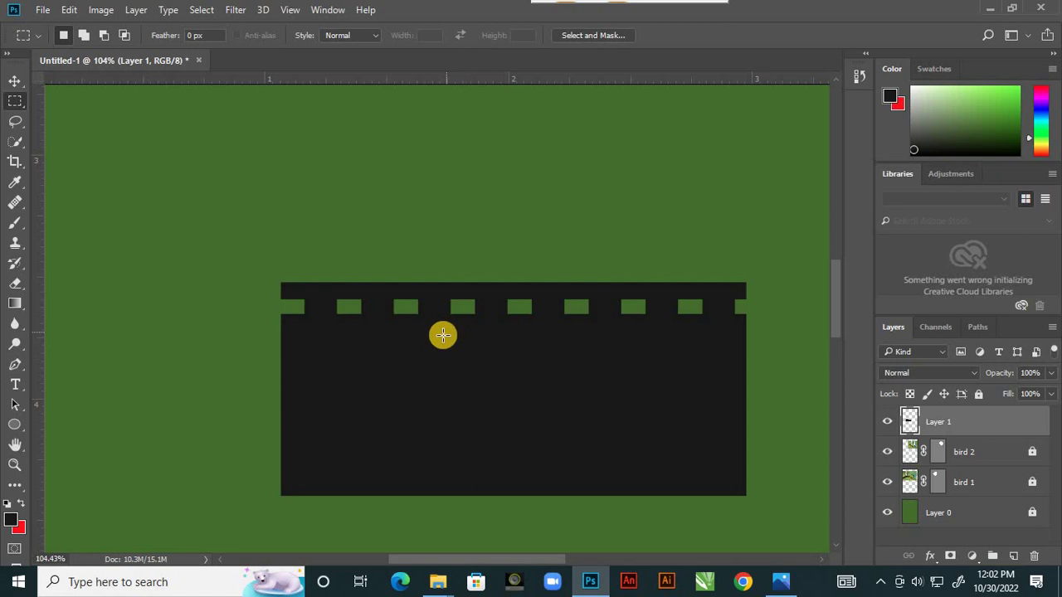
Step: Select the seven green top holes with the Magic Wand
left_click_drag(20, 148, 73, 162)
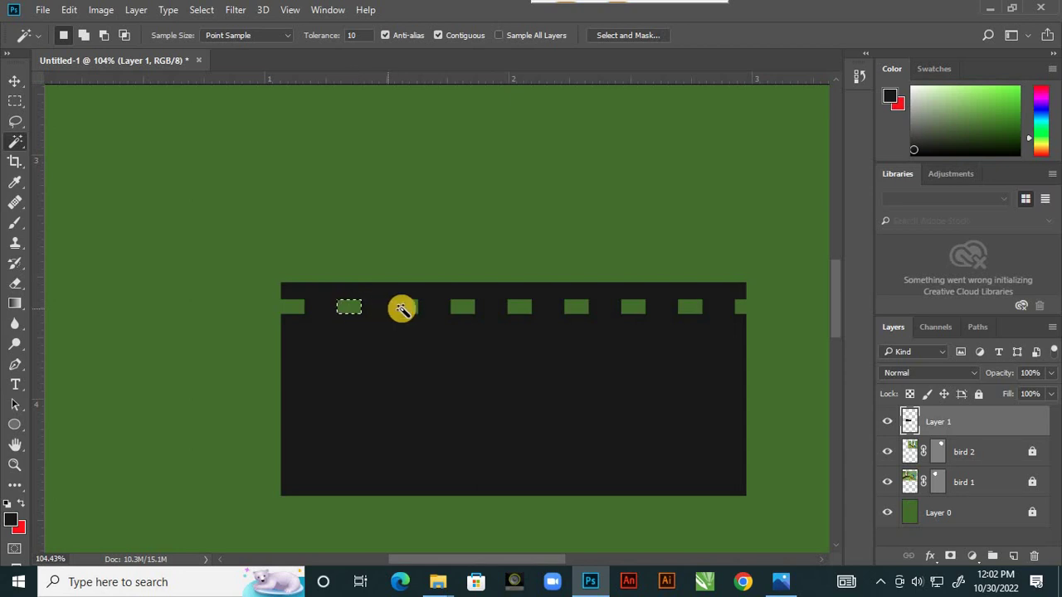
left_click(406, 308, "shift")
left_click(462, 309, "shift")
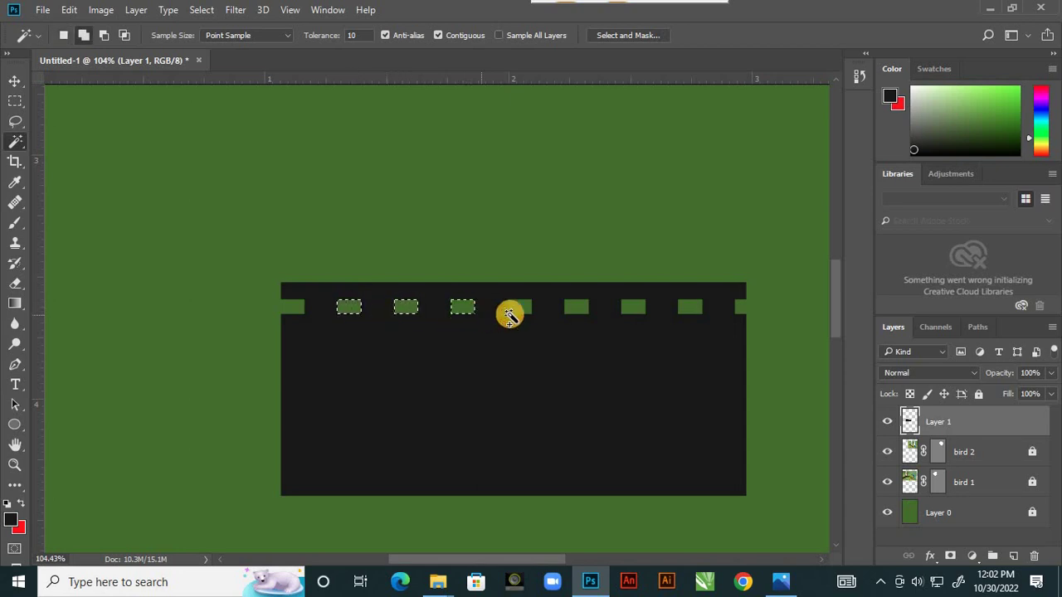
left_click(519, 308, "shift")
left_click(576, 307, "shift")
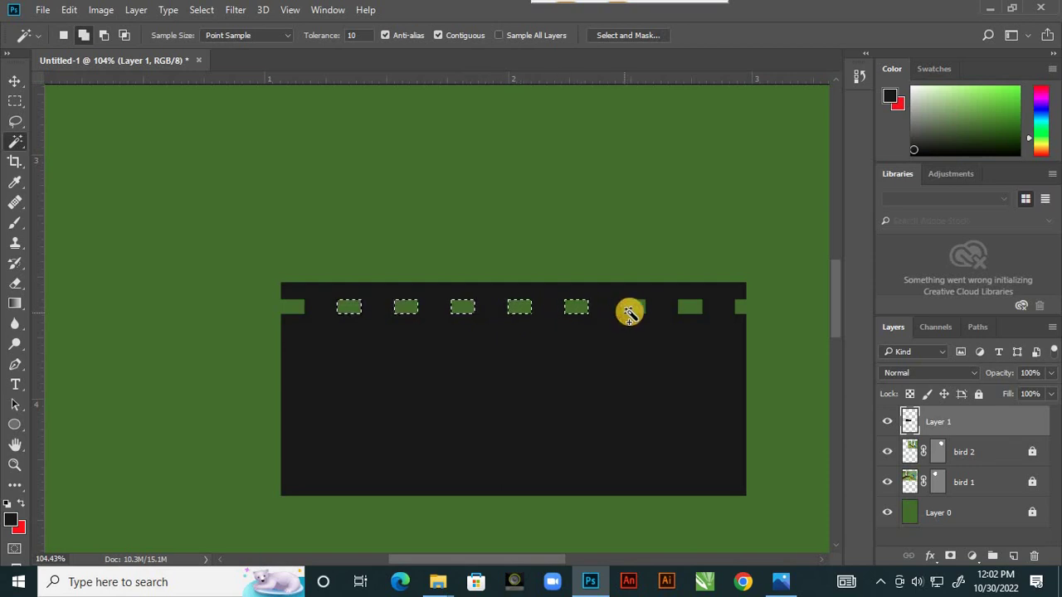
left_click(656, 308, "shift")
left_click(688, 308, "shift")
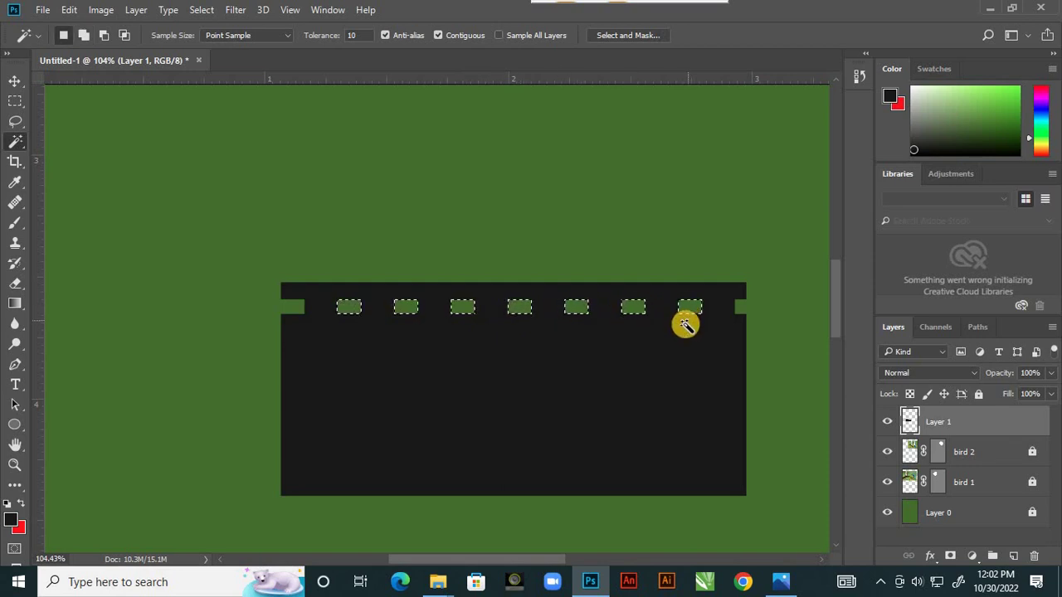
Step: Move the hole outlines down and cut matching holes along the bottom edge
left_click(15, 100)
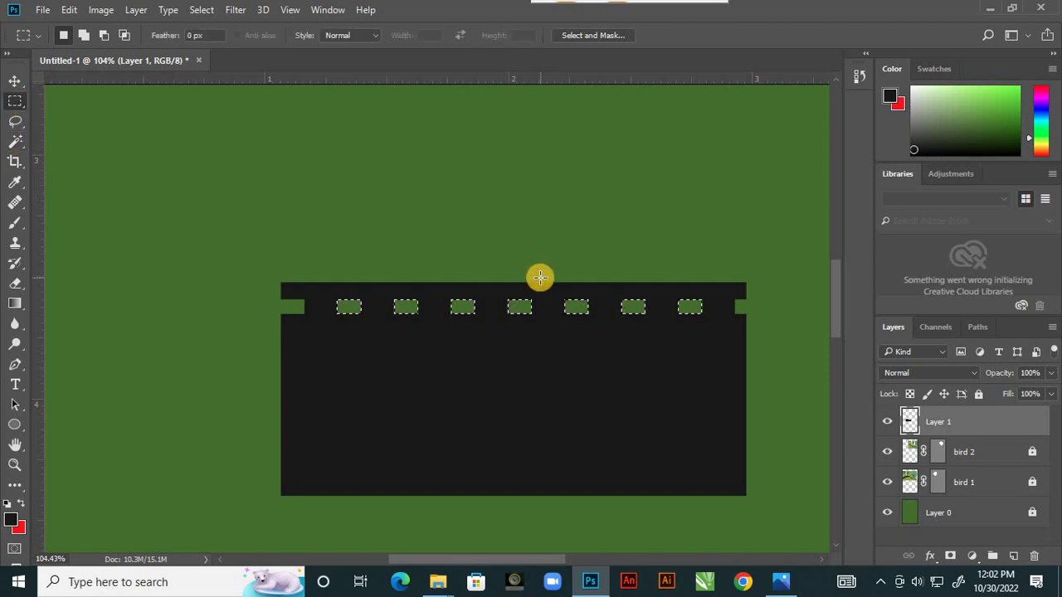
key("shift+Down")
key("shift+Down")
key("shift+Down")
key("shift+Down")
key("shift+Down")
key("shift+Down")
key("shift+Down")
key("shift+Down")
key("shift+Down")
key("shift+Down")
key("shift+Down")
key("shift+Down")
key("shift+Down")
key("shift+Down")
key("shift+Down")
key("shift+Down")
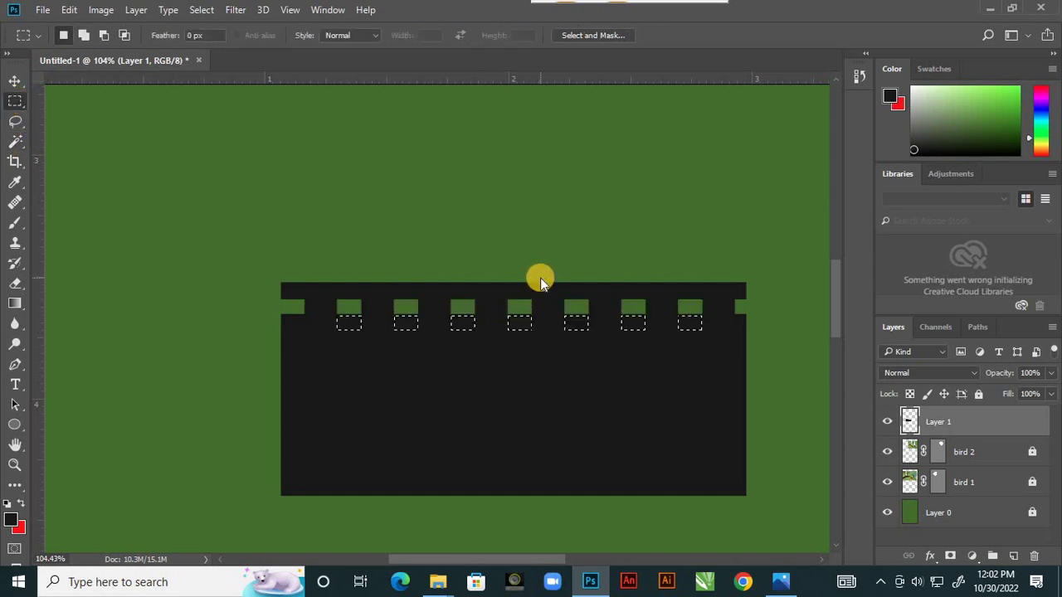
key("shift+Down")
key("shift+Down")
key("shift+Down")
key("shift+Down")
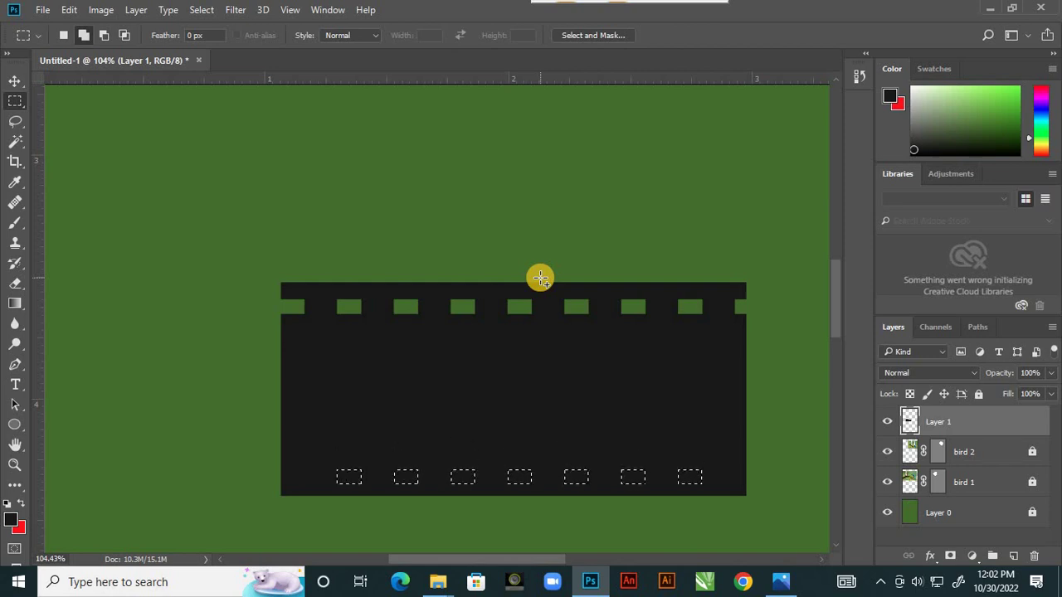
key("shift+Up")
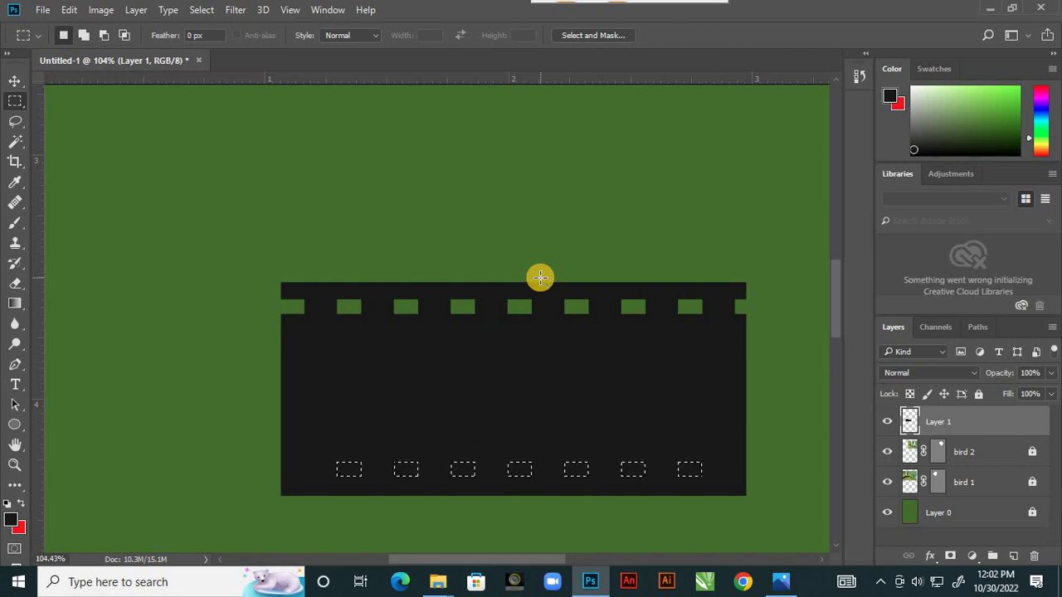
key("Delete")
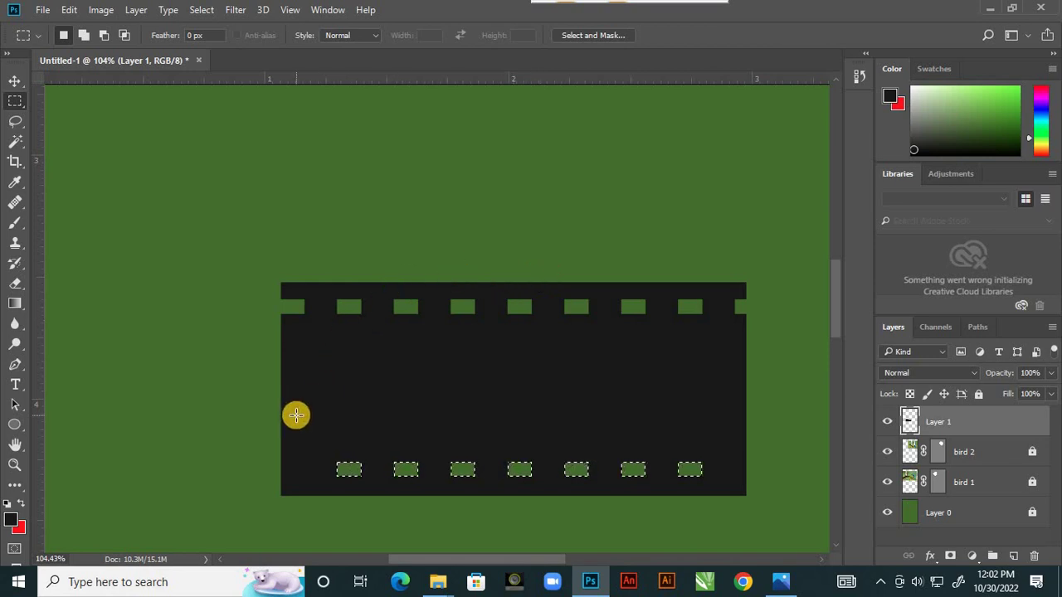
key("shift")
key("shift+Left")
key("shift+Left")
key("shift+Left")
key("shift+Left")
key("shift+Left")
key("shift+Left")
key("shift+Left")
key("shift+Left")
key("shift+Left")
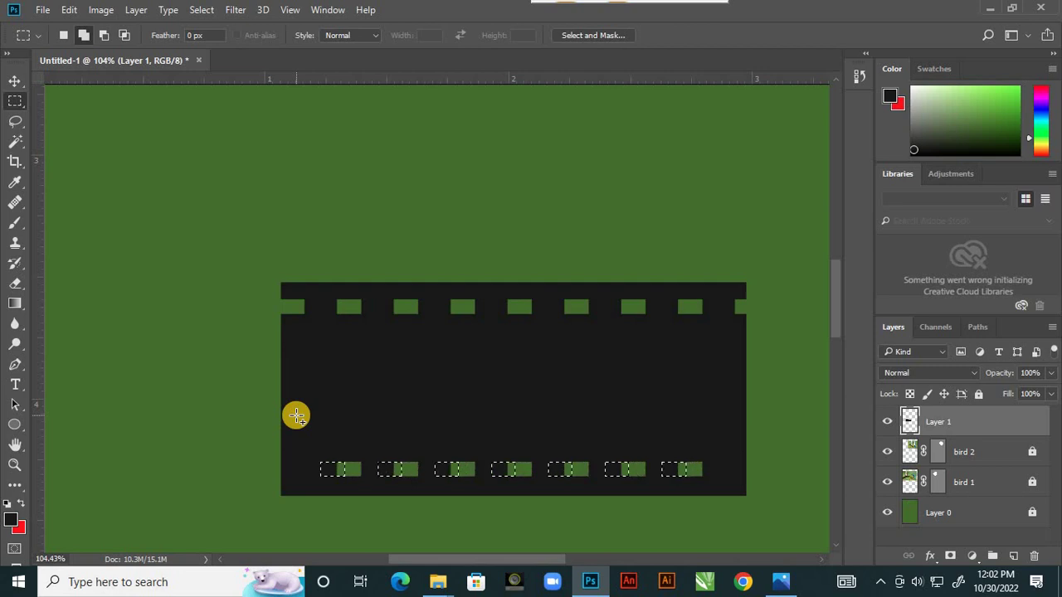
key("shift+Left")
key("shift+Left")
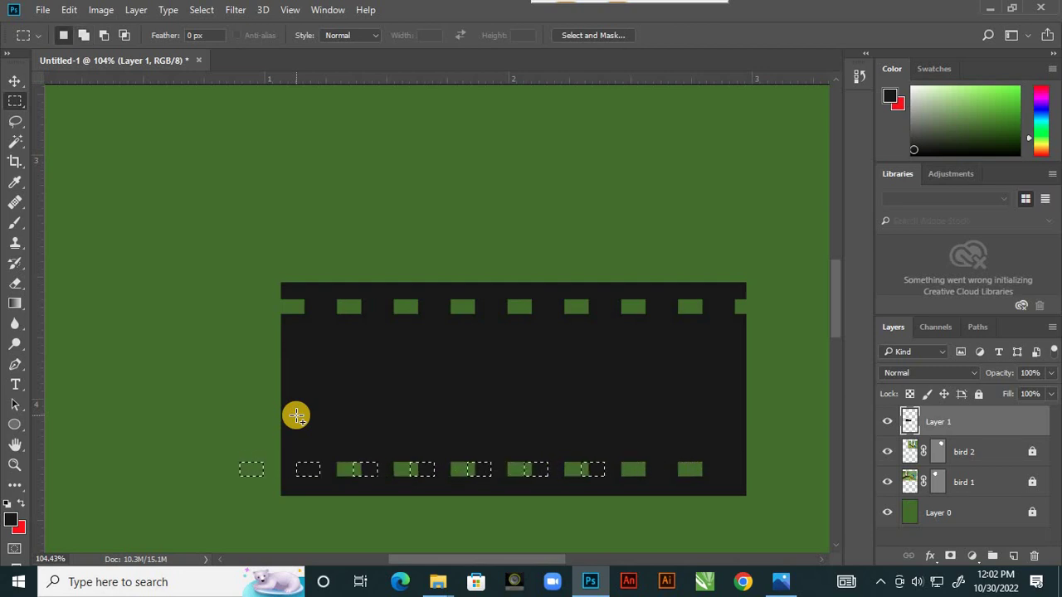
key("shift+Left")
key("shift+Left")
key("shift+Left")
key("shift+Left")
key("shift+Left")
key("shift+Left")
key("shift+Left")
key("shift+Left")
key("shift+Left")
key("shift+Left")
key("shift+Left")
key("shift+Left")
key("shift+Left")
key("shift+Left")
key("shift+Left")
key("shift+Left")
key("shift+Left")
key("shift+Left")
key("shift+Left")
key("shift+Left")
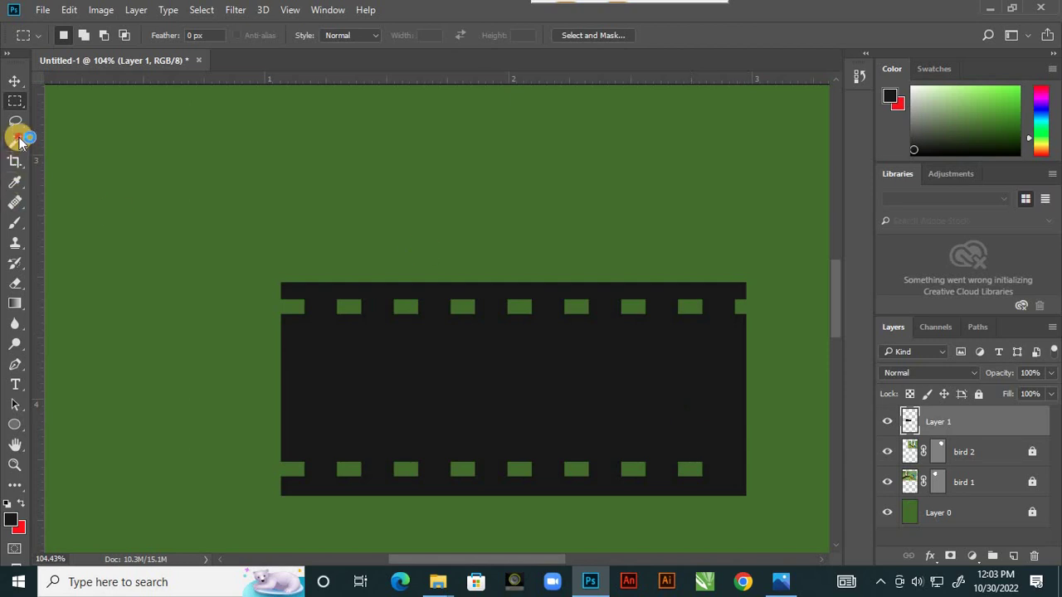
Step: Select the bottom-right green hole with the Magic Wand and zoom out
left_click(15, 141)
left_click(697, 471)
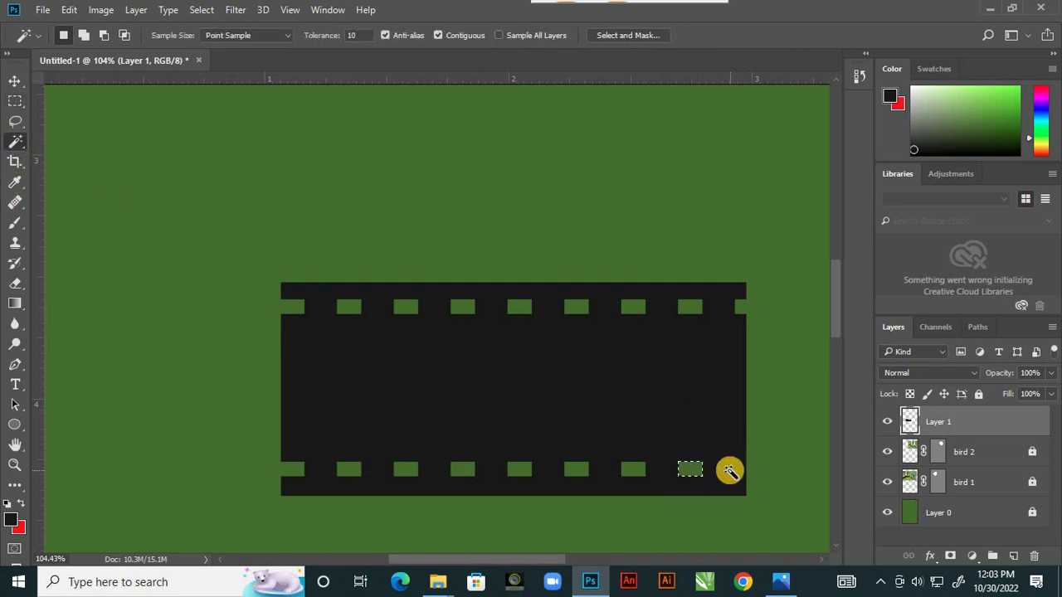
key("shift")
key("shift")
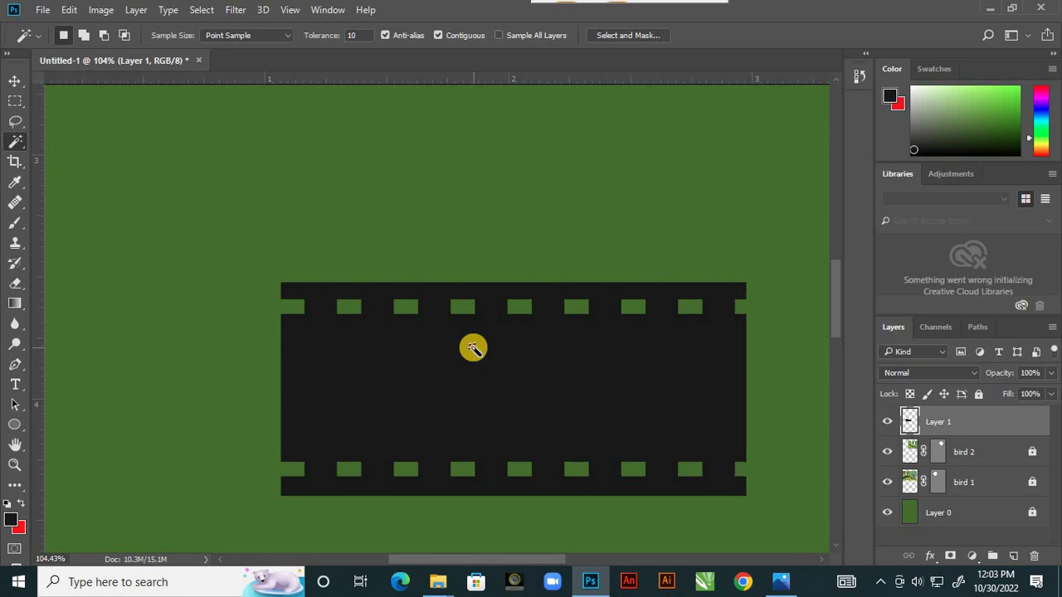
scroll(438, 332, "down", 2)
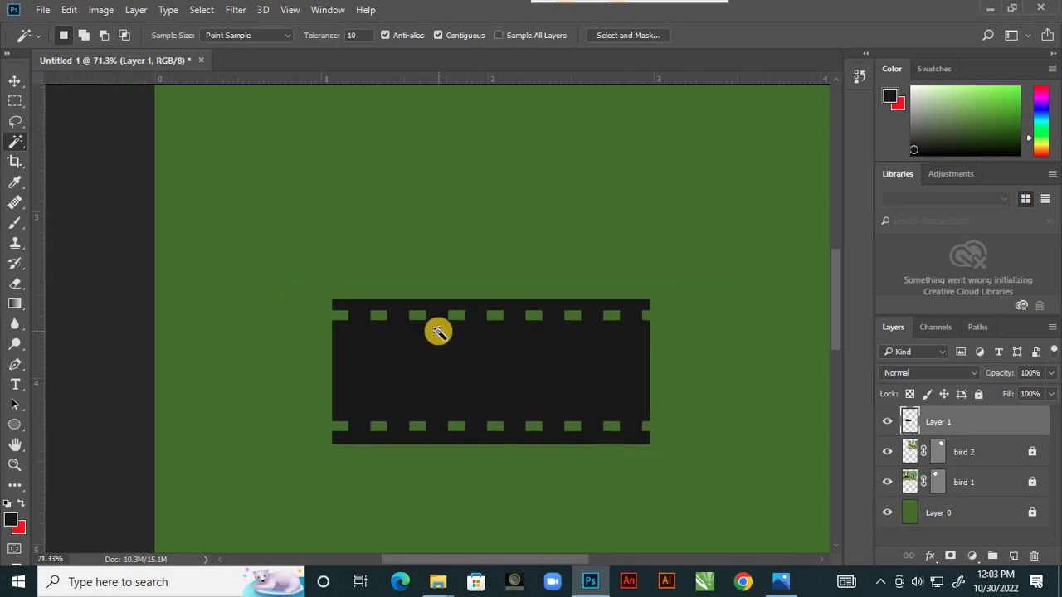
scroll(438, 332, "down", 1)
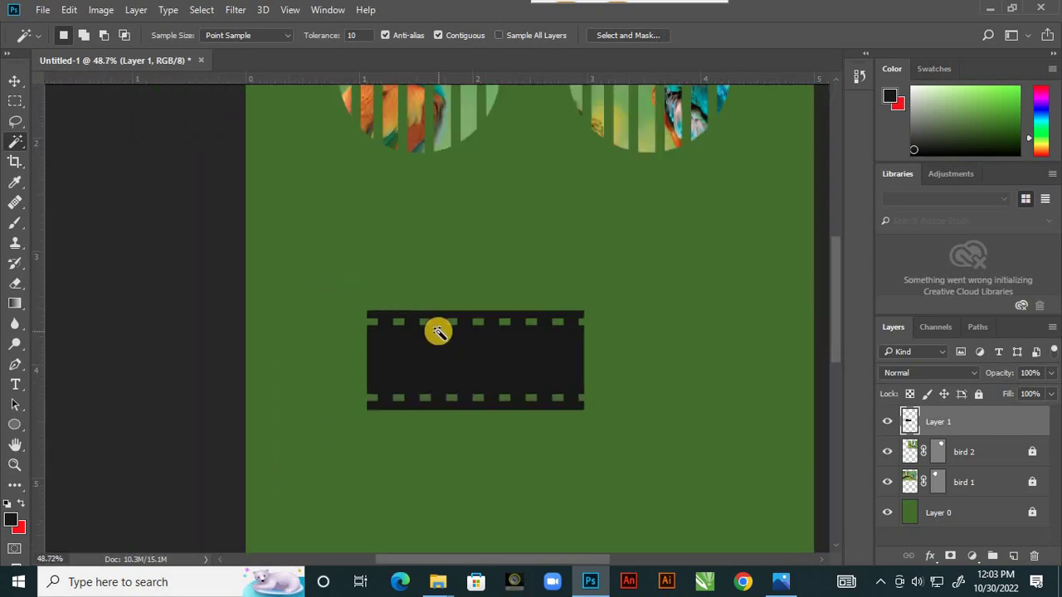
Step: Bring up 1.jpg in Photos and zoom around its title block
left_click(780, 582)
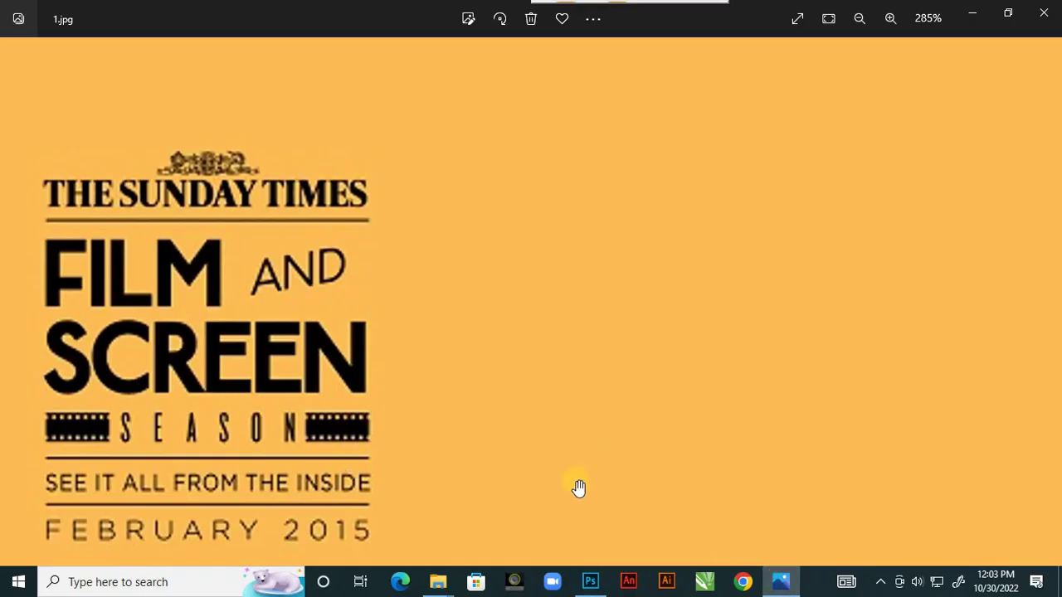
scroll(411, 228, "down", 2)
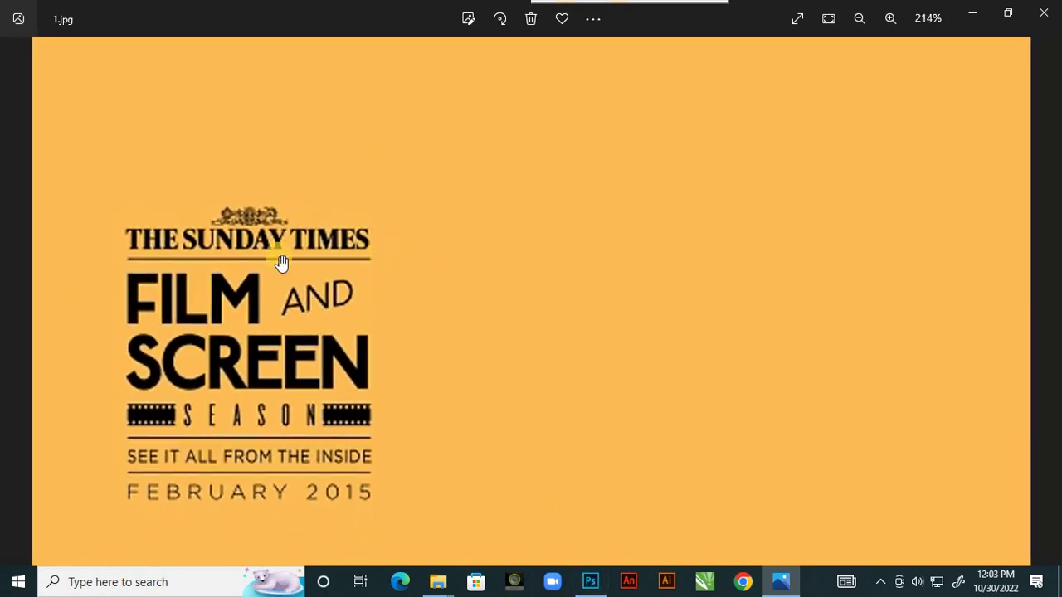
scroll(241, 260, "up", 2)
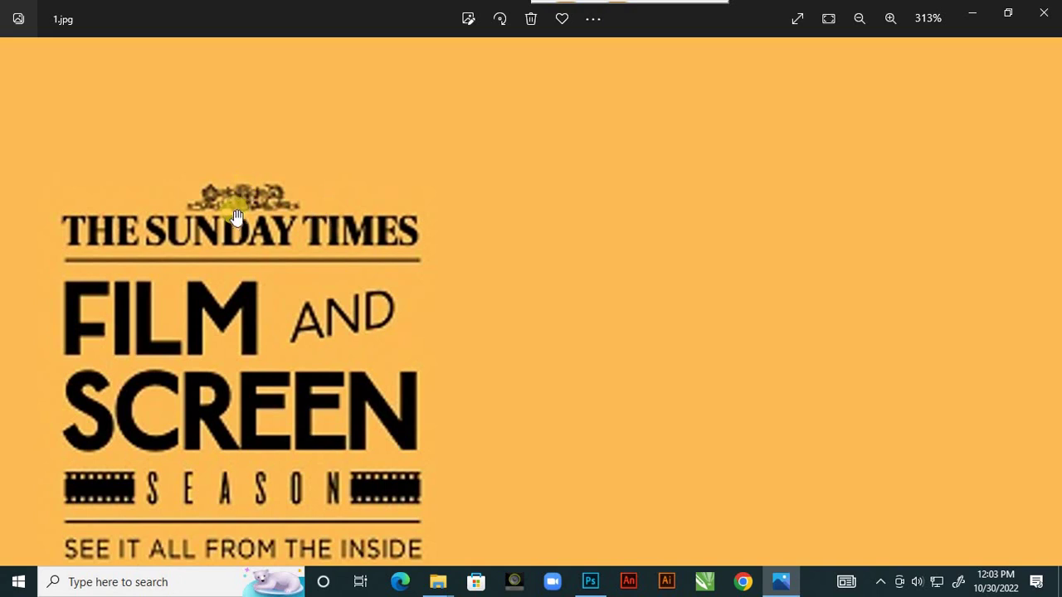
scroll(236, 206, "up", 2)
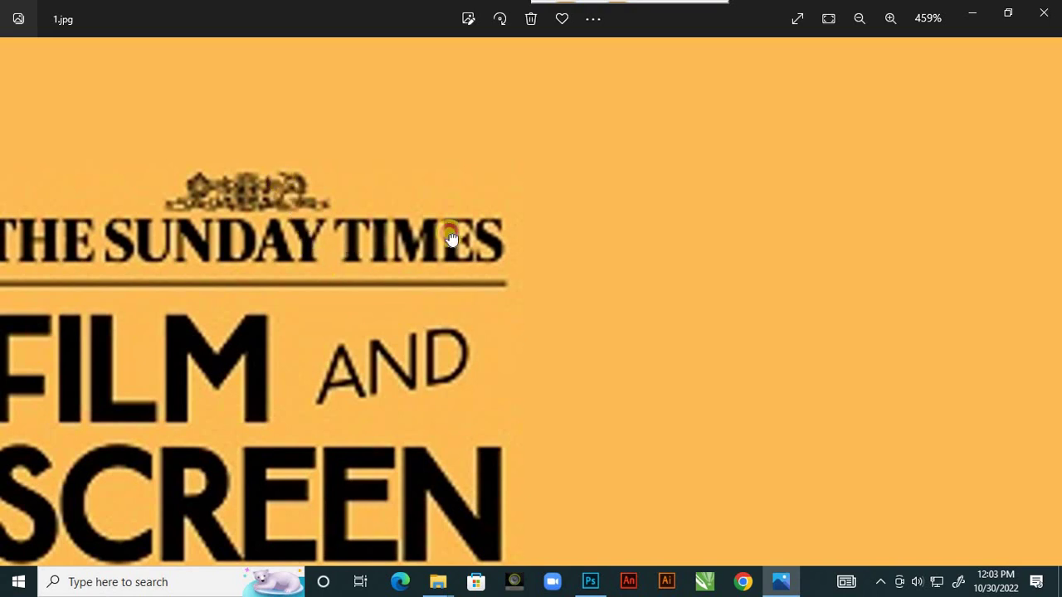
scroll(455, 240, "left", 3)
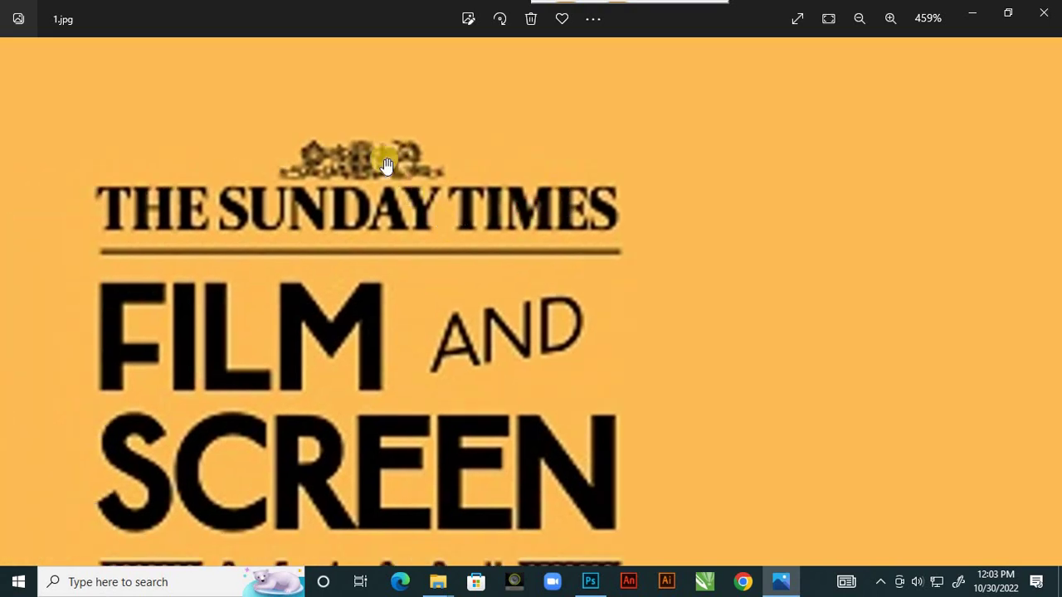
scroll(355, 228, "down", 3)
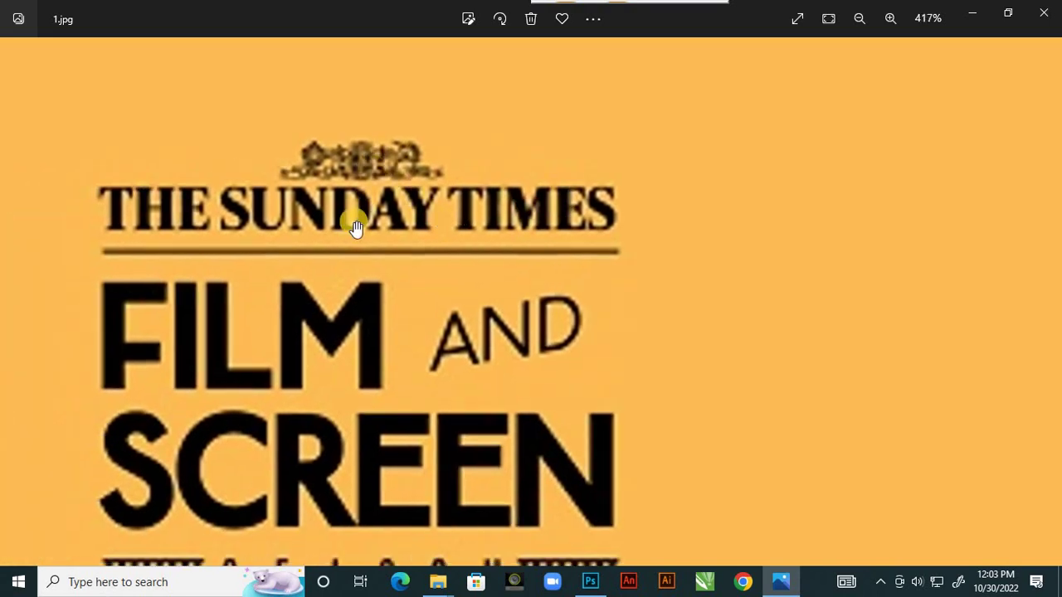
scroll(331, 182, "up", 1)
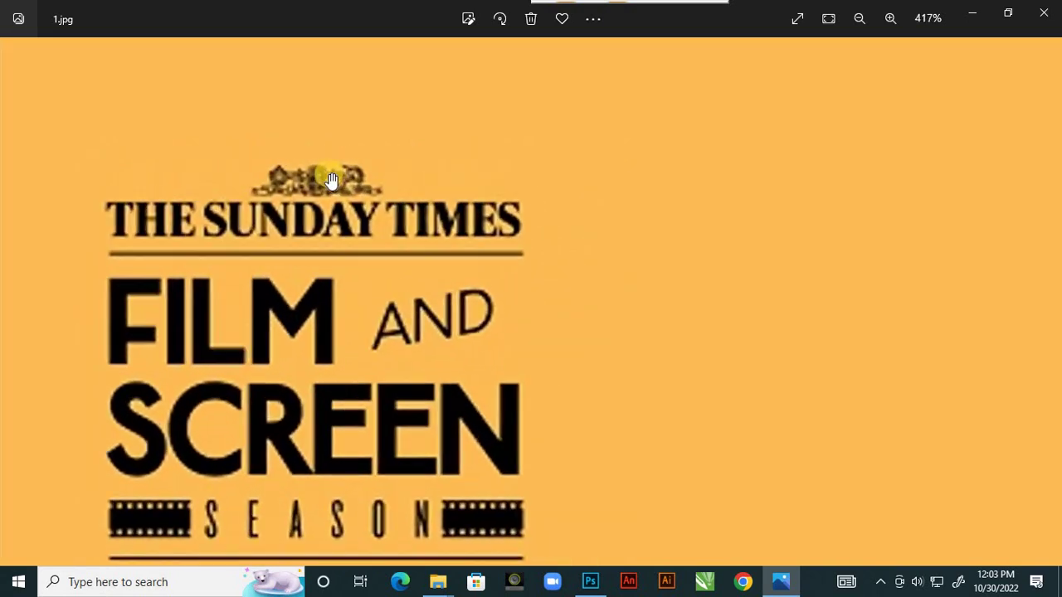
scroll(428, 213, "down", 1)
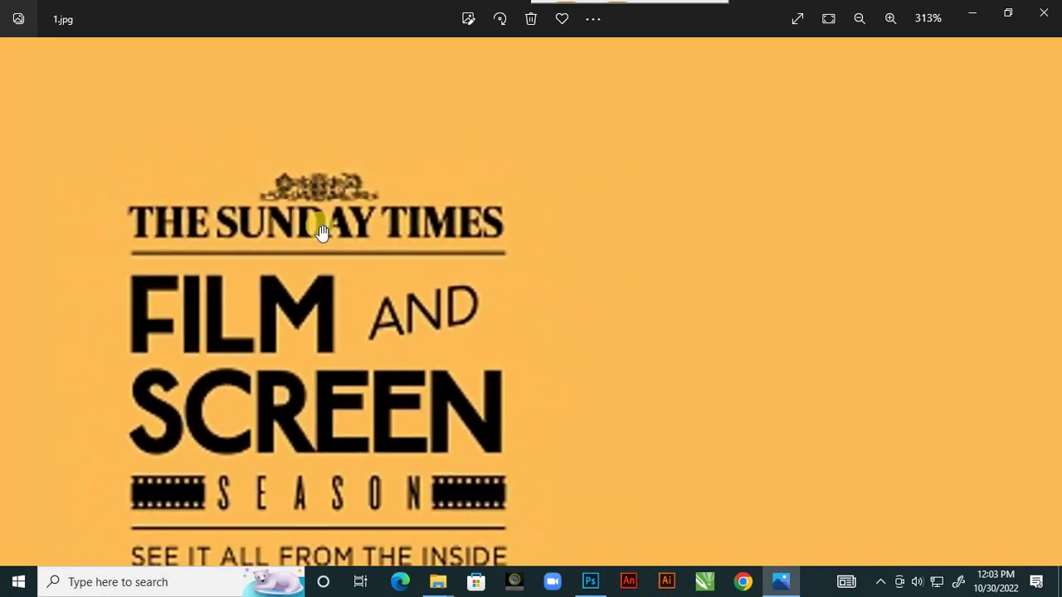
scroll(383, 247, "down", 1)
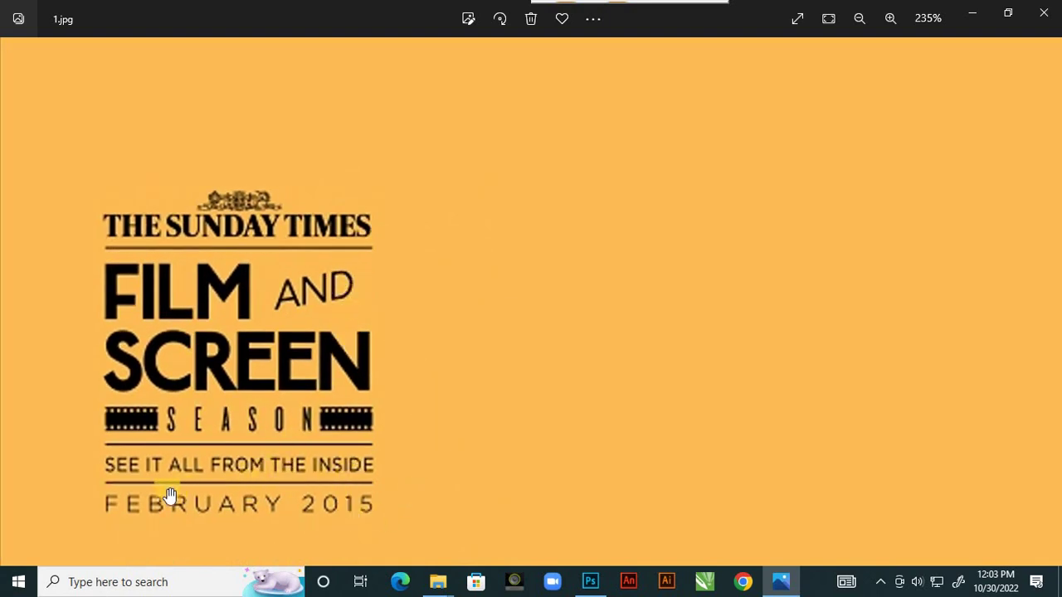
scroll(217, 351, "up", 1)
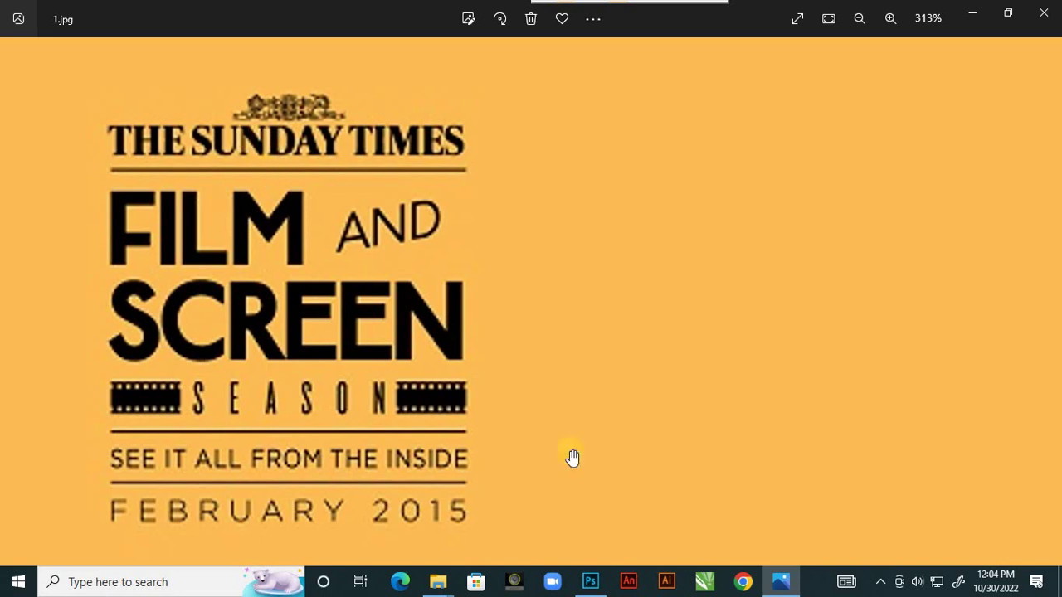
Step: Fit the poster in the window and drag the film strip lower and right
left_click(592, 586)
key("ctrl+0")
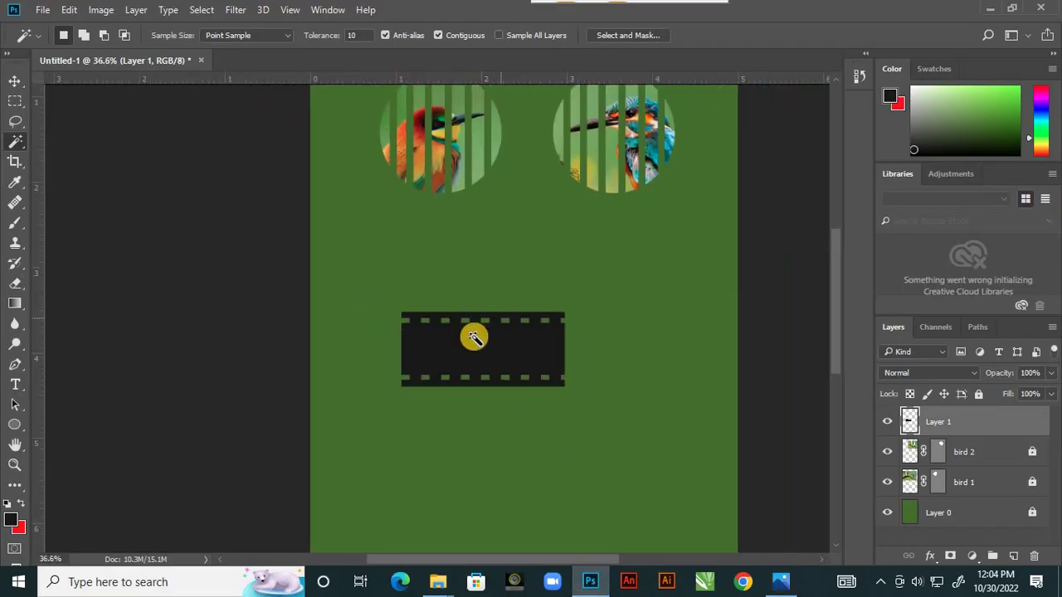
left_click(14, 79)
scroll(526, 407, "down", 1)
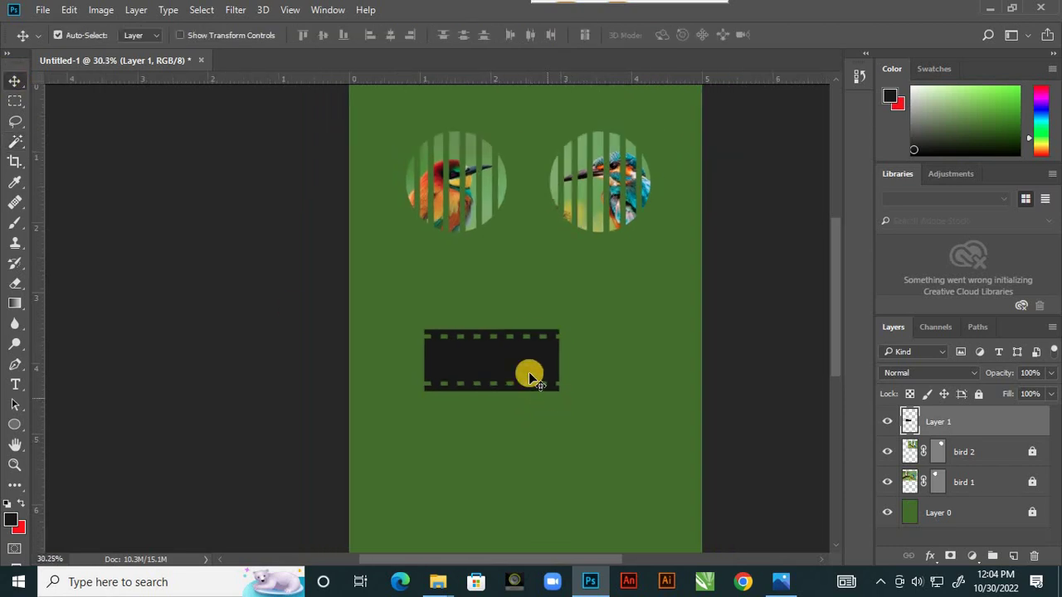
left_click_drag(558, 396, 657, 428)
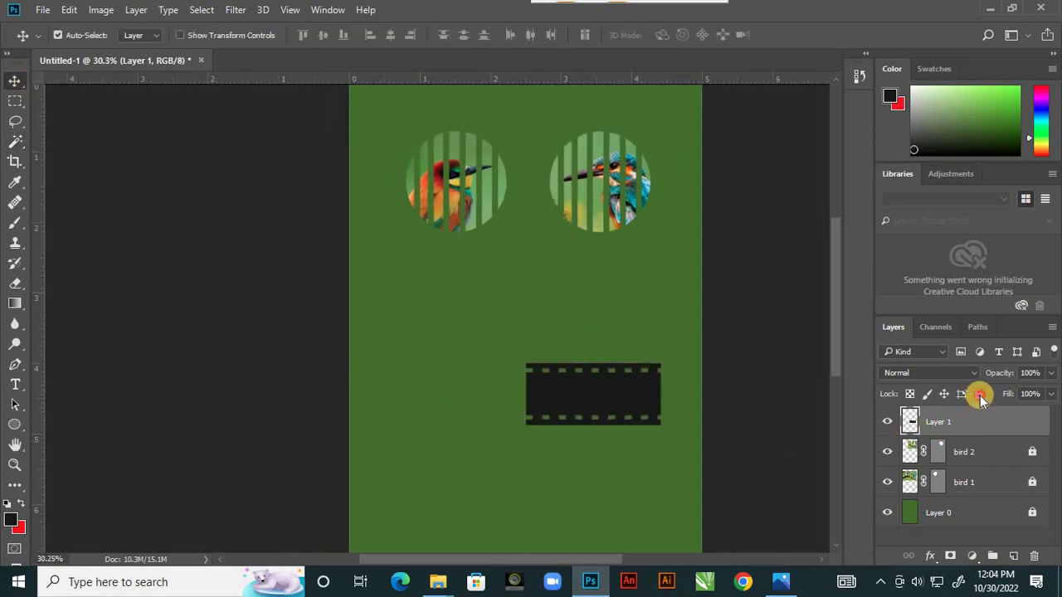
Step: Lock and hide the strip's layer and rename it 'film strip'
left_click(978, 394)
left_click(887, 423)
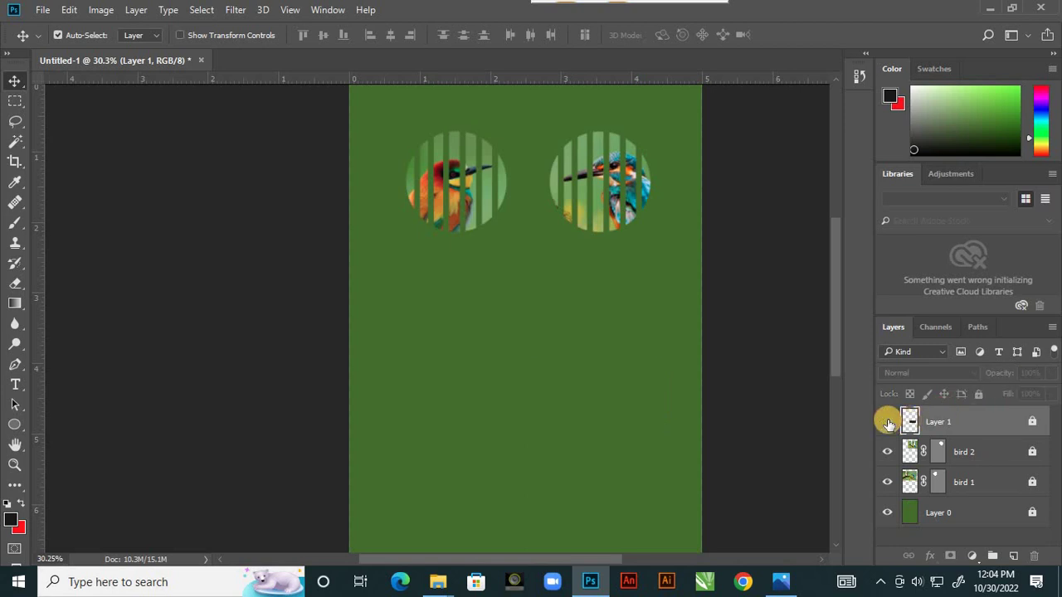
double_click(934, 423)
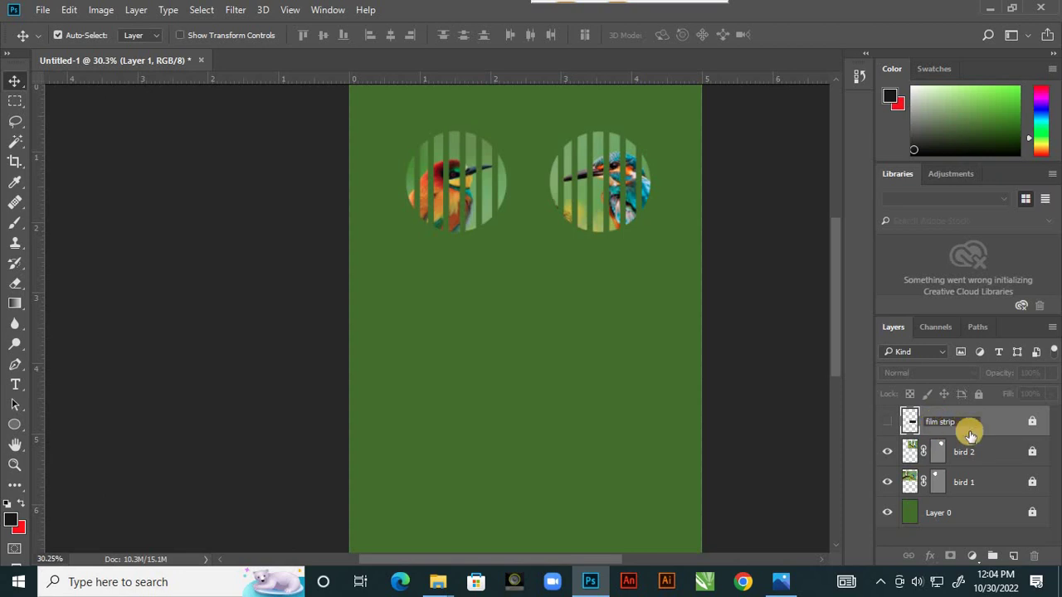
key("Return")
scroll(525, 330, "down", 2)
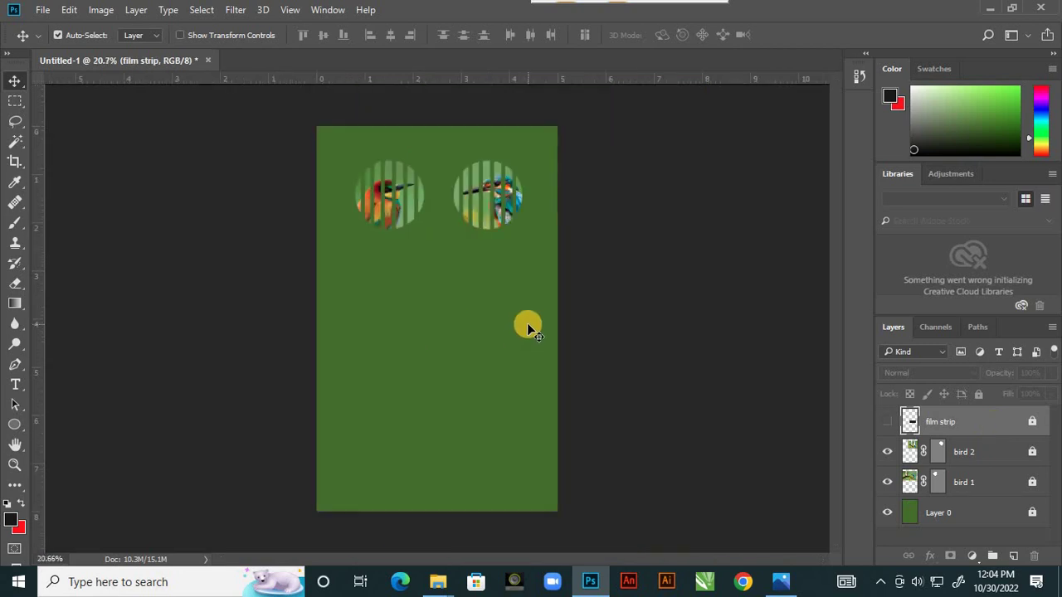
Step: Zoom the 1.jpg reference out to 68% and back to 100%, then return to Photoshop
left_click(778, 586)
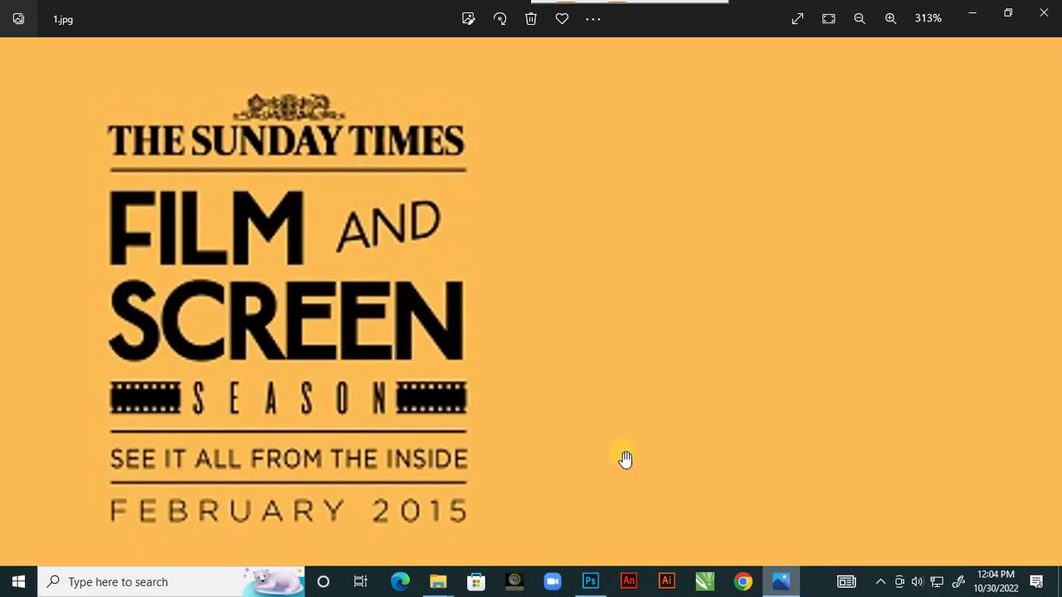
scroll(592, 365, "down", 5)
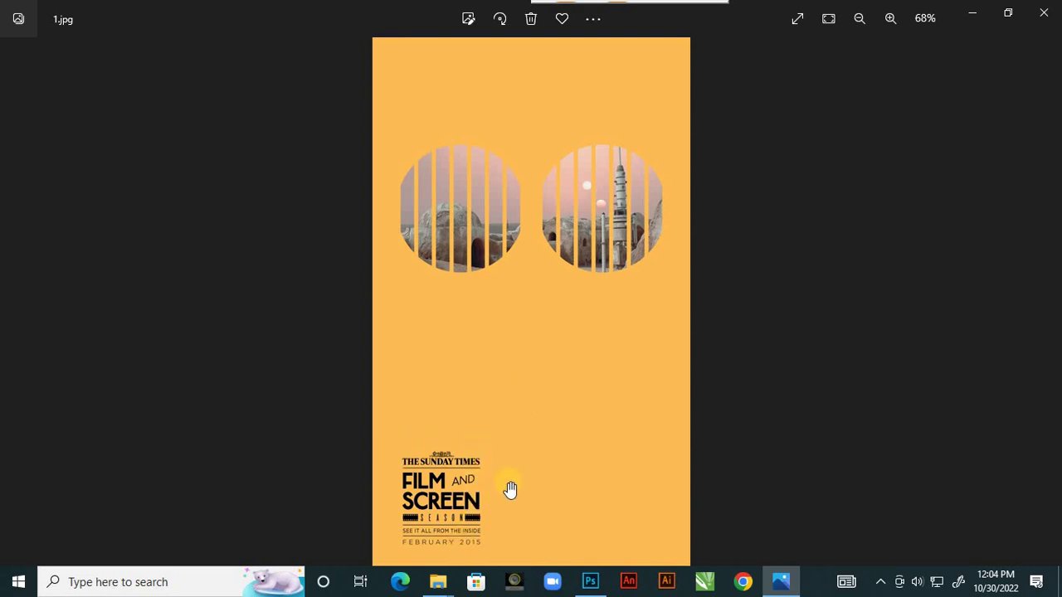
scroll(507, 433, "up", 1)
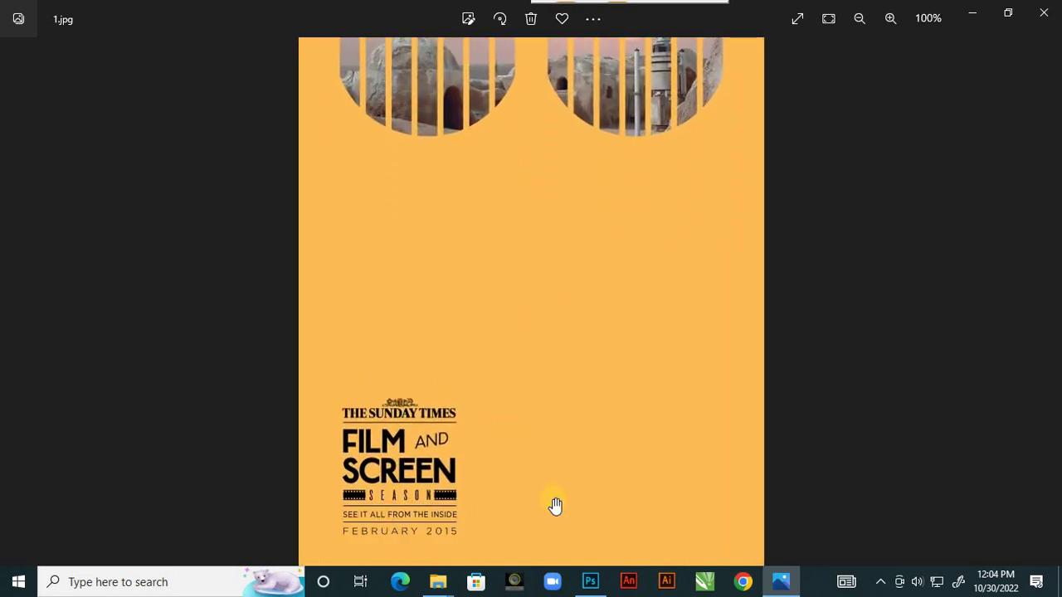
left_click(590, 582)
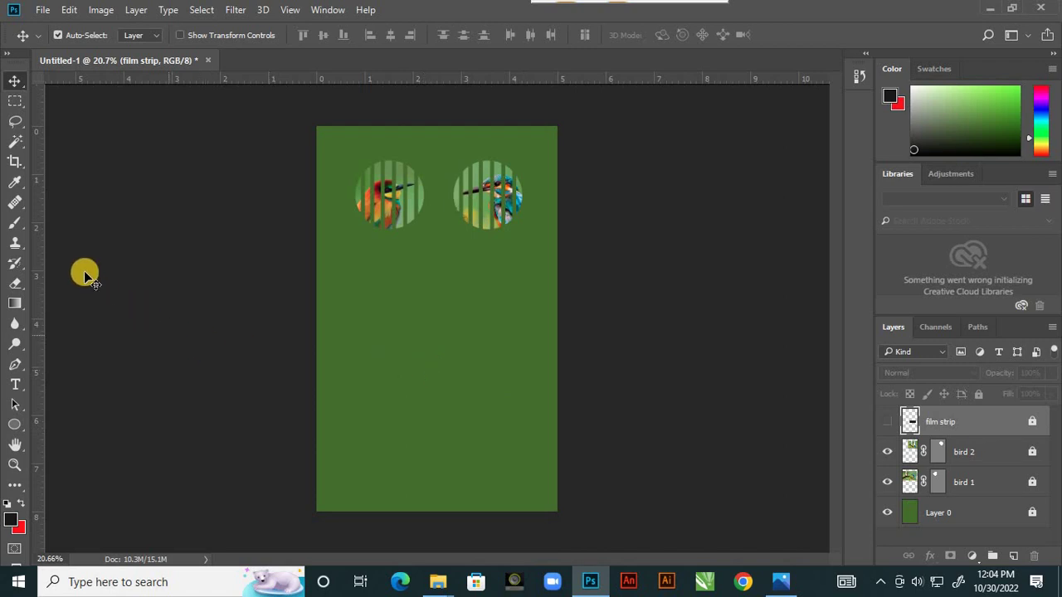
Step: Drag vertical guides to about 0.24 in and 1.87 in, checking the reference poster
left_click_drag(43, 260, 328, 358)
left_click_drag(37, 305, 52, 313)
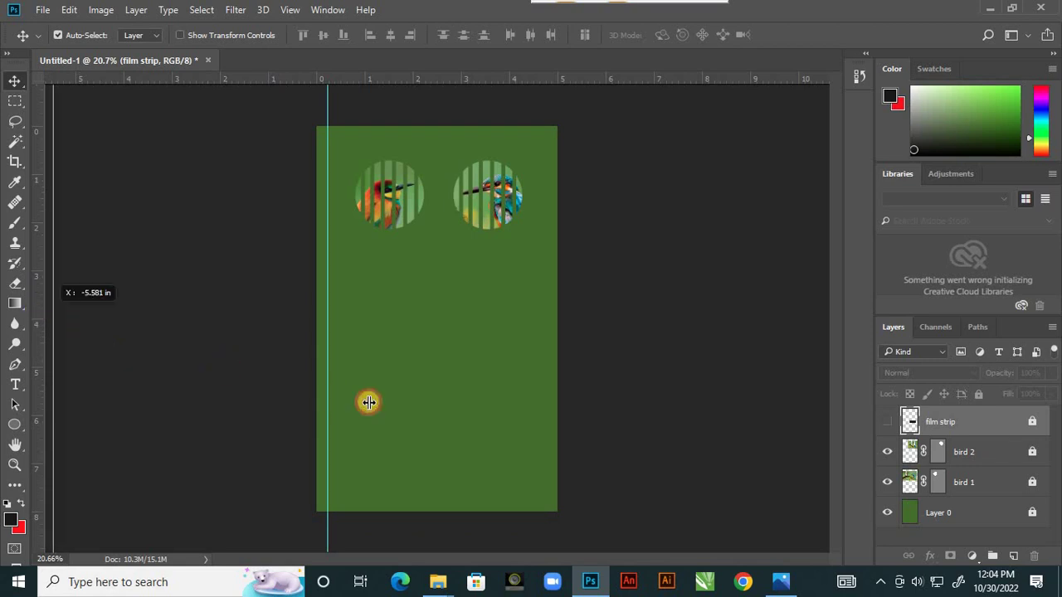
left_click_drag(369, 403, 404, 406)
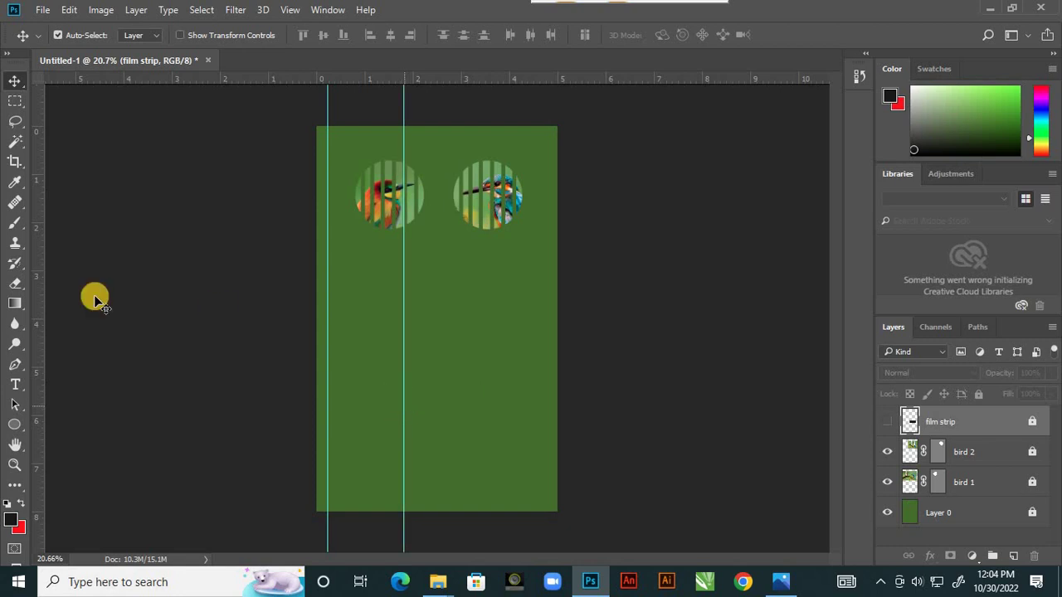
left_click(781, 588)
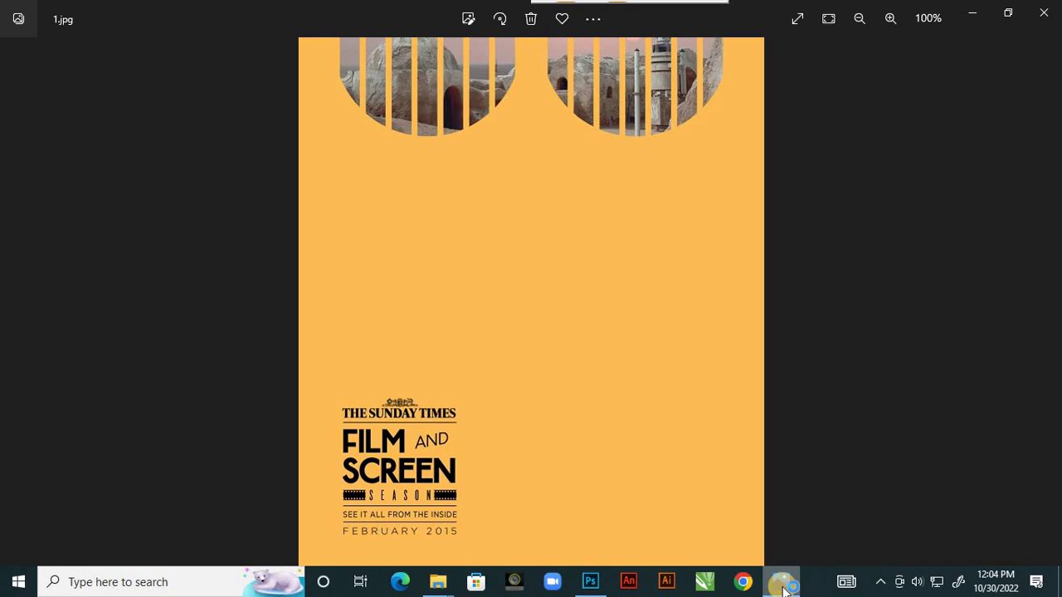
left_click(782, 587)
Step: Type 'THE SUNDAY TIMES' starting at the left guide and select the whole line
left_click(14, 383)
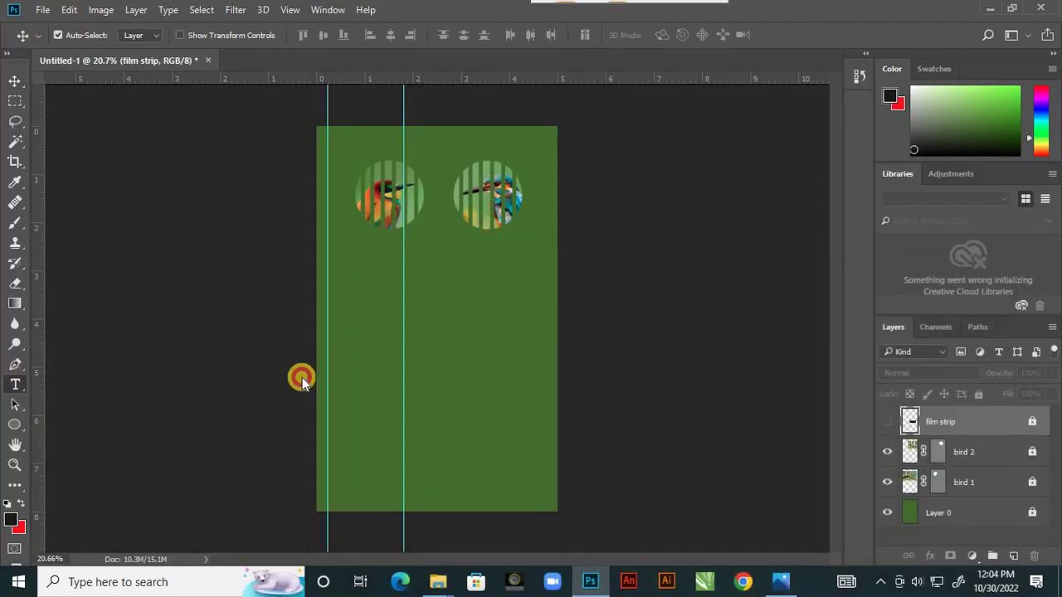
scroll(334, 353, "up", 3)
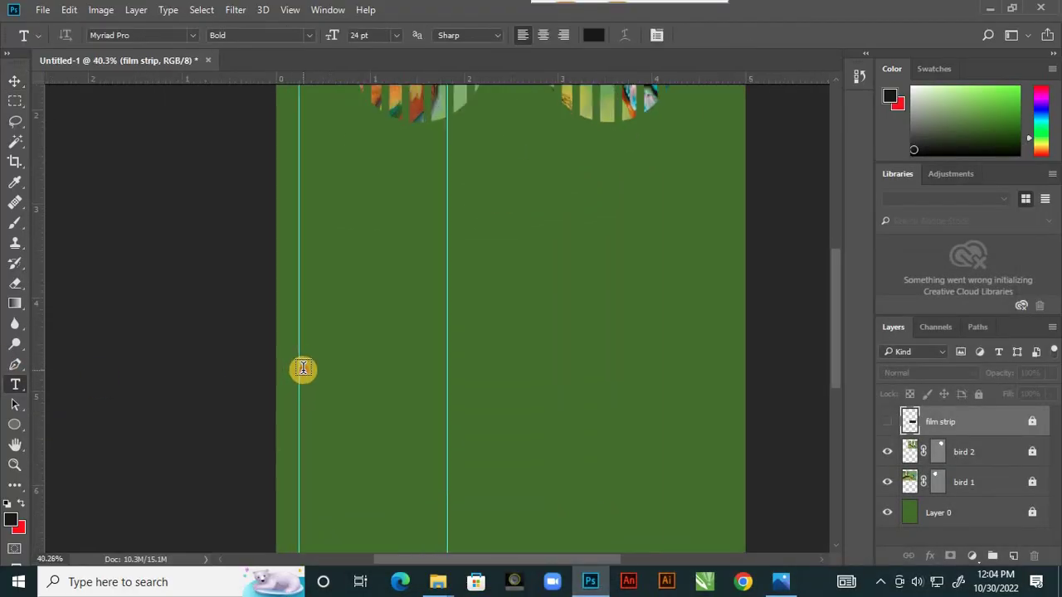
left_click(303, 368)
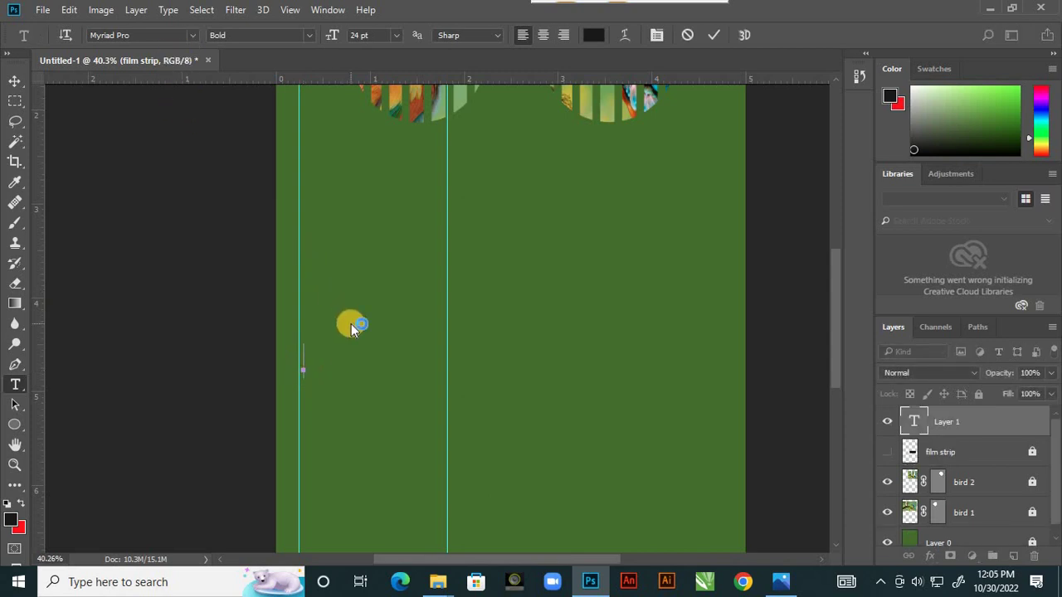
left_click(783, 585)
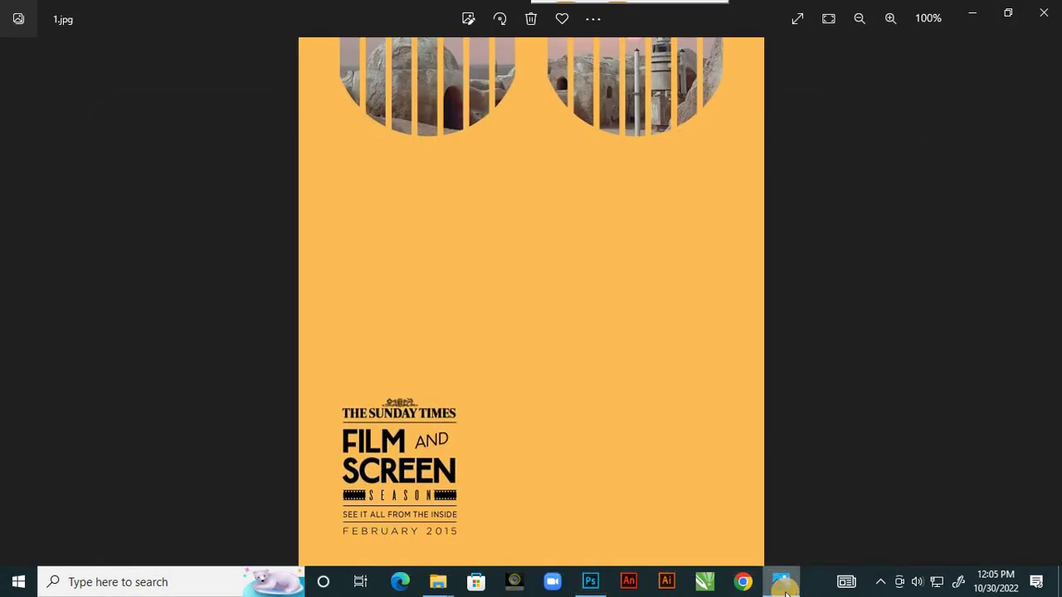
left_click(783, 585)
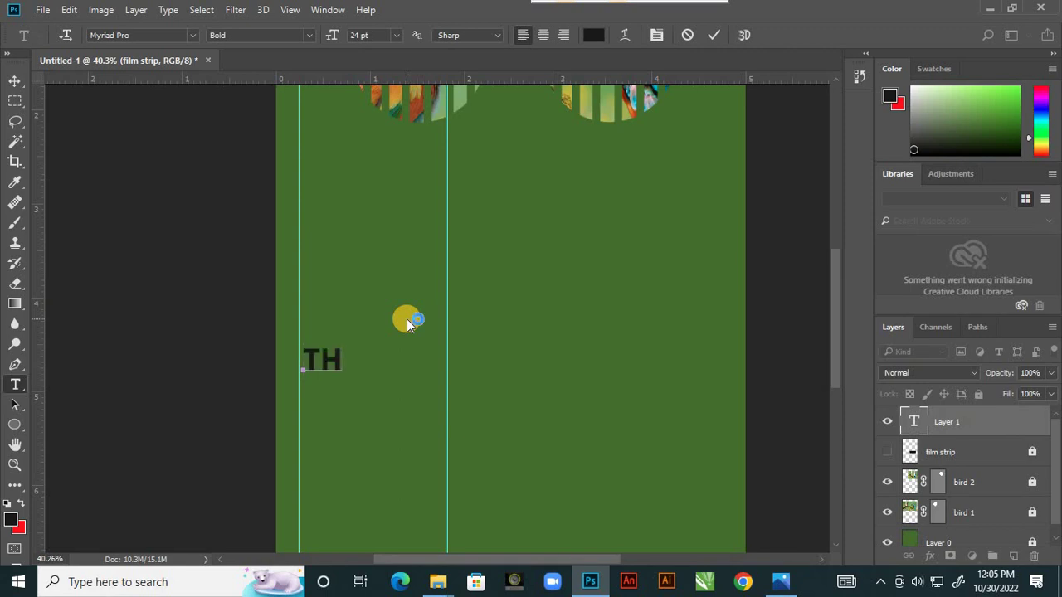
type("E SUN")
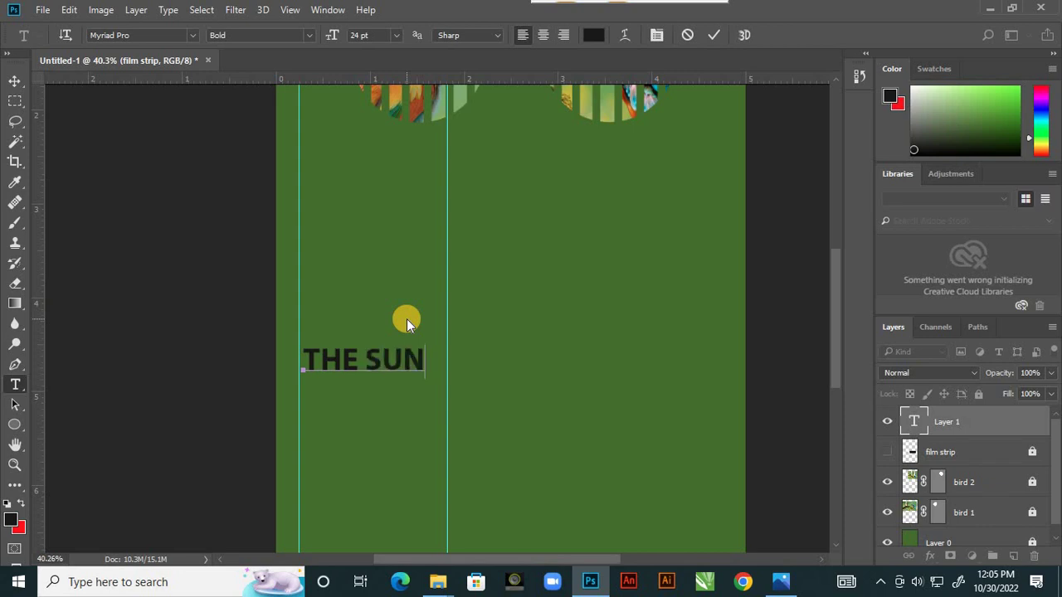
type("DAY ")
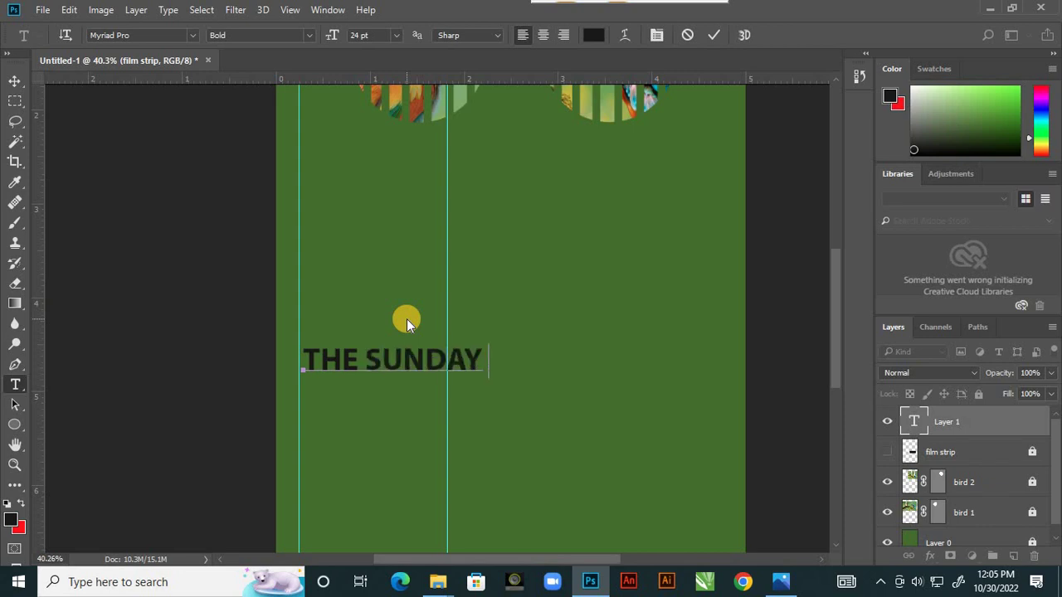
type("TIMES")
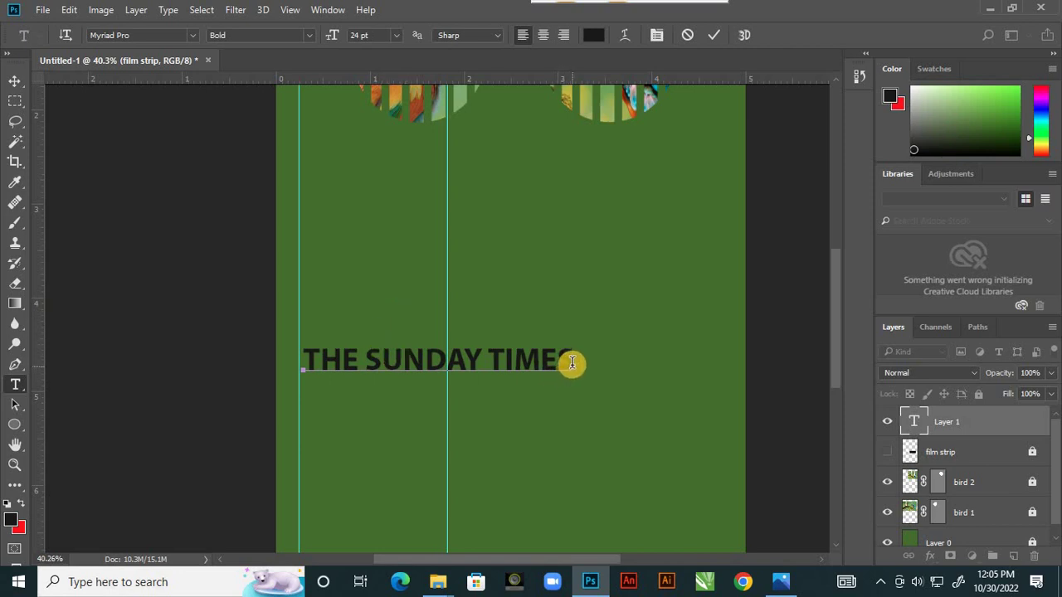
left_click_drag(573, 362, 254, 370)
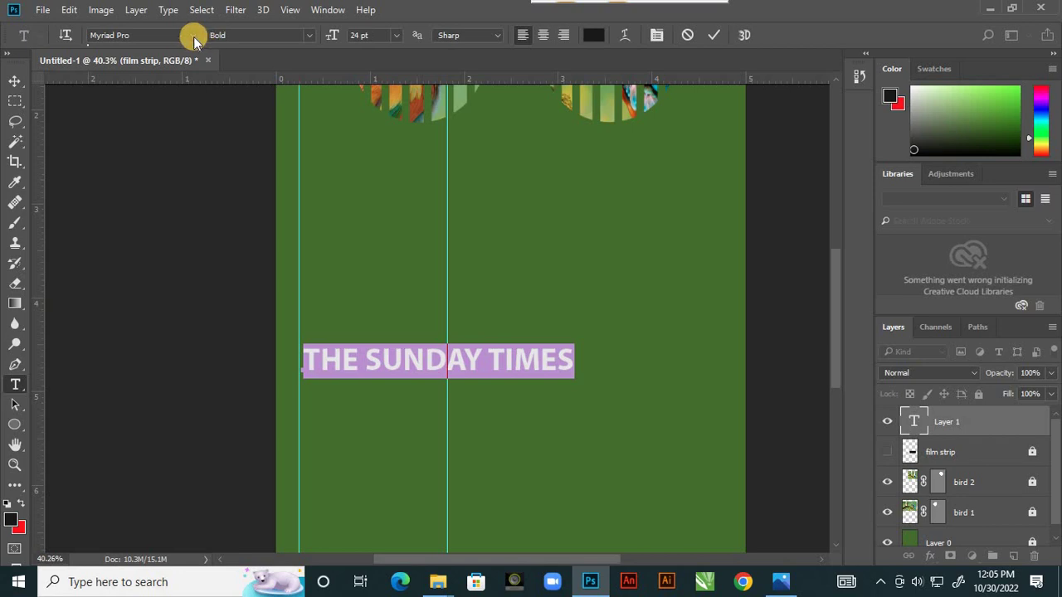
Step: Set the heading's font to News701 BT with Bold style
left_click(193, 35)
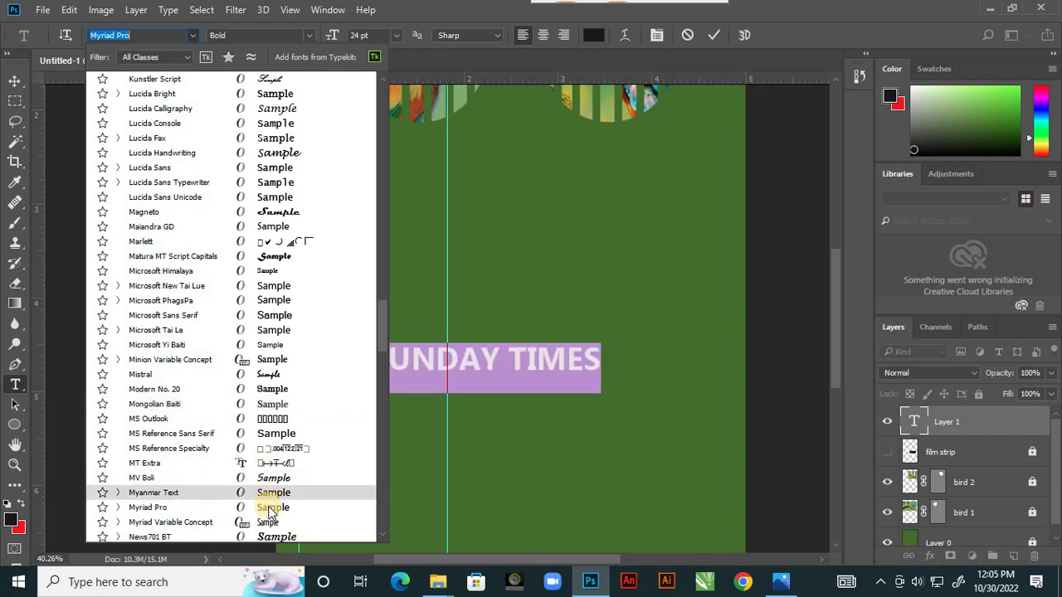
scroll(274, 514, "down", 3)
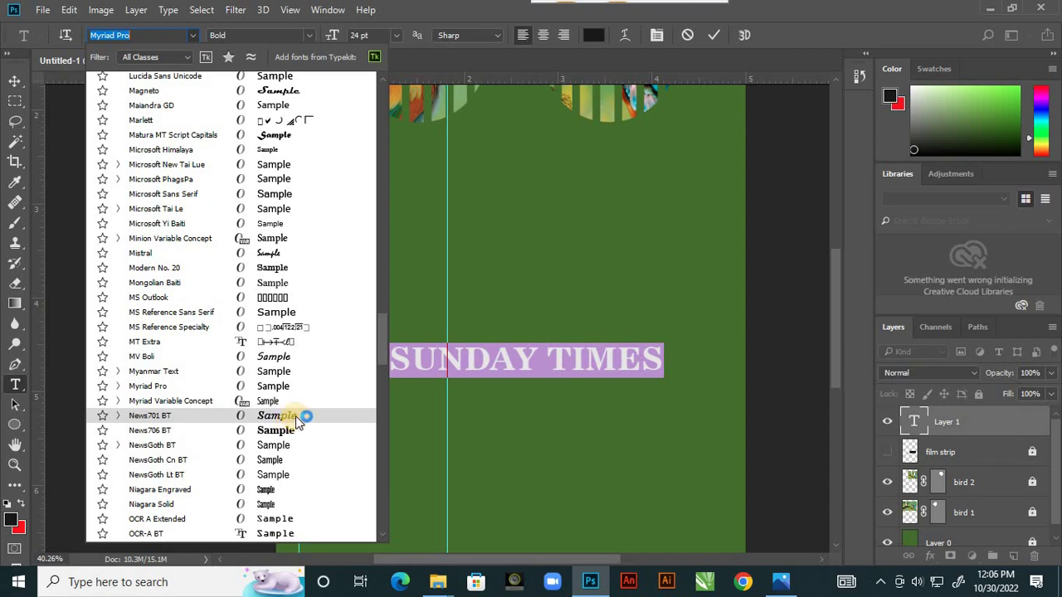
left_click(296, 422)
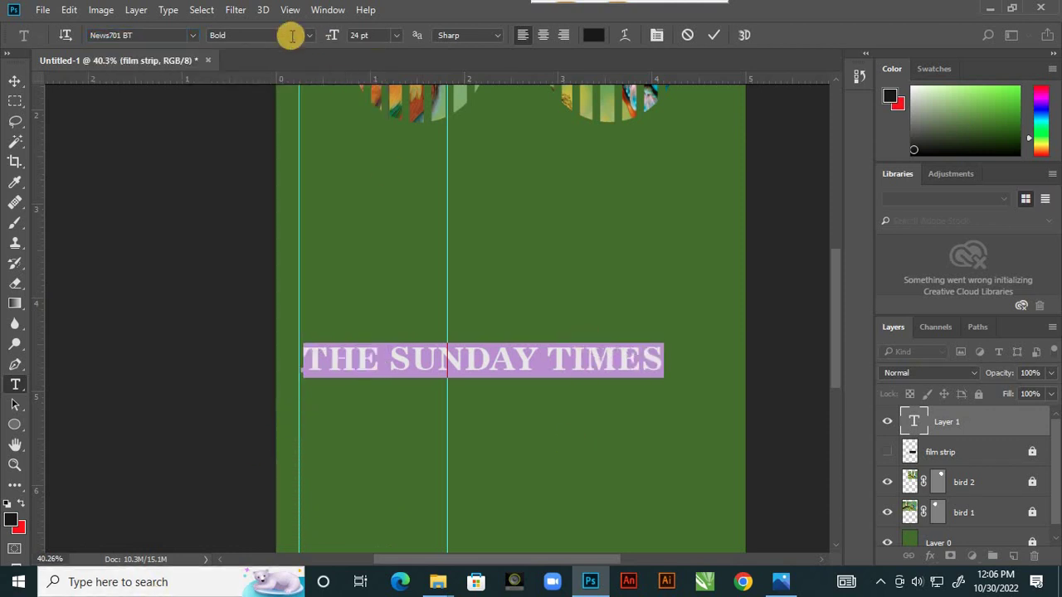
left_click(307, 35)
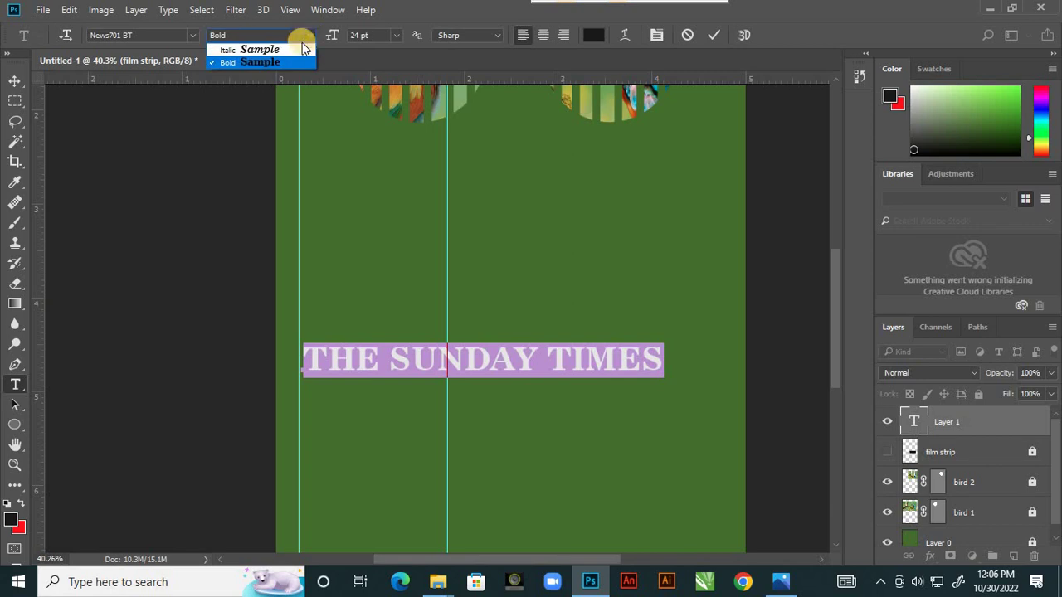
left_click(301, 47)
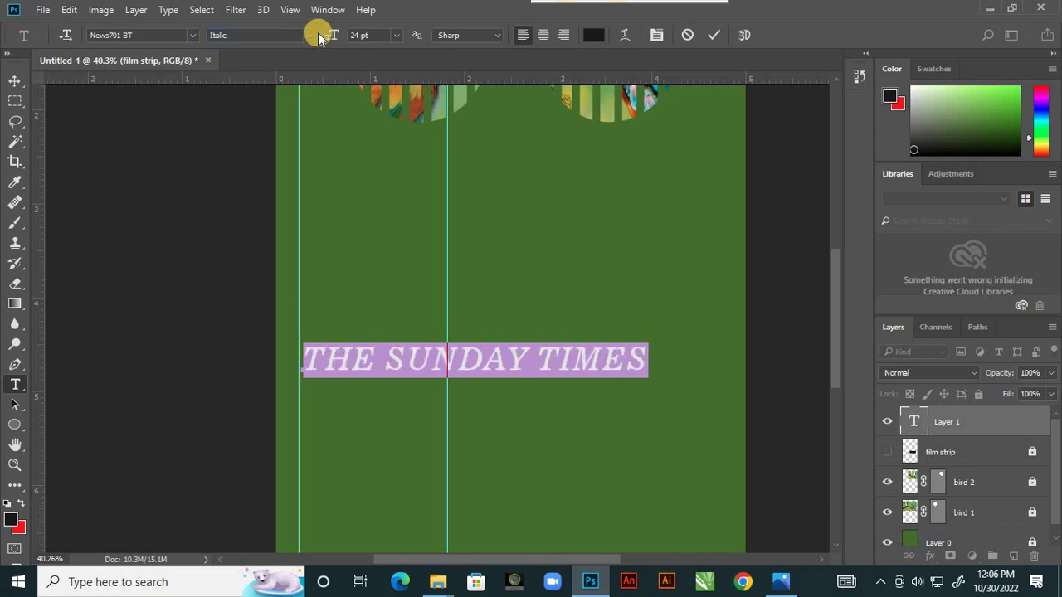
left_click(309, 35)
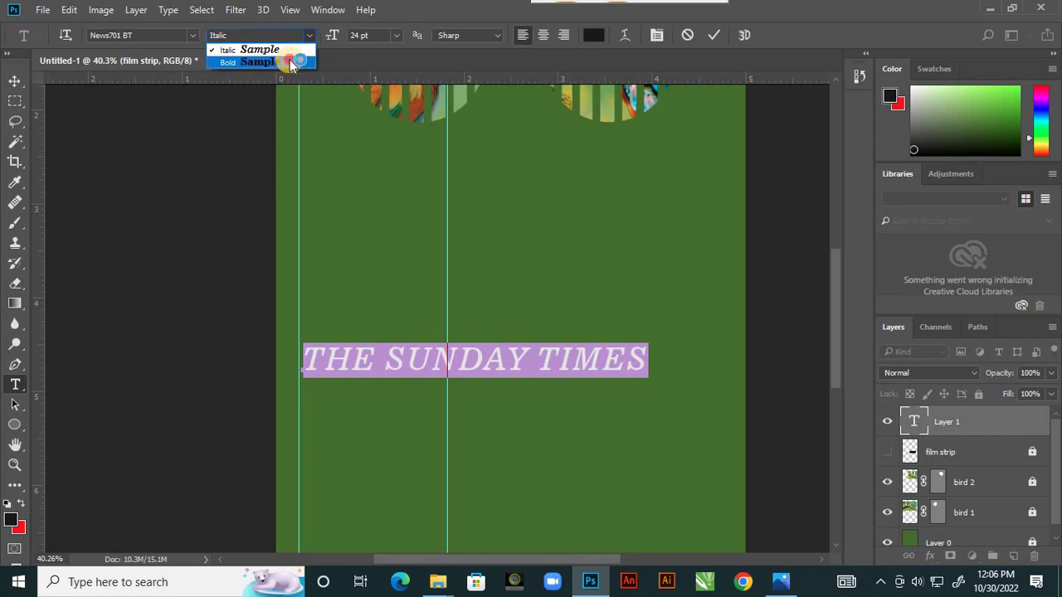
left_click(290, 62)
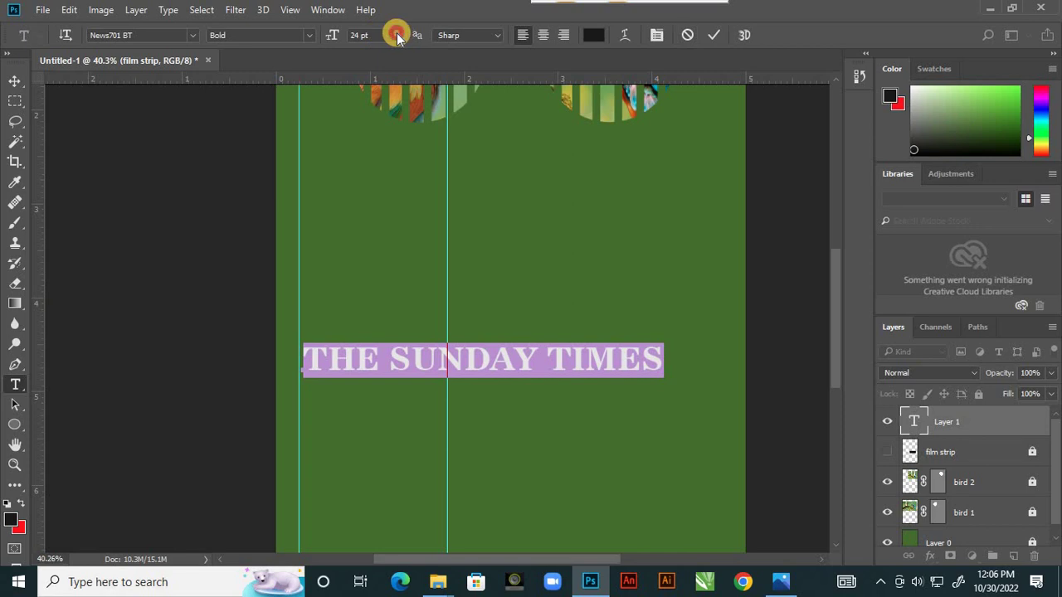
Step: Set the heading size to 14 pt and commit the text
left_click(398, 38)
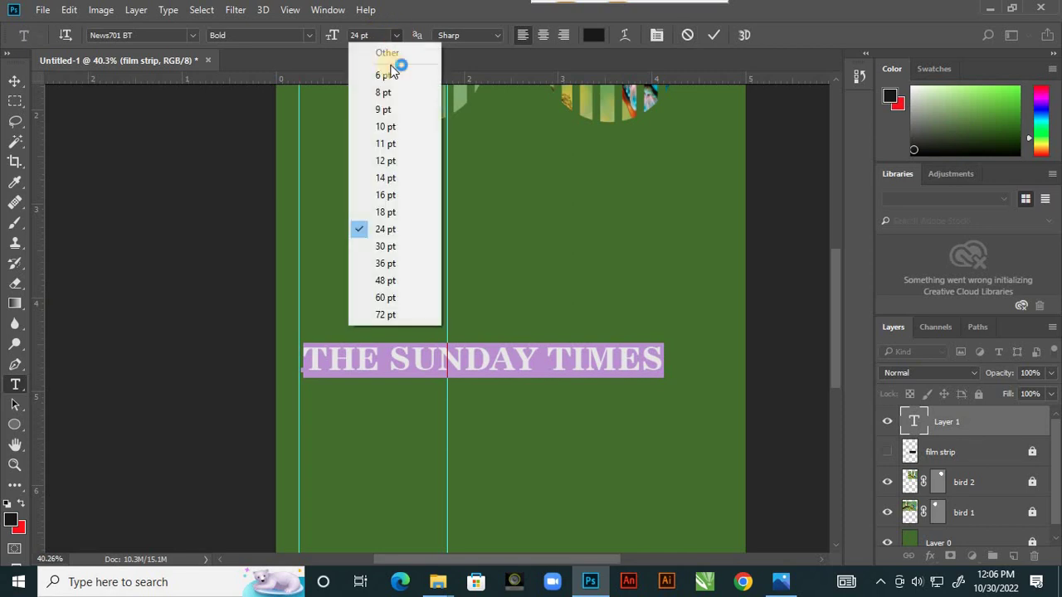
left_click(385, 195)
left_click(397, 35)
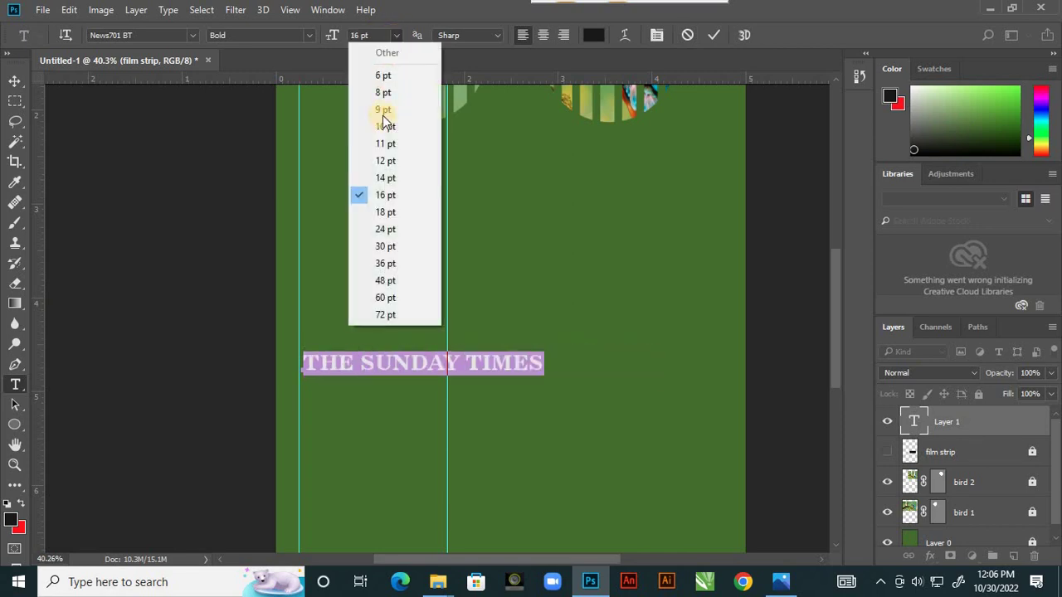
left_click(384, 174)
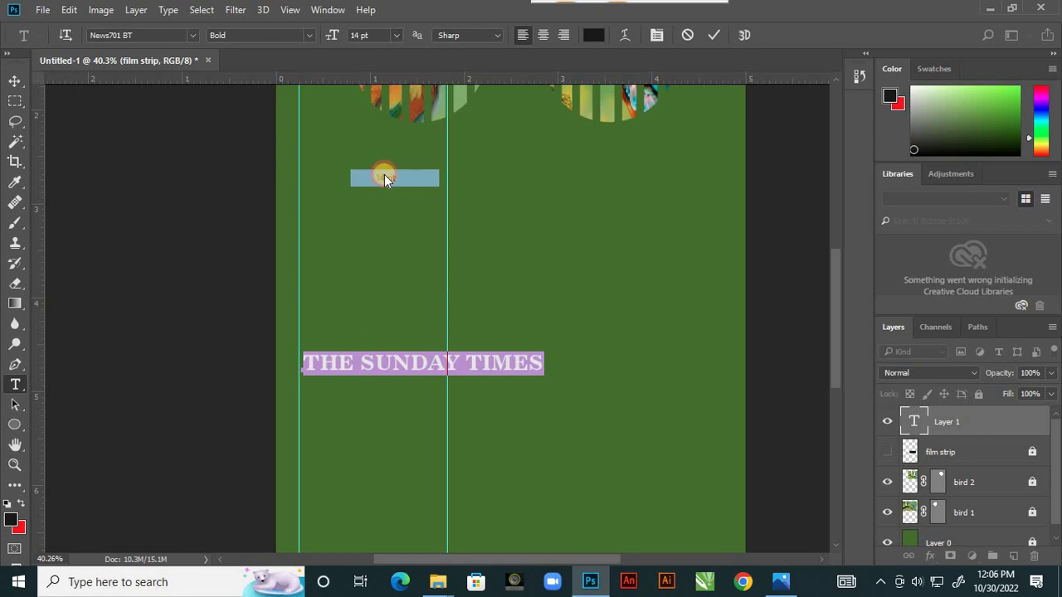
left_click(714, 35)
left_click(14, 80)
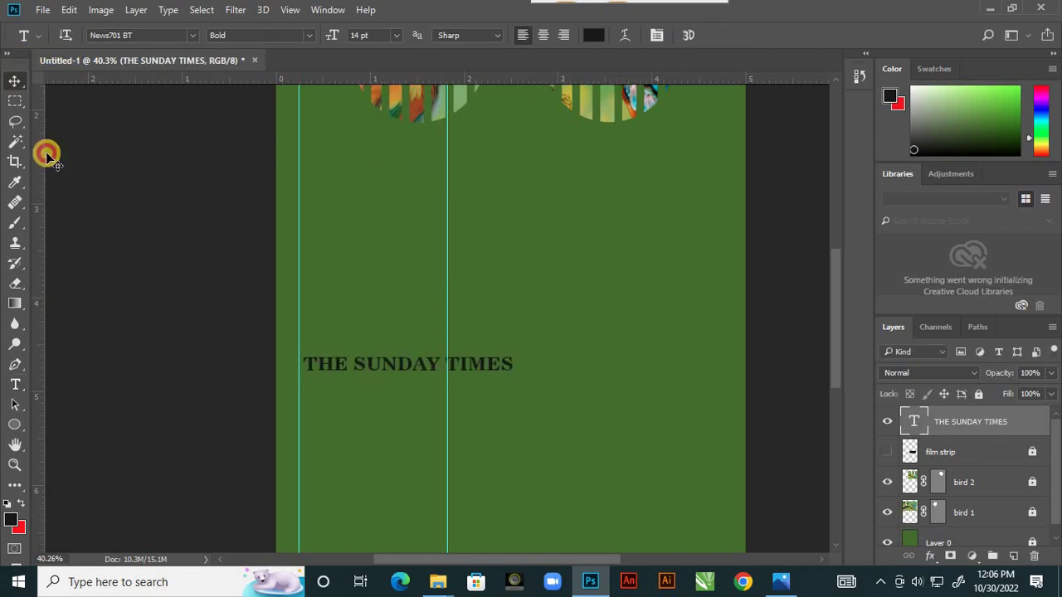
Step: Scale THE SUNDAY TIMES heading to about 70.7% and align its left edge to the guide
left_click(785, 582)
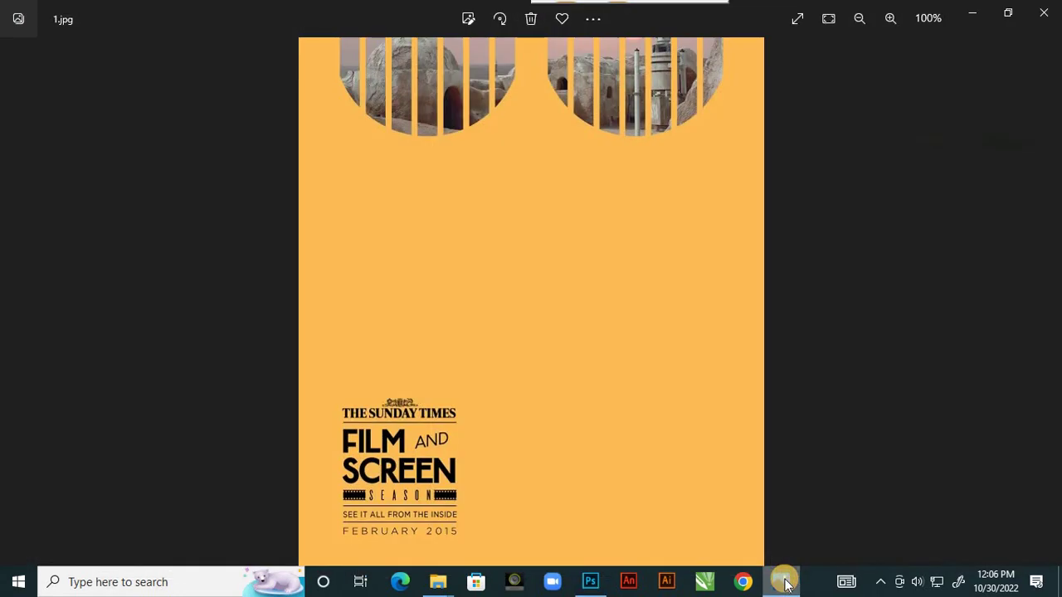
left_click(784, 581)
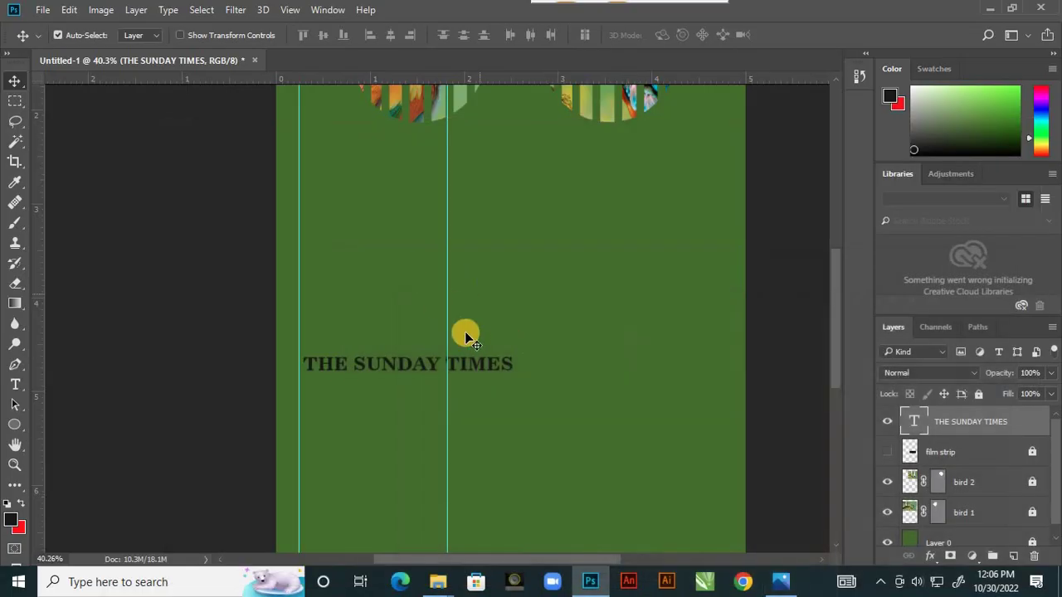
scroll(474, 326, "up", 3)
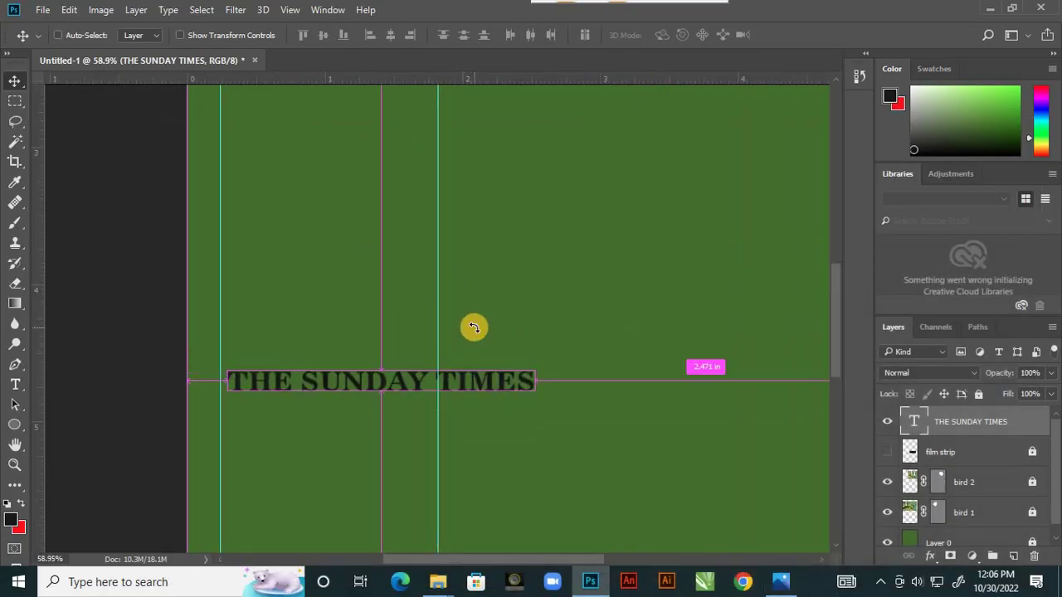
key("ctrl+t")
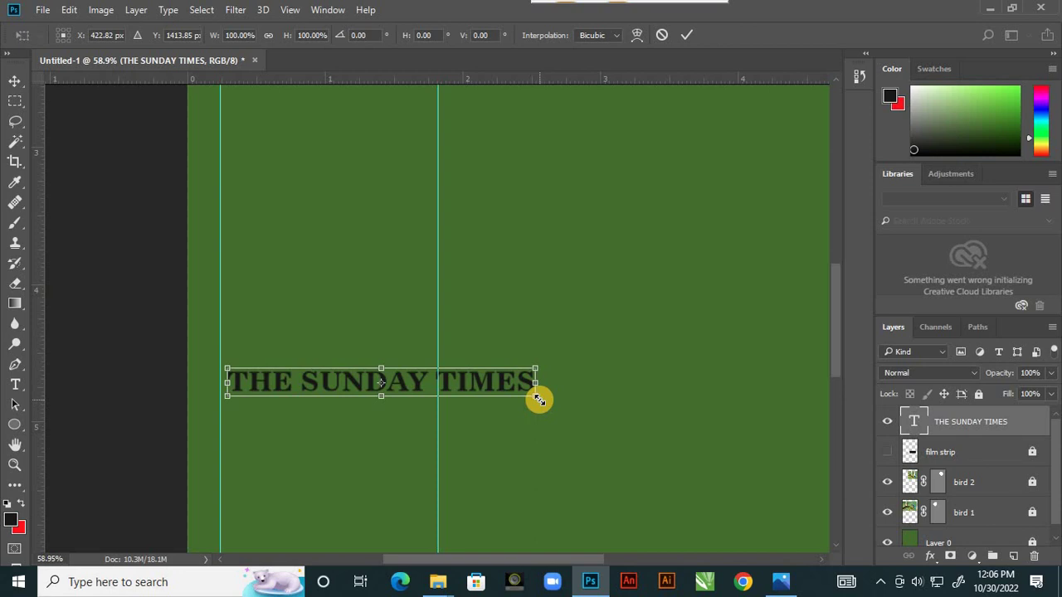
left_click_drag(539, 400, 439, 383)
scroll(299, 391, "up", 3)
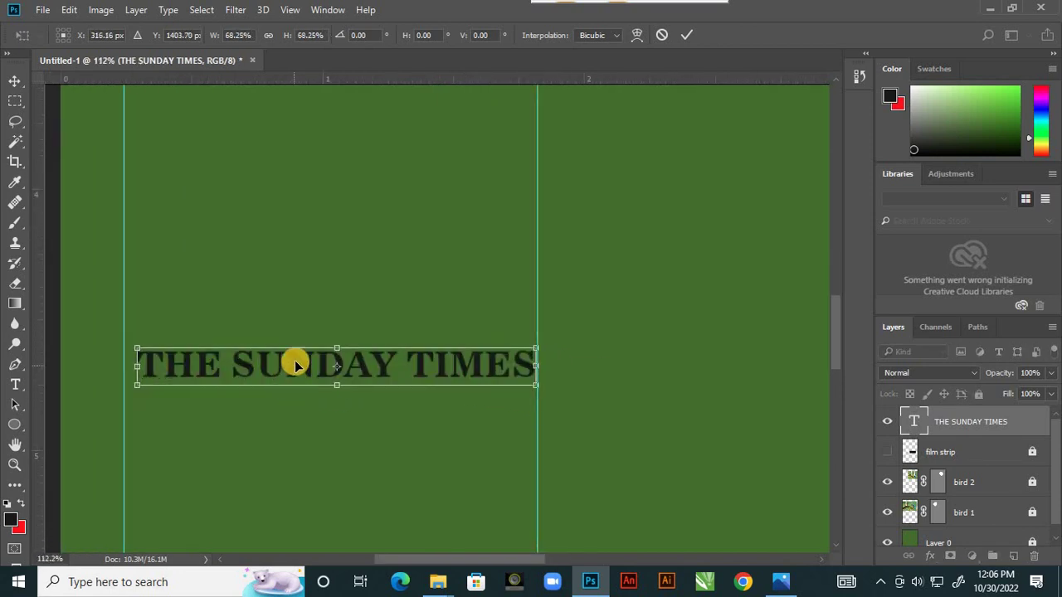
left_click_drag(289, 363, 279, 360)
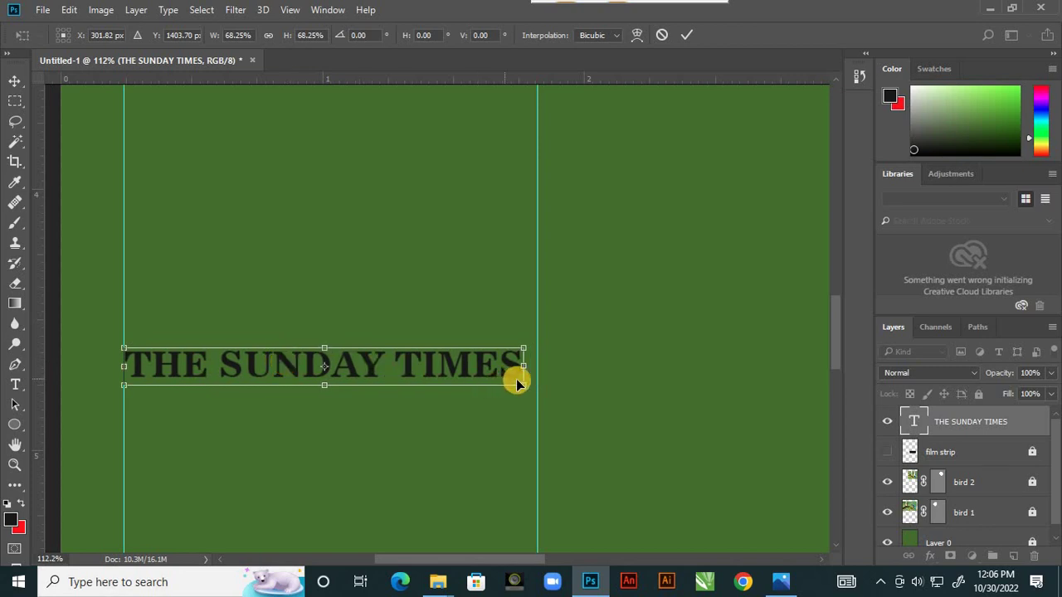
left_click_drag(521, 383, 536, 389)
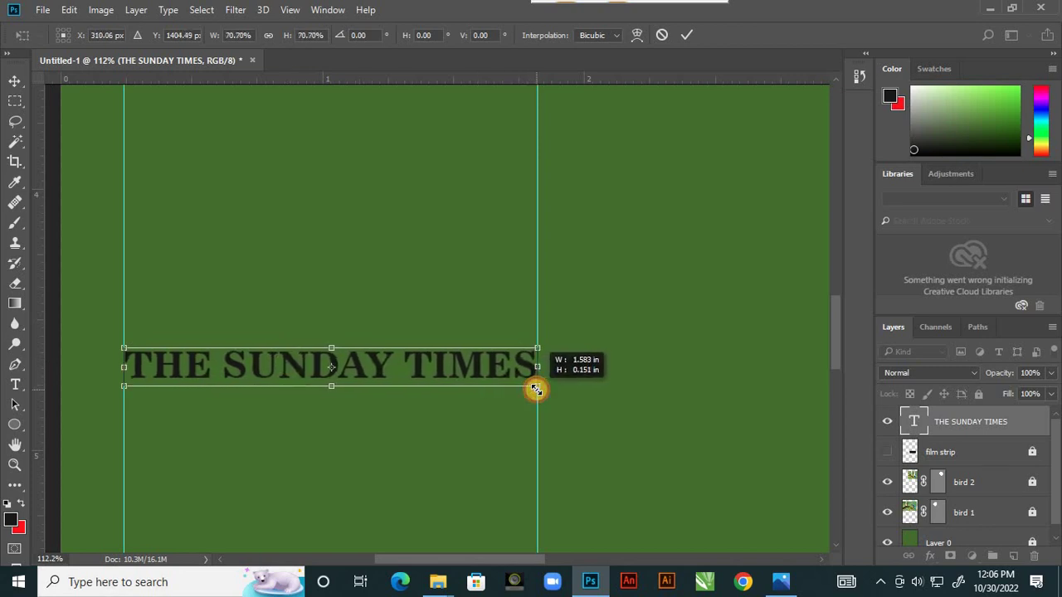
left_click(687, 34)
Step: Compare the resized heading against the reference poster
scroll(509, 245, "down", 4)
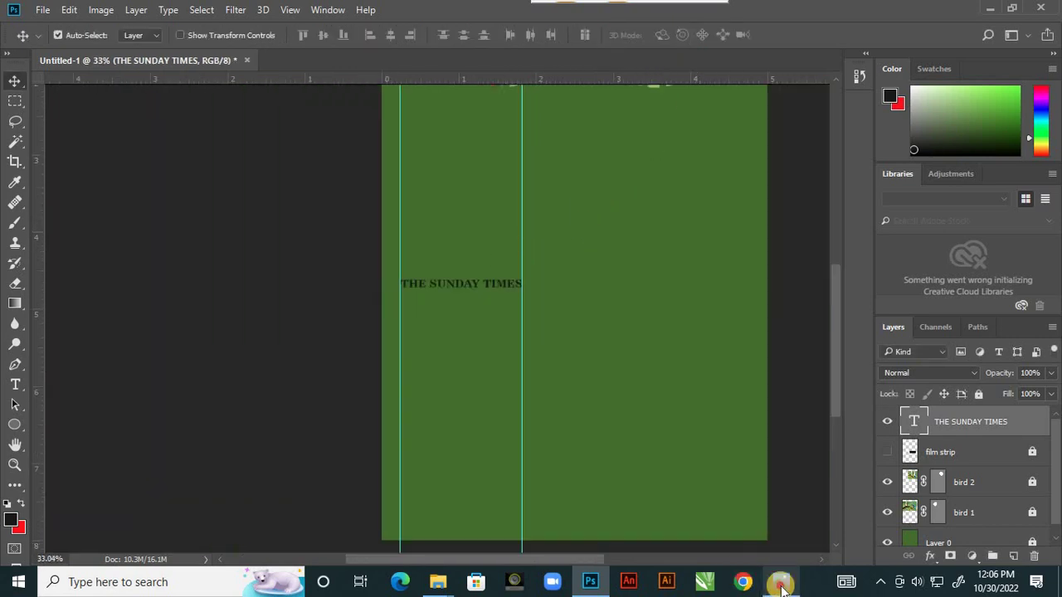
left_click(780, 582)
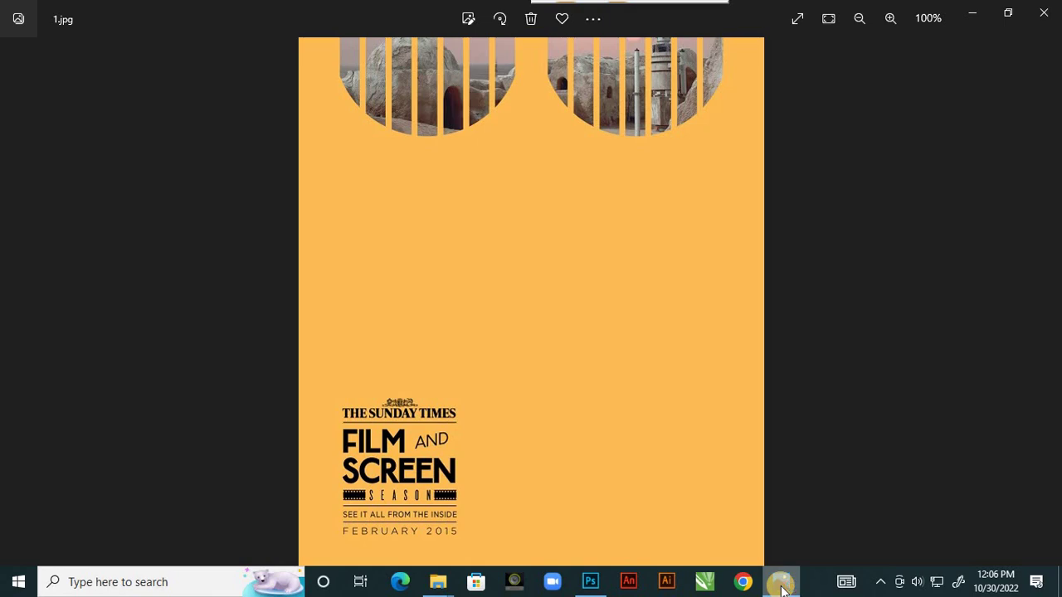
left_click(780, 582)
scroll(500, 259, "up", 3)
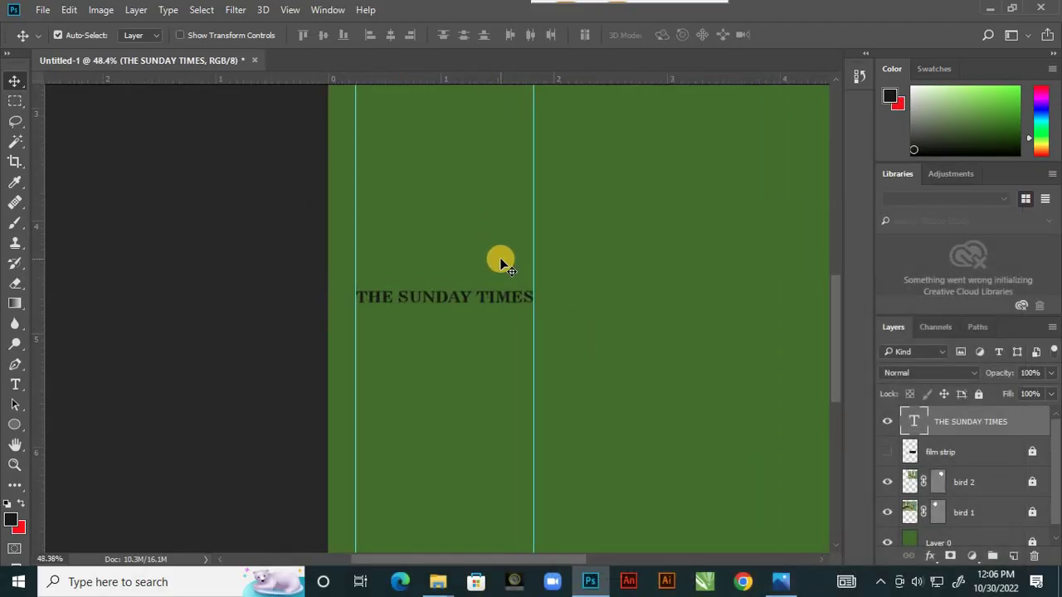
Step: Choose the Rectangle tool in Shape mode, checking the reference poster
left_click(16, 424)
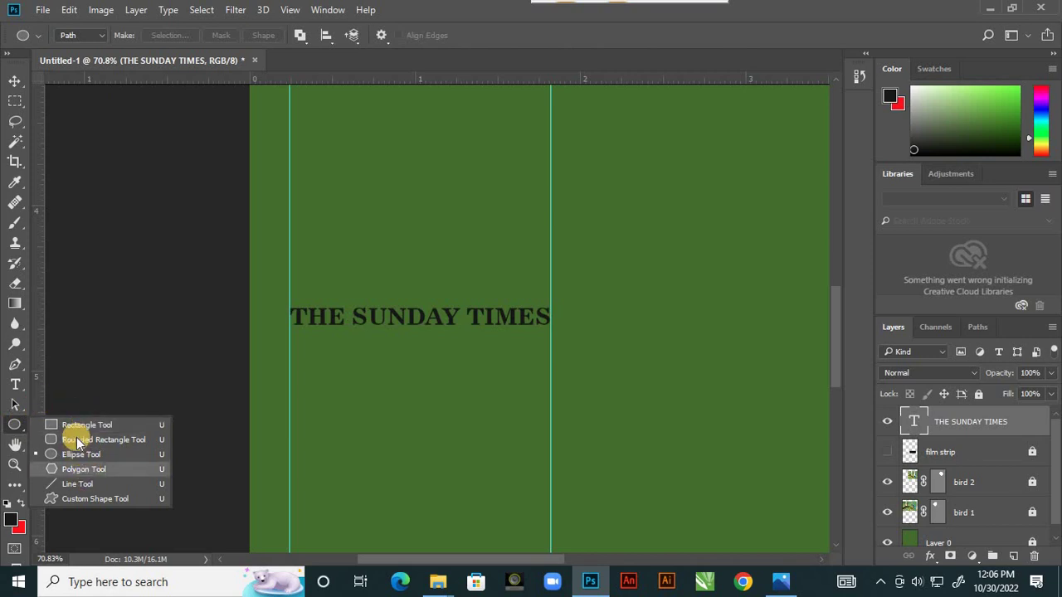
left_click(84, 428)
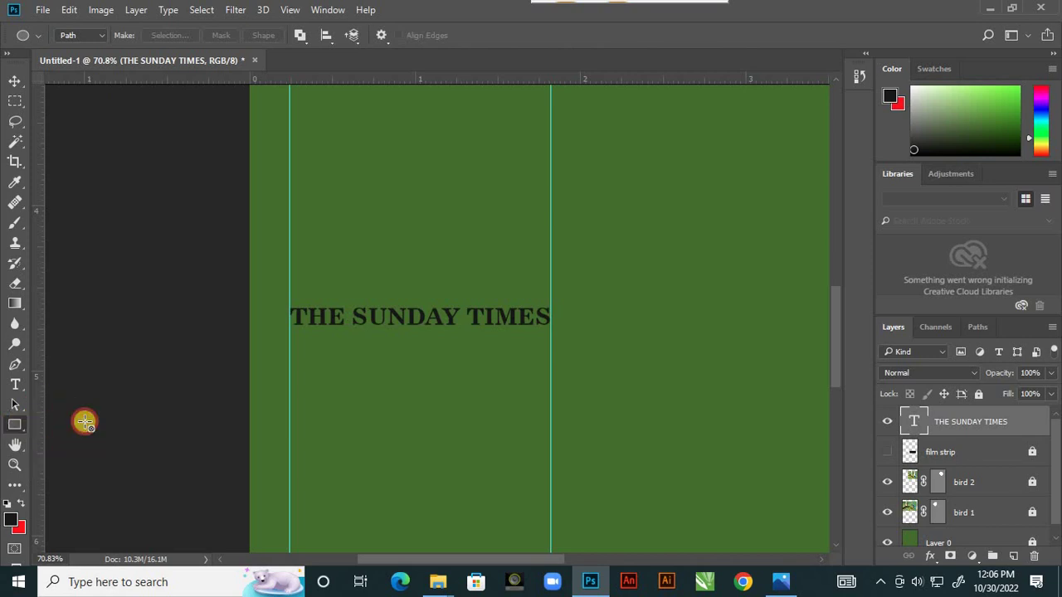
left_click(100, 37)
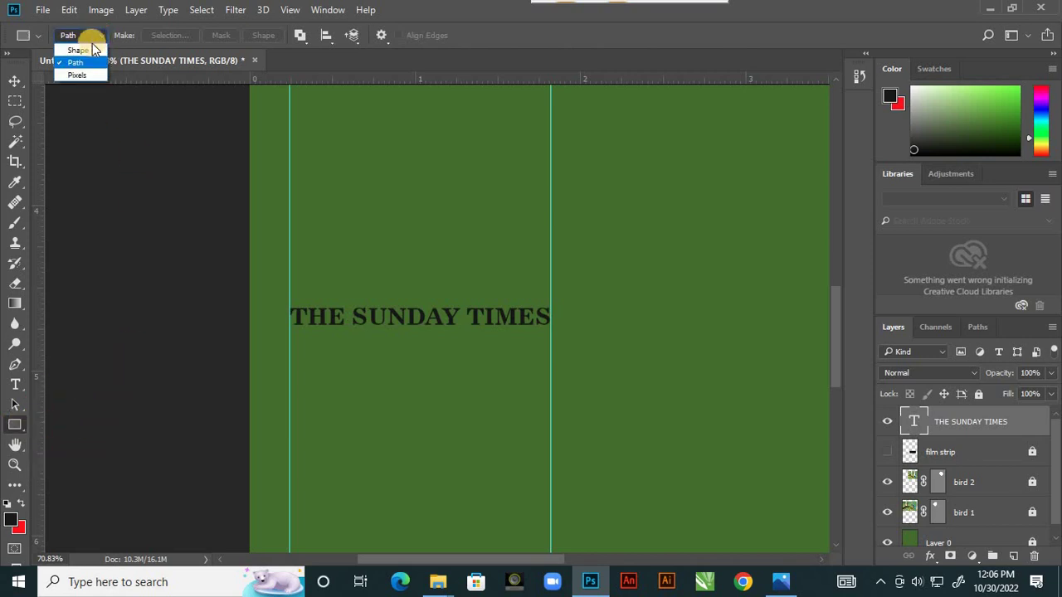
left_click(88, 44)
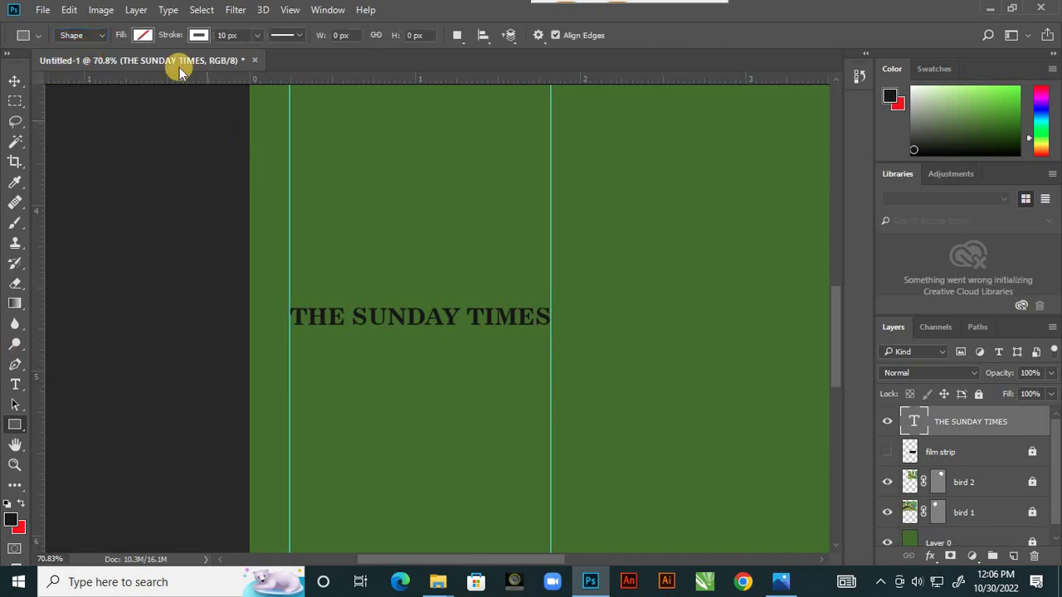
left_click(775, 583)
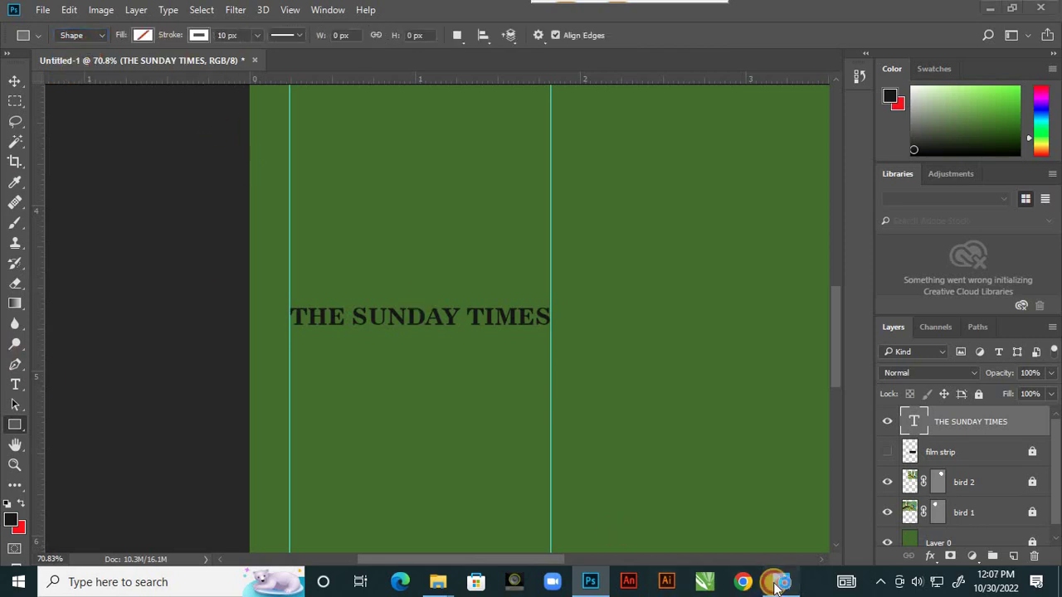
left_click(775, 584)
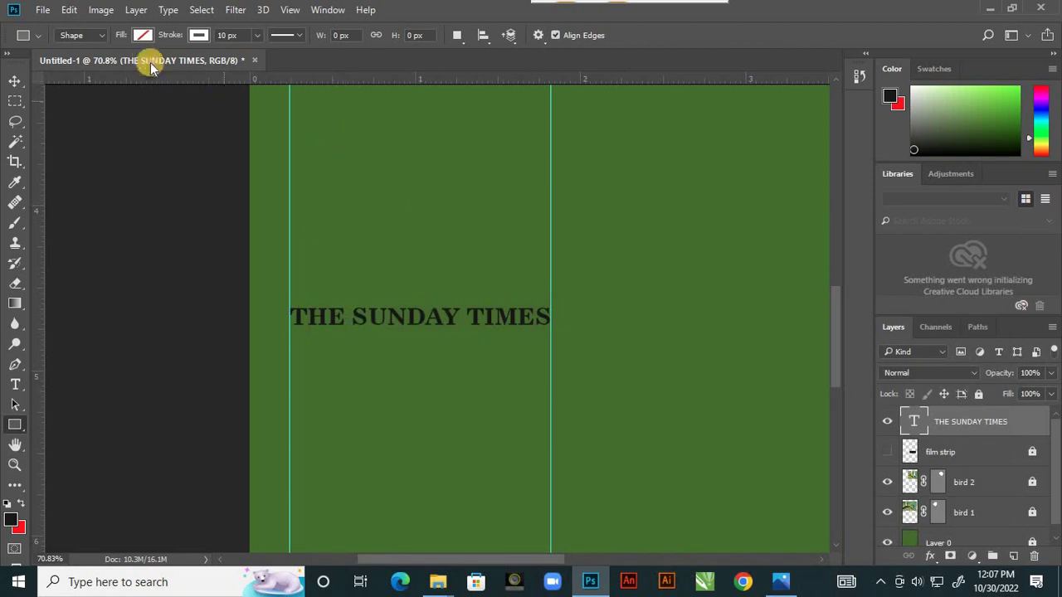
Step: Draw a black, strokeless 475 × 2 px bar under the heading between the guides
left_click(143, 36)
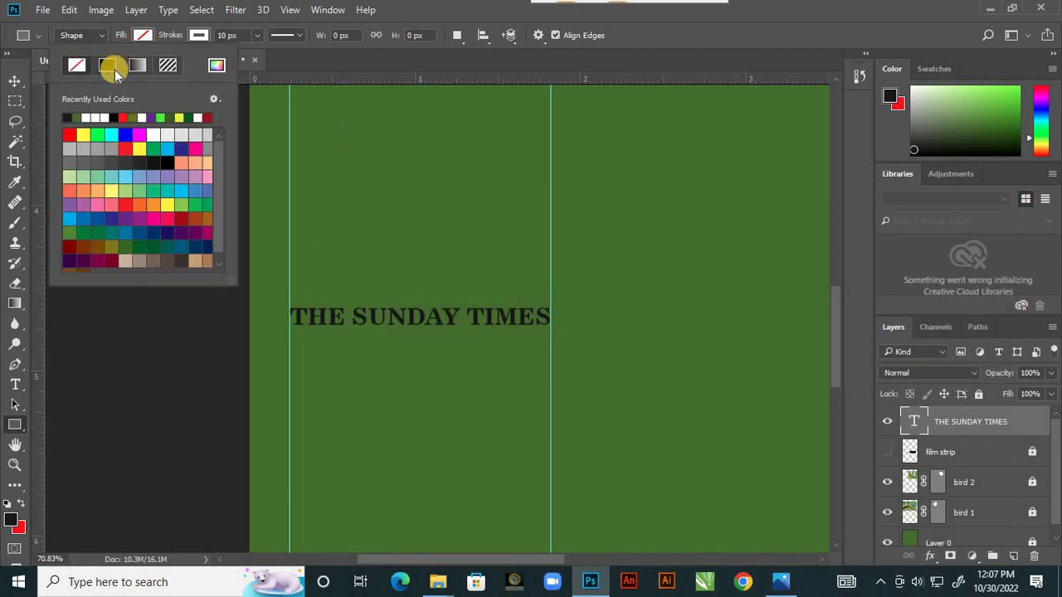
left_click(68, 117)
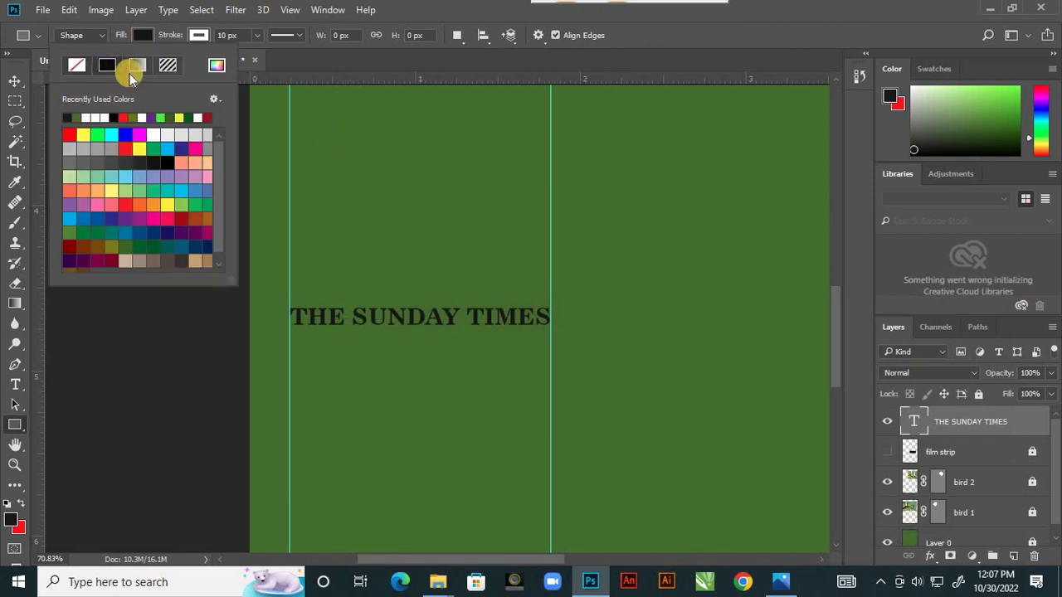
left_click(199, 36)
left_click(145, 67)
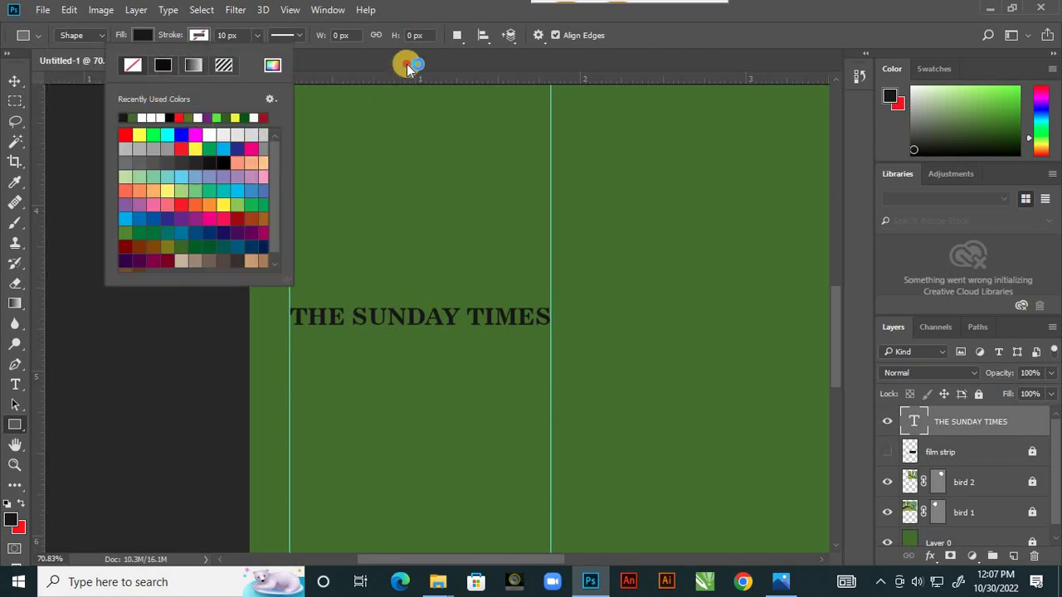
left_click(363, 372)
scroll(363, 372, "up", 2)
scroll(293, 334, "up", 1)
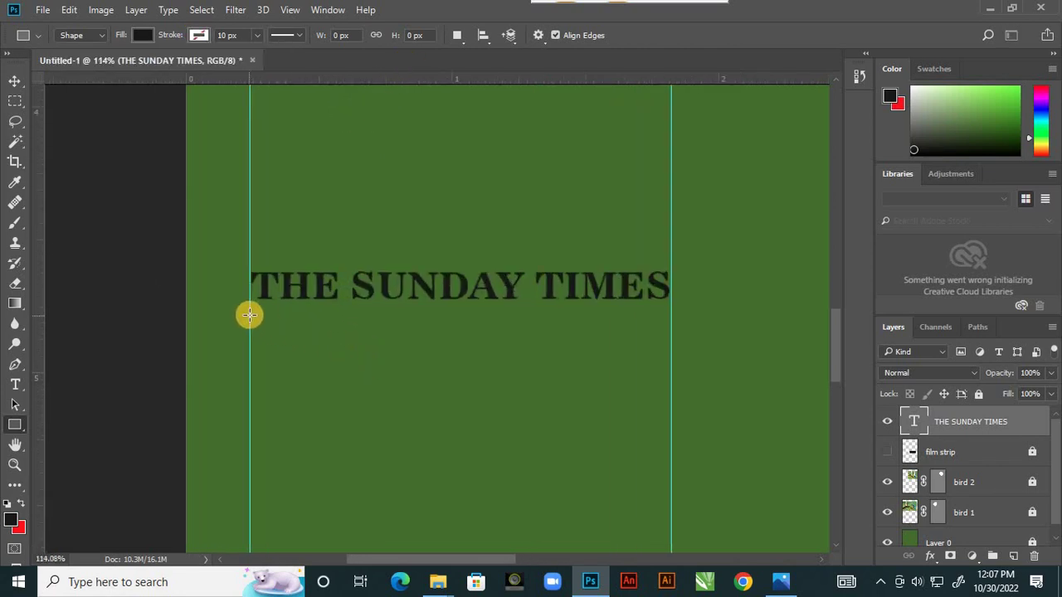
left_click_drag(249, 314, 668, 316)
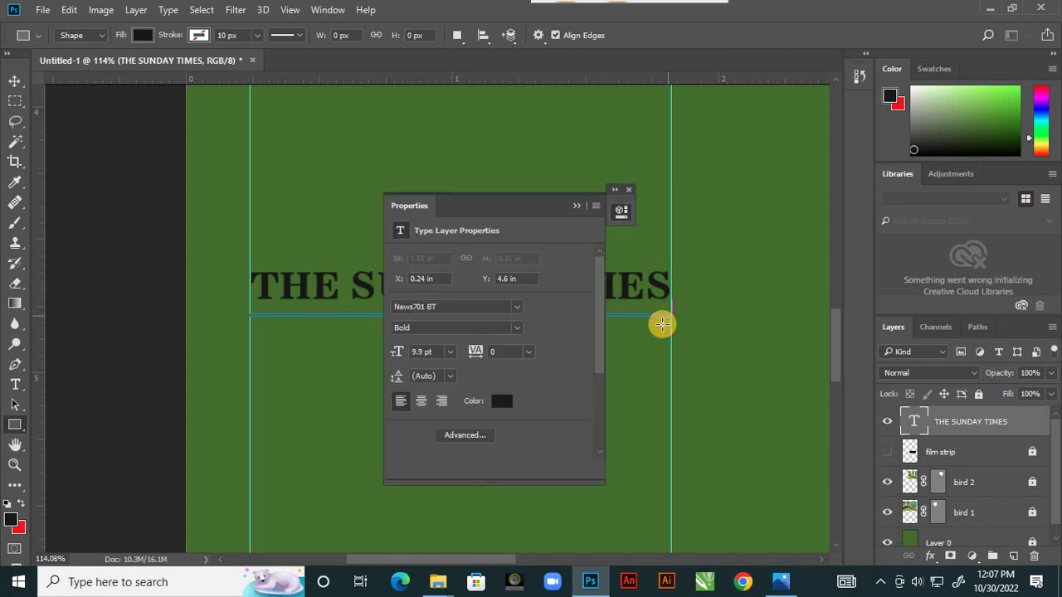
left_click(624, 190)
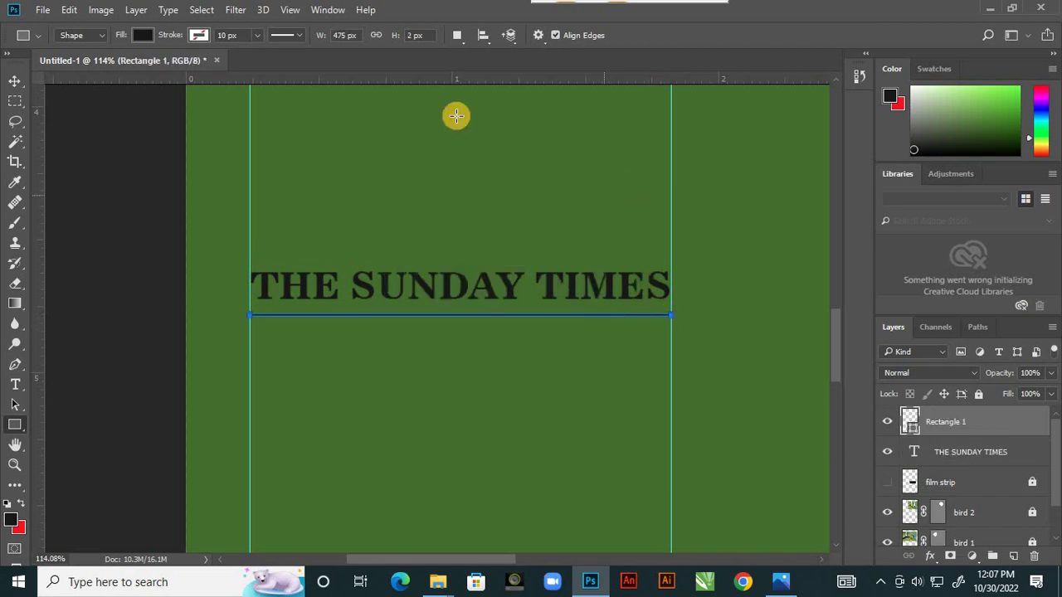
left_click(14, 80)
Step: Review the reference poster before adding the title
scroll(373, 234, "down", 2)
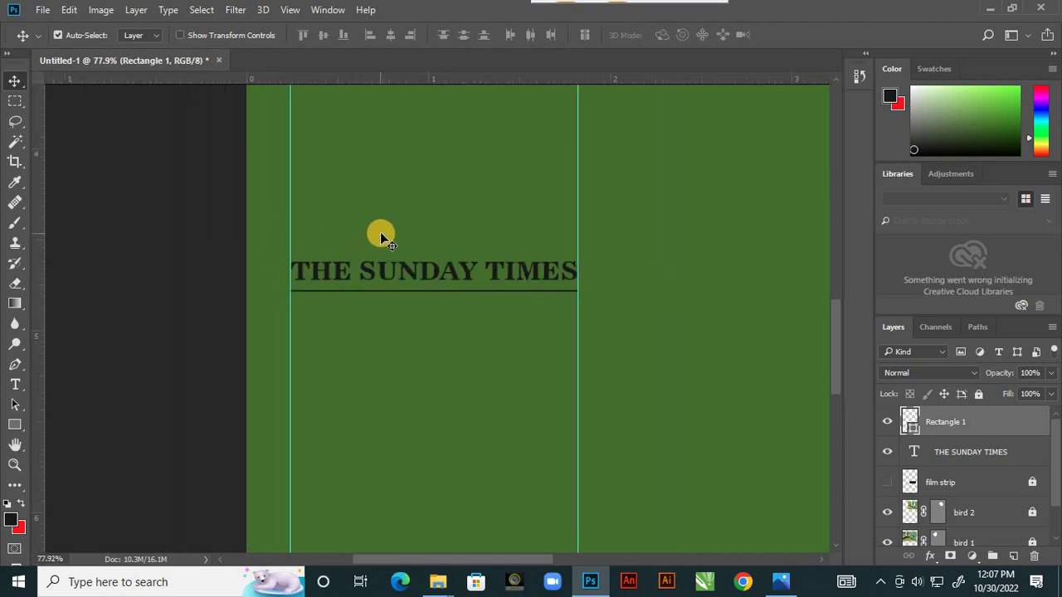
left_click(787, 583)
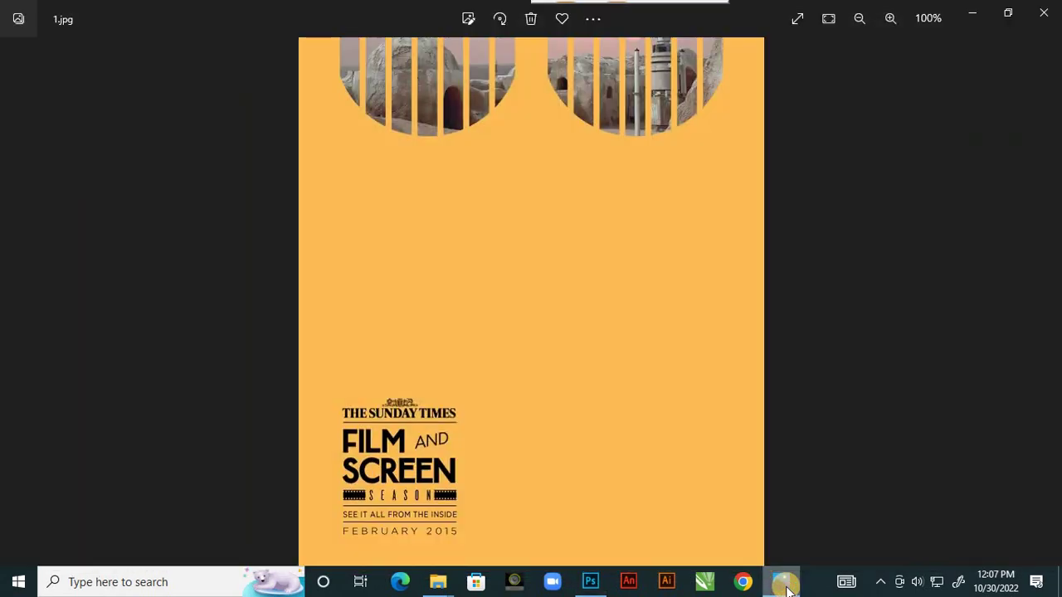
left_click(783, 585)
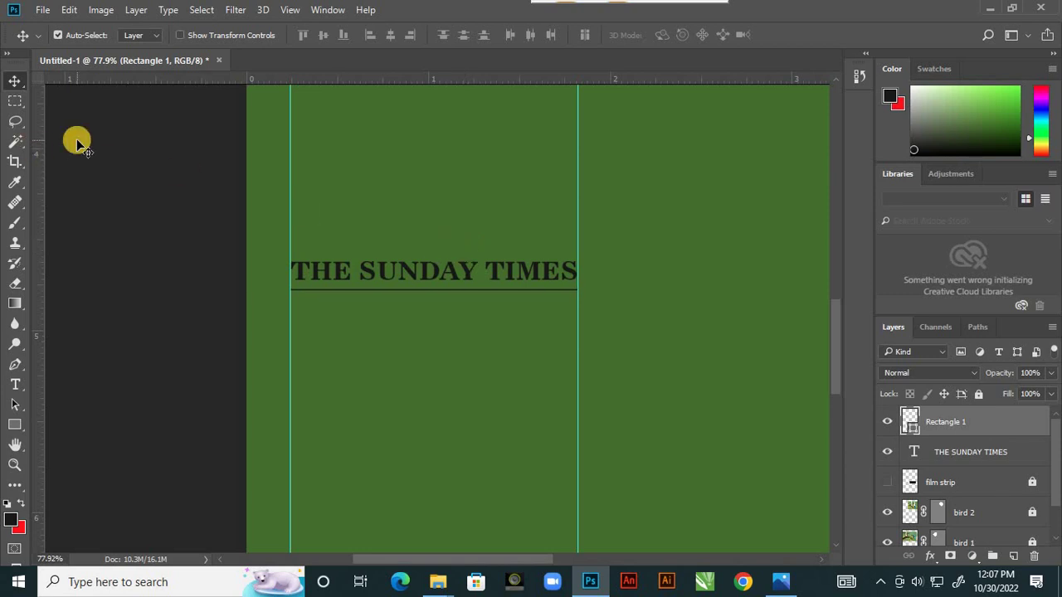
scroll(405, 304, "down", 3)
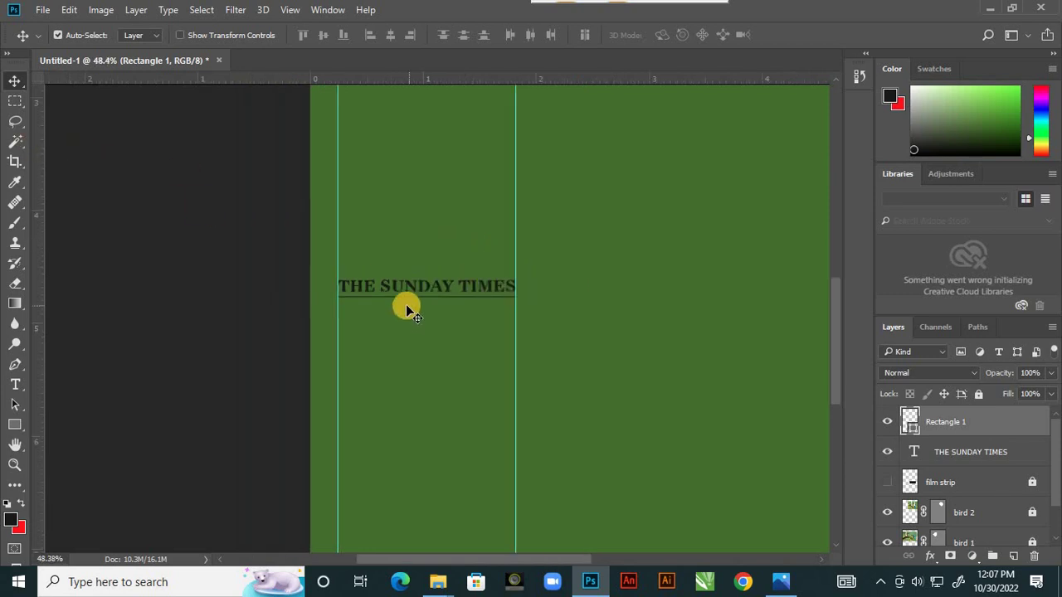
left_click(782, 584)
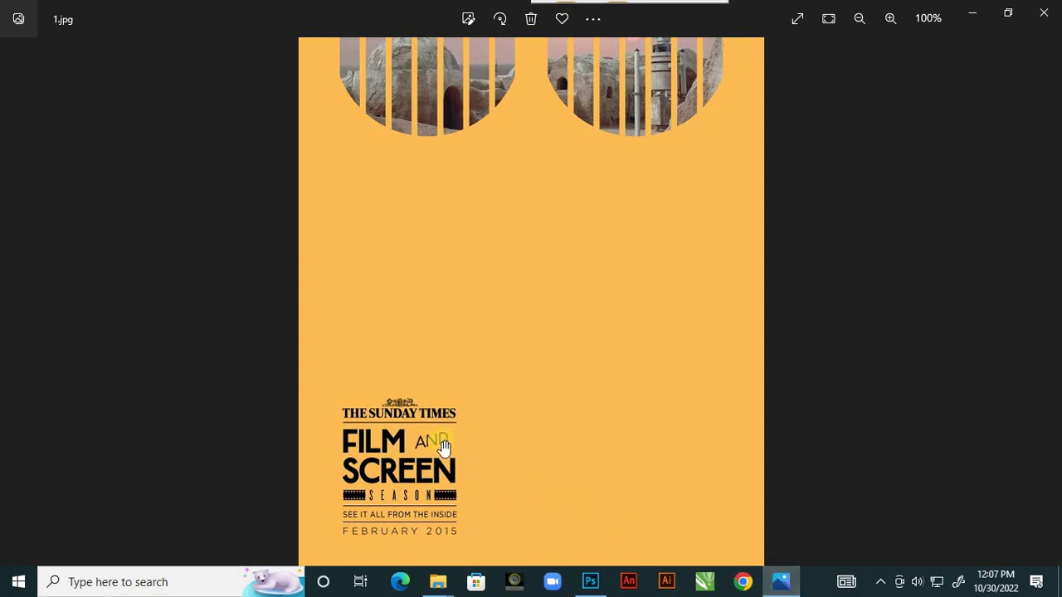
left_click(594, 586)
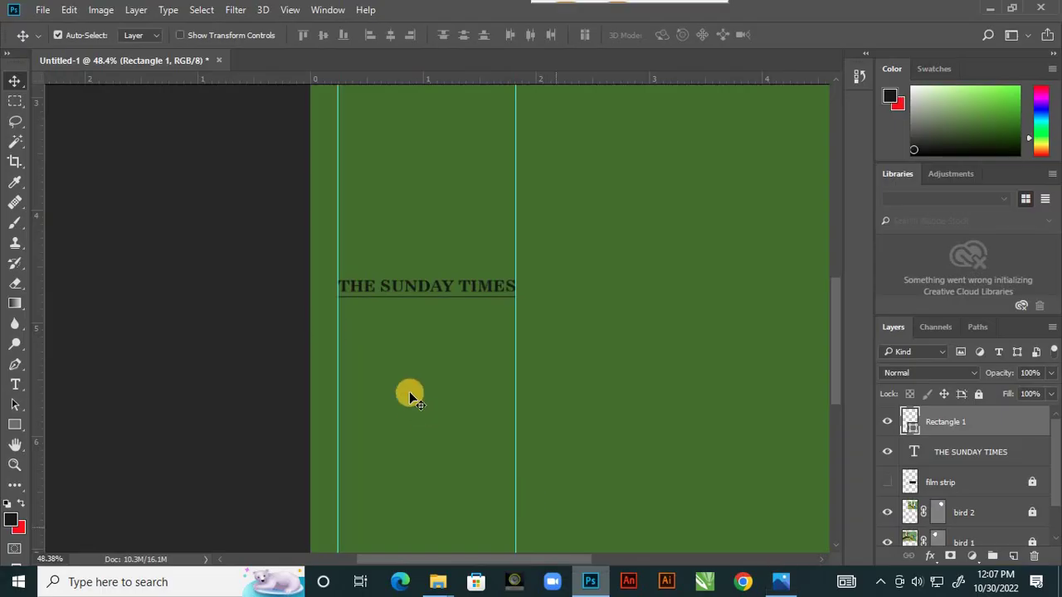
Step: Type 'FILM' and 'SCREEN' on two lines below the logo
left_click(14, 382)
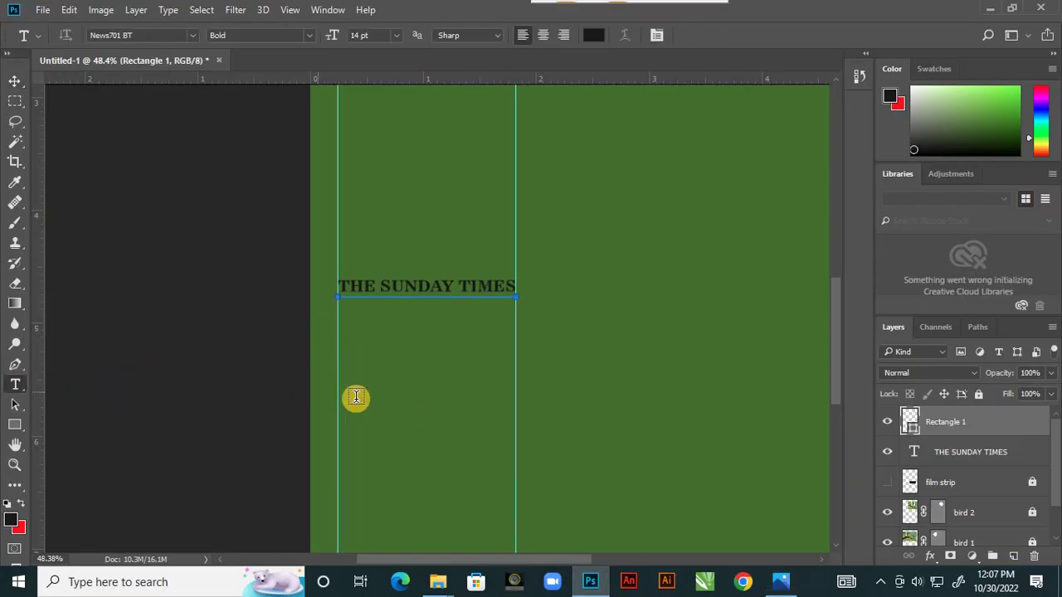
left_click(365, 406)
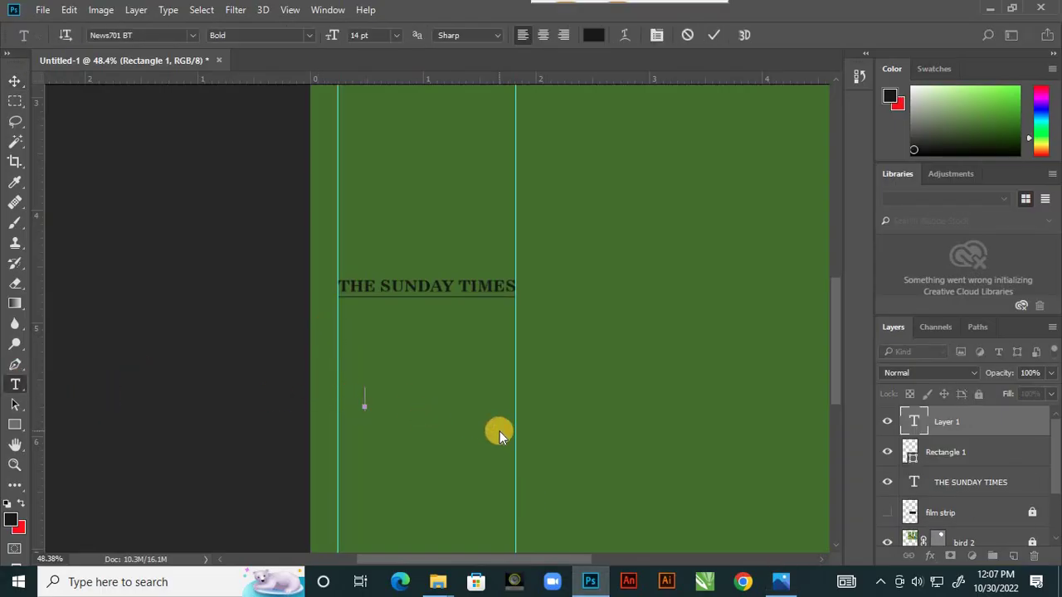
type("FILM")
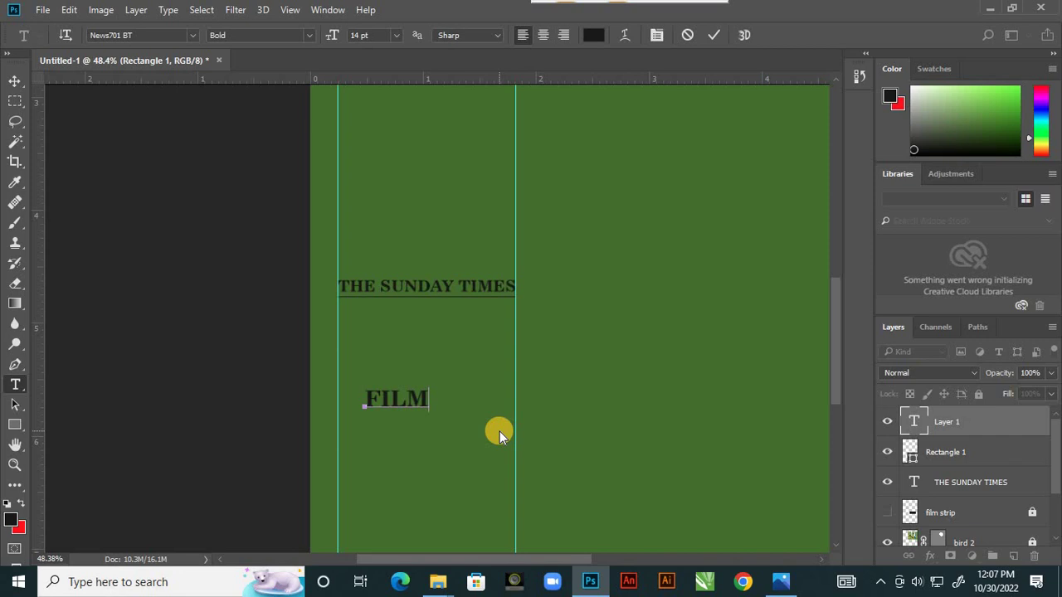
key("Return")
type("SCREEN")
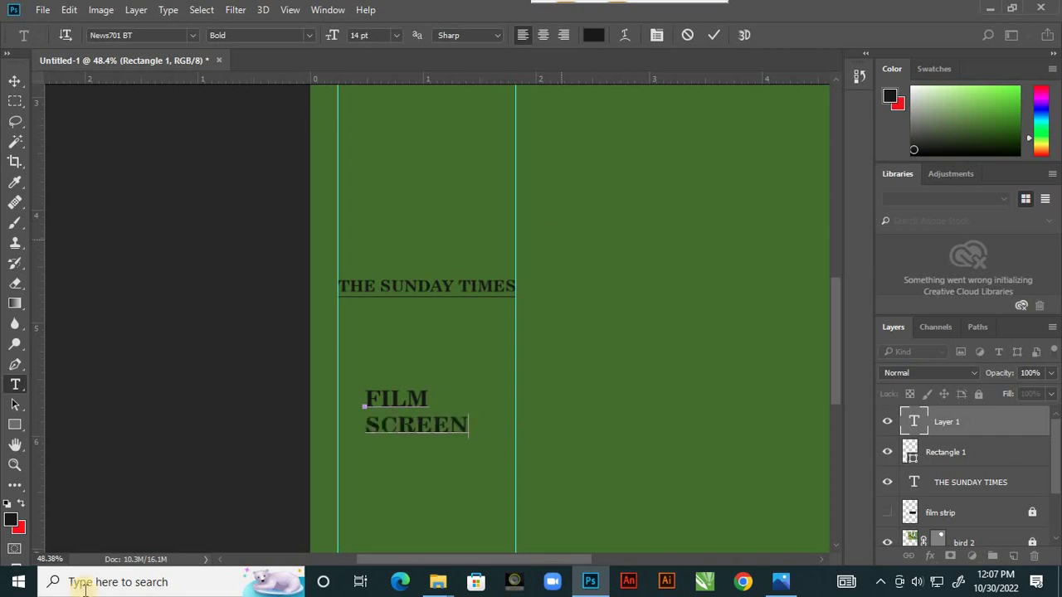
Step: Set the FILM SCREEN text in Bahnschrift Bold and commit it
scroll(356, 396, "up", 1)
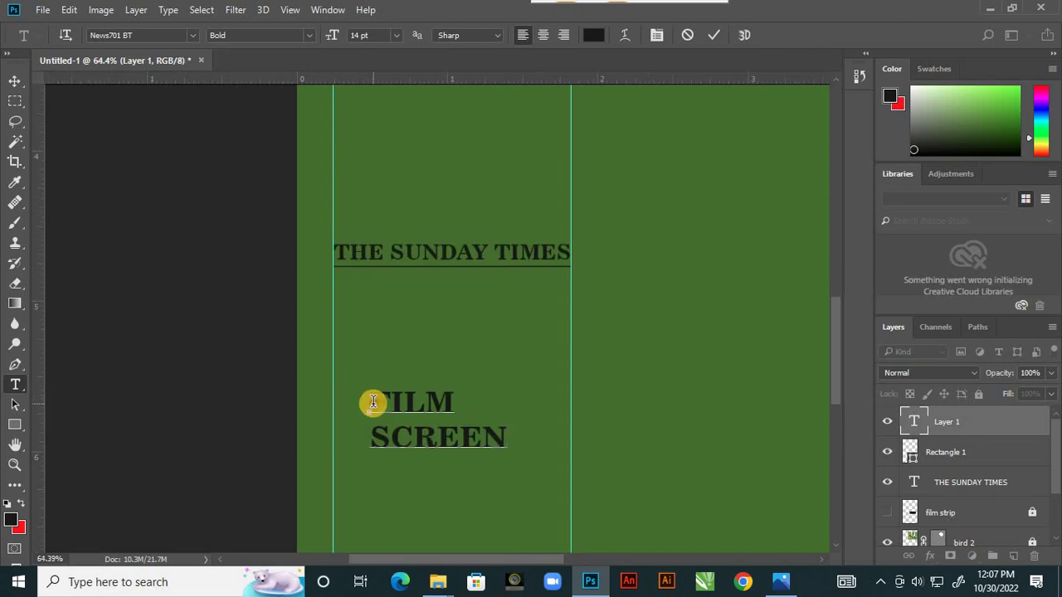
left_click_drag(371, 402, 559, 488)
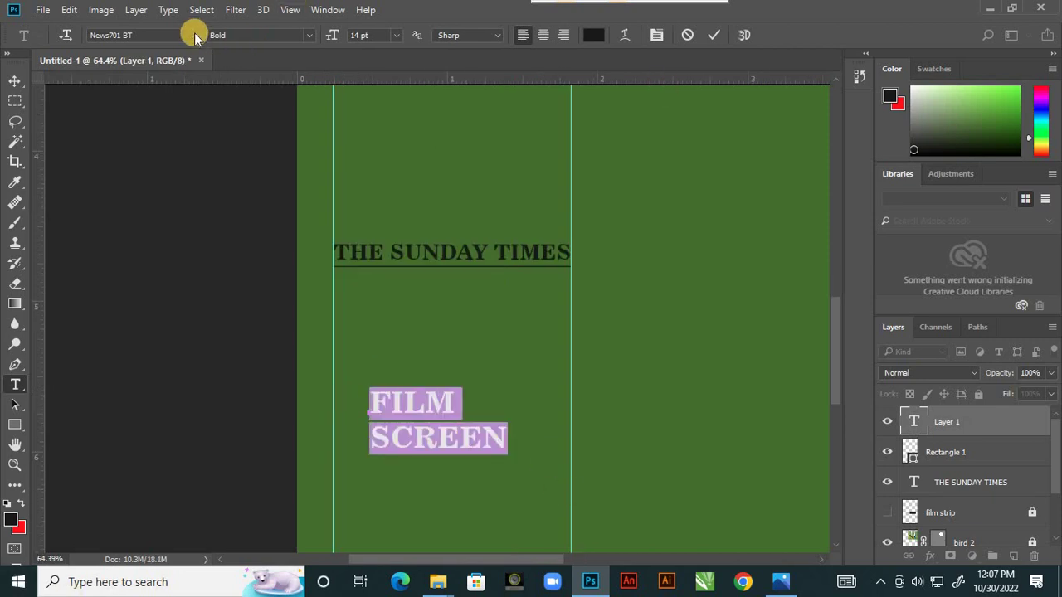
left_click(192, 35)
scroll(282, 190, "up", 10)
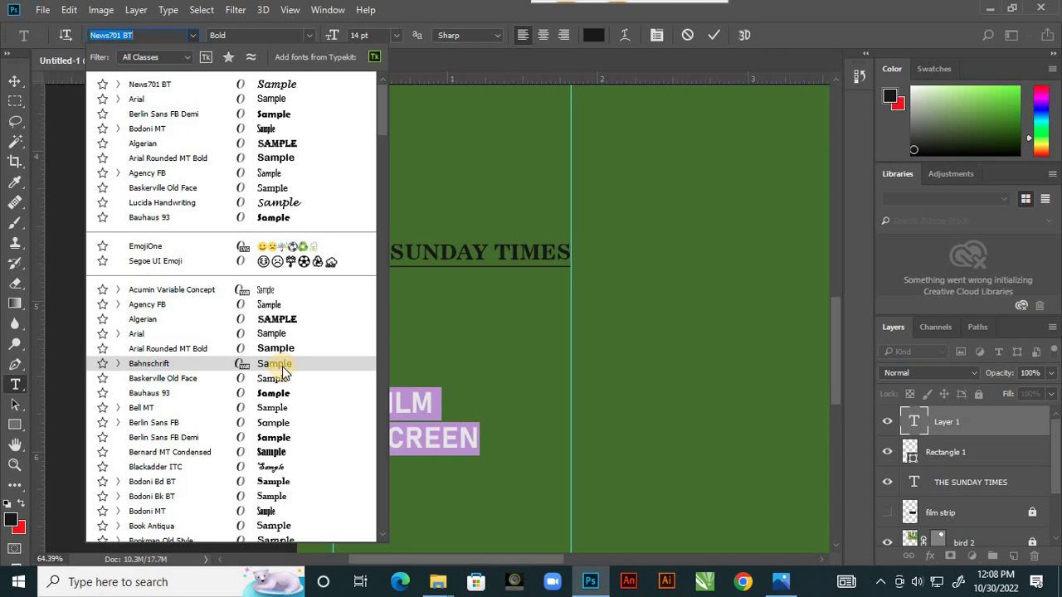
left_click(282, 371)
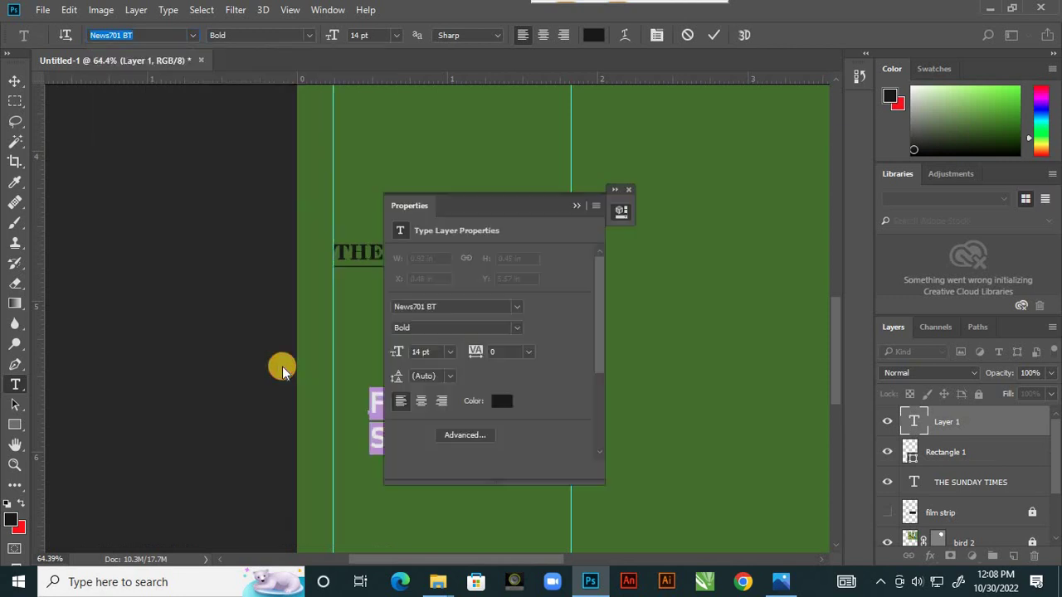
left_click(577, 206)
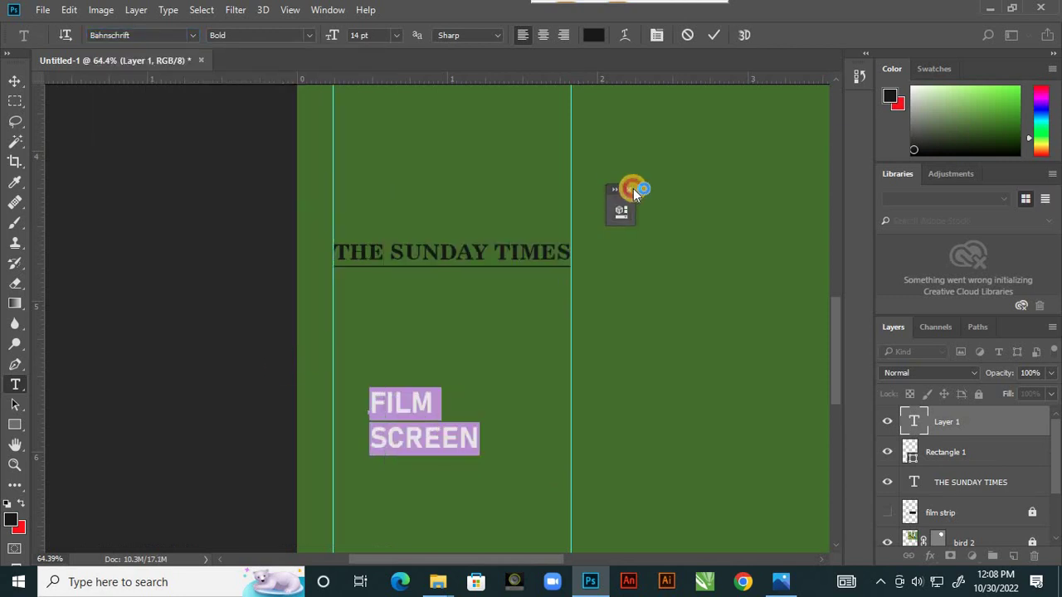
left_click(713, 35)
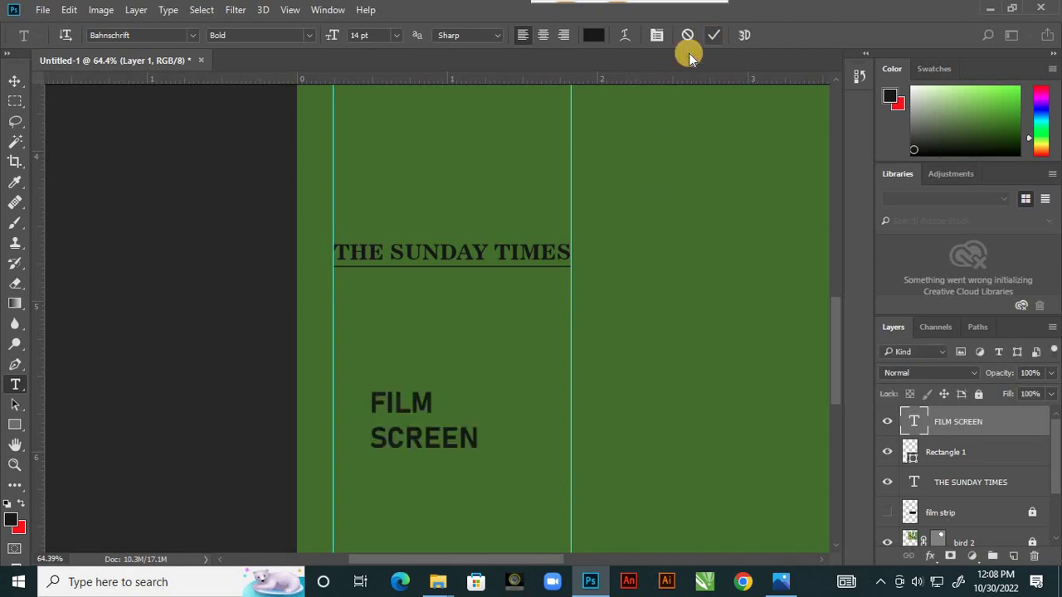
left_click(15, 80)
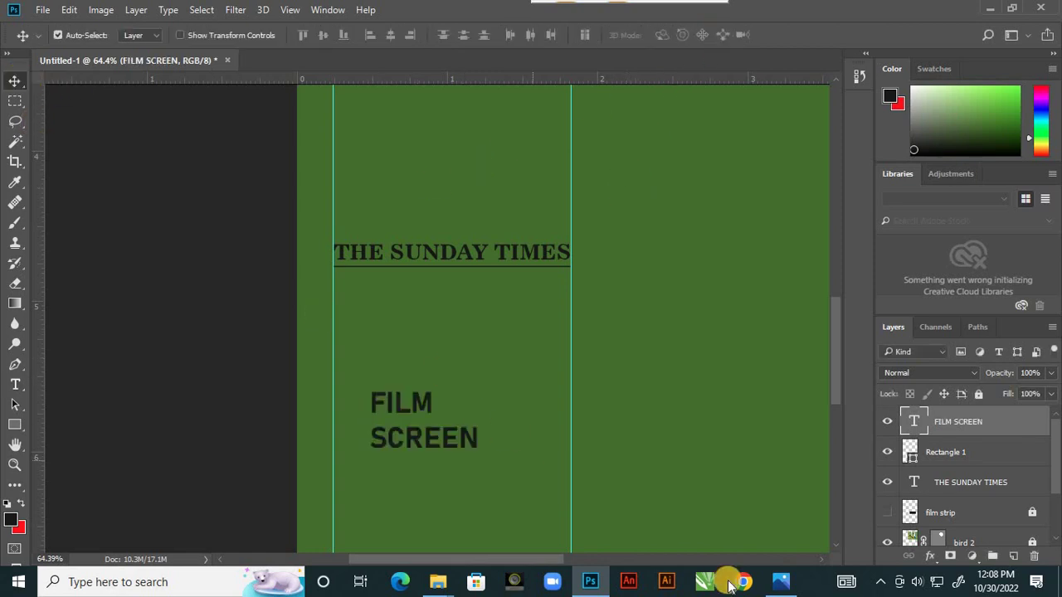
Step: Move FILM SCREEN up directly under the divider line
left_click(788, 586)
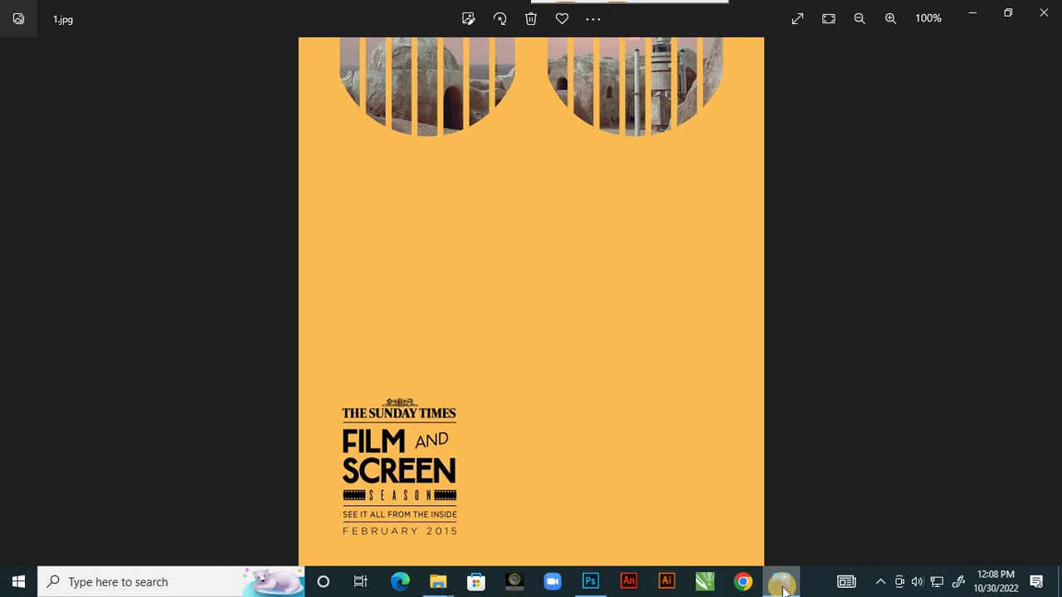
left_click(784, 586)
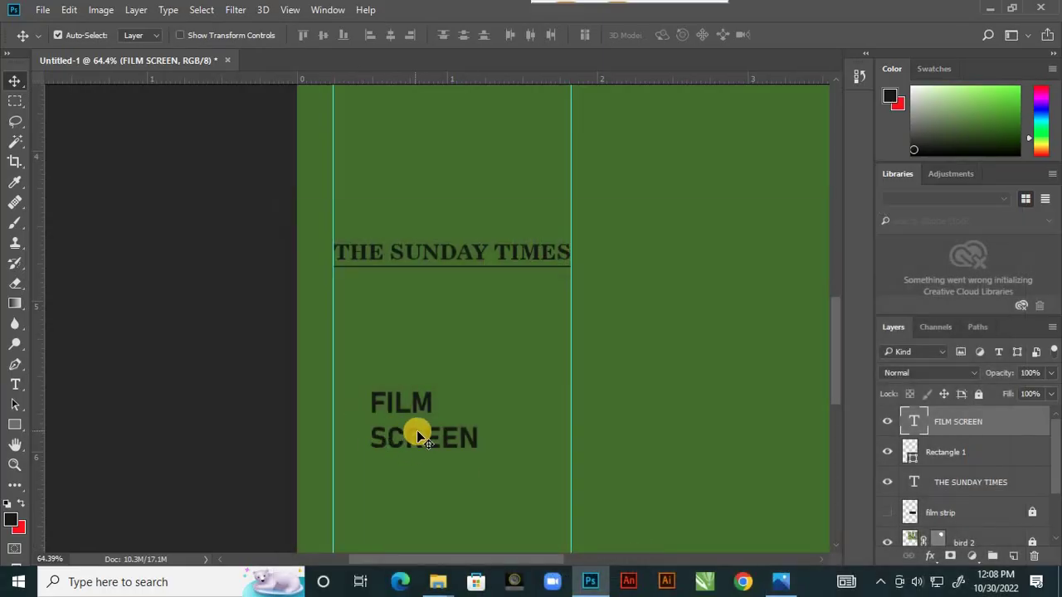
left_click_drag(419, 435, 381, 330)
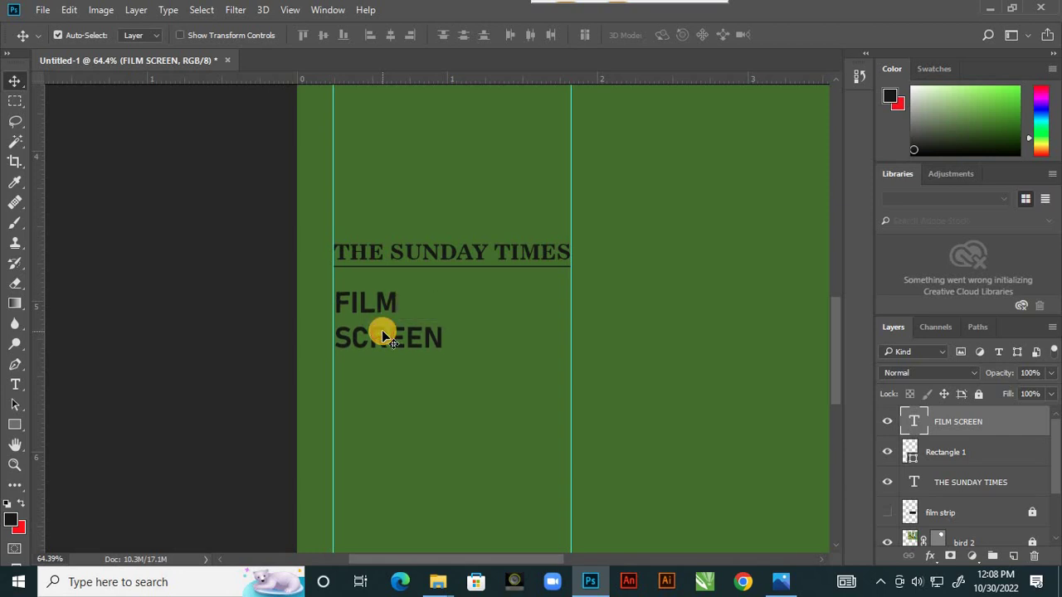
key("ctrl")
Step: Enlarge FILM SCREEN to about 220% so it fills the space between the guides
key("ctrl+t")
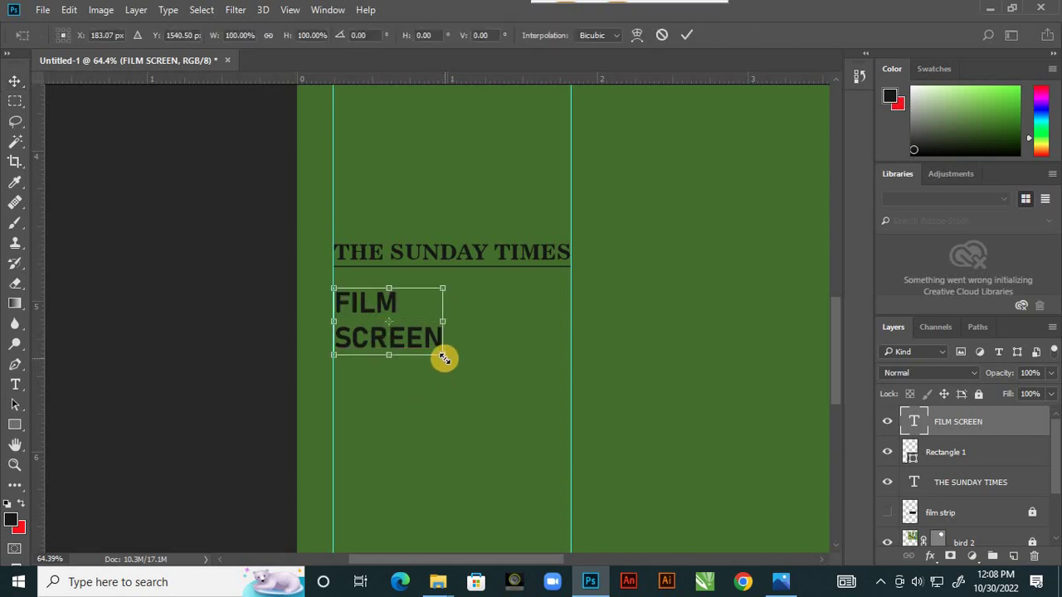
left_click_drag(444, 358, 582, 434)
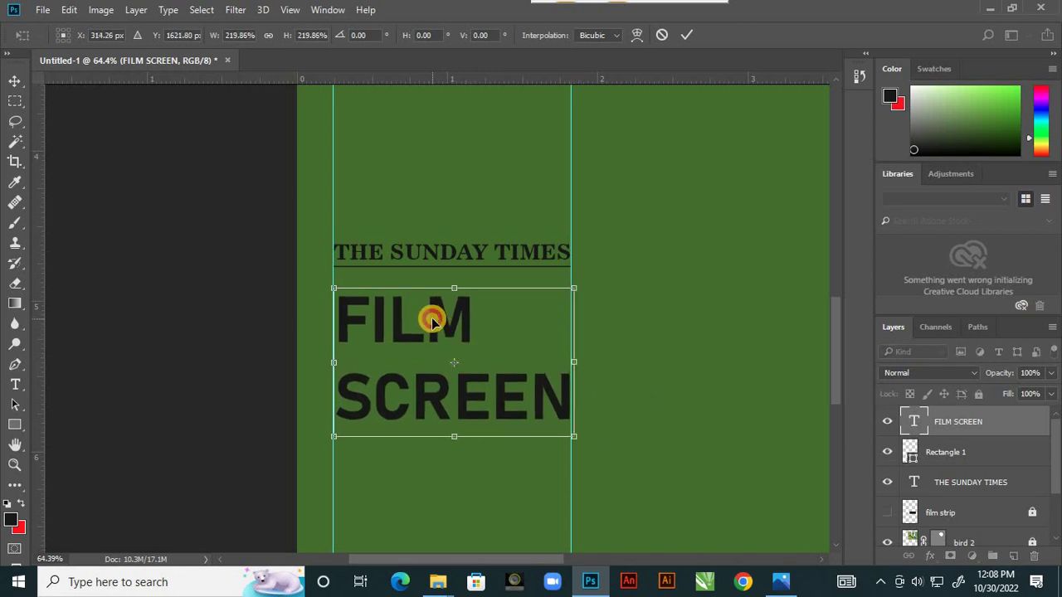
left_click_drag(431, 321, 426, 319)
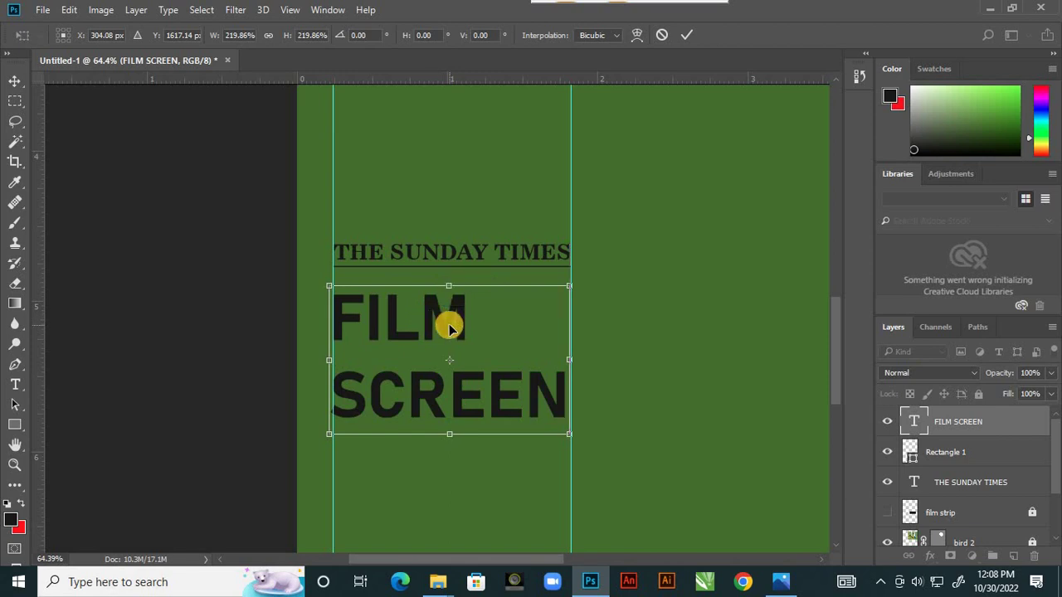
key("Right")
key("Right")
key("Right")
key("Right")
key("Right")
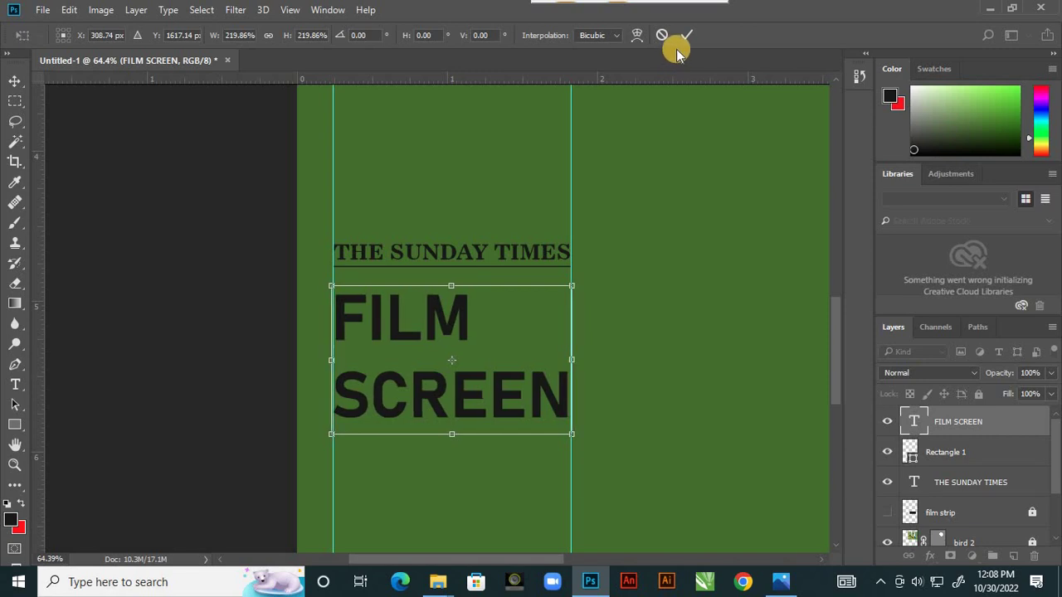
left_click(686, 36)
scroll(490, 306, "down", 4)
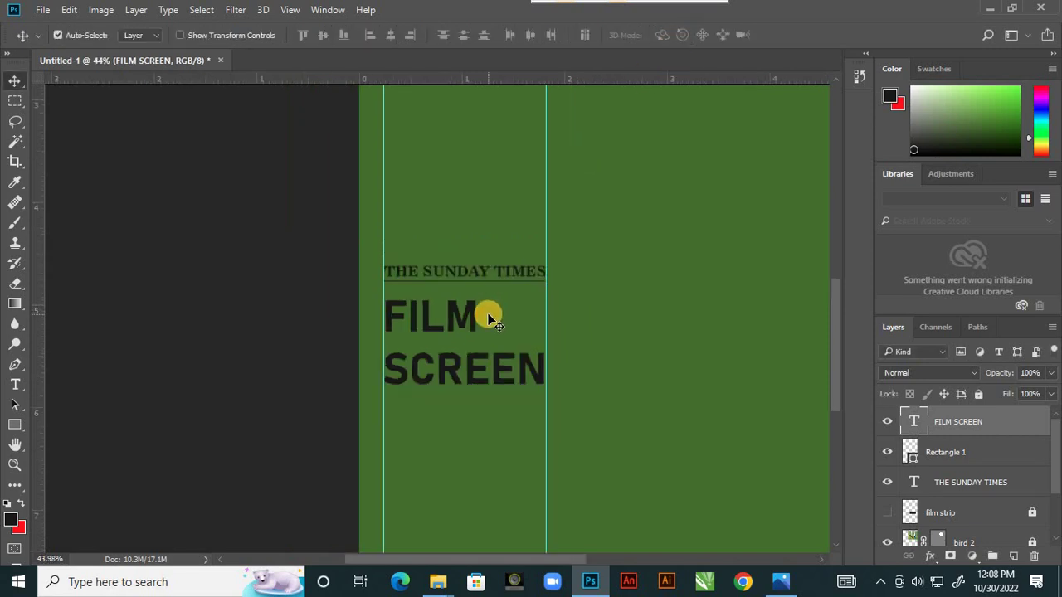
left_click(788, 583)
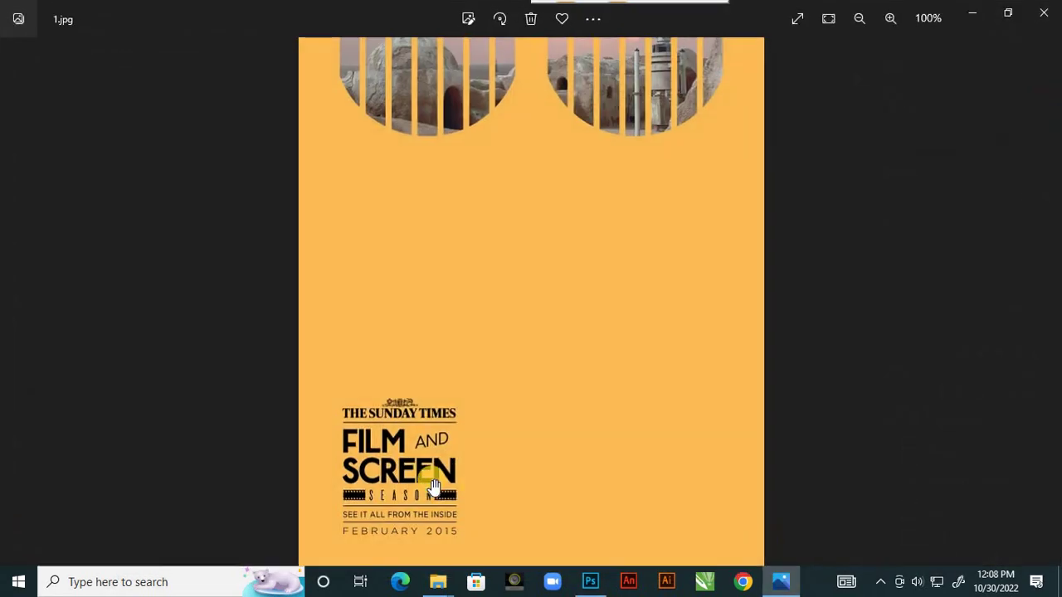
left_click(592, 583)
scroll(503, 308, "up", 2)
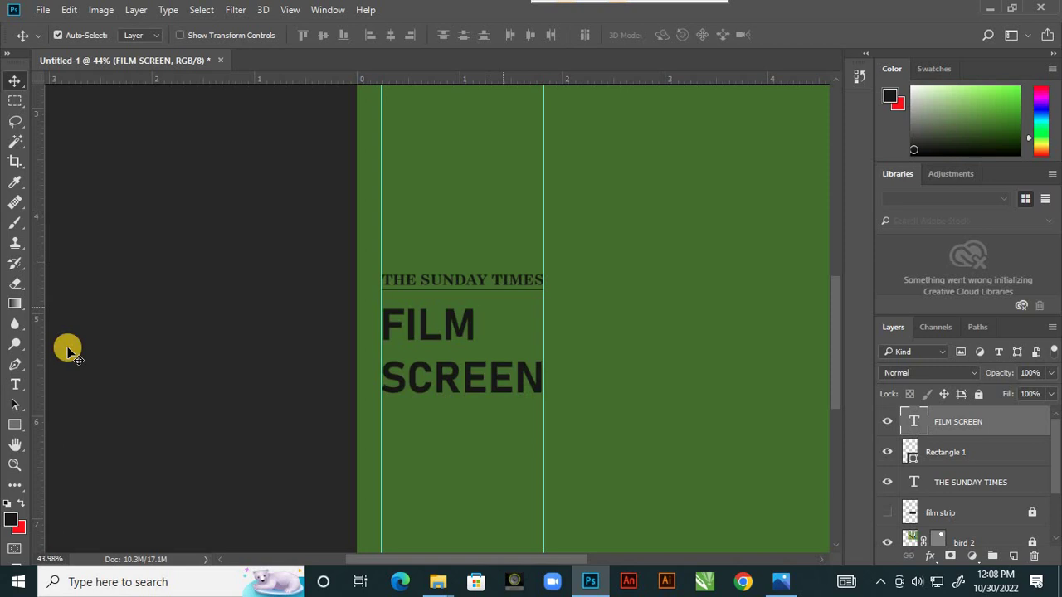
Step: Add a text layer reading 'AND' below the FILM SCREEN title
left_click(15, 384)
left_click(475, 493)
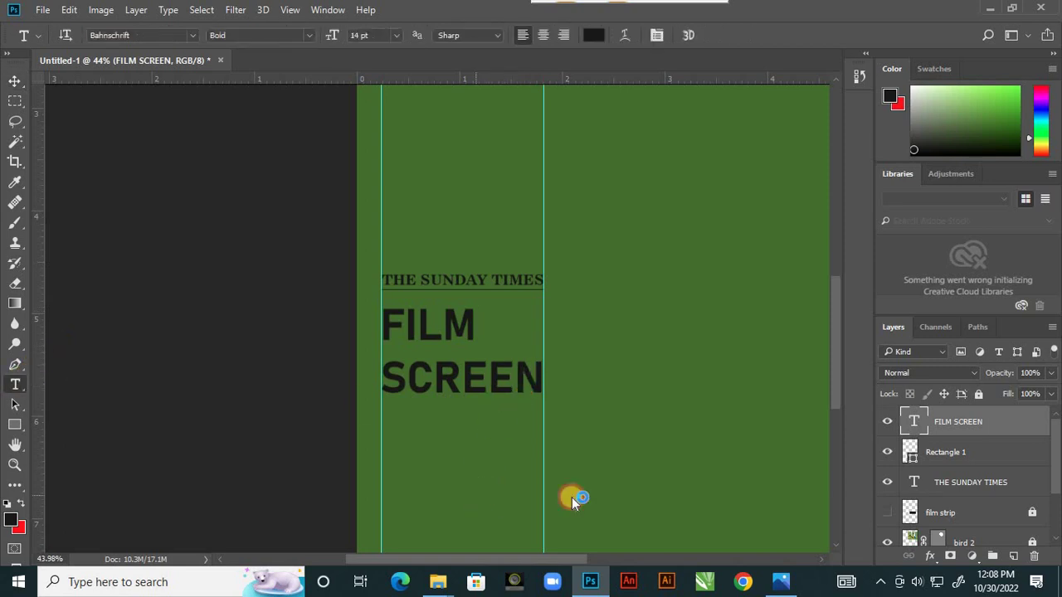
type("AND")
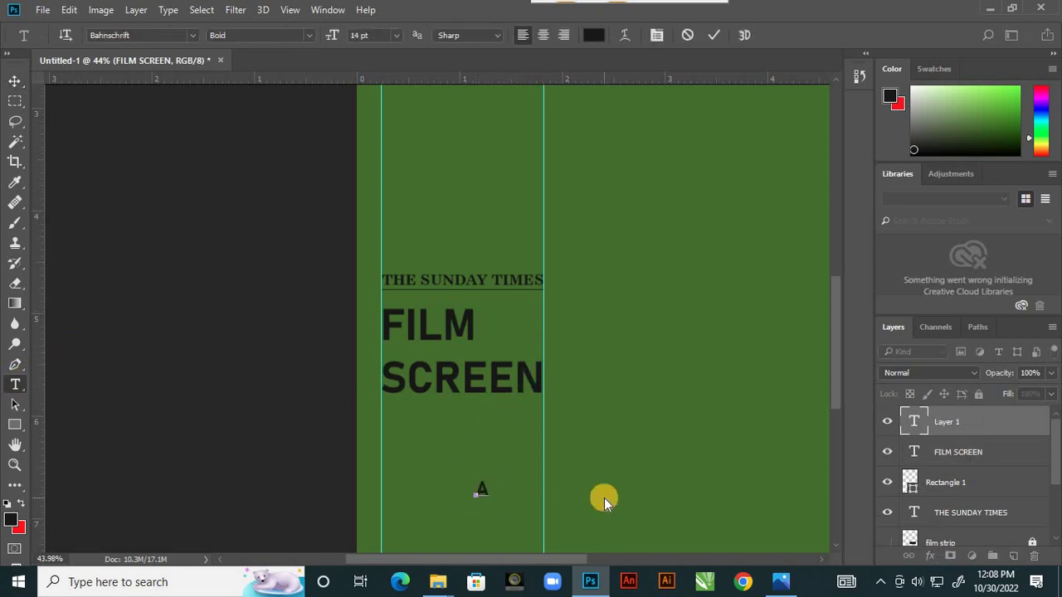
left_click(715, 38)
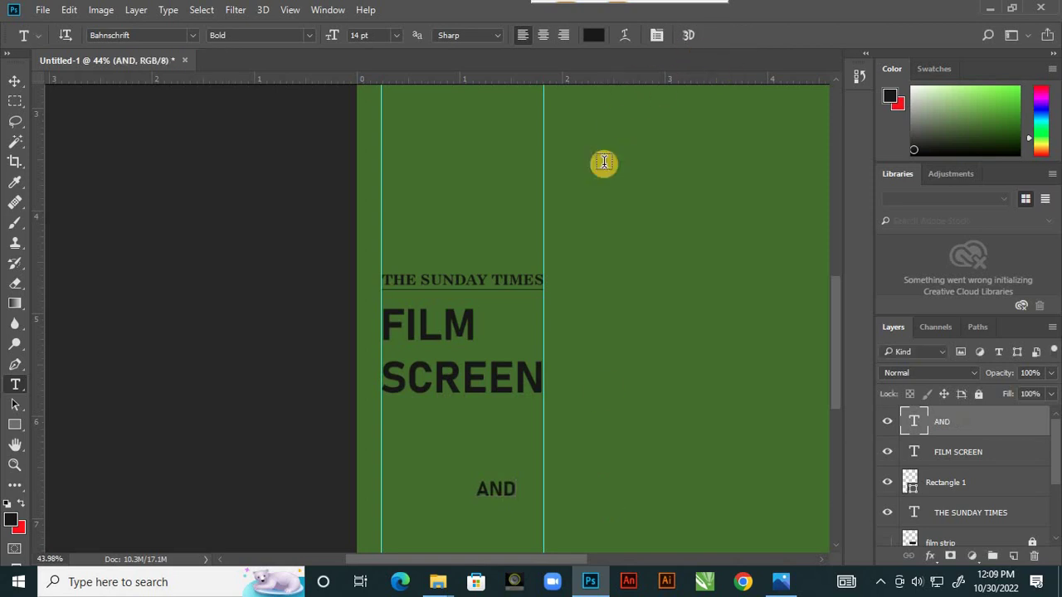
Step: Change the AND text from Bahnschrift Bold to Regular
scroll(471, 490, "up", 1)
left_click_drag(473, 490, 547, 477)
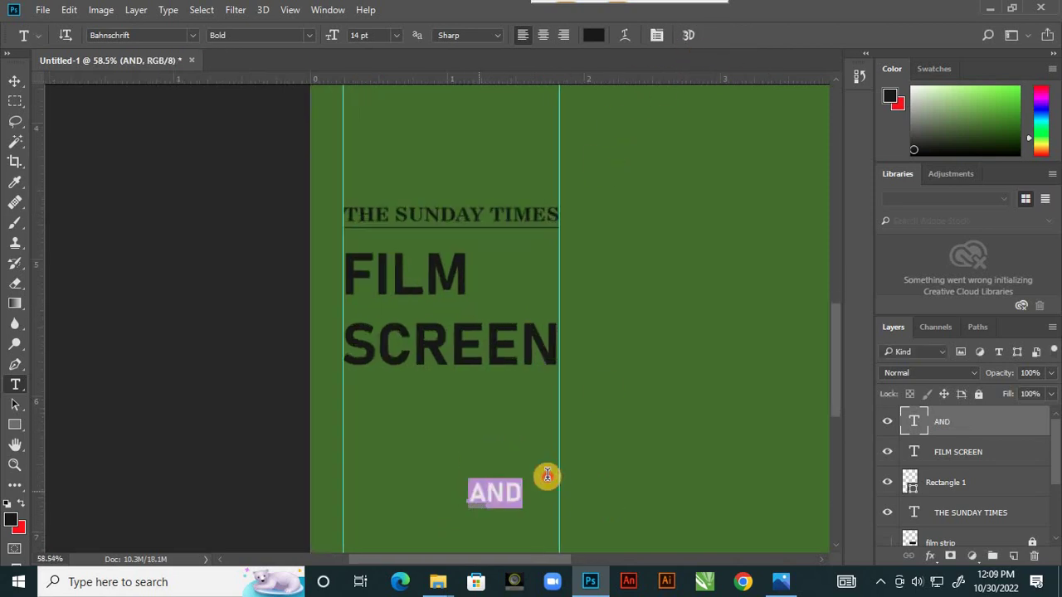
left_click(305, 36)
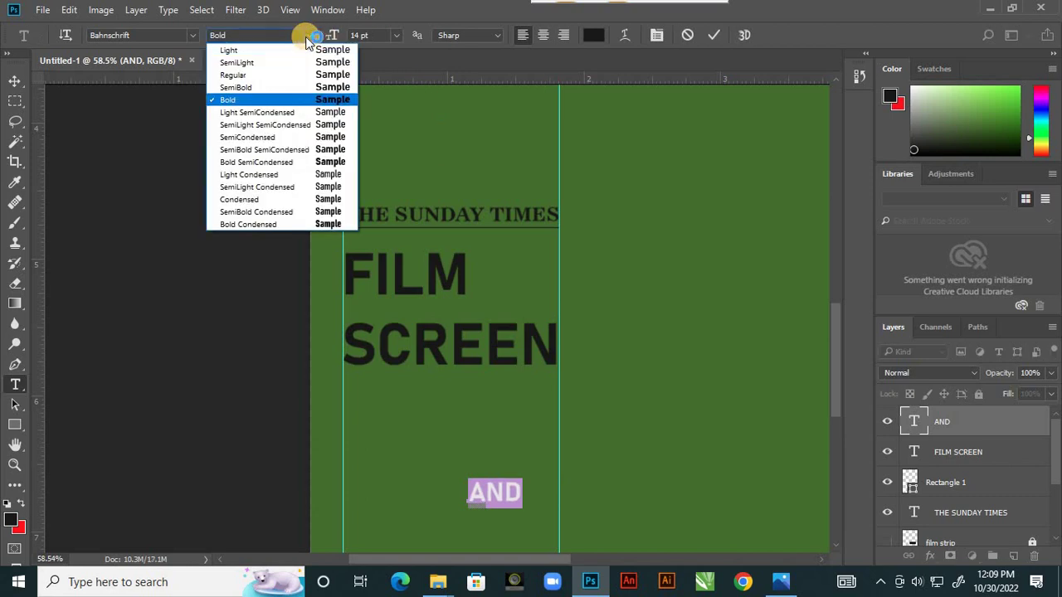
left_click(262, 74)
left_click(705, 40)
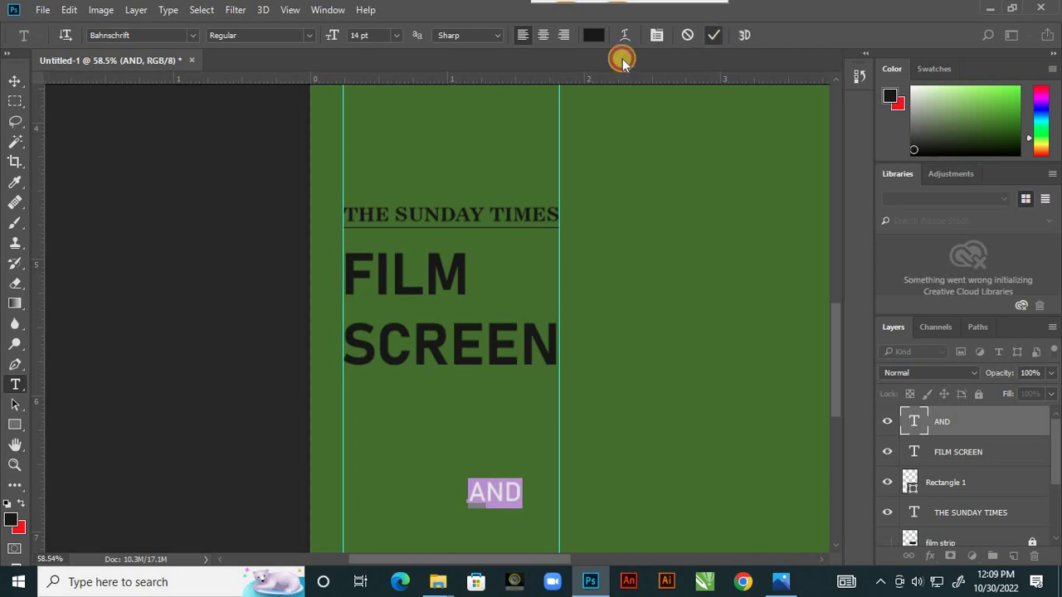
left_click(15, 81)
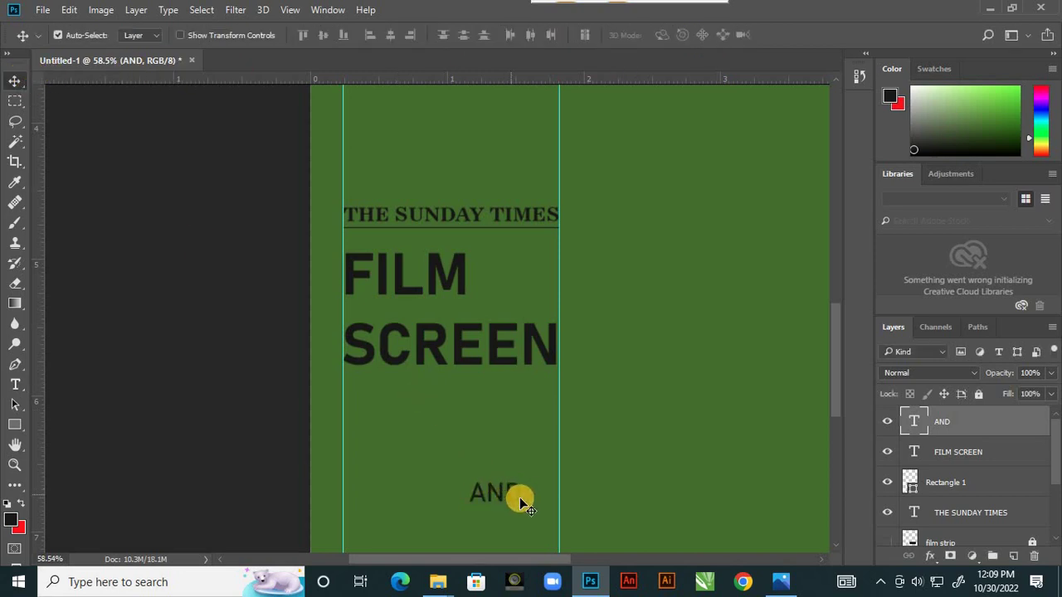
Step: Place AND beside FILM, rotated about -29° and enlarged to roughly 120%
left_click(535, 341)
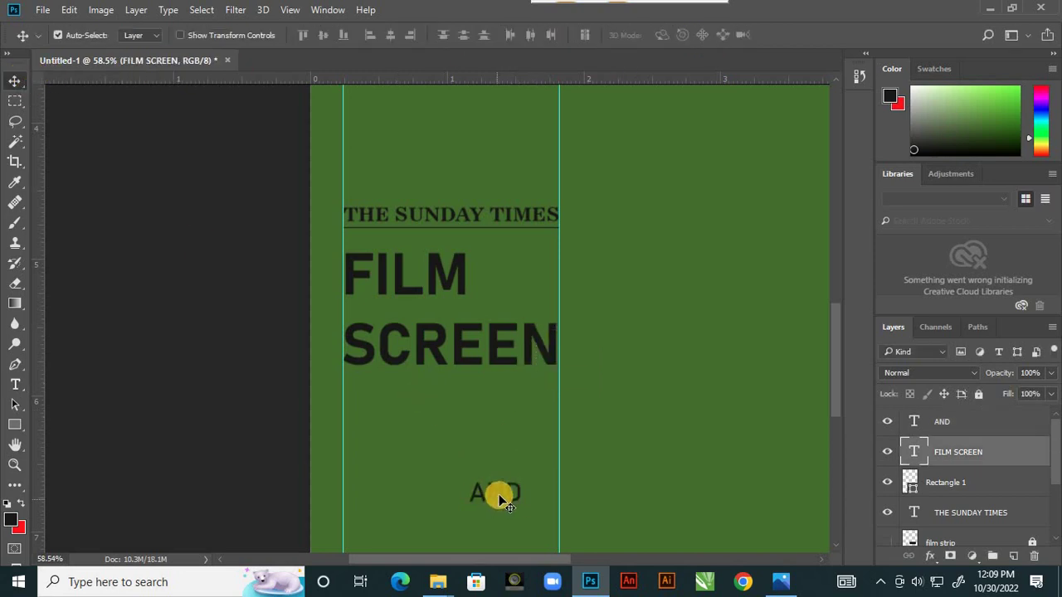
left_click_drag(497, 491, 512, 286)
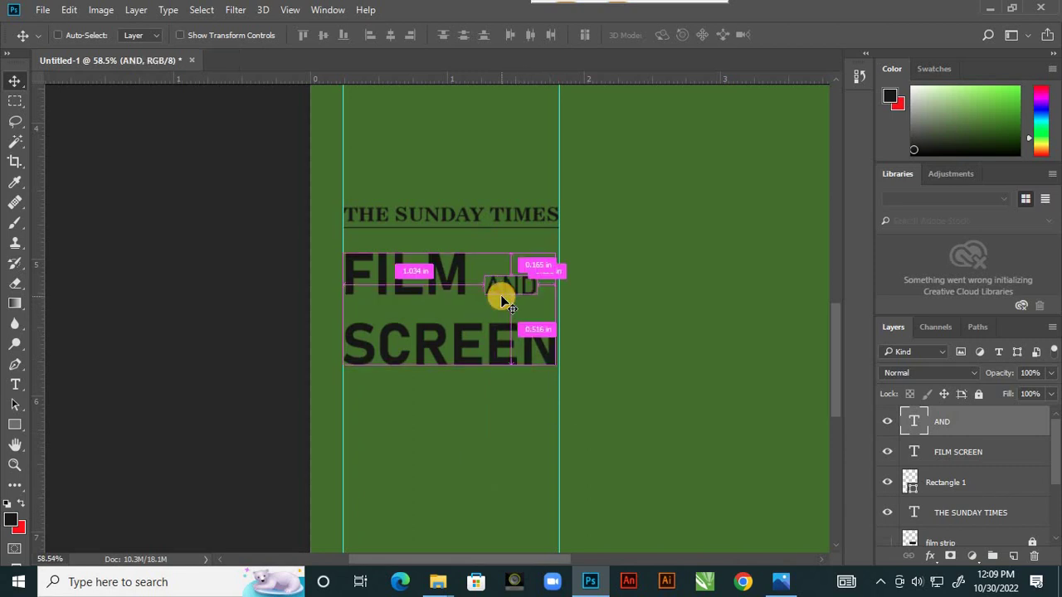
key("ctrl+t")
scroll(540, 310, "up", 3)
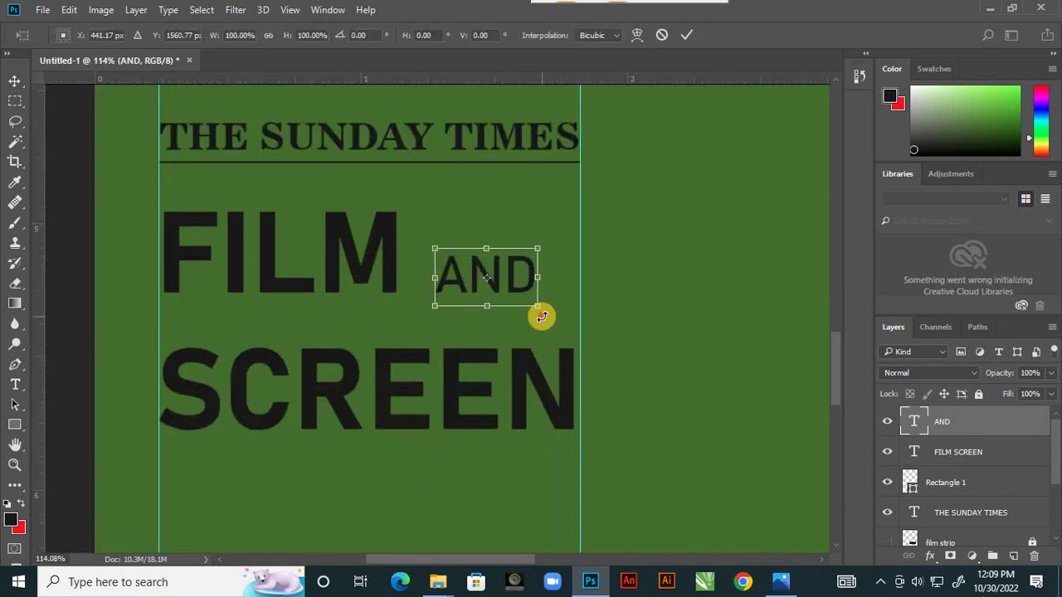
left_click_drag(541, 316, 545, 182)
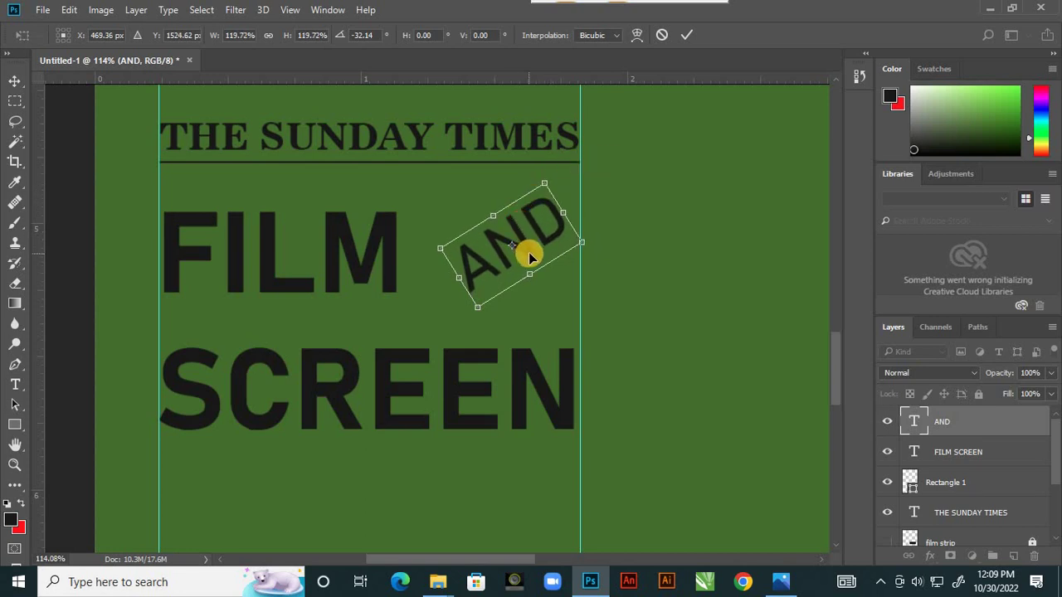
left_click_drag(528, 257, 524, 259)
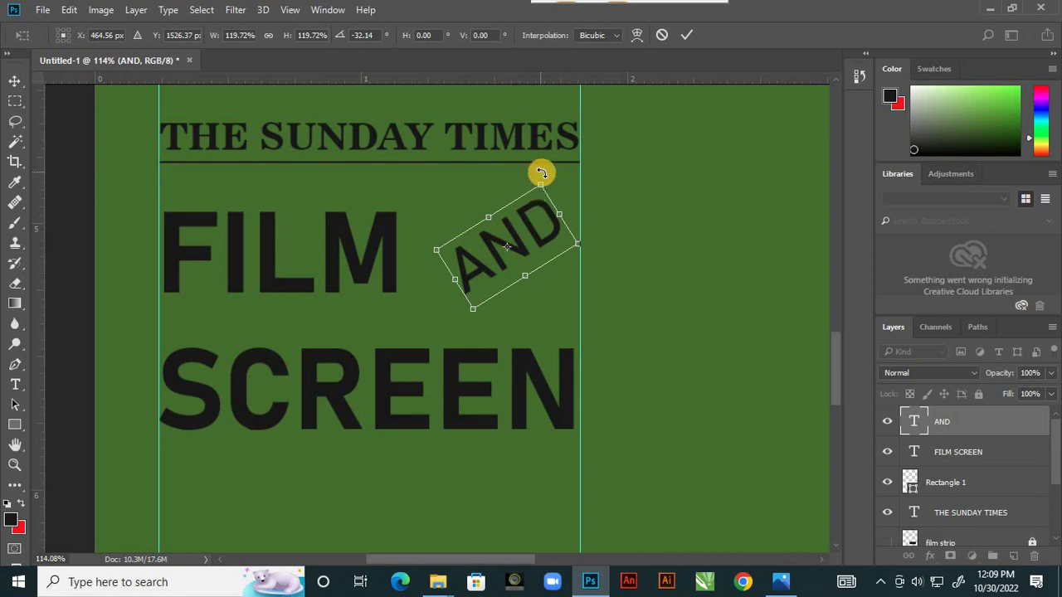
left_click_drag(545, 175, 546, 176)
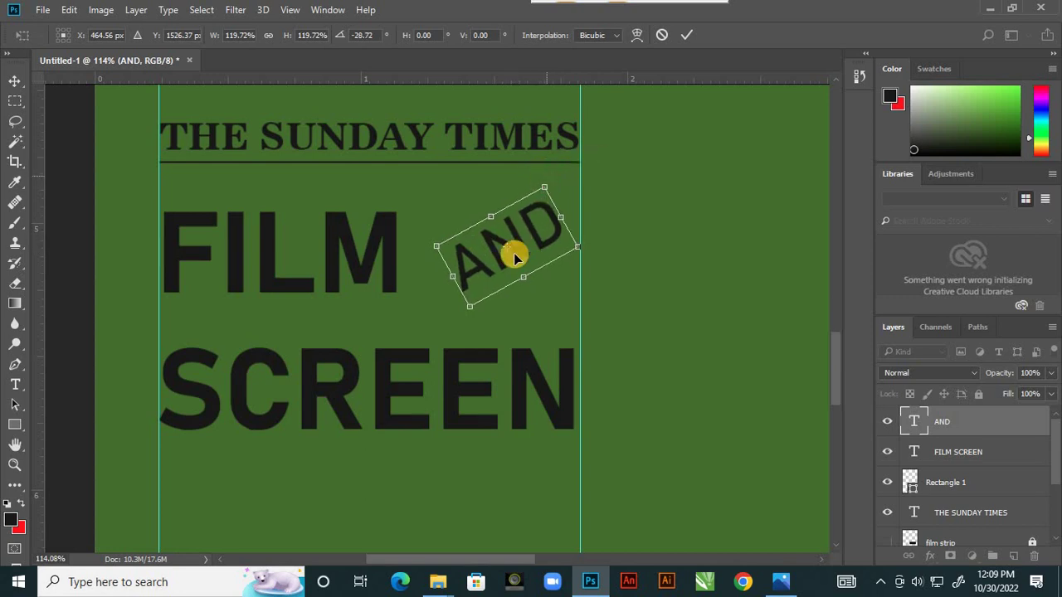
left_click_drag(522, 258, 520, 261)
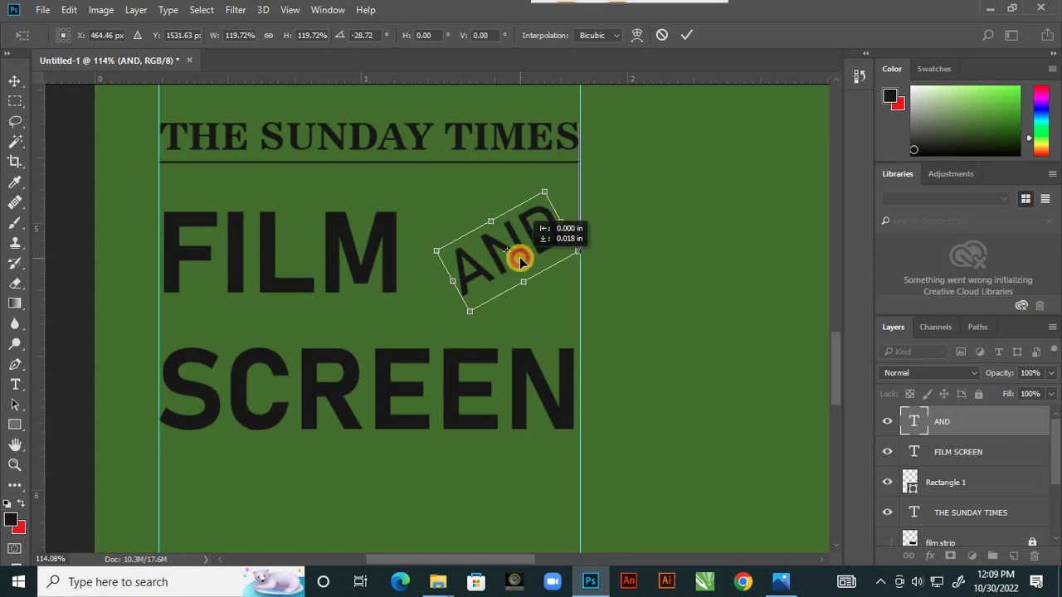
left_click(687, 35)
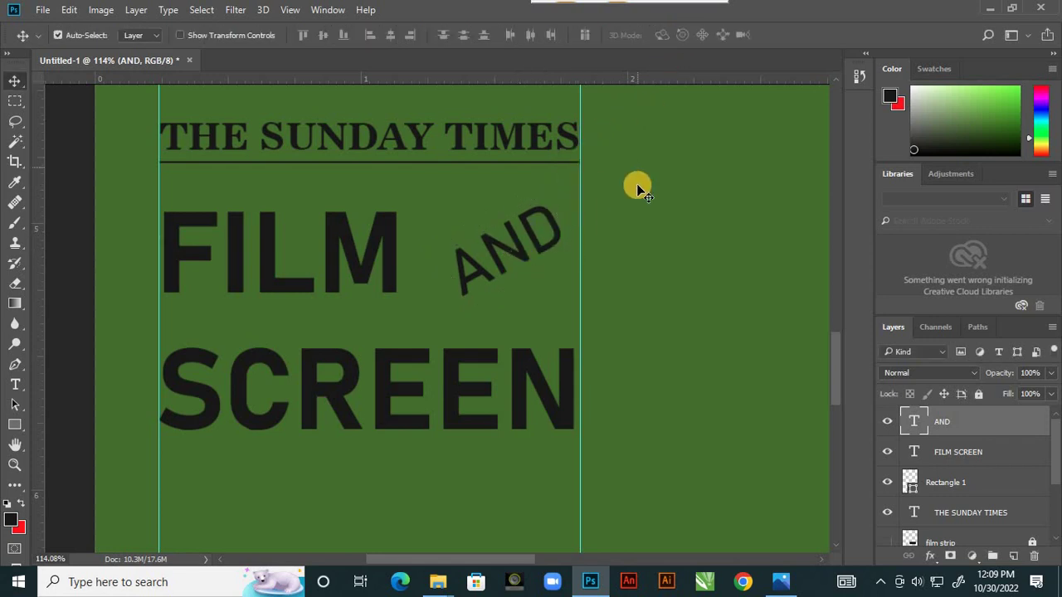
left_click(490, 350)
scroll(495, 348, "down", 5)
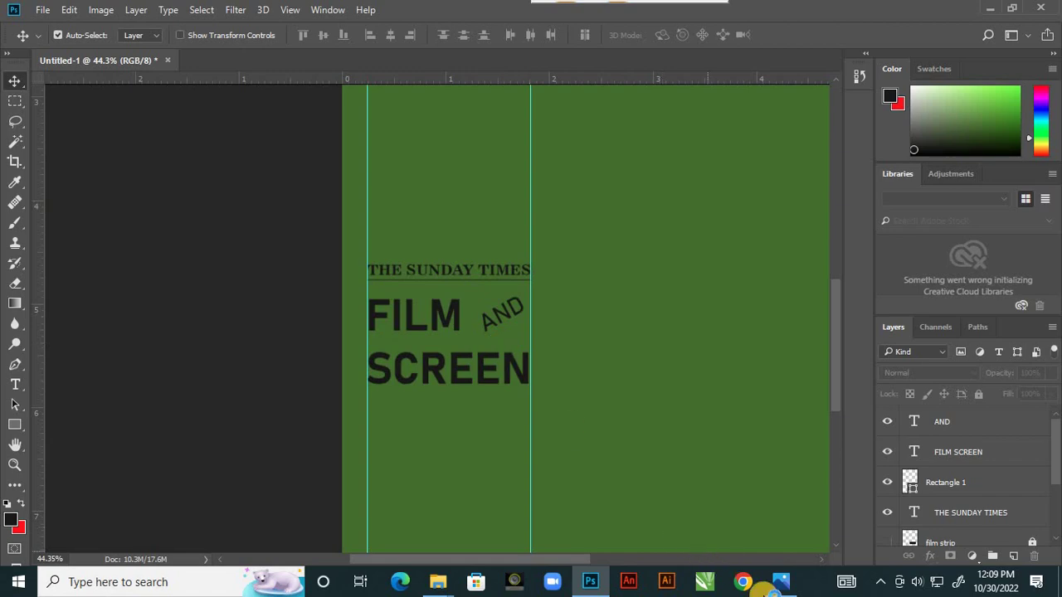
Step: Add a 'SEASON' text layer in Bahnschrift Regular 14 pt below SCREEN
left_click(775, 589)
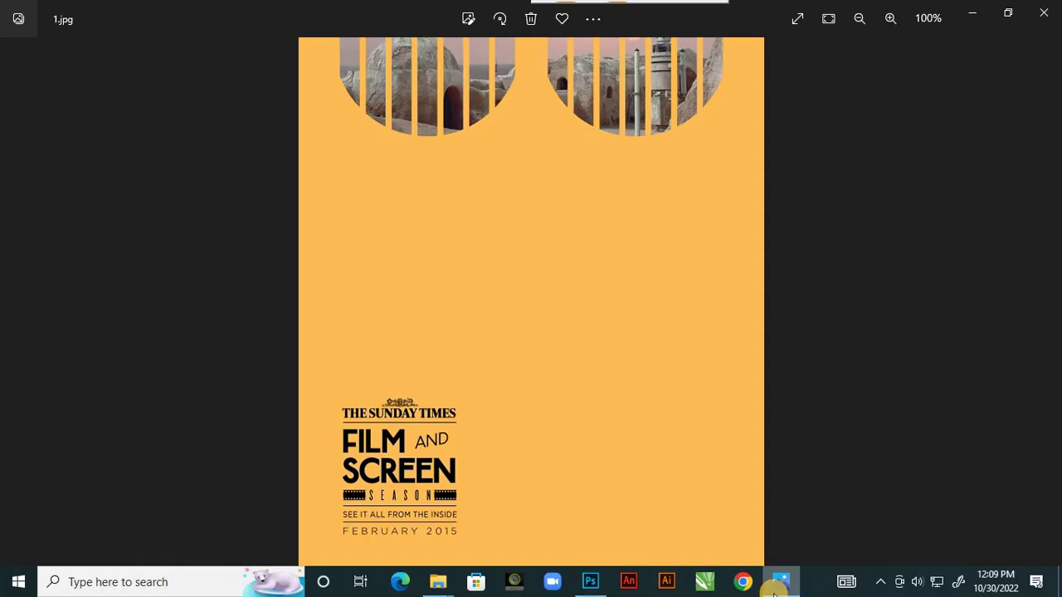
scroll(403, 516, "up", 5)
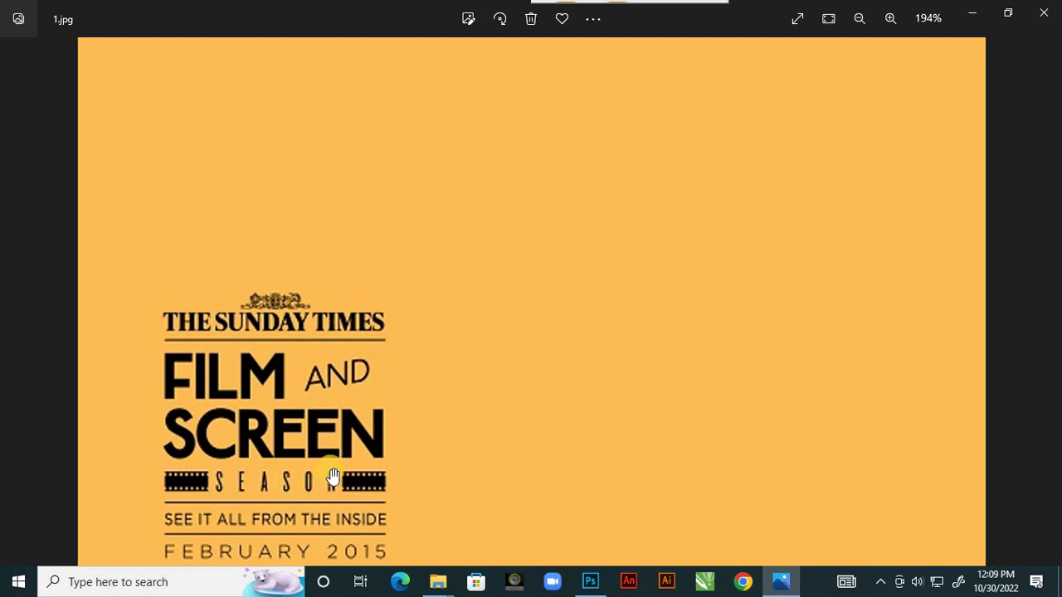
left_click(589, 581)
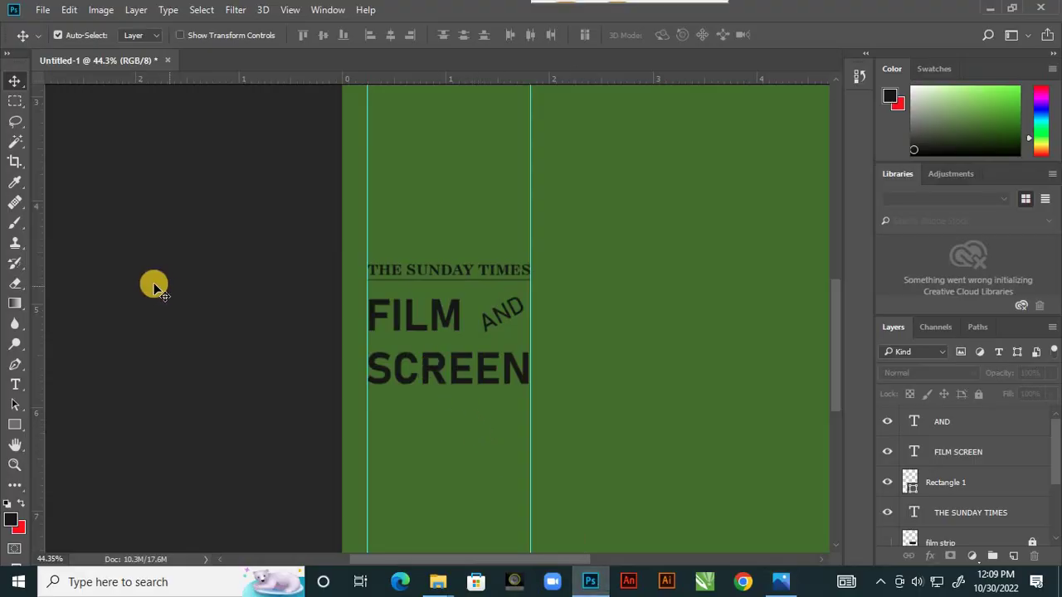
left_click(16, 383)
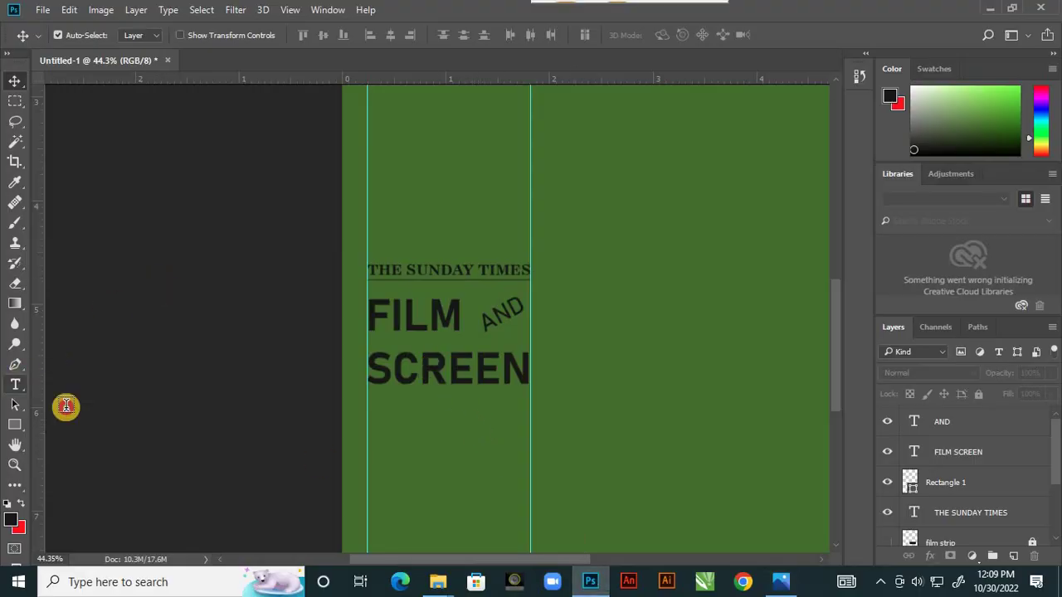
left_click(383, 454)
type("S")
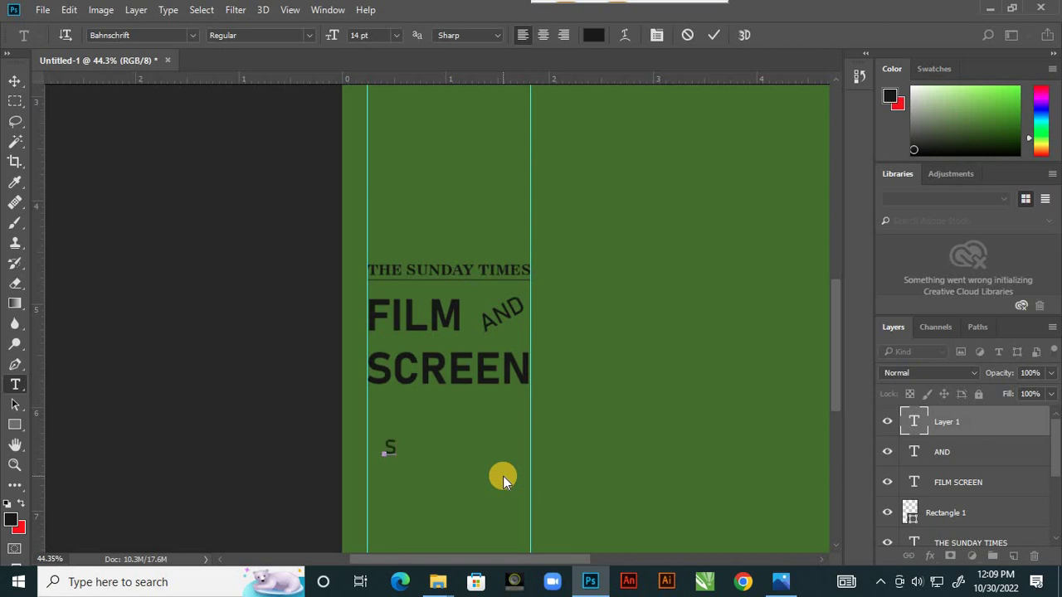
type("EASON")
left_click(714, 34)
scroll(460, 444, "up", 2)
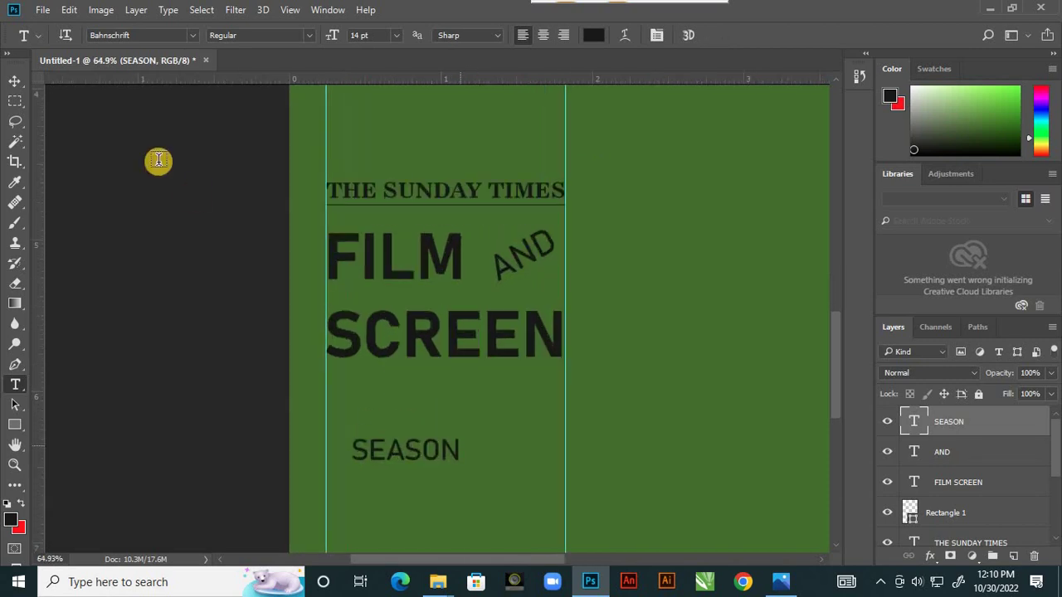
Step: Stretch the SEASON text taller with Free Transform
left_click(13, 81)
key("ctrl")
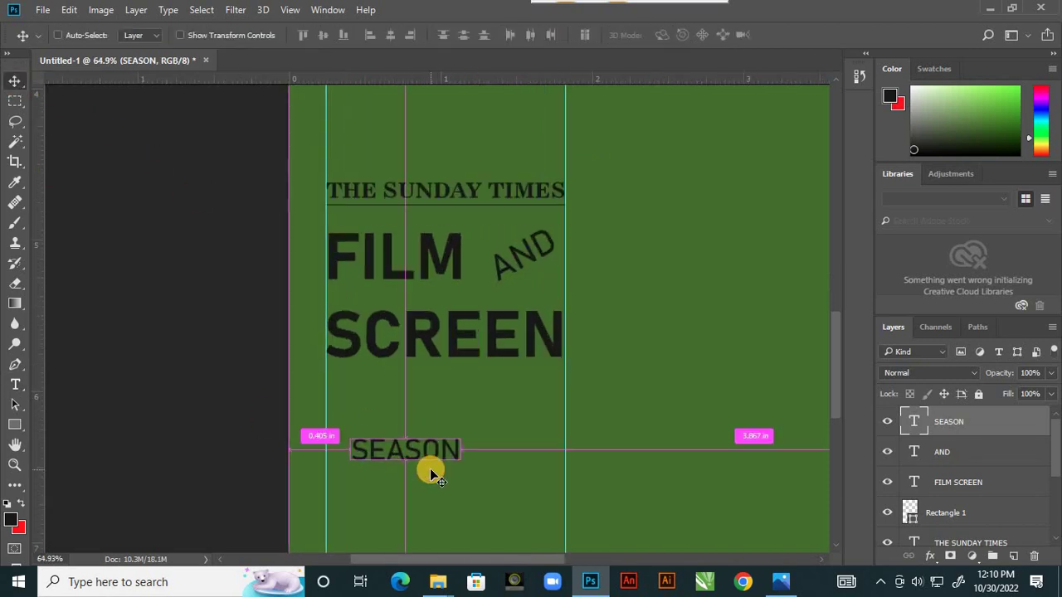
key("ctrl+t")
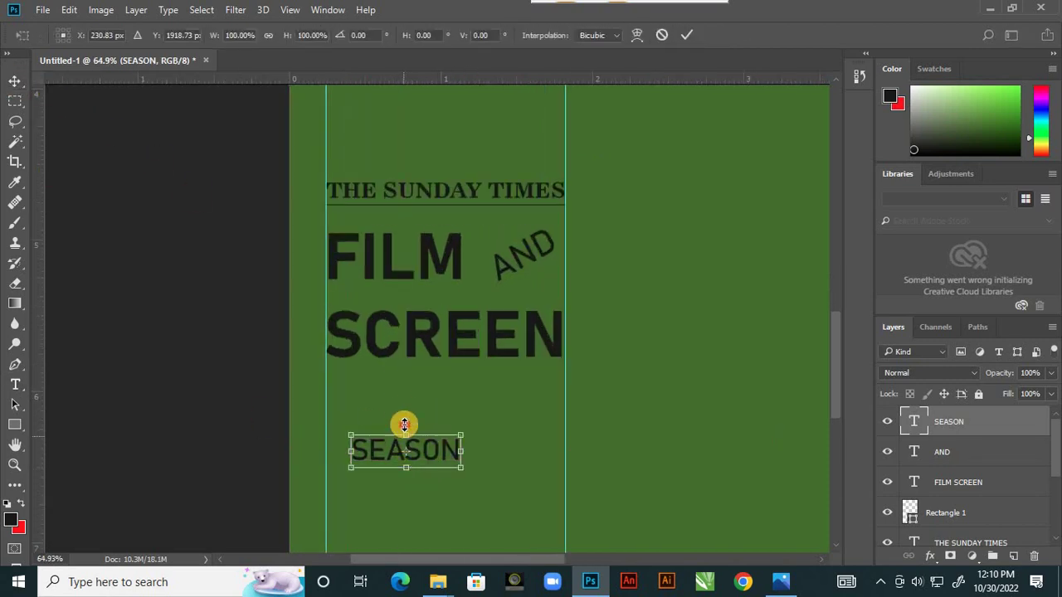
left_click_drag(405, 435, 403, 387)
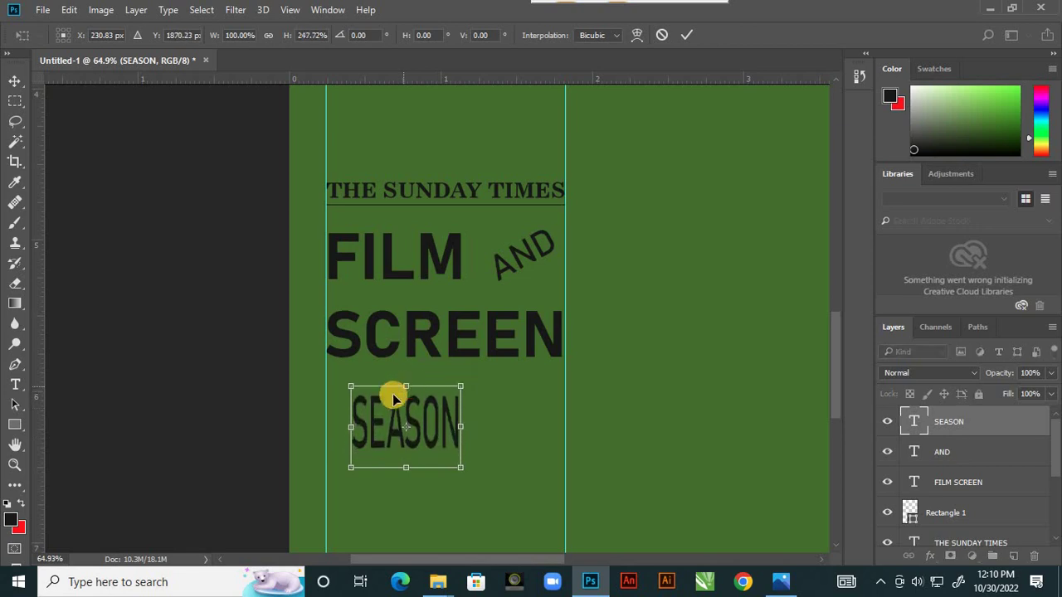
left_click(687, 35)
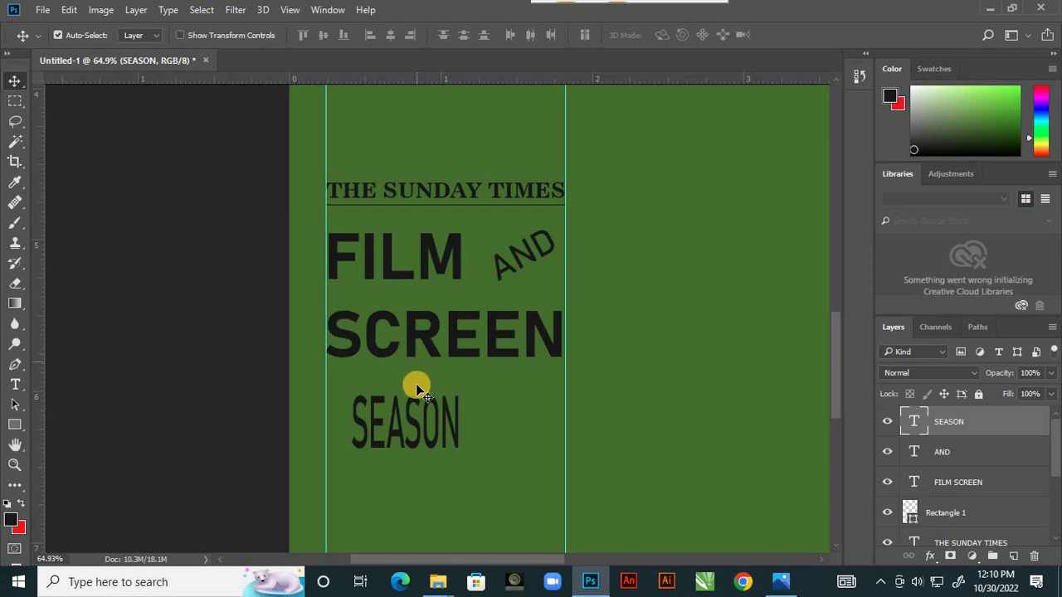
Step: Shrink SEASON to about 43% and move it right, centred under SCREEN
key("ctrl+t")
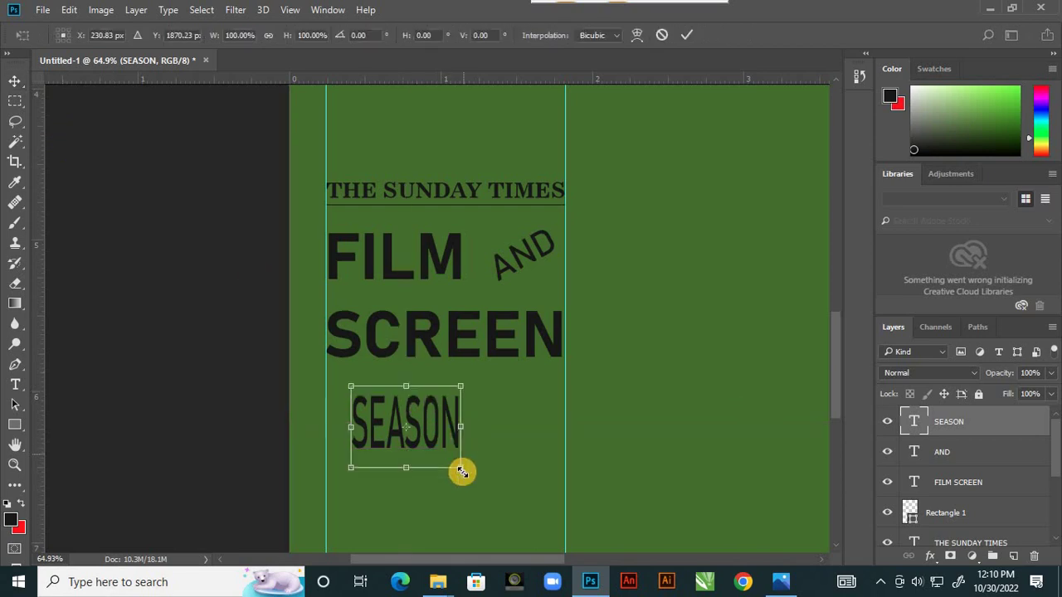
left_click_drag(461, 473, 415, 426)
left_click(781, 582)
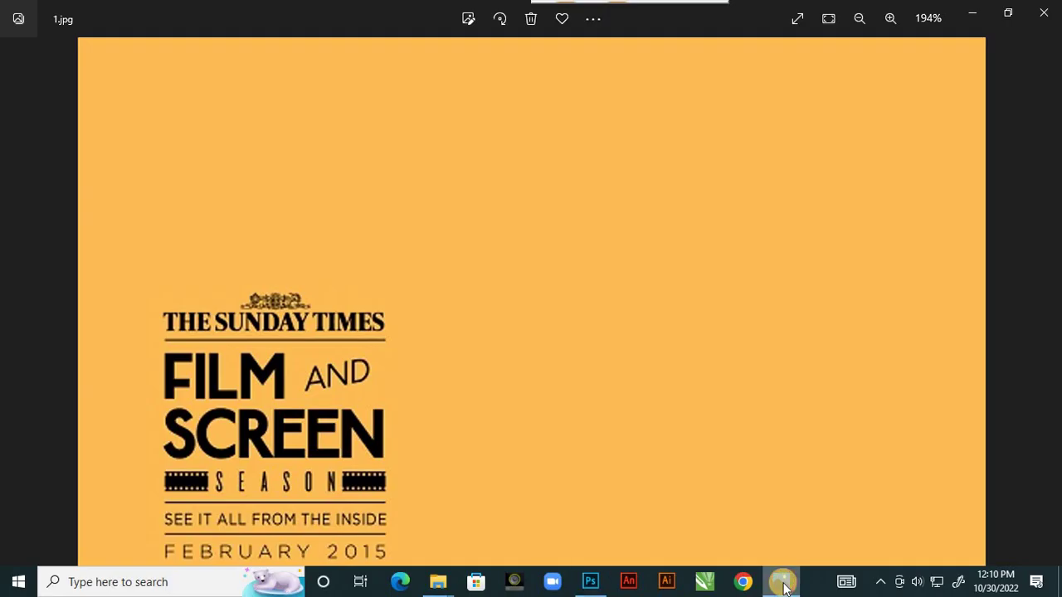
left_click(782, 583)
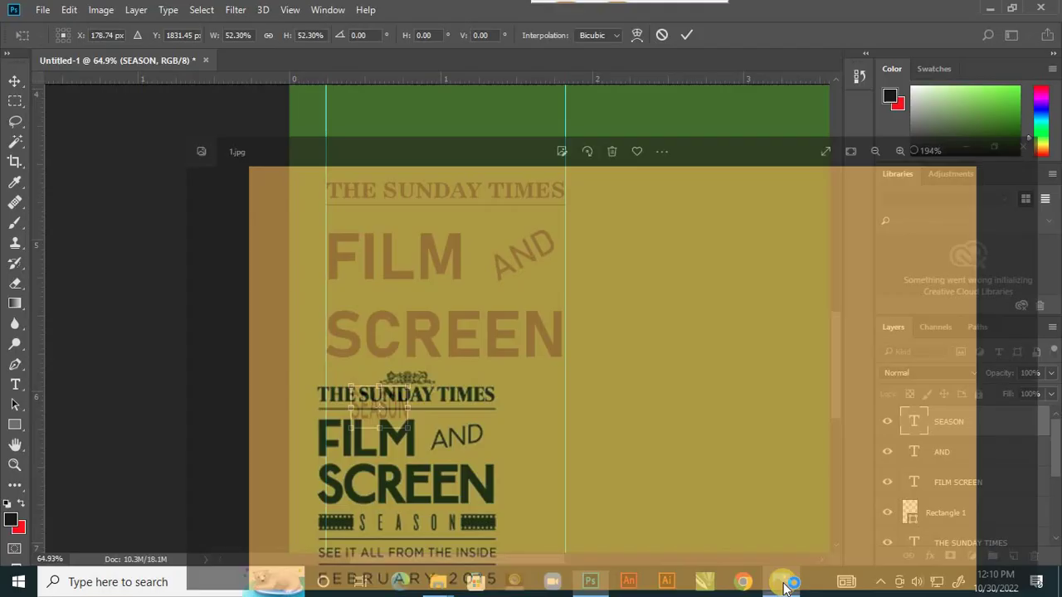
scroll(404, 423, "up", 5)
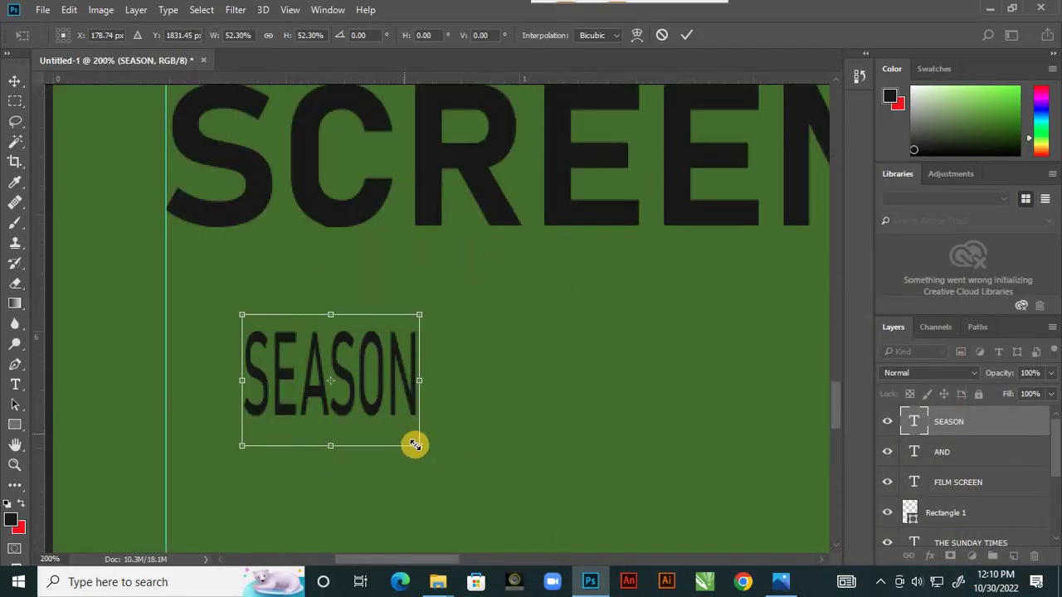
left_click_drag(418, 446, 387, 422)
left_click(686, 35)
scroll(398, 375, "down", 4)
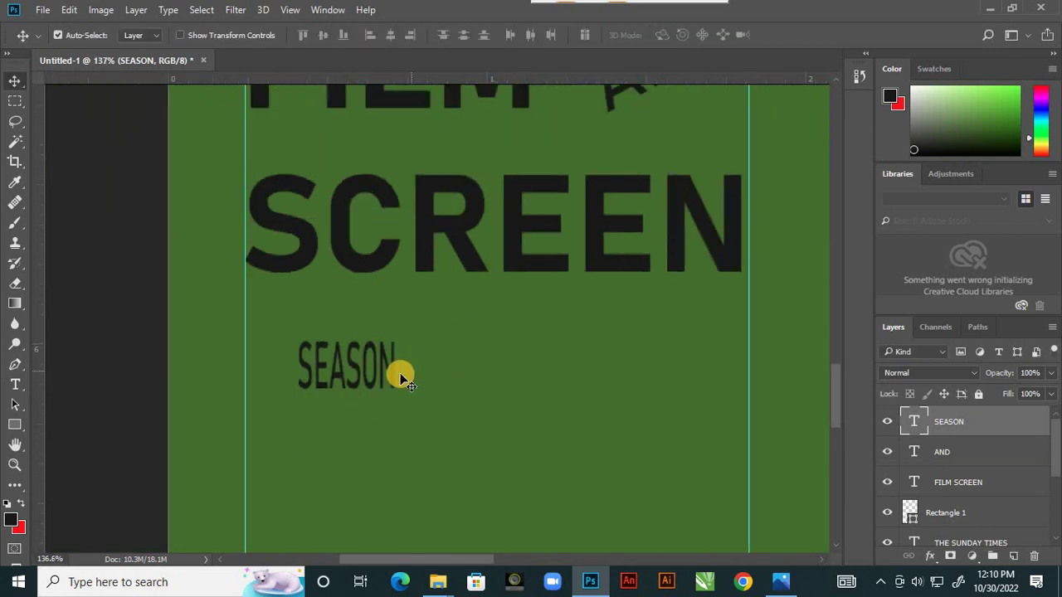
left_click_drag(390, 370, 463, 377)
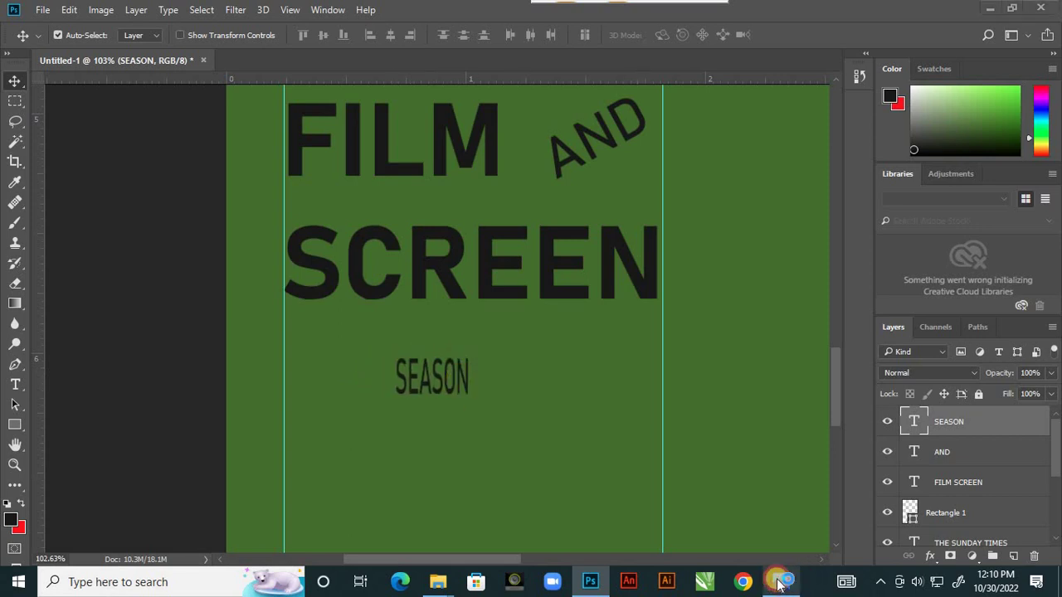
Step: Insert spaces between the letters so SEASON reads 'S E A S O N'
left_click(781, 582)
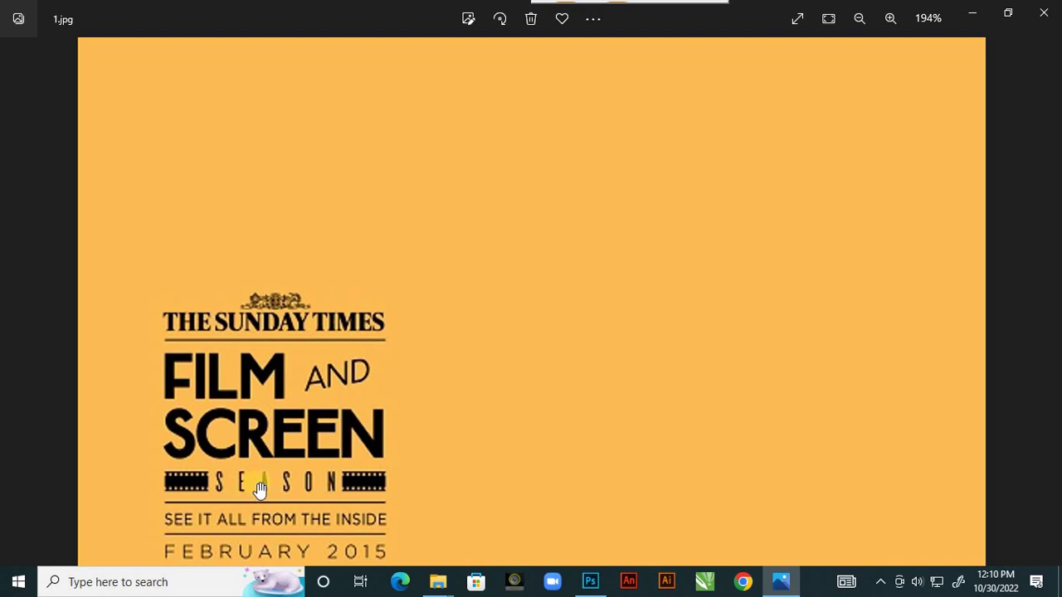
left_click(590, 582)
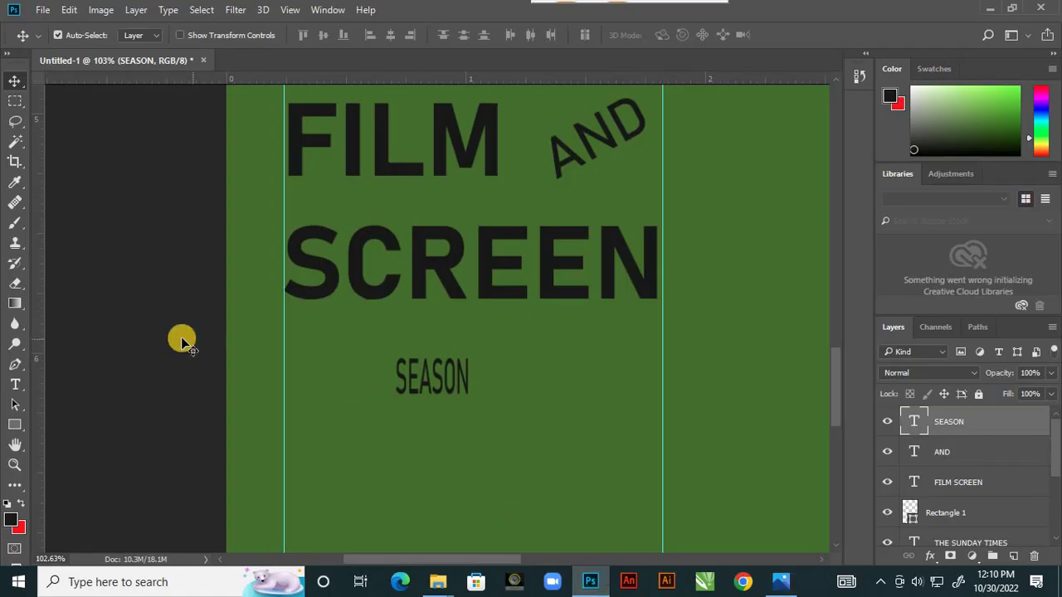
left_click(15, 384)
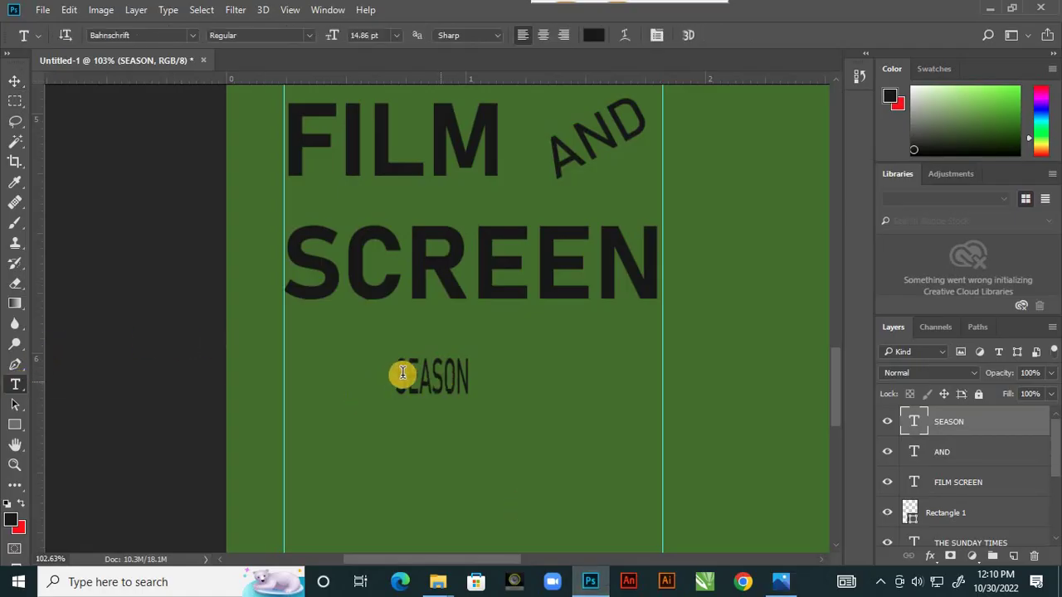
left_click(406, 381)
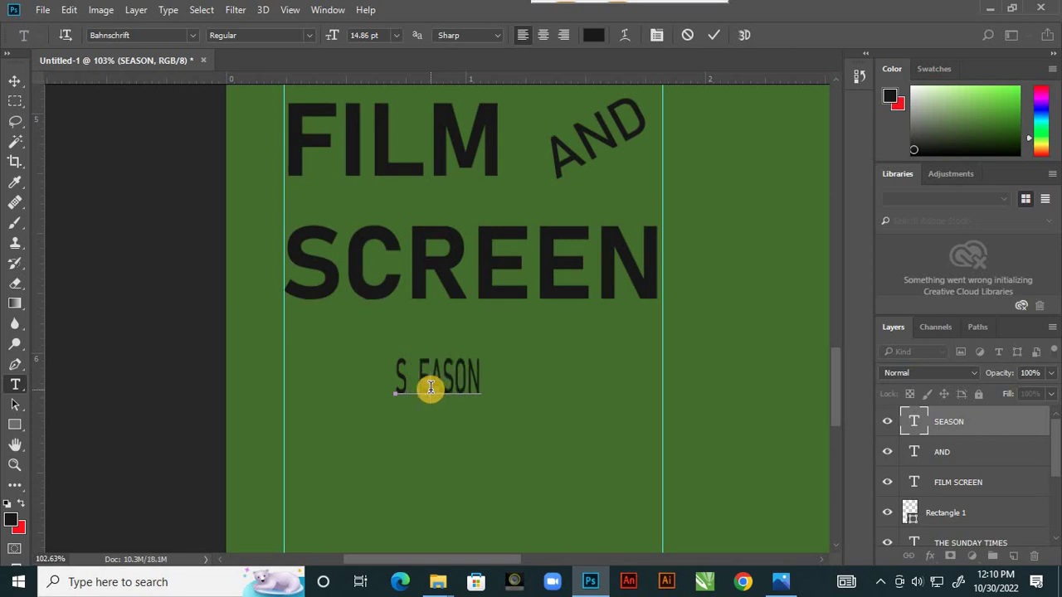
left_click(439, 380)
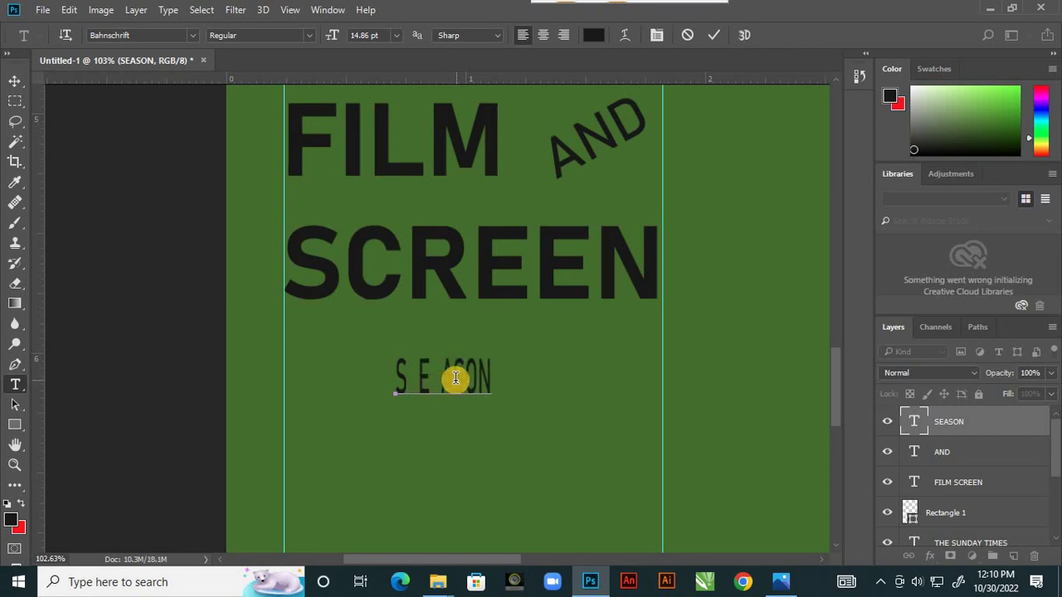
left_click(455, 380)
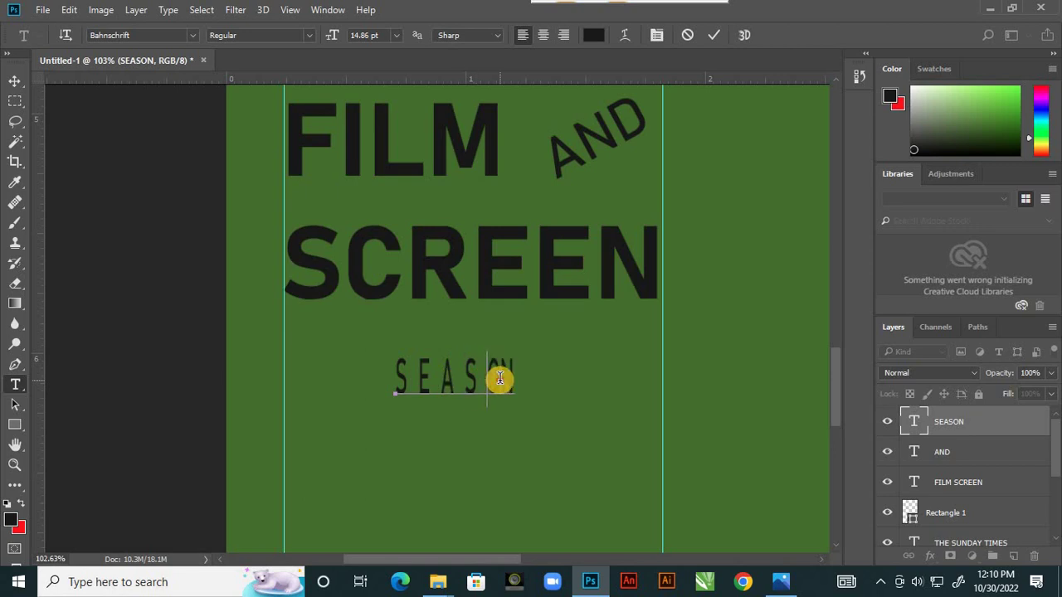
left_click(498, 383)
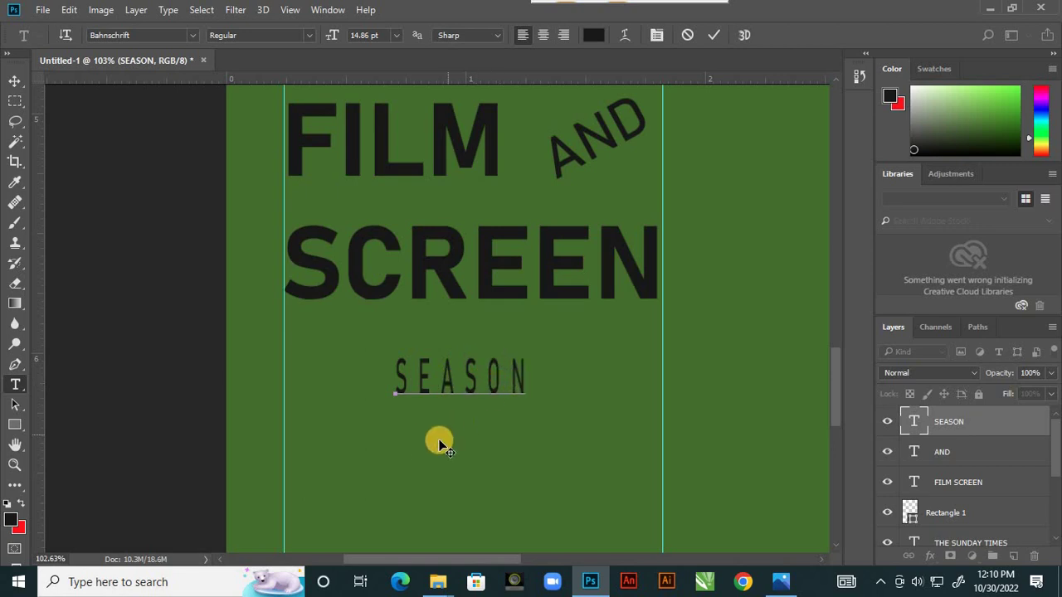
left_click(715, 37)
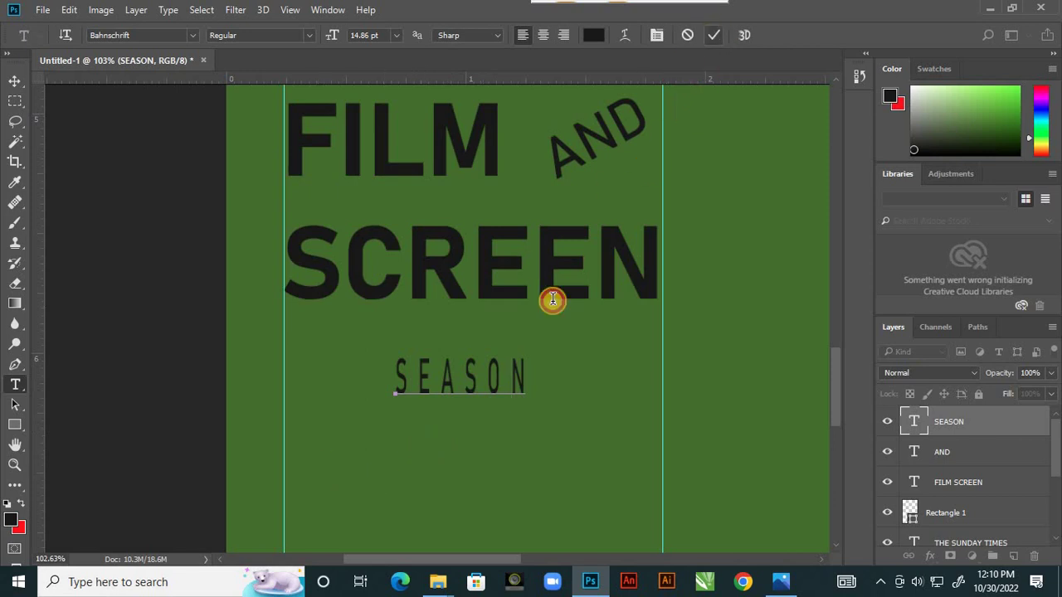
scroll(486, 363, "down", 2)
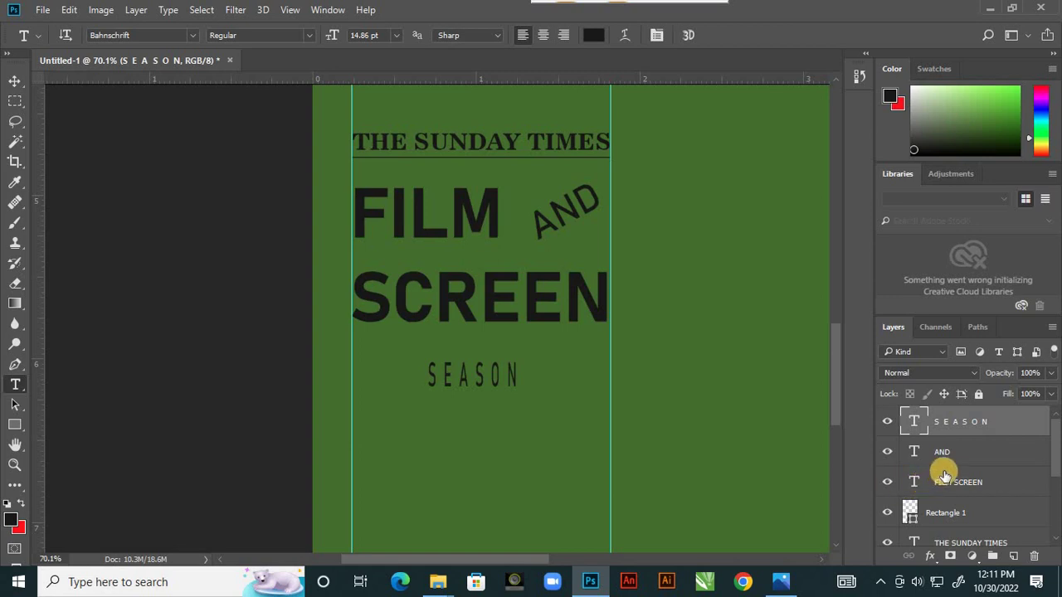
Step: Unhide the film strip layer and bring it down onto the poster
scroll(929, 485, "down", 2)
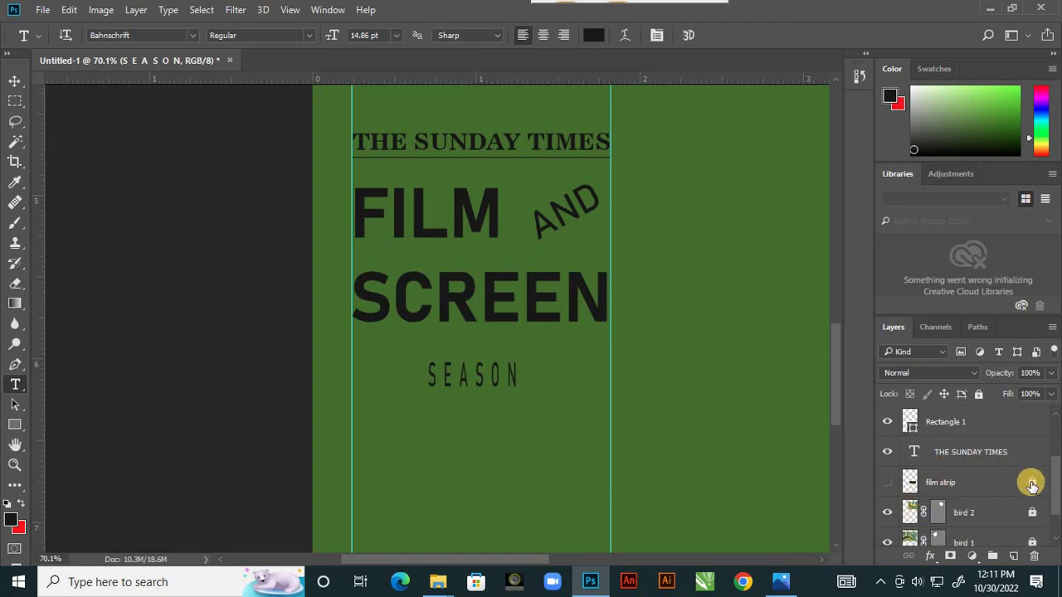
left_click(886, 482)
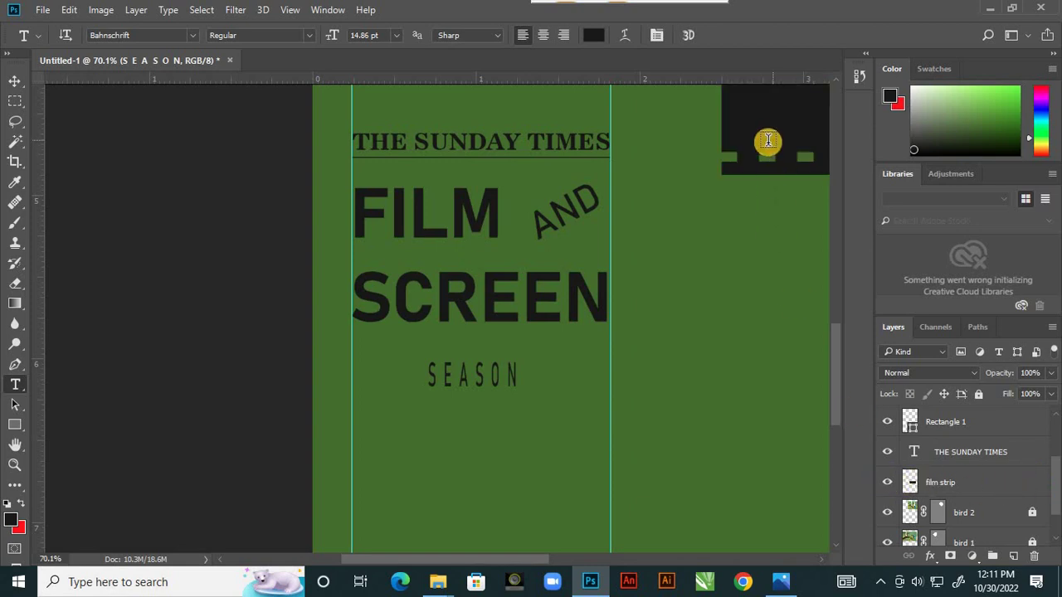
left_click(14, 80)
left_click_drag(766, 136, 396, 478)
Step: Shrink the film strip, set it left of SEASON on the guide, and copy it to the right
key("ctrl+t")
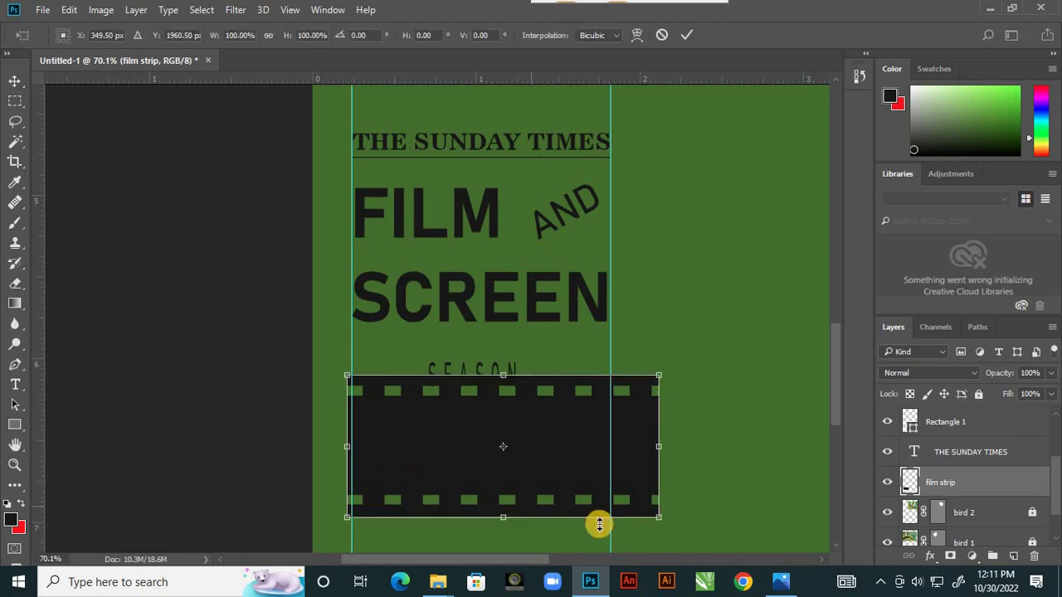
left_click_drag(661, 519, 434, 387)
scroll(415, 397, "up", 4)
scroll(406, 380, "up", 2)
scroll(406, 380, "up", 1)
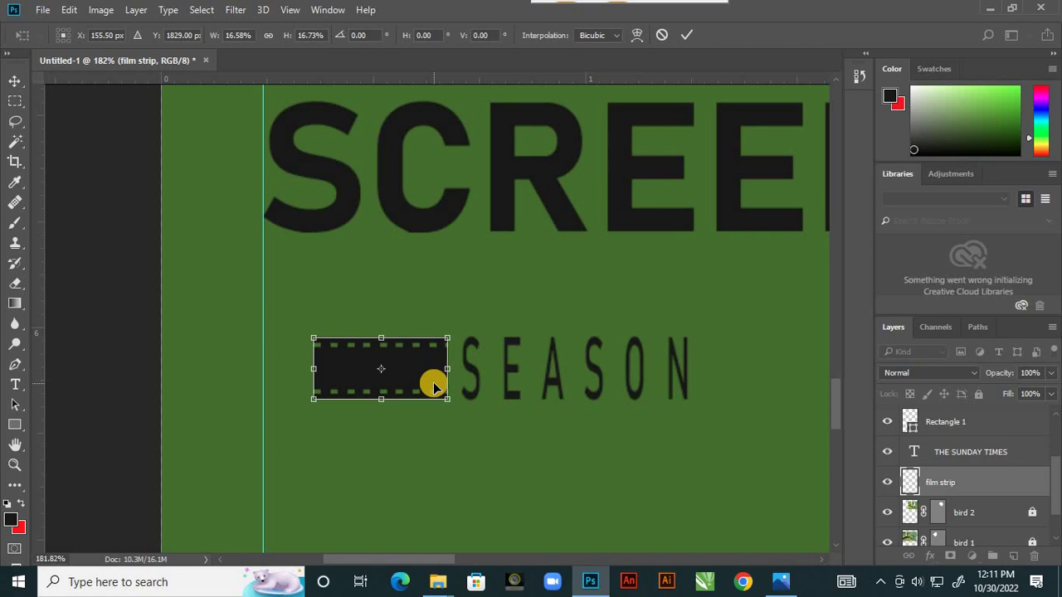
left_click_drag(433, 385, 378, 385)
scroll(375, 387, "down", 4)
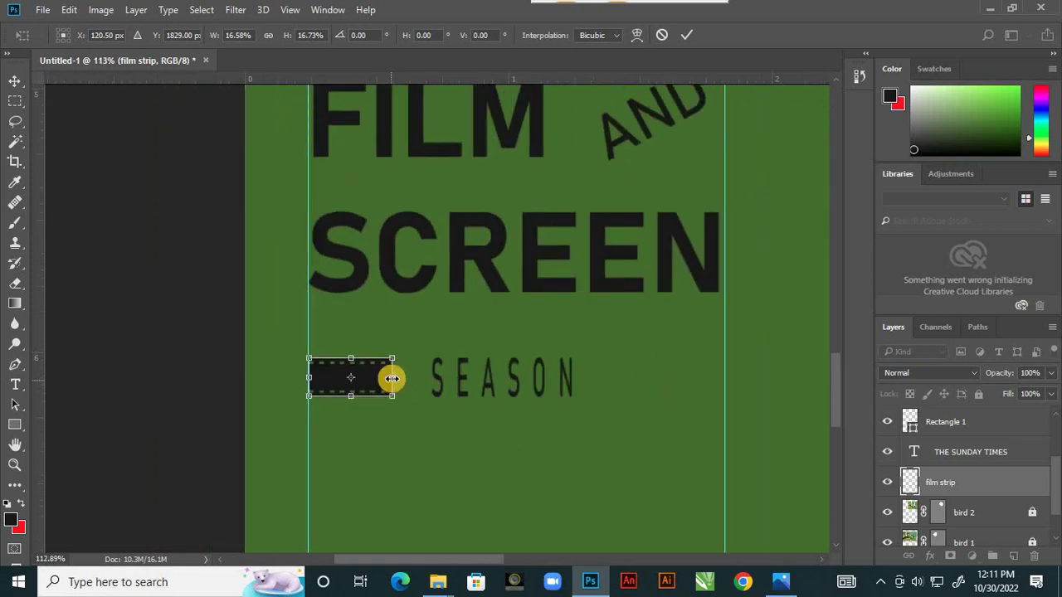
mouse_move(392, 378)
left_mouse_down()
mouse_move(405, 375)
mouse_move(405, 385)
left_mouse_up()
left_click(685, 35)
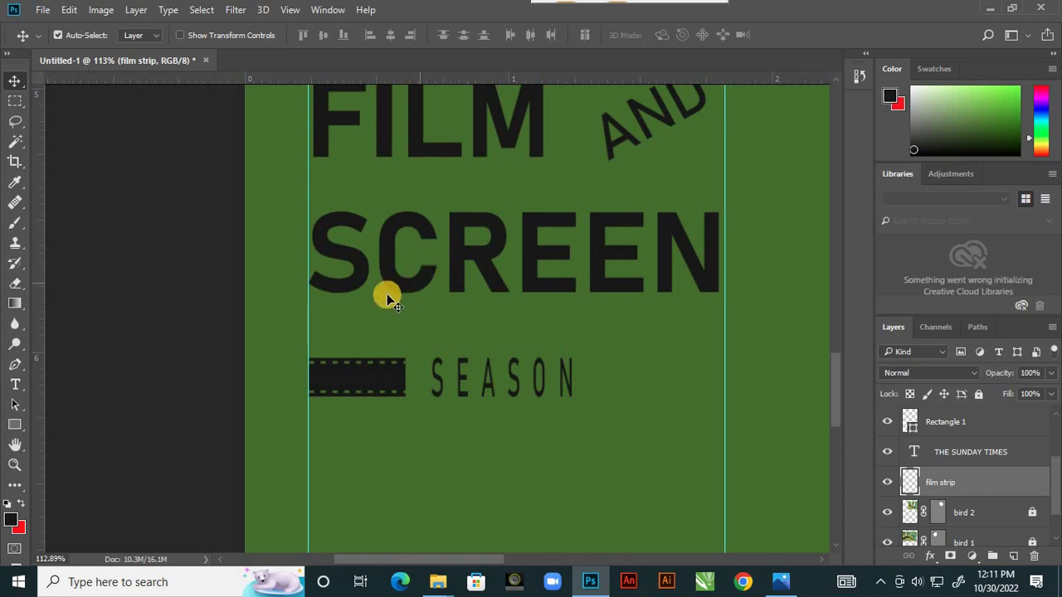
left_click_drag(379, 377, 696, 381)
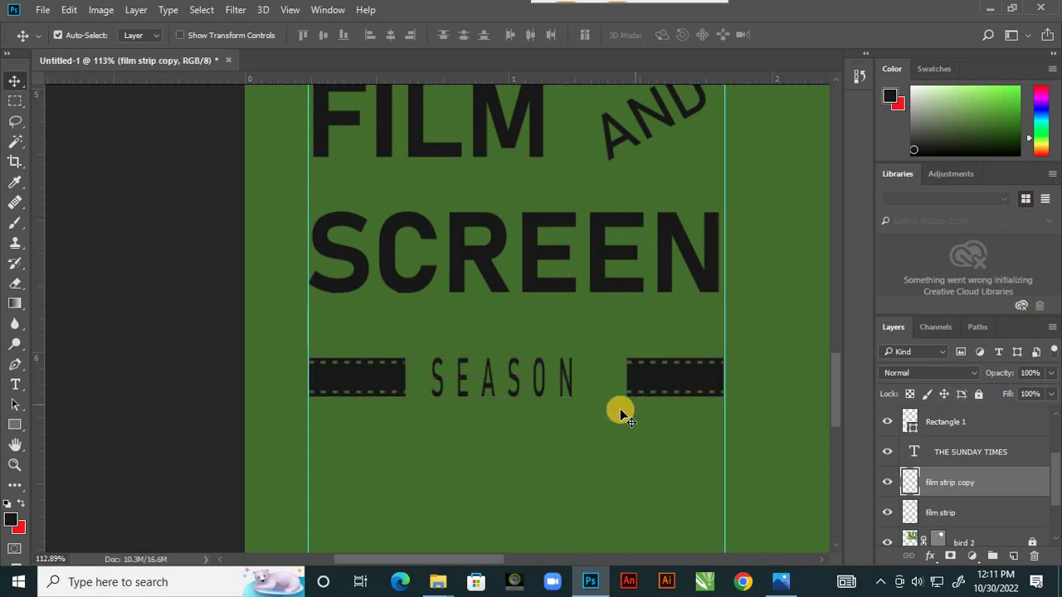
left_click(788, 588)
Step: Drag the S E A S O N text slightly right so it sits centred between the film strips
left_click(787, 586)
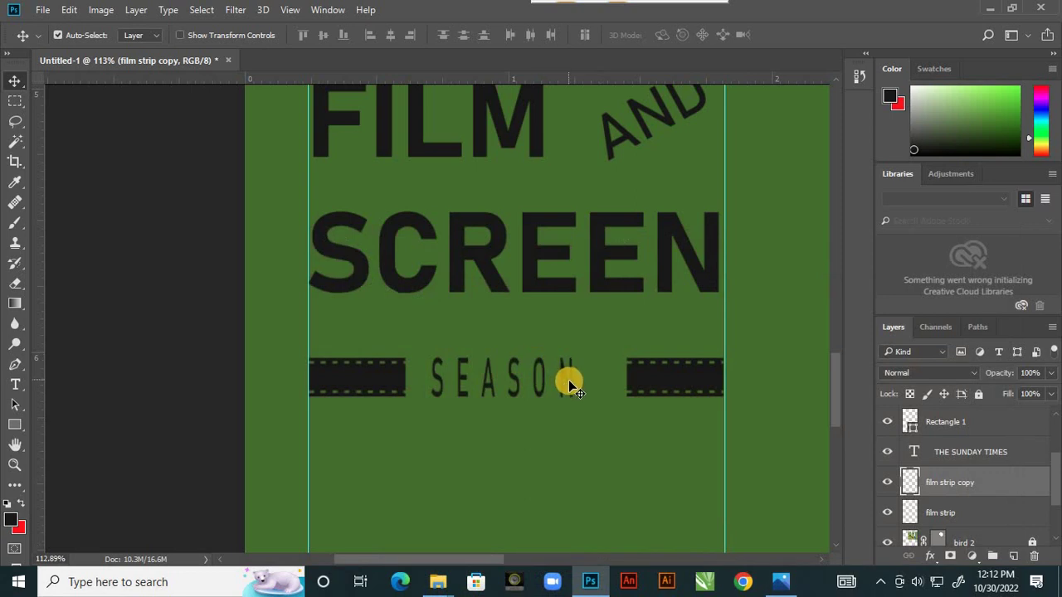
left_click(569, 383)
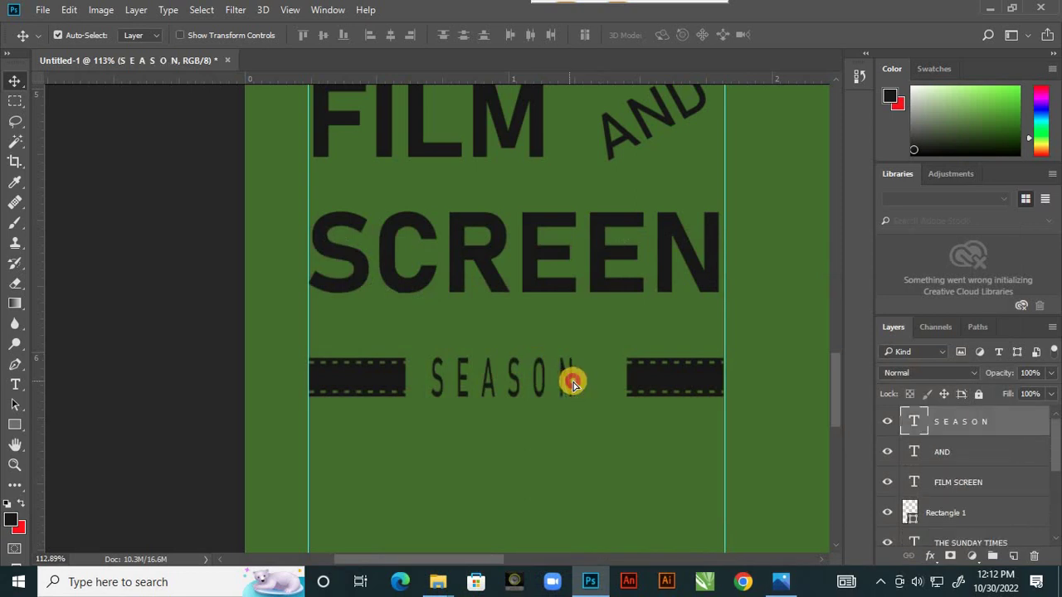
left_click_drag(569, 383, 579, 384)
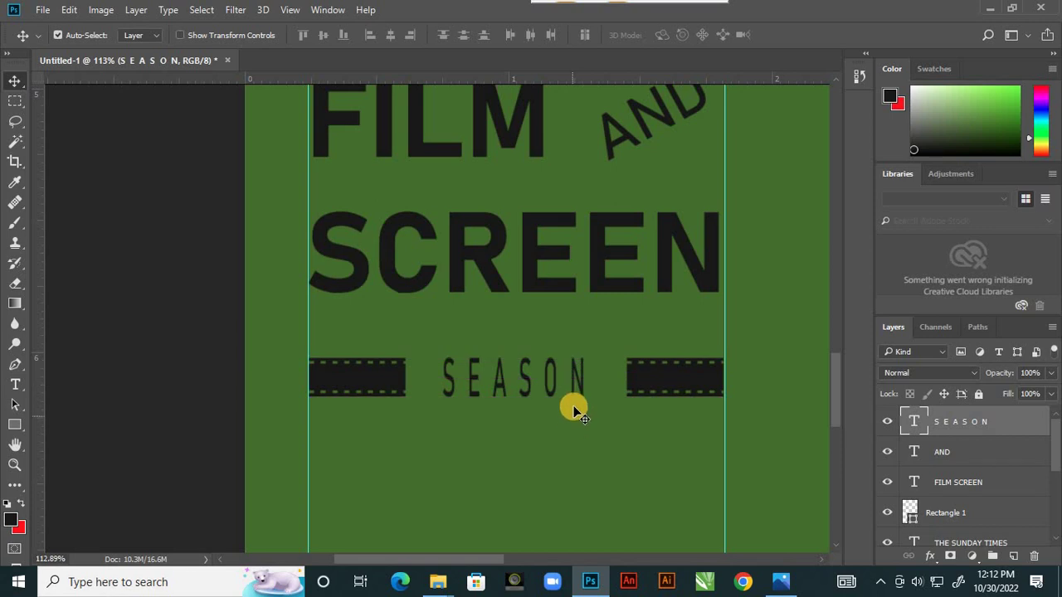
scroll(569, 407, "down", 4)
scroll(604, 403, "up", 2)
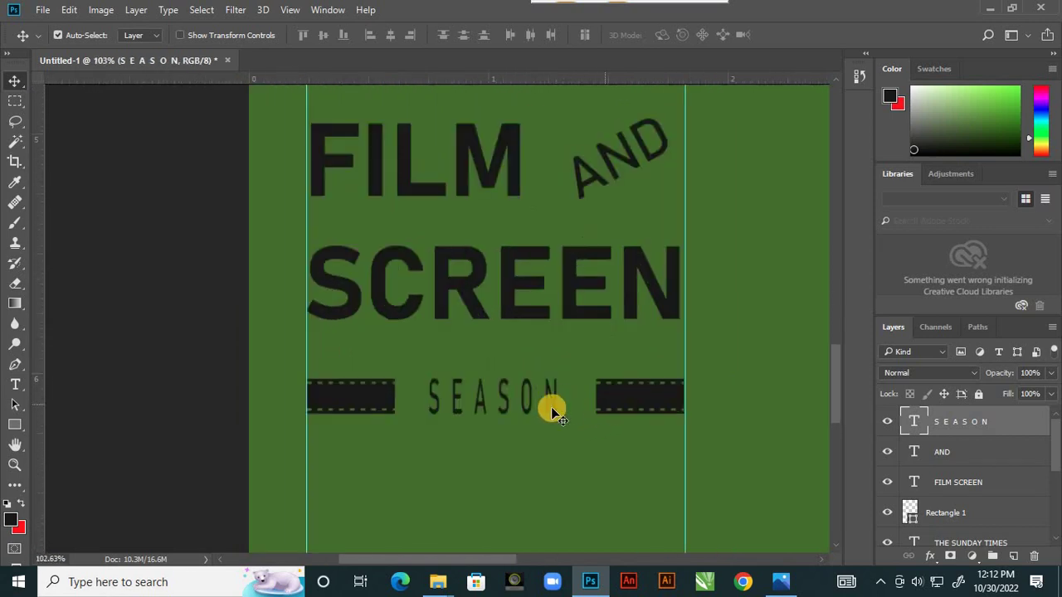
scroll(542, 375, "down", 4)
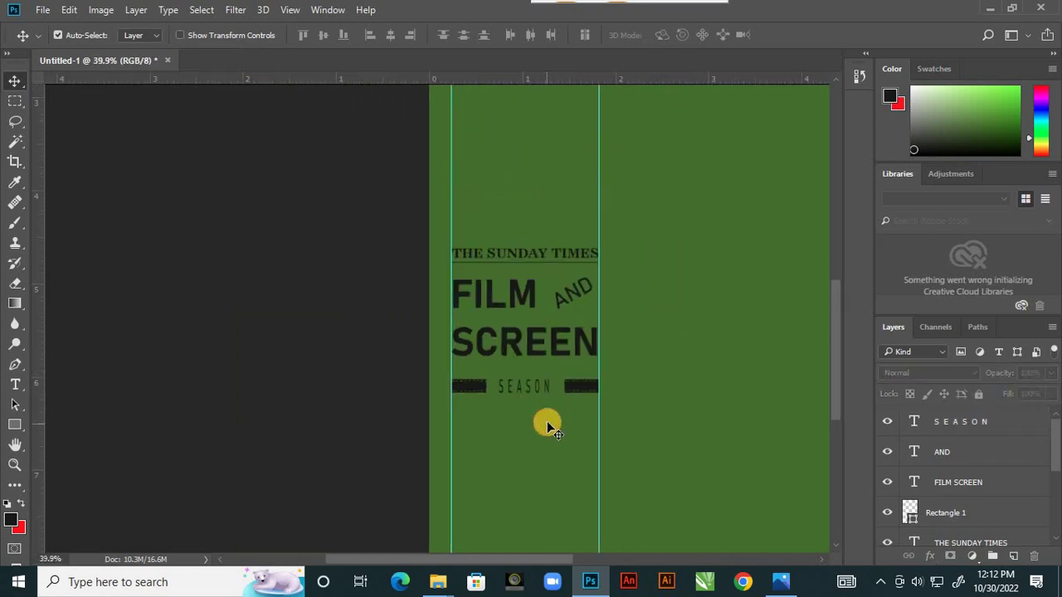
Step: Compare the poster layout with the 1.jpg reference, then return to Photoshop
left_click(780, 582)
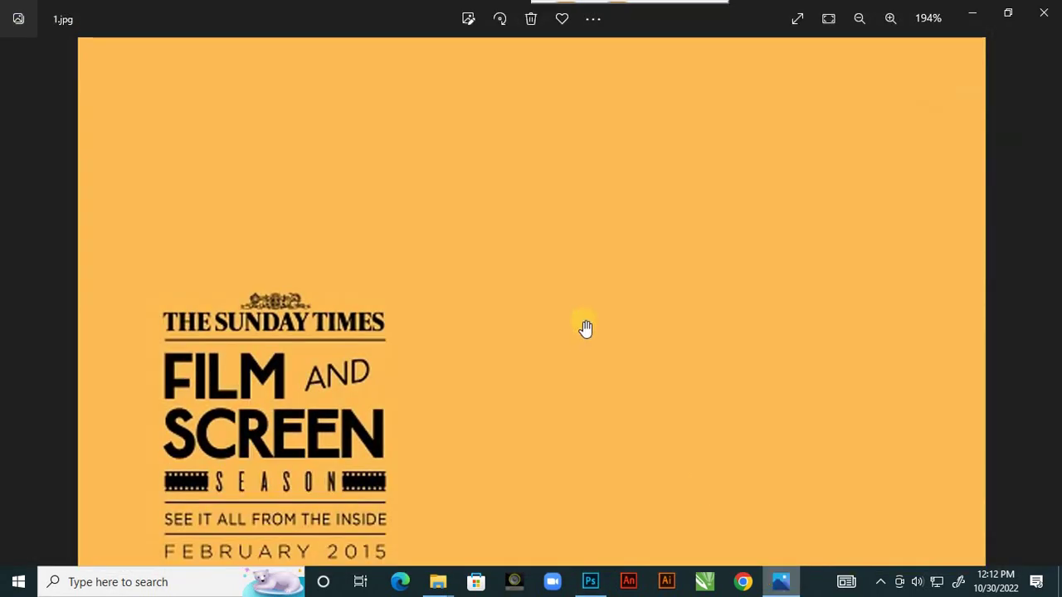
scroll(586, 328, "down", 1)
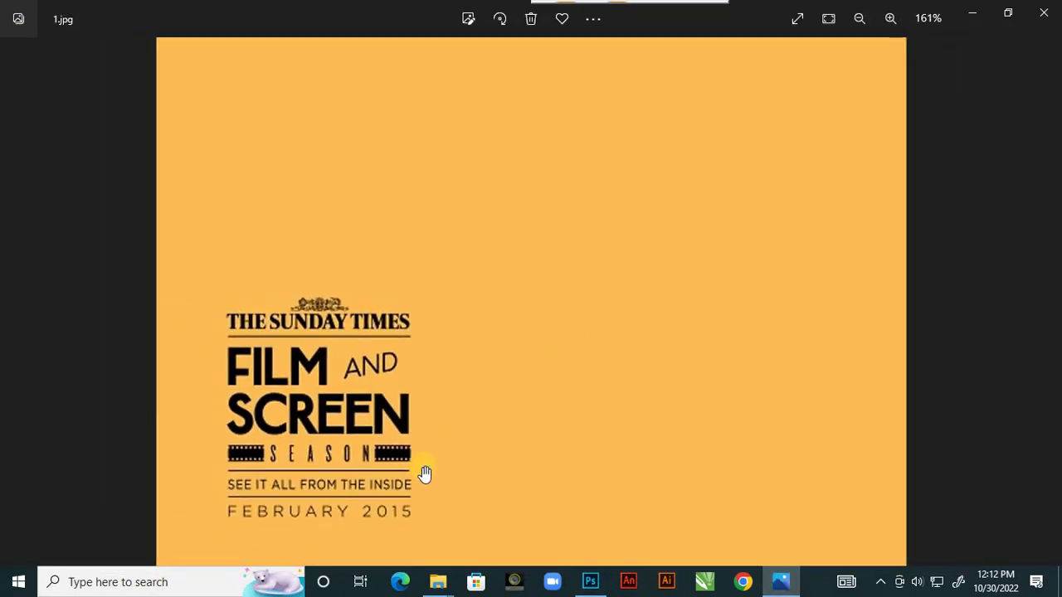
scroll(340, 501, "up", 2)
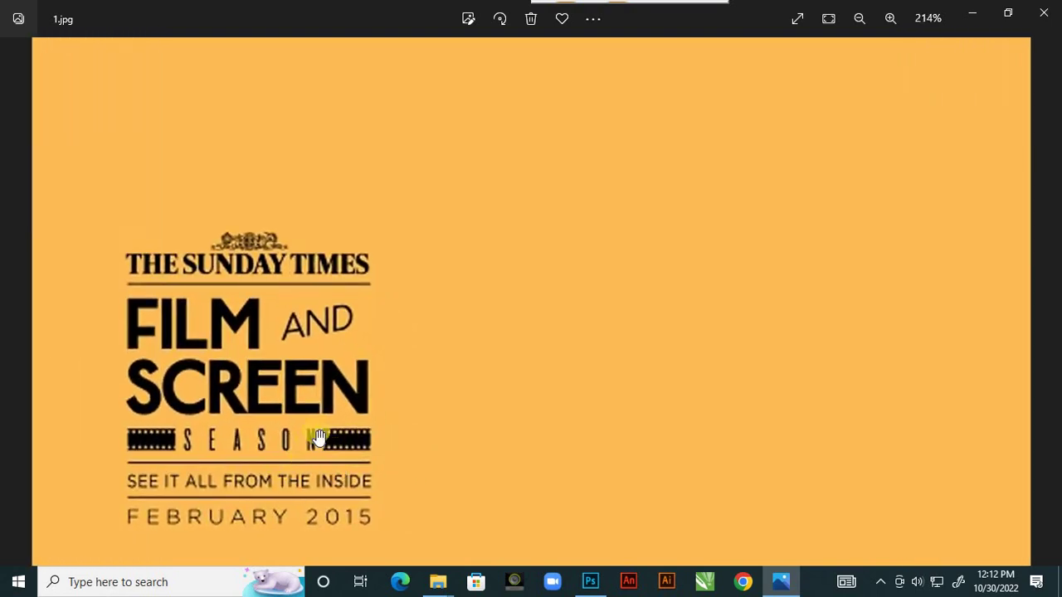
left_click(590, 580)
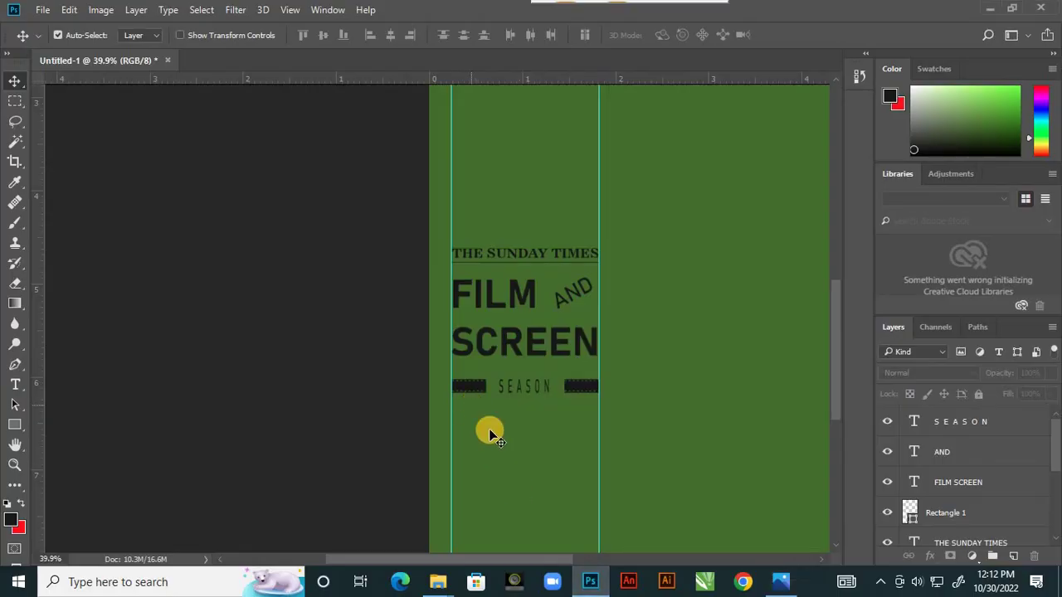
scroll(488, 431, "up", 2)
Step: Add and commit the tagline 'SEE IT ALL FROM THE INSIDE' below SEASON
left_click(16, 383)
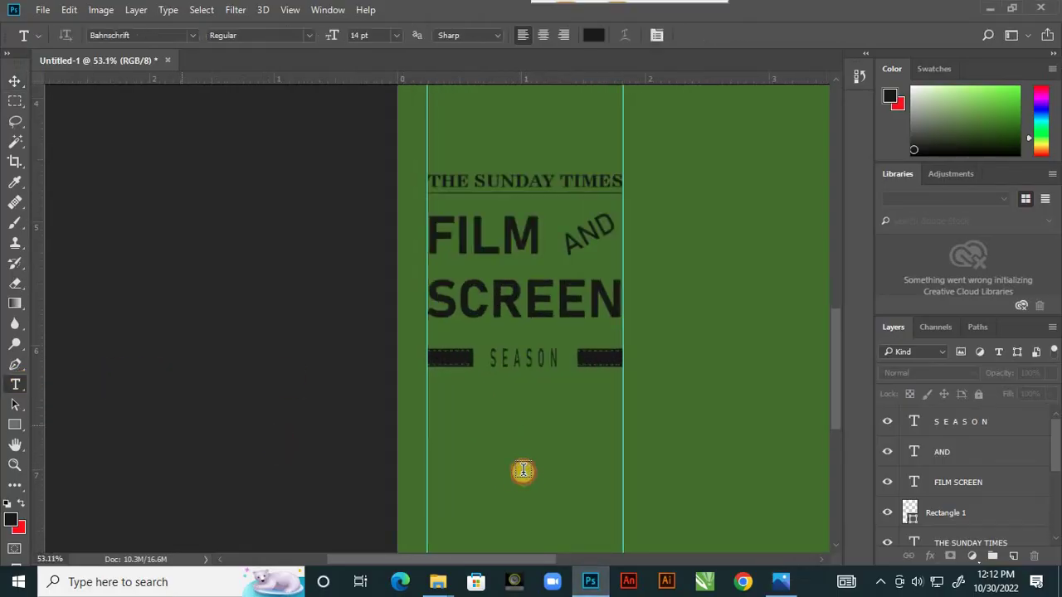
left_click(457, 439)
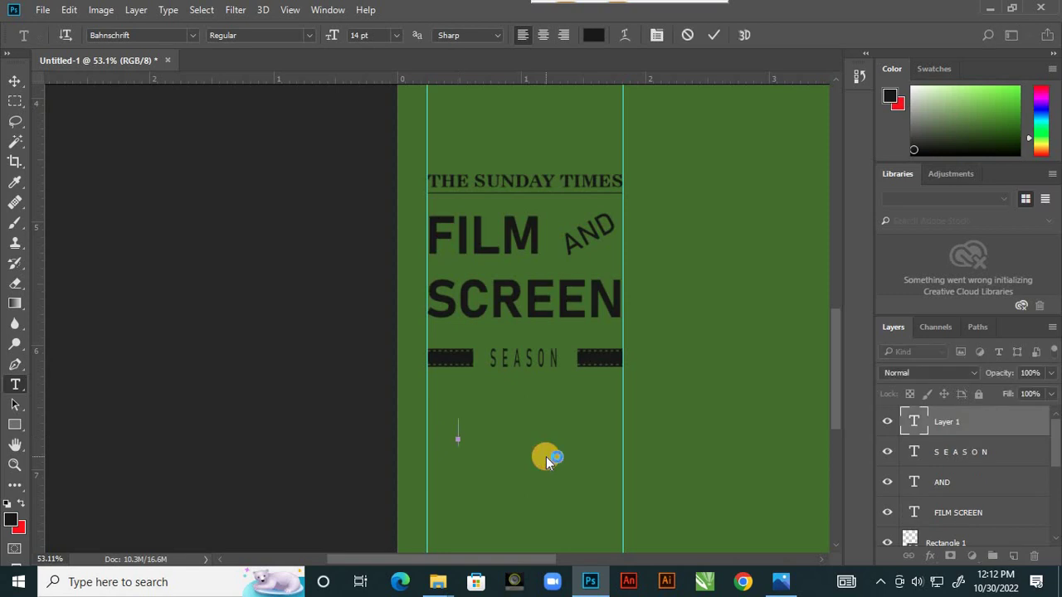
type("SEE IT ")
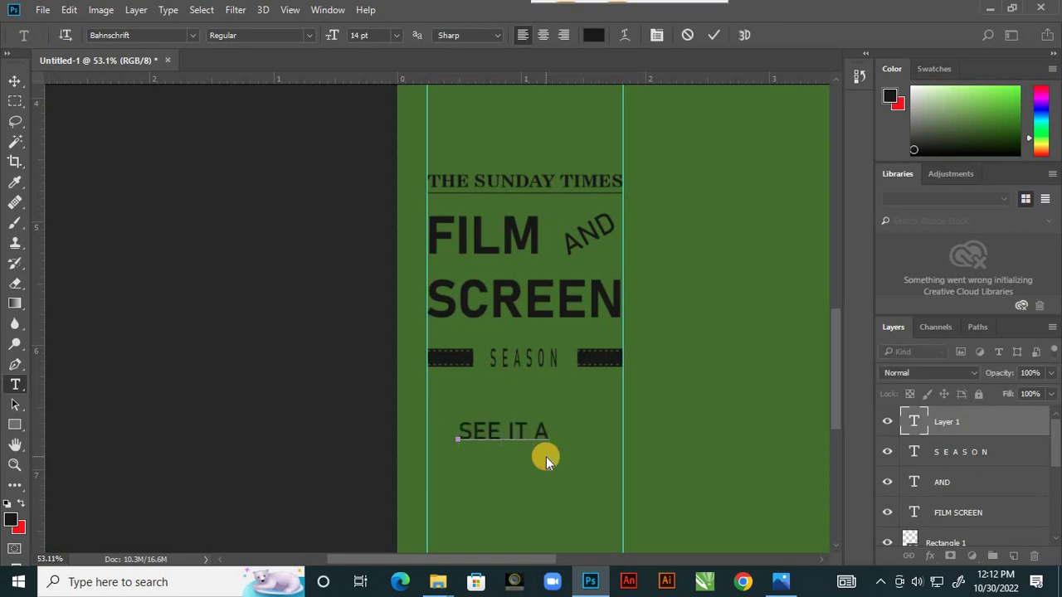
type("ALL FRO")
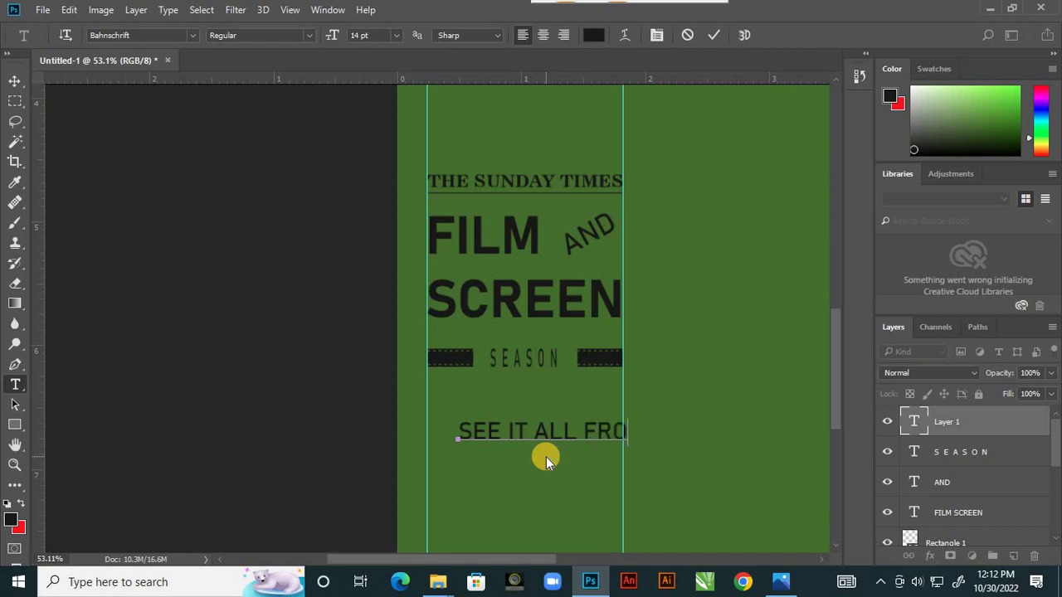
type("M THE I")
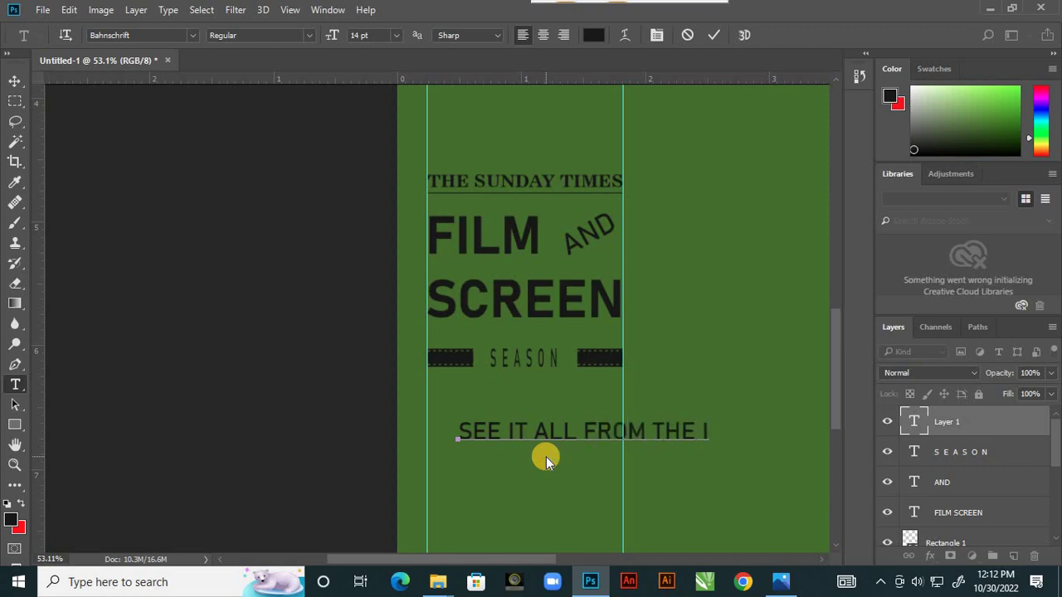
type("NSIDE")
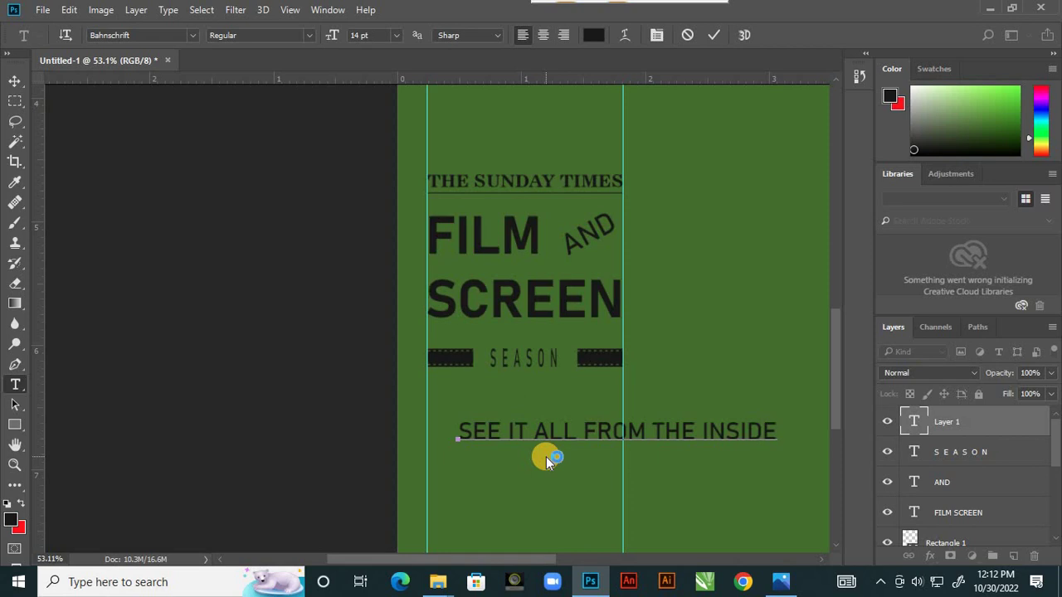
left_click(715, 35)
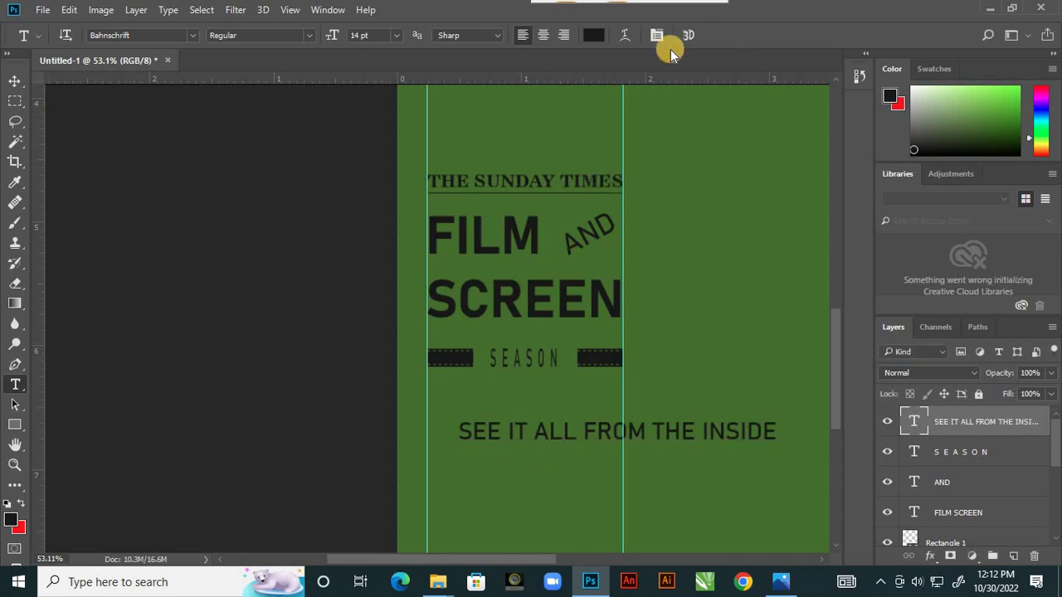
Step: Snap the tagline to the left guide and scale it down to fit between the guides
left_click(782, 584)
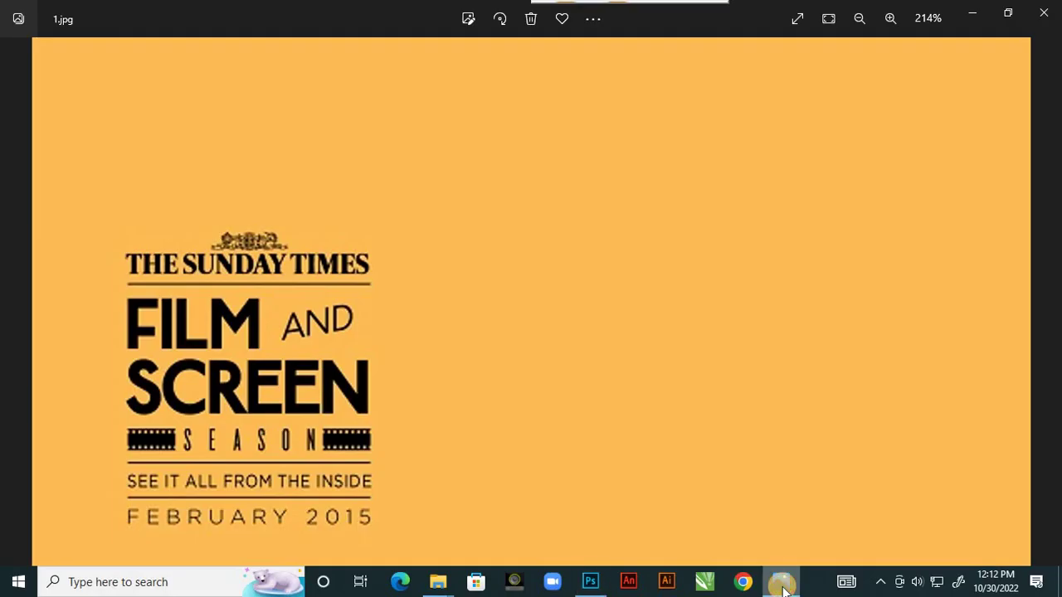
left_click(781, 584)
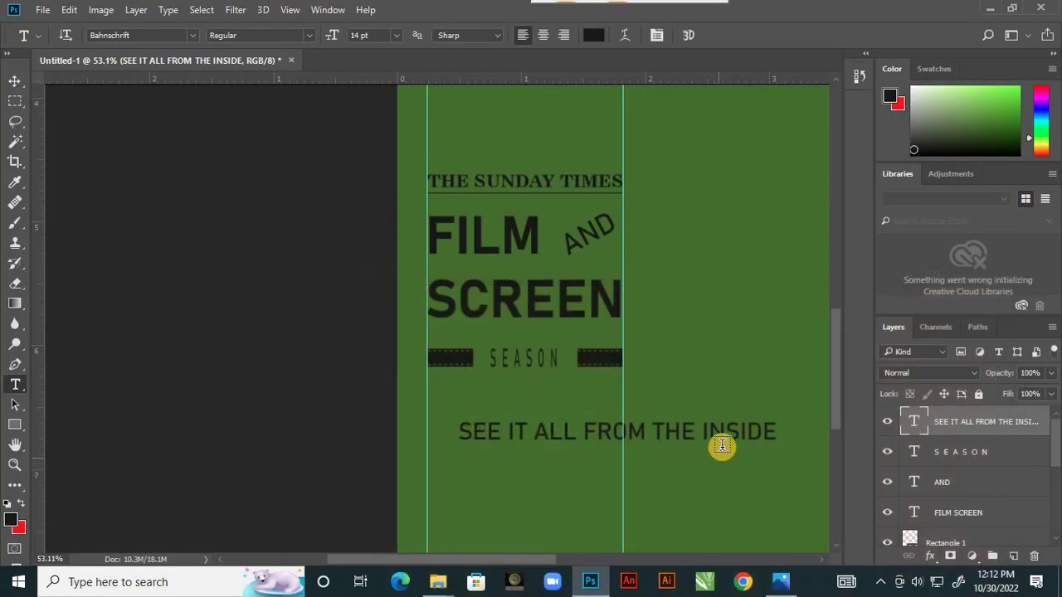
left_click(15, 80)
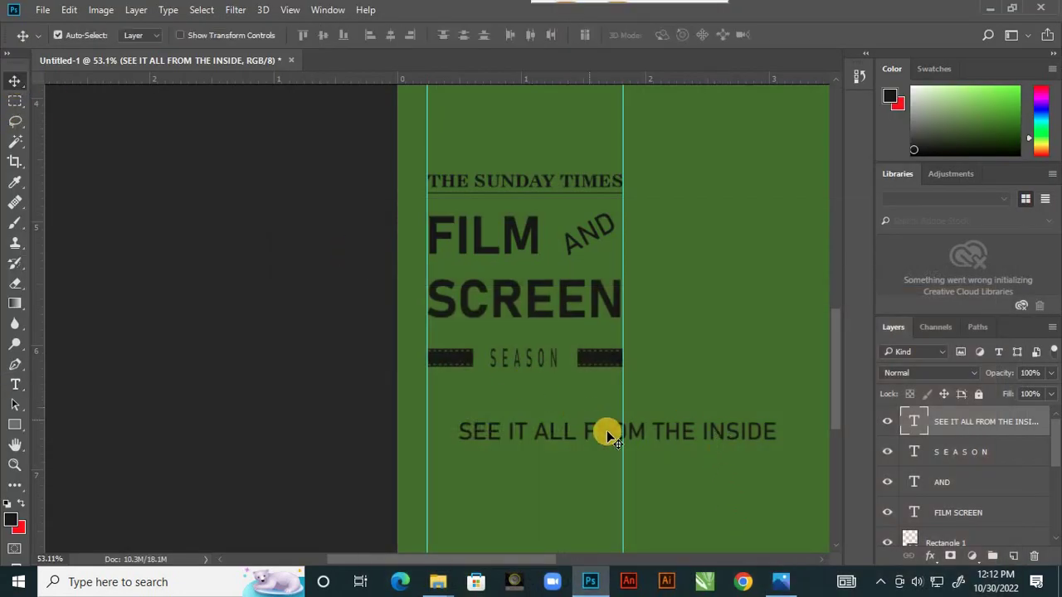
left_click_drag(604, 438, 579, 427)
left_click(711, 436)
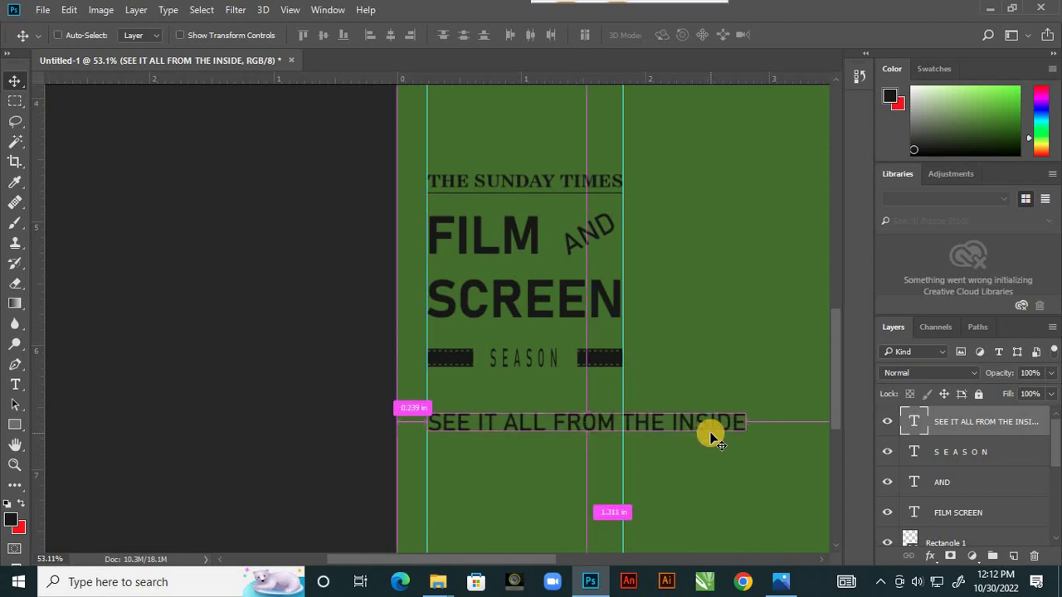
key("ctrl+t")
left_click_drag(746, 442, 628, 410)
scroll(599, 423, "up", 5)
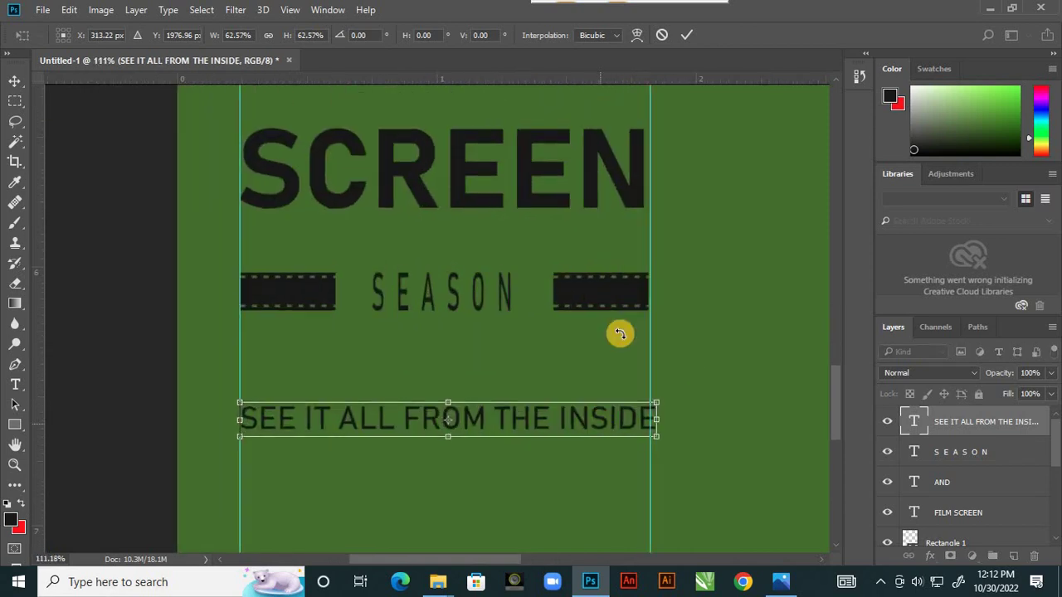
left_click(687, 35)
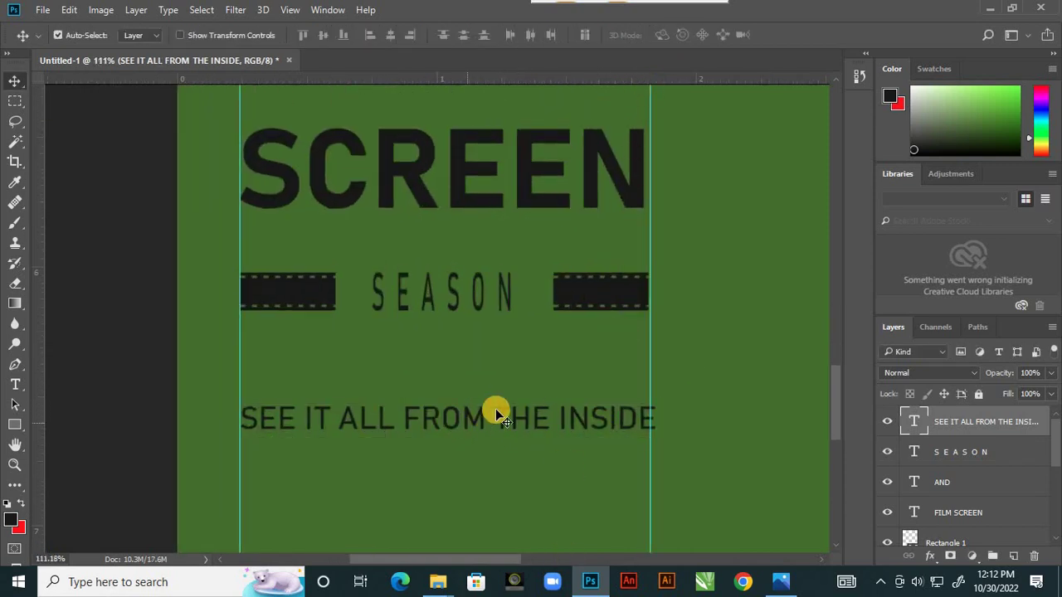
Step: Move the tagline up beneath SEASON and trim it to end at the right guide
left_click_drag(504, 408, 506, 348)
key("ctrl+t")
scroll(647, 362, "up", 5)
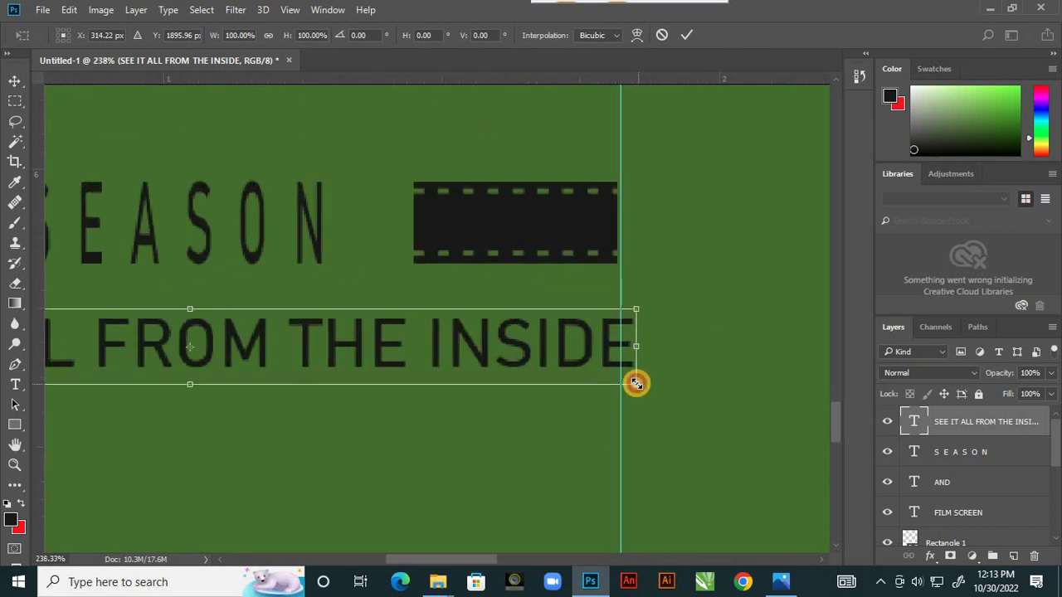
left_click_drag(636, 384, 621, 374)
left_click(682, 34)
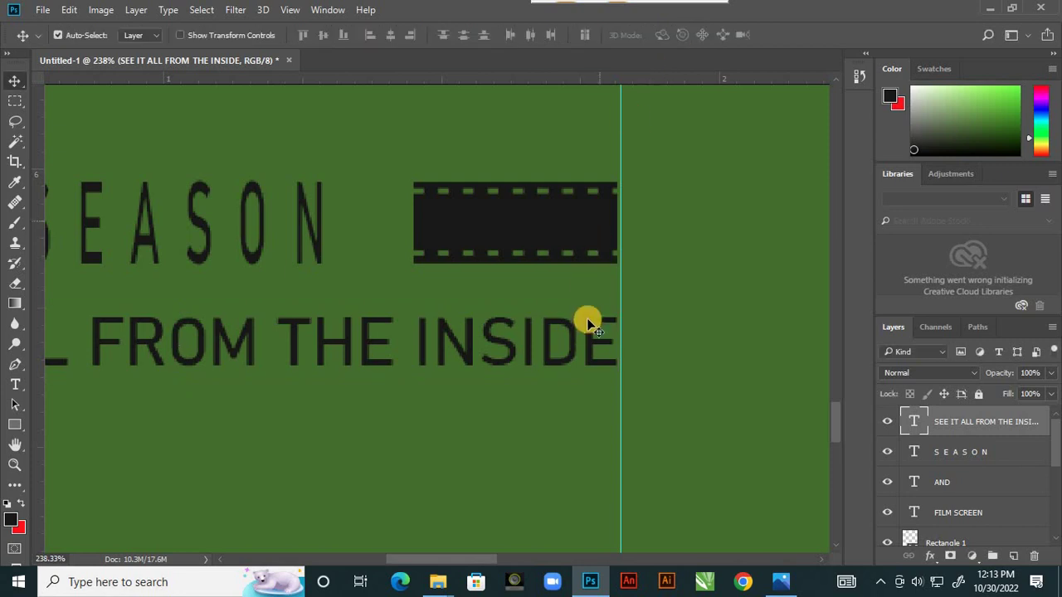
scroll(591, 344, "down", 4)
scroll(500, 356, "up", 1)
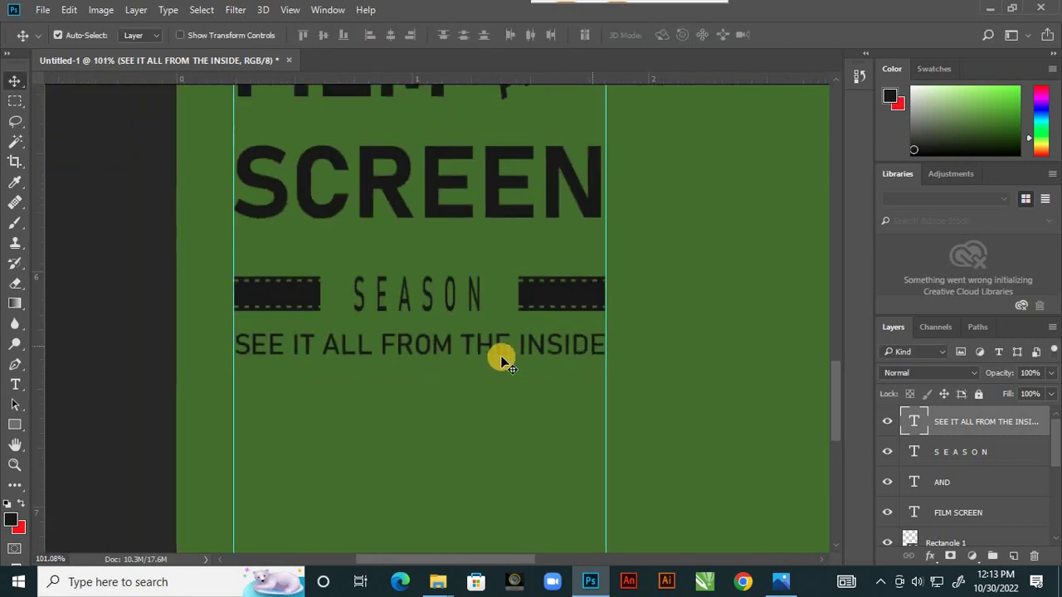
scroll(315, 360, "up", 1)
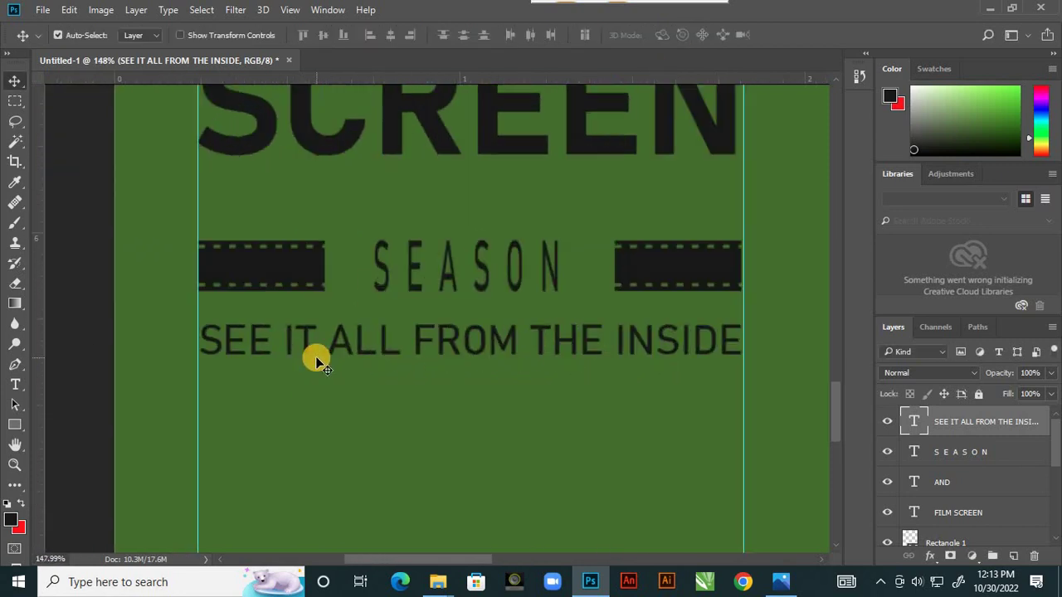
Step: Check the tagline against the 1.jpg reference and deselect the layer
left_click(783, 583)
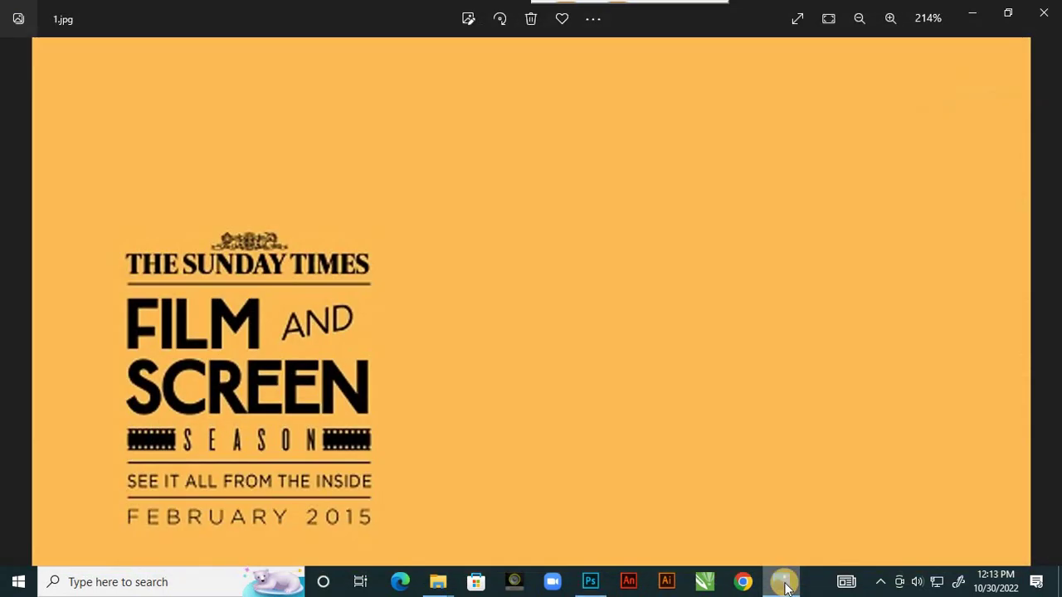
left_click(784, 583)
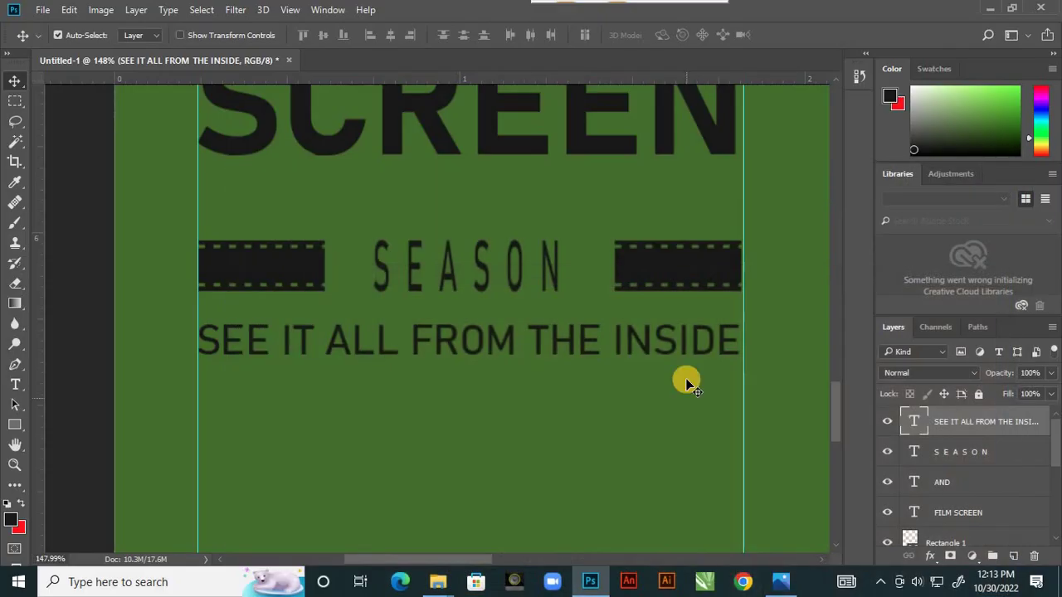
scroll(685, 390, "down", 3)
scroll(592, 349, "down", 4)
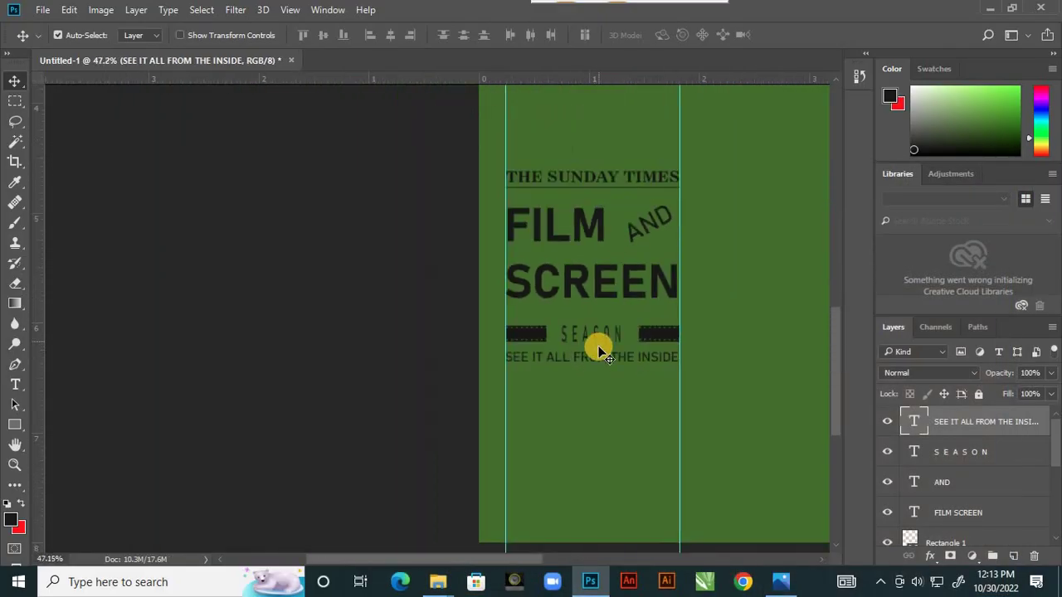
scroll(652, 185, "up", 2)
scroll(631, 274, "up", 2)
scroll(614, 294, "up", 2)
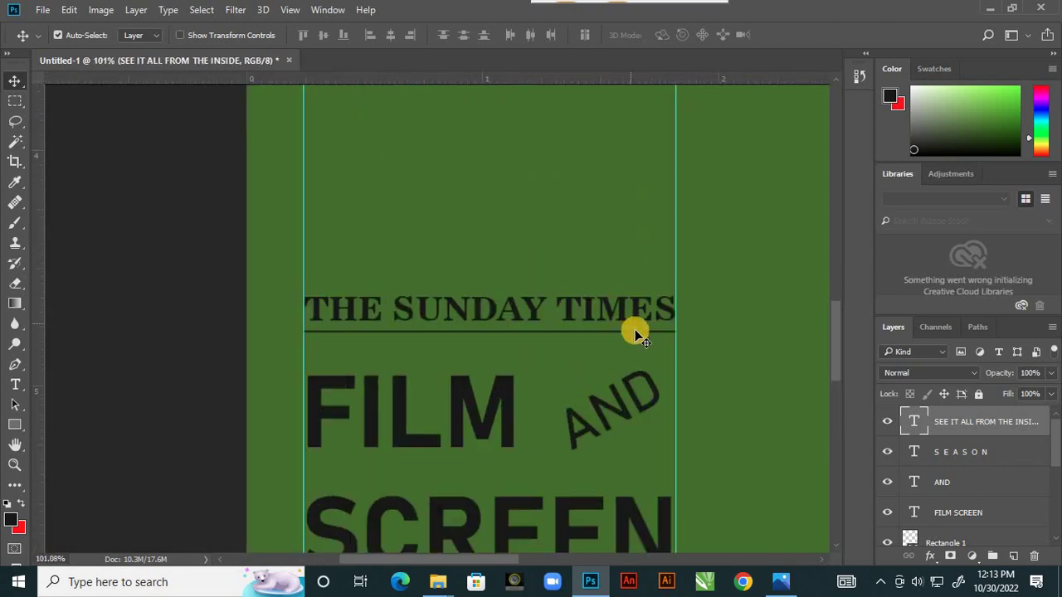
left_click(634, 332)
scroll(979, 486, "down", 3)
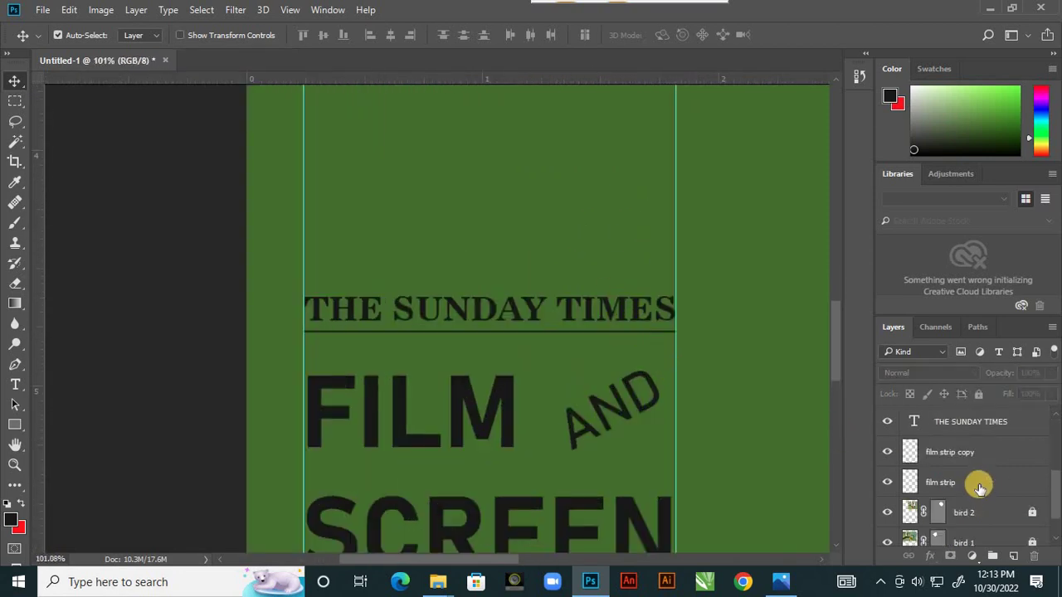
Step: Duplicate the divider line under THE SUNDAY TIMES and place the copy just above the tagline
scroll(980, 489, "down", 1)
scroll(980, 487, "up", 2)
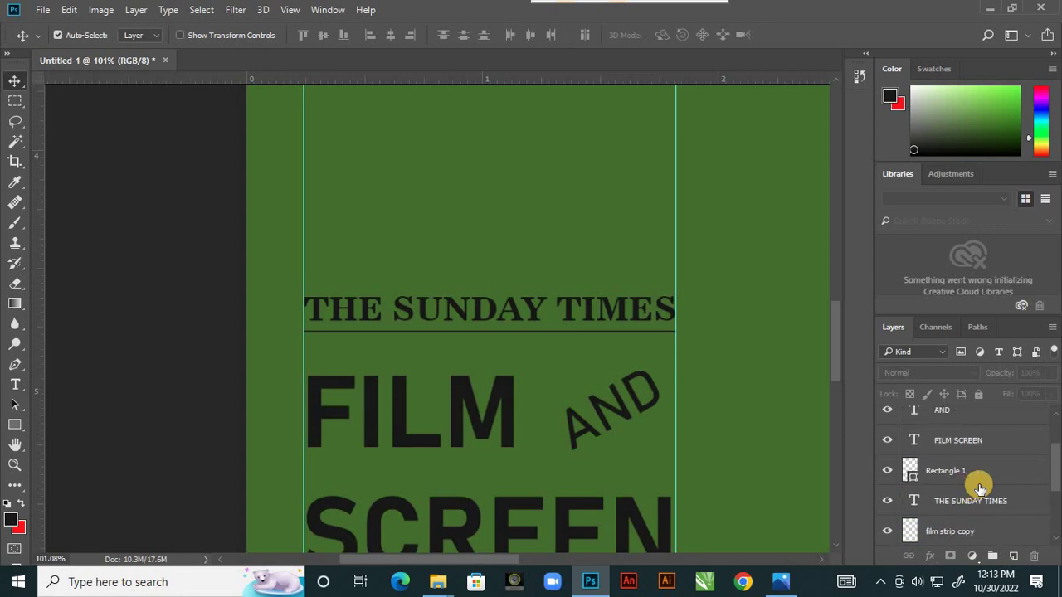
left_click(949, 470)
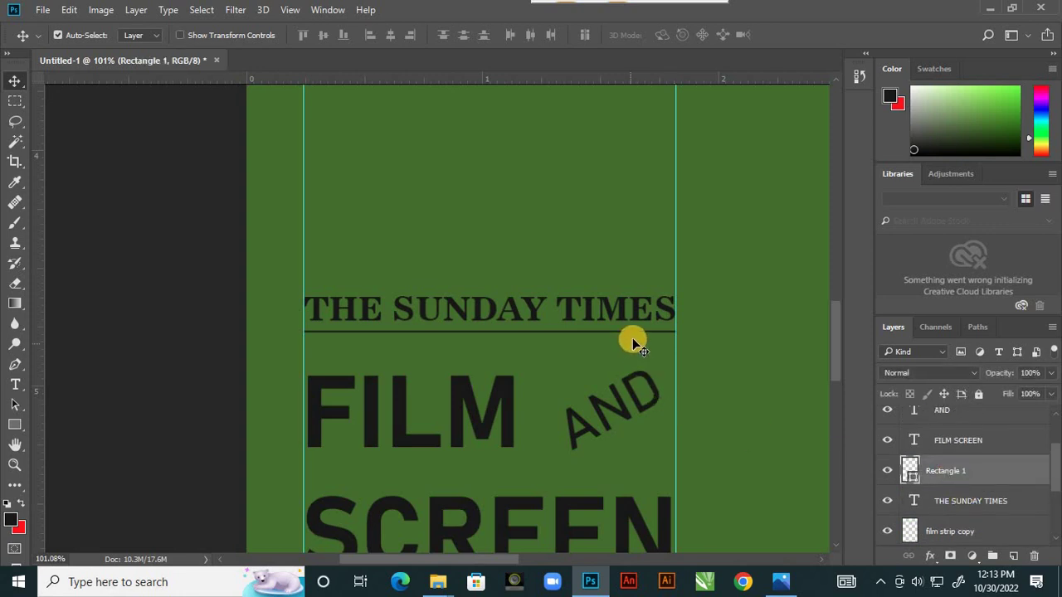
scroll(633, 337, "up", 2)
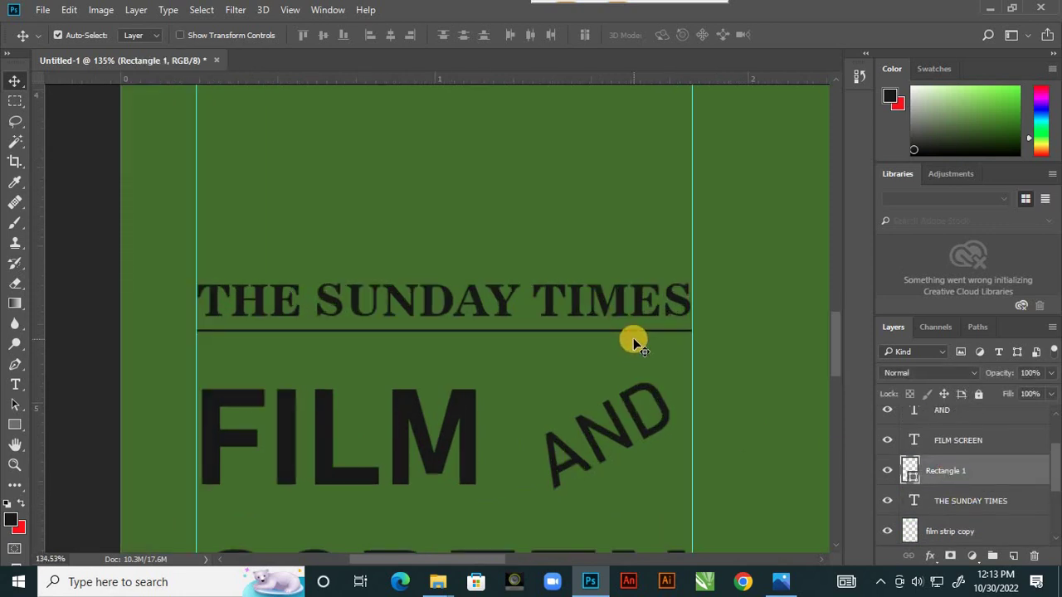
left_click(633, 338, "alt")
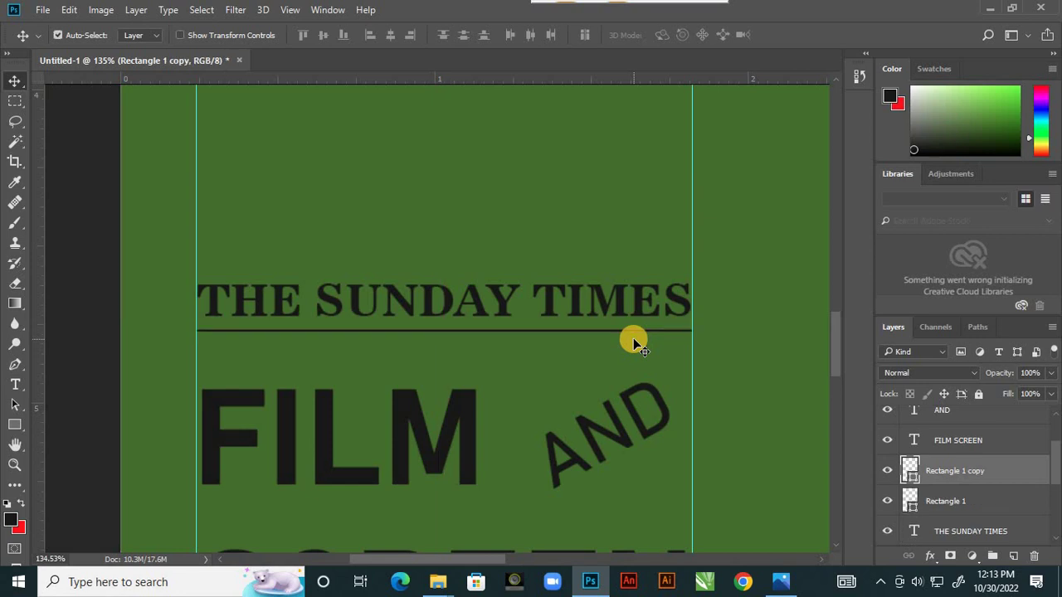
key("shift+Down")
key("shift+Down")
key("shift+Down")
key("shift+Down")
key("shift+Down")
key("shift+Down")
key("shift+Down")
key("shift+Down")
key("shift+Down")
key("shift+Down")
key("shift+Down")
key("shift+Down")
key("shift+Down")
key("shift+Down")
key("shift+Down")
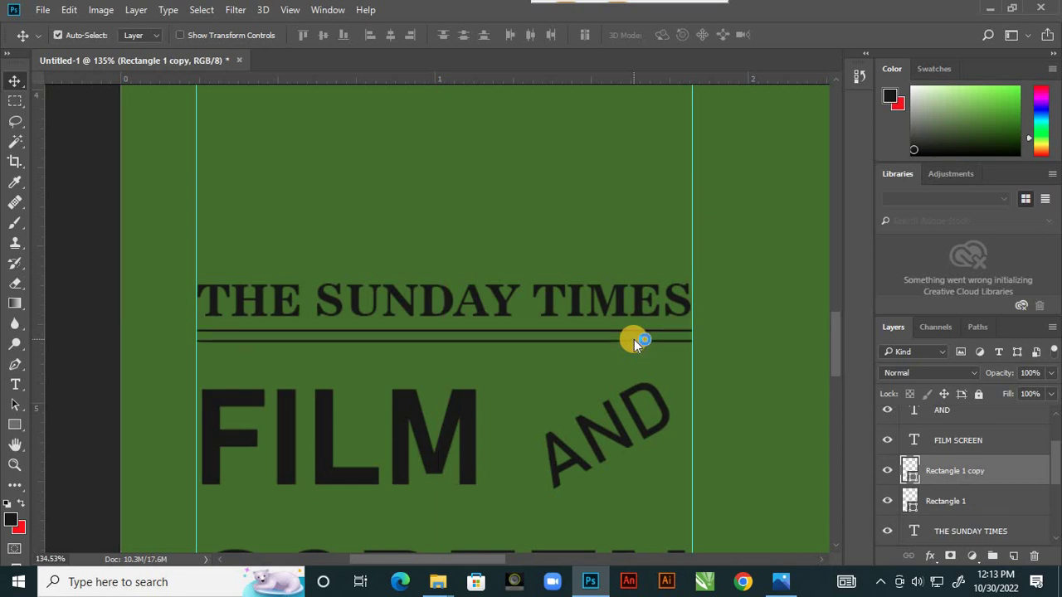
scroll(633, 342, "down", 5)
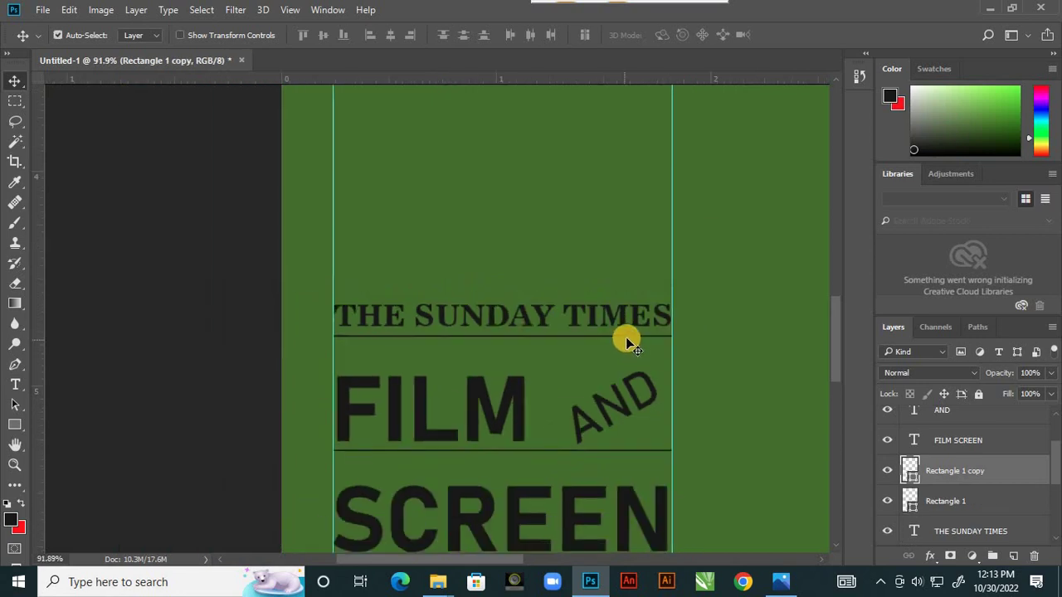
scroll(593, 457, "up", 3)
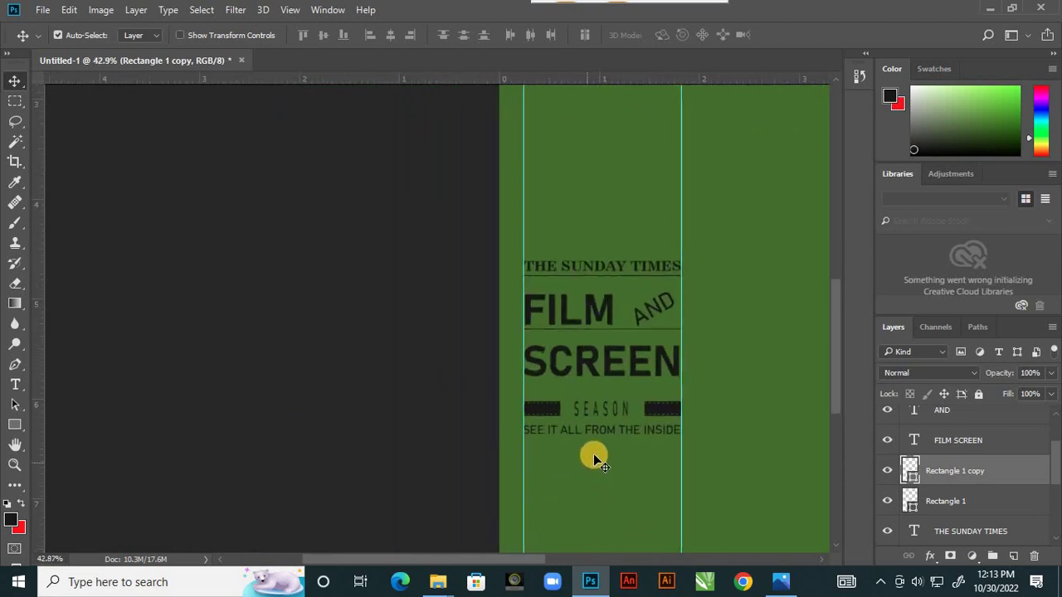
key("shift+Down")
key("shift+Down")
key("shift+Down")
key("shift+Down")
key("shift+Down")
key("shift+Down")
key("shift+Down")
key("shift+Down")
key("shift+Down")
key("shift+Down")
key("shift+Down")
key("shift+Down")
key("shift+Down")
key("shift+Down")
key("shift+Down")
key("shift+Down")
key("shift+Down")
key("shift+Down")
key("shift+Down")
key("shift+Down")
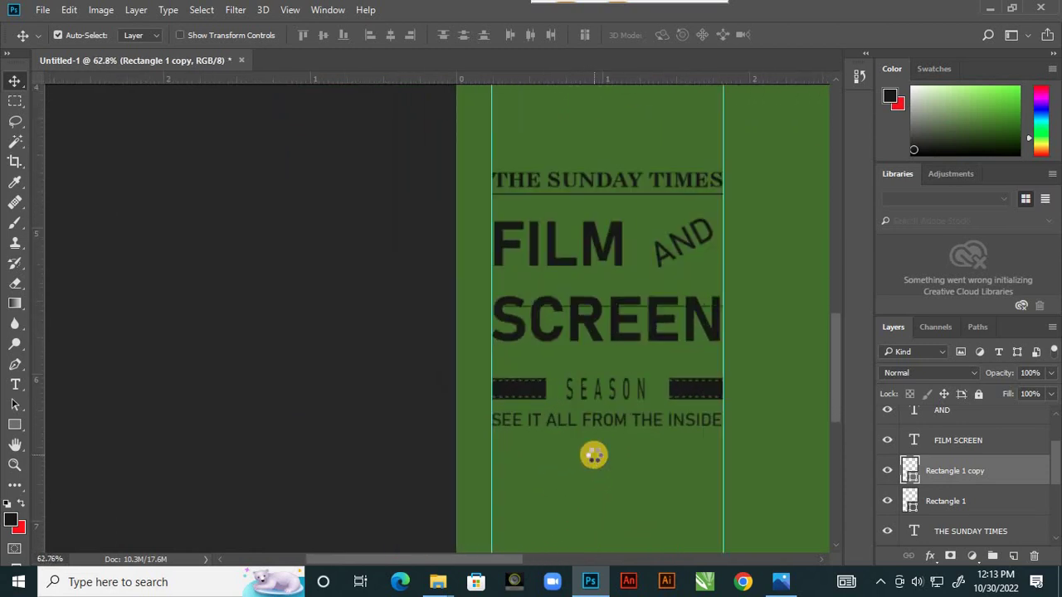
key("shift+Down")
key("shift+Down")
key("shift+Down")
key("shift+Down")
key("shift+Down")
key("shift+Down")
Step: Duplicate that divider line and position the copy just below the tagline
key("ctrl+j")
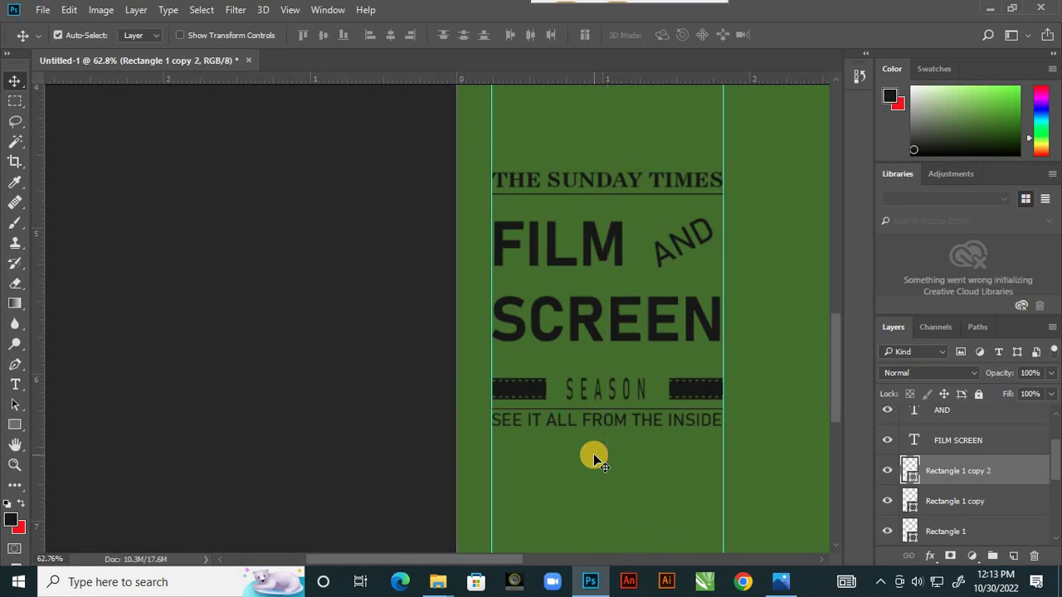
key("shift+Down")
key("shift+Down")
key("shift+Down")
key("shift+Down")
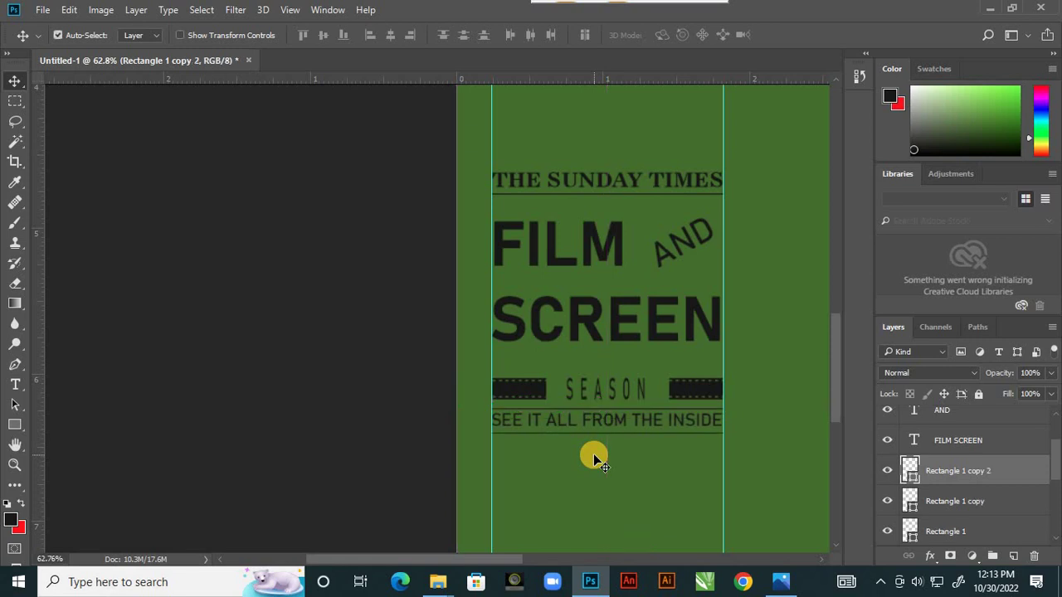
key("shift+Down")
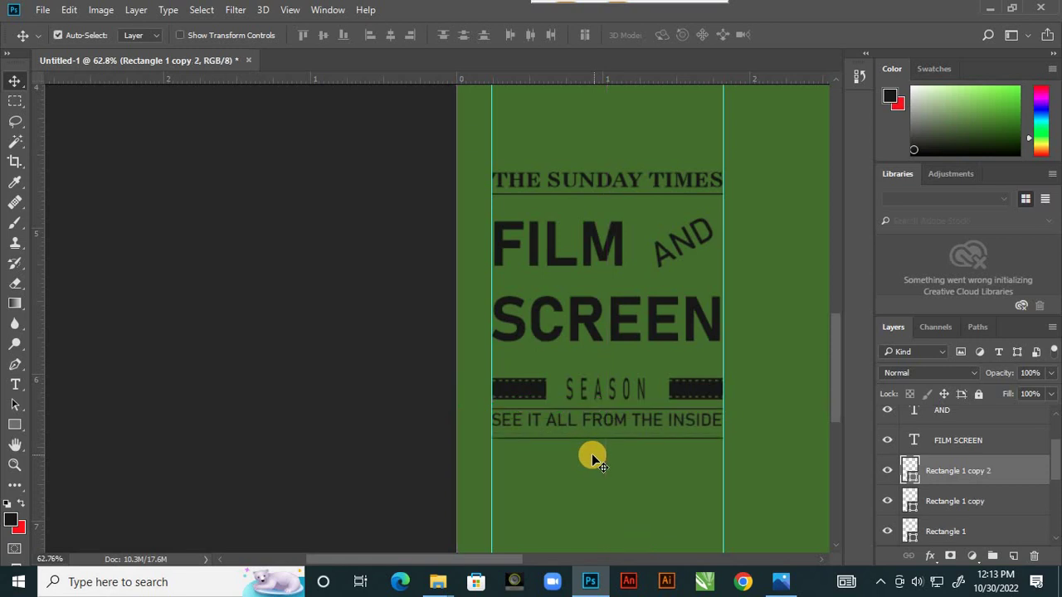
scroll(599, 438, "up", 2)
Step: Nudge the tagline down two steps between its rules and compare with 1.jpg
left_click(601, 423)
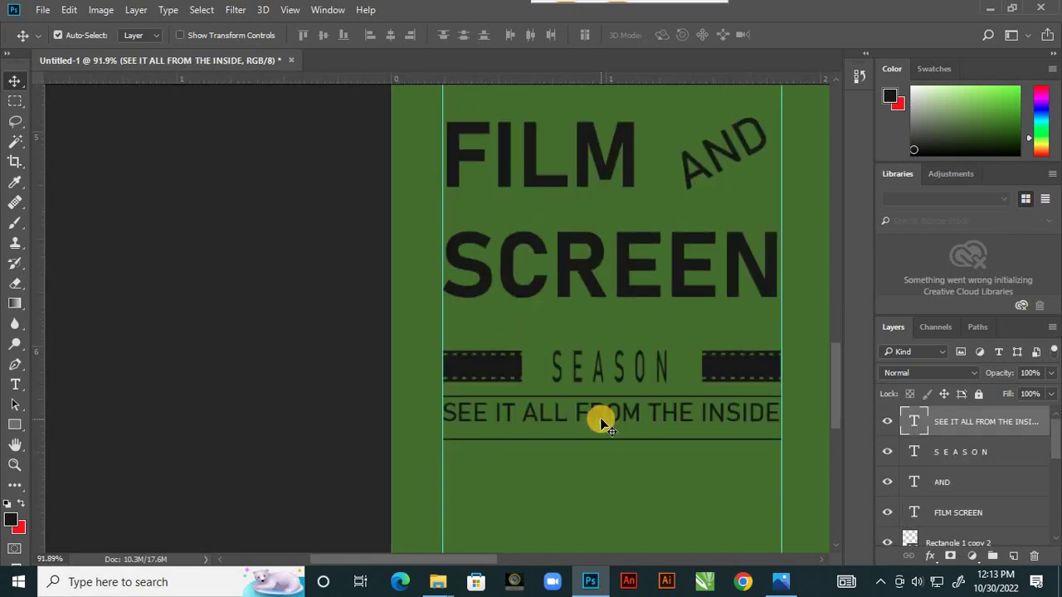
key("Down")
key("Down")
key("Down")
key("Down")
key("Down")
key("Down")
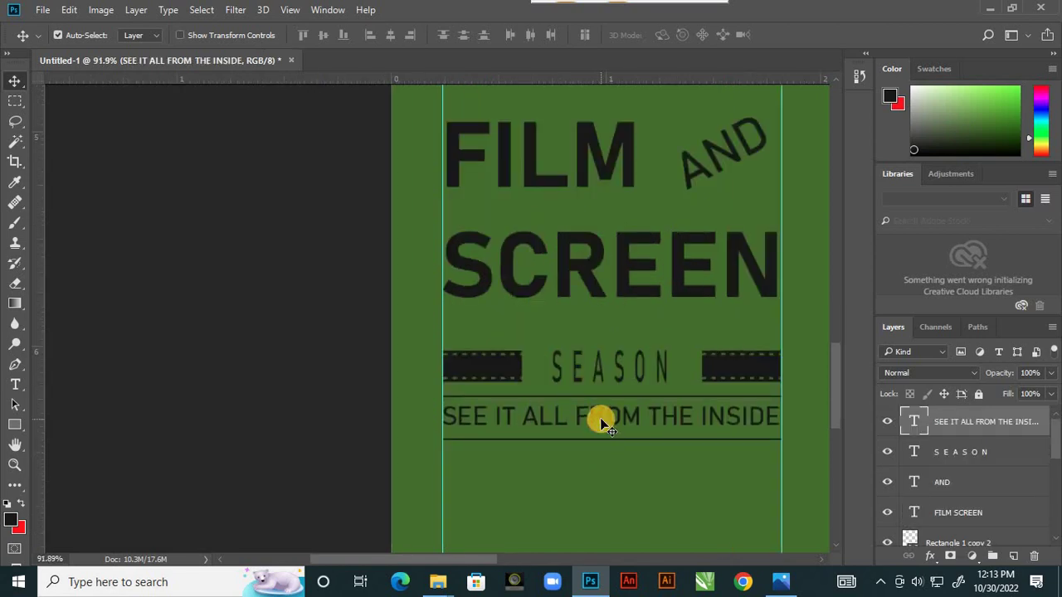
key("Down")
key("Down")
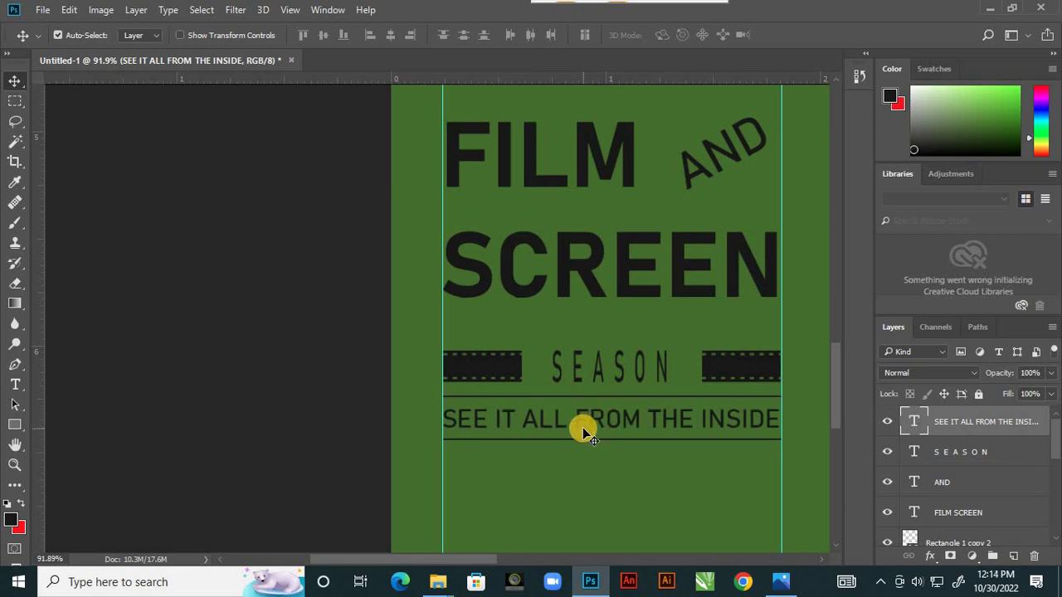
scroll(494, 419, "down", 5)
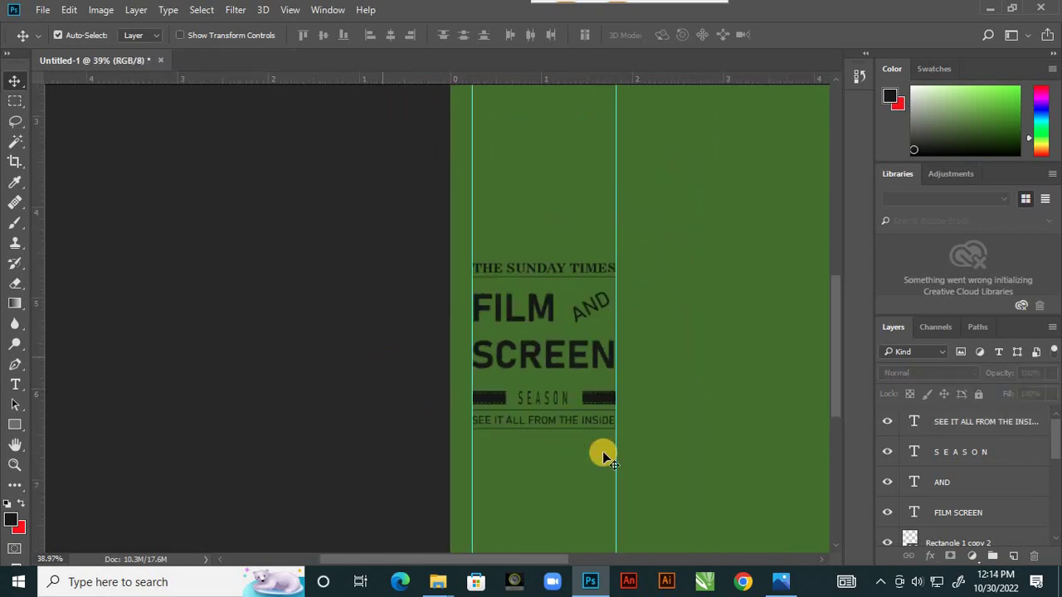
left_click(780, 581)
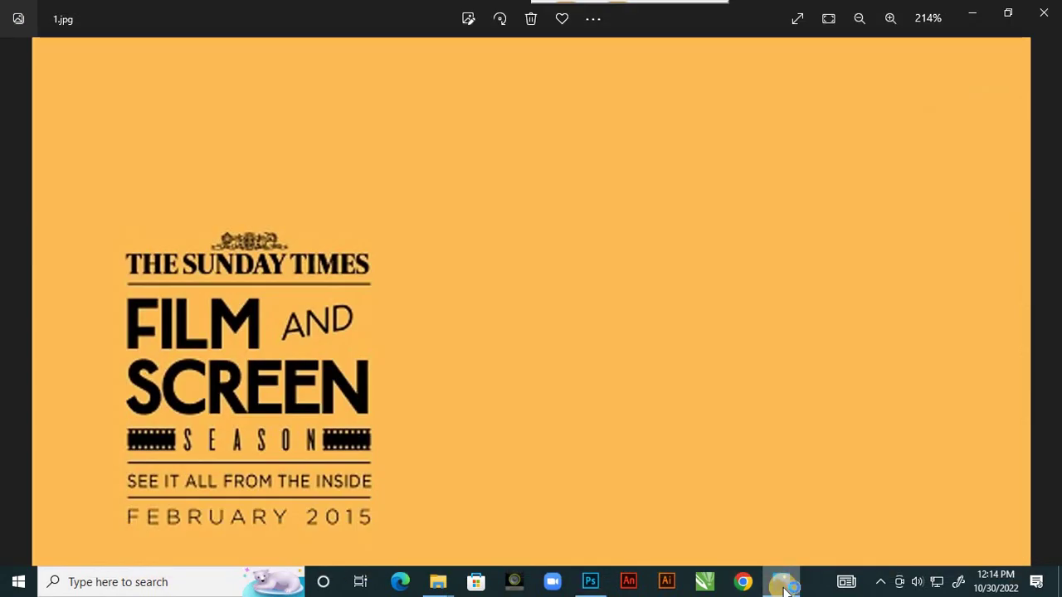
left_click(590, 581)
scroll(521, 461, "up", 2)
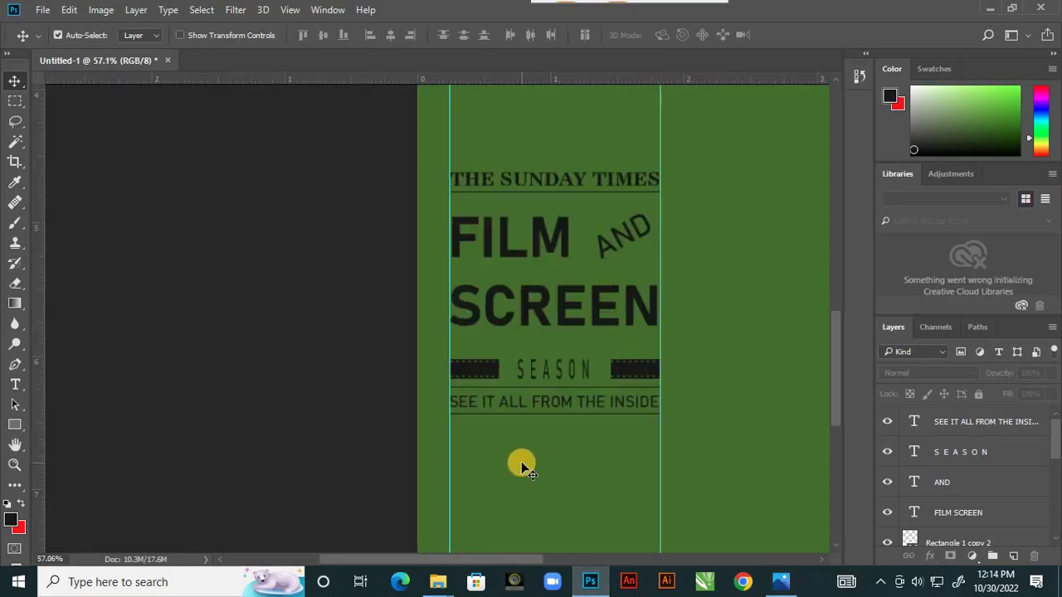
Step: Type the date OCTOBER 2022 in a new text layer below the tagline
left_click(15, 384)
left_click(477, 469)
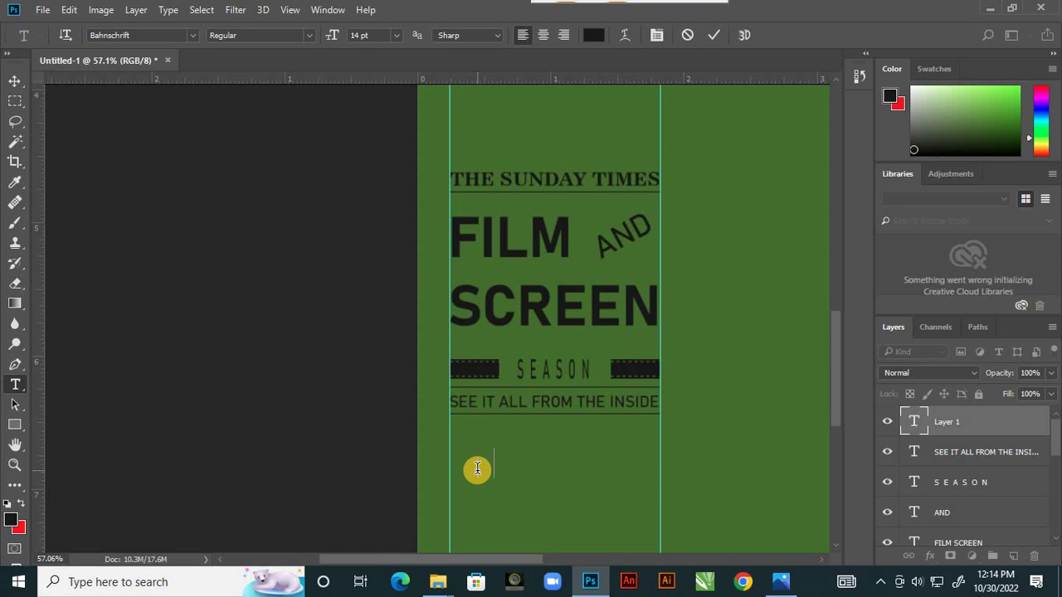
type("OCTOBER")
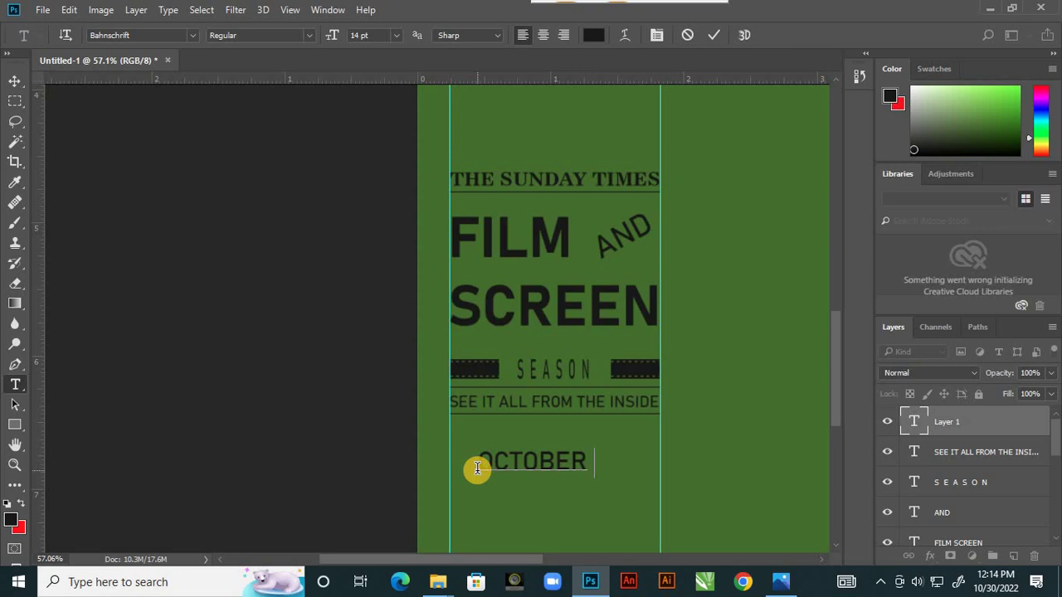
type(" 2022")
left_click(780, 583)
left_click(779, 583)
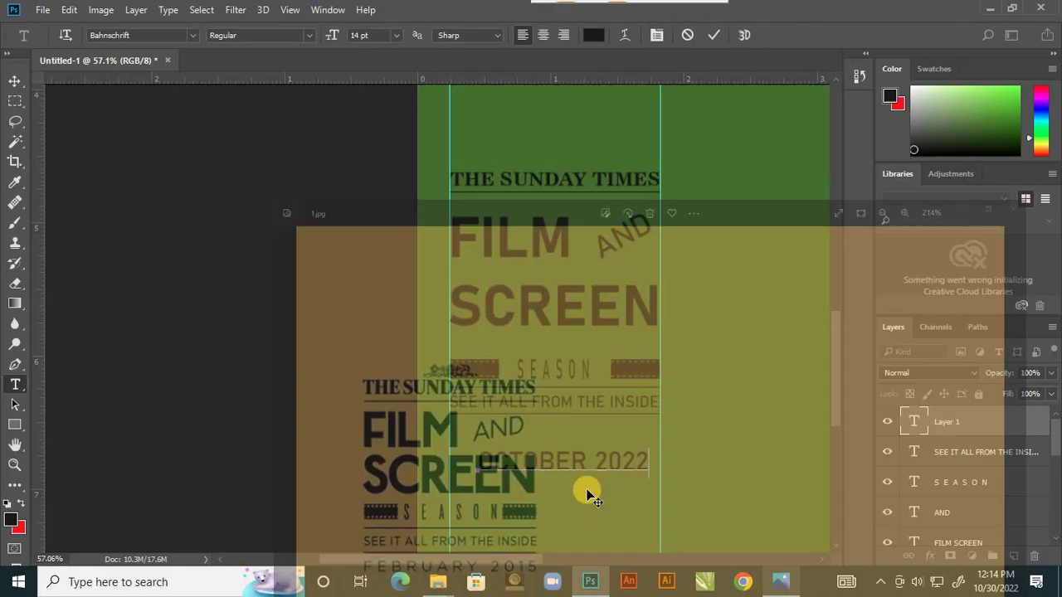
scroll(502, 493, "up", 2)
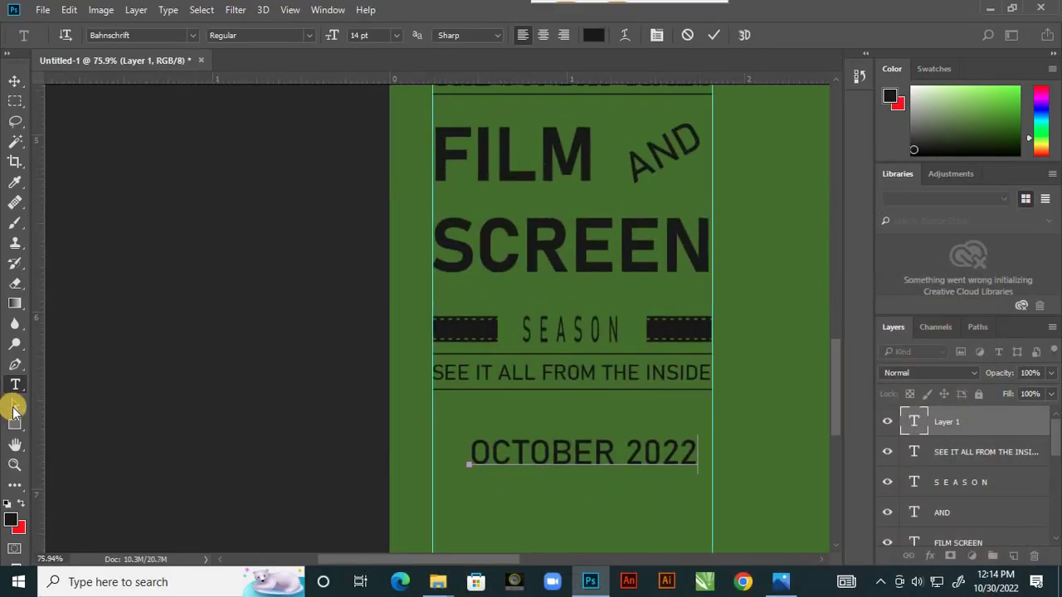
Step: Insert spaces between the letters of OCTOBER and commit the date text
left_click(492, 456)
left_click(495, 455)
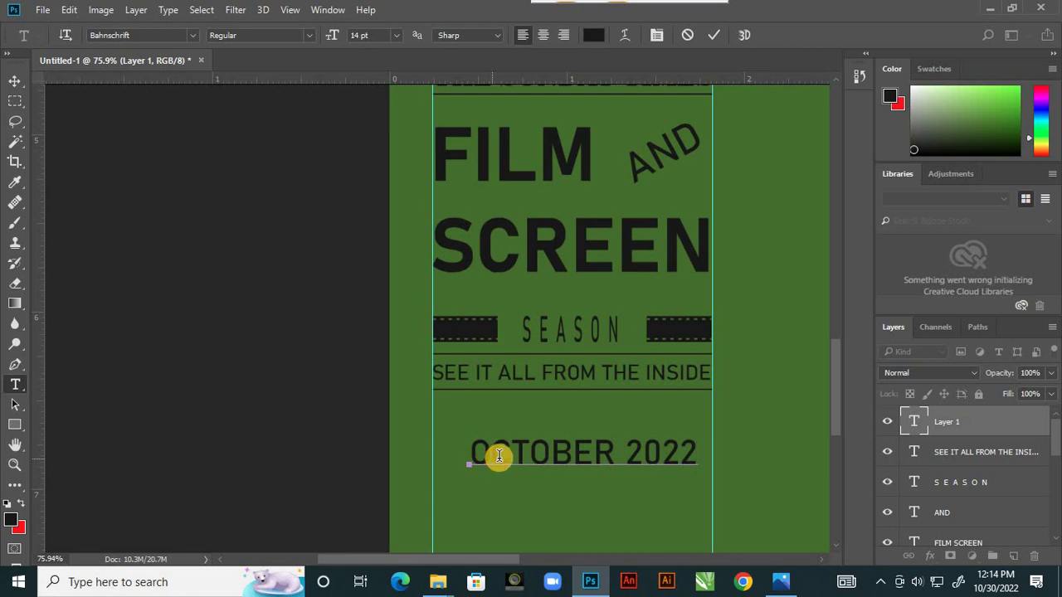
left_click(529, 455)
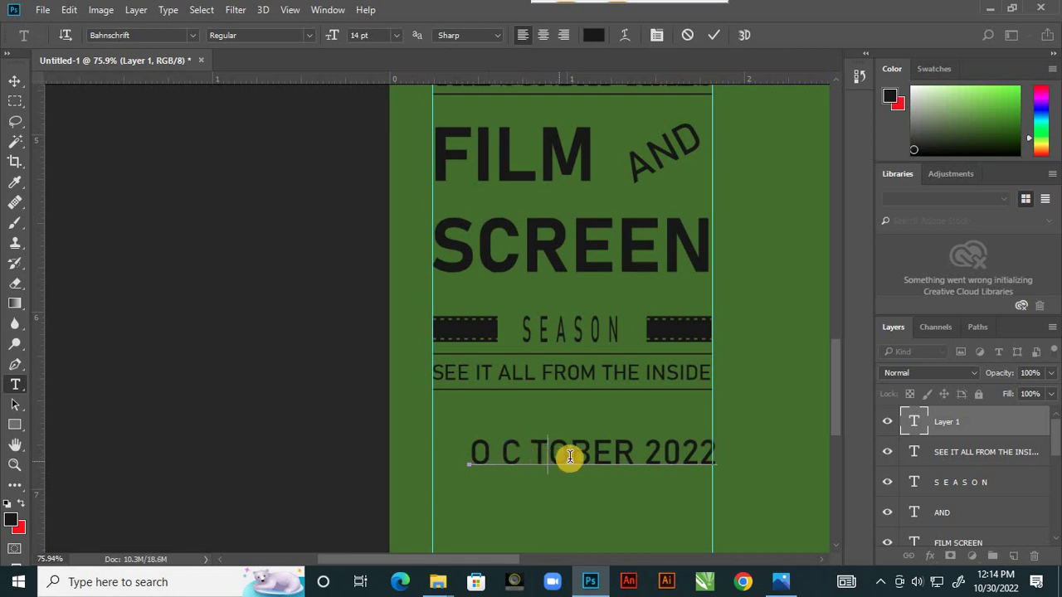
key("Right")
key("Right")
key("Right")
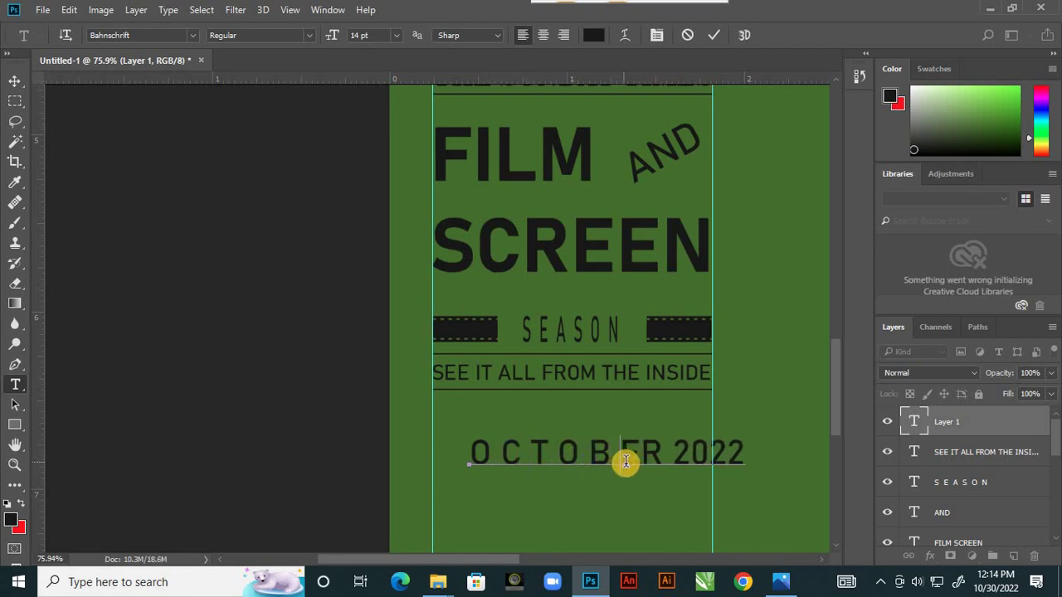
key("Right")
key("Right")
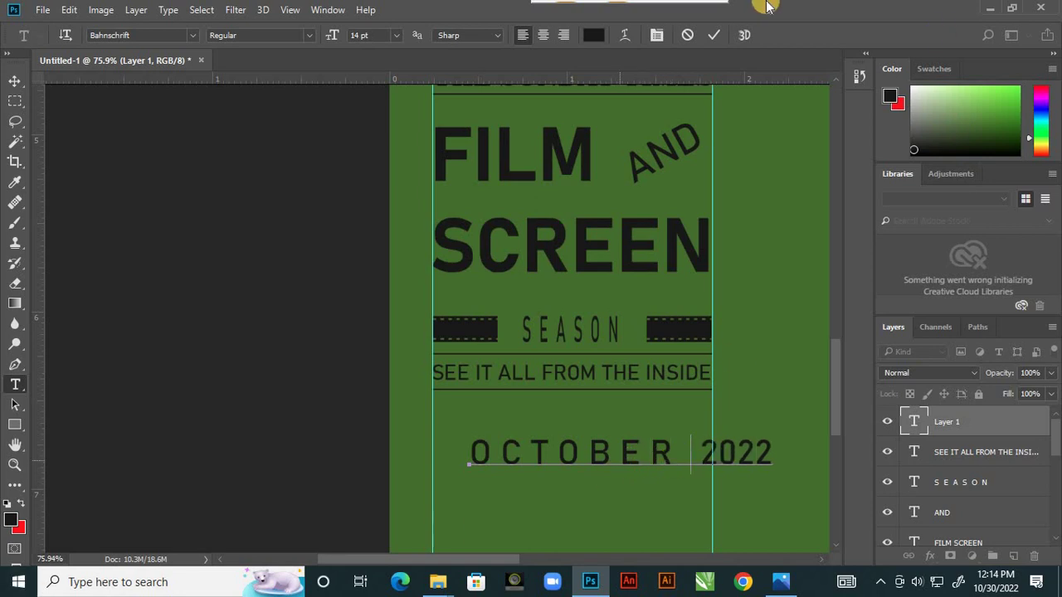
left_click(714, 35)
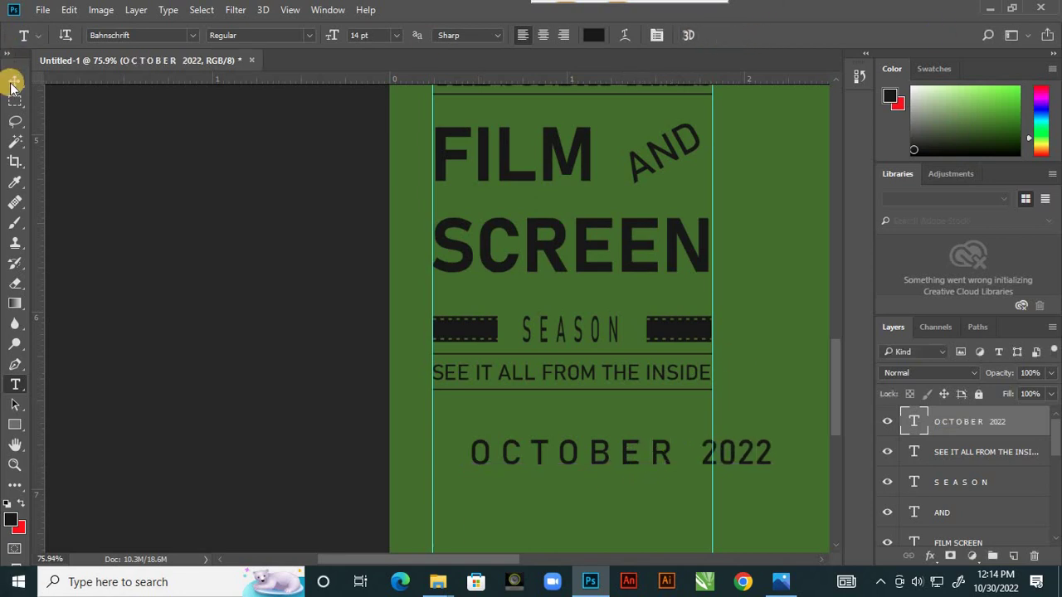
Step: Align the date to the left guide, scale it to about 92%, and move it under the tagline
left_click(15, 82)
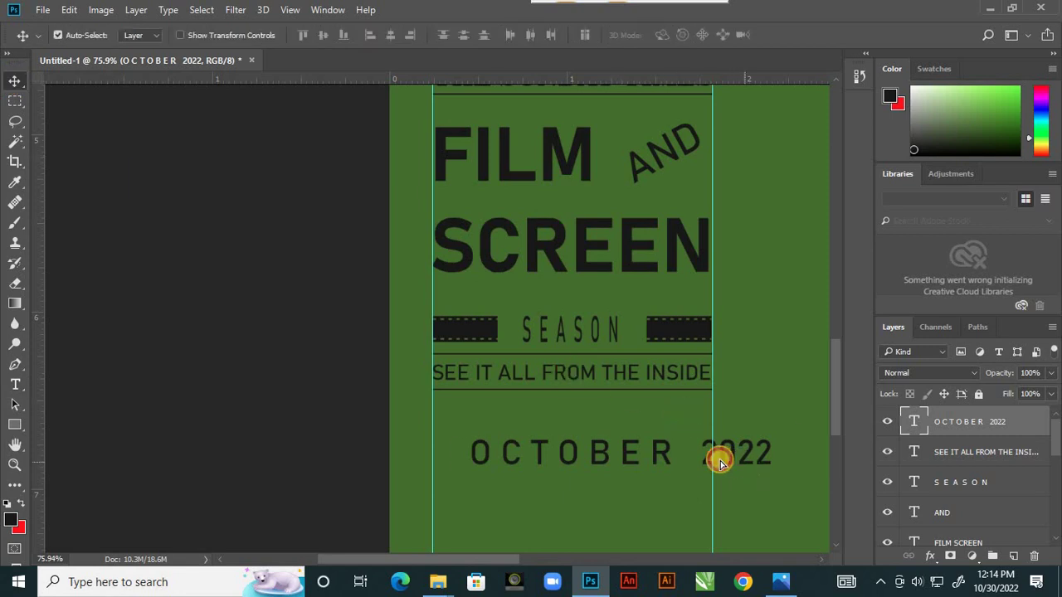
left_click_drag(718, 457, 706, 453)
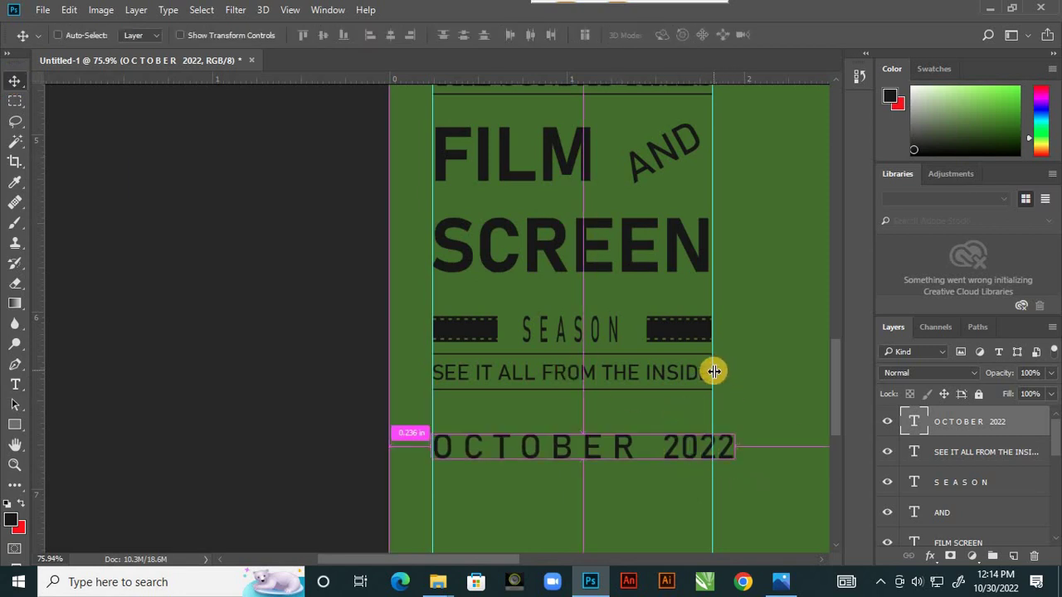
key("ctrl+t")
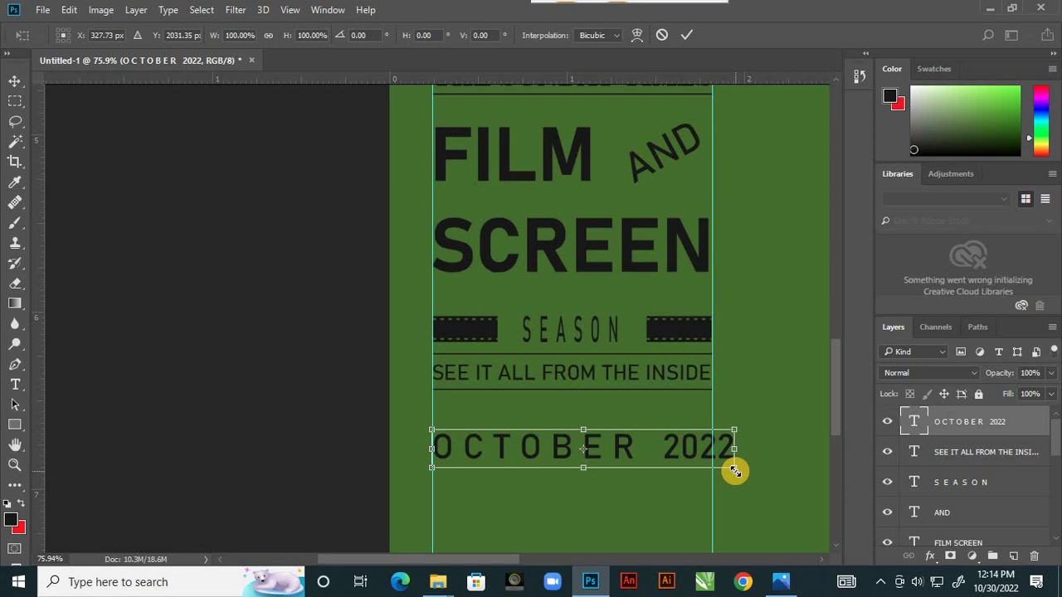
left_click_drag(735, 472, 711, 462)
left_click(687, 35)
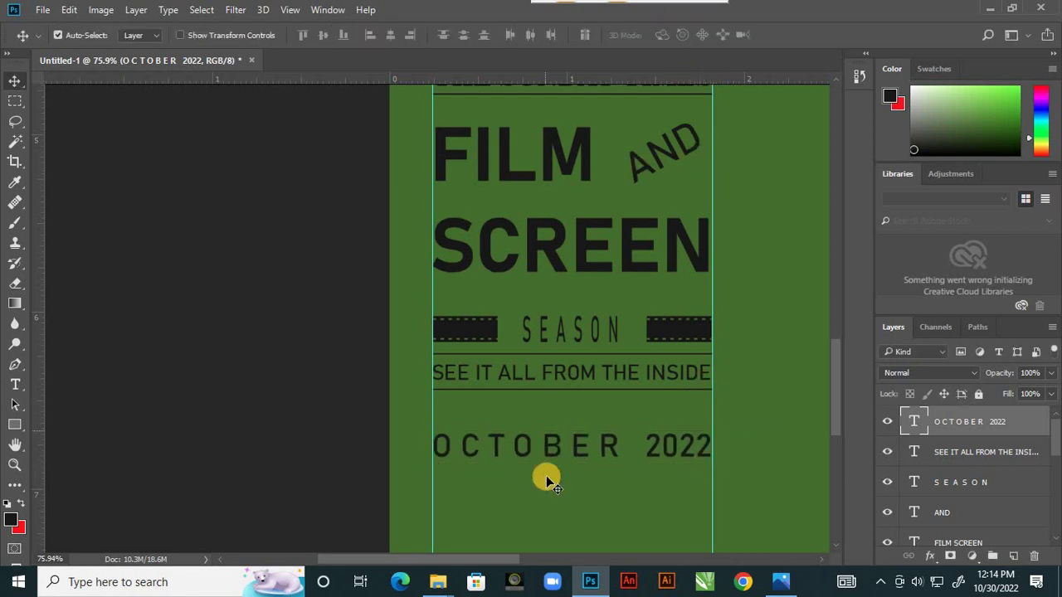
left_click_drag(578, 442, 571, 413)
left_click(559, 486)
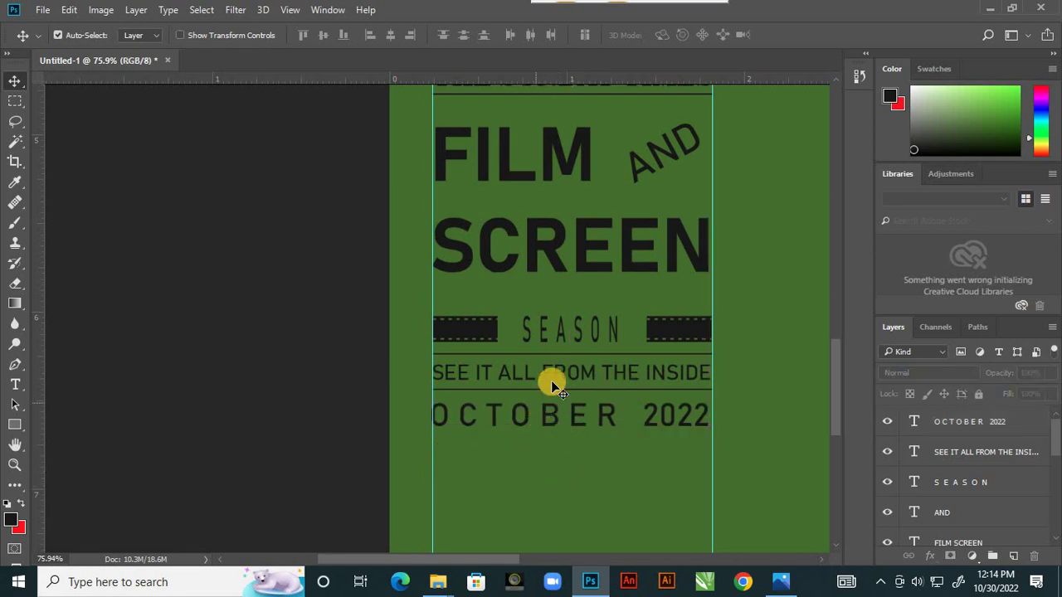
scroll(554, 384, "down", 3)
left_click(781, 581)
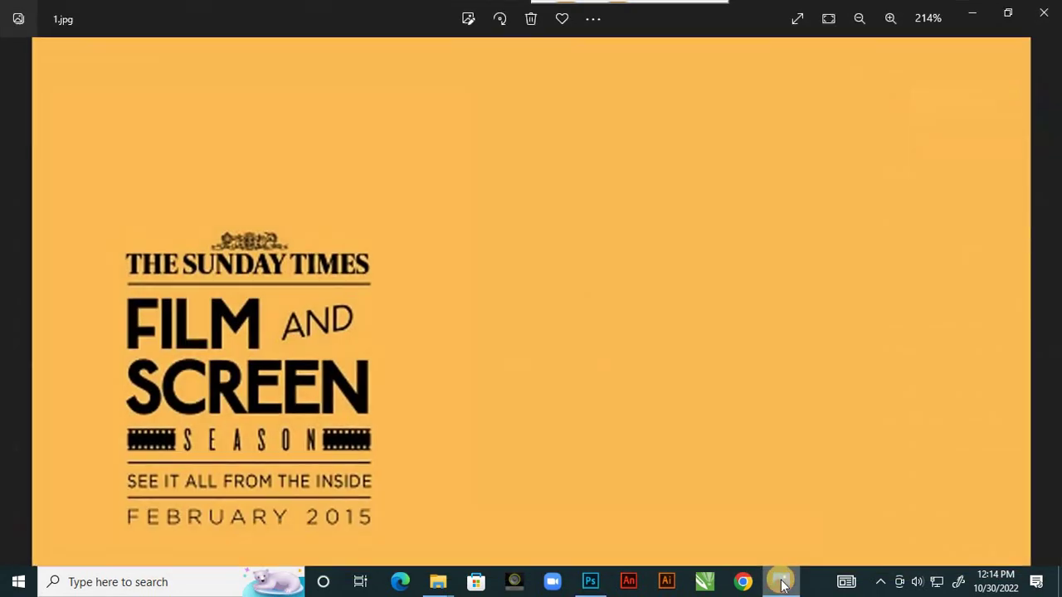
scroll(524, 284, "down", 5)
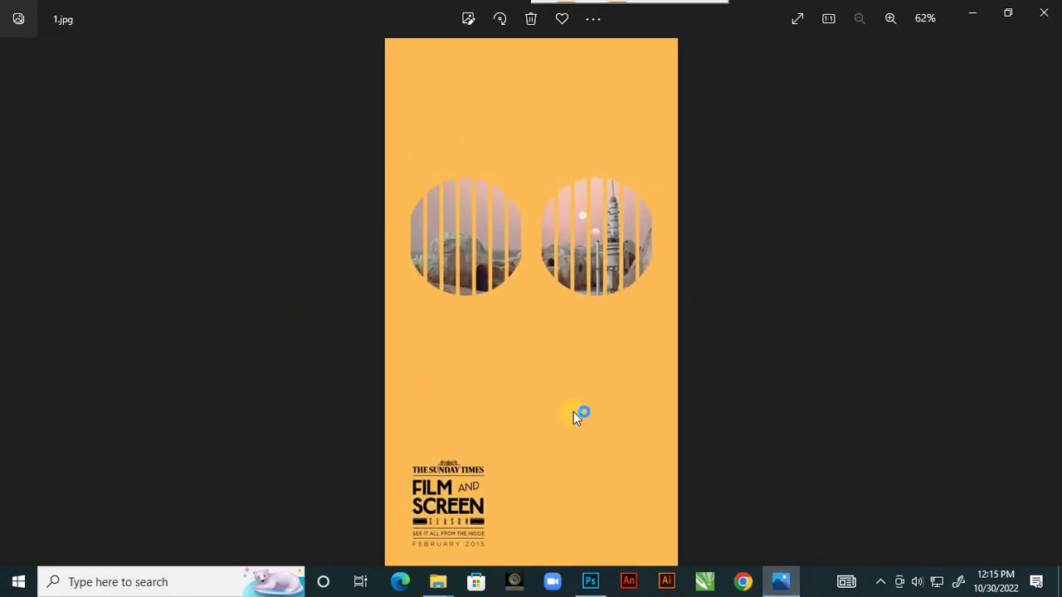
left_click(589, 582)
scroll(516, 366, "down", 3)
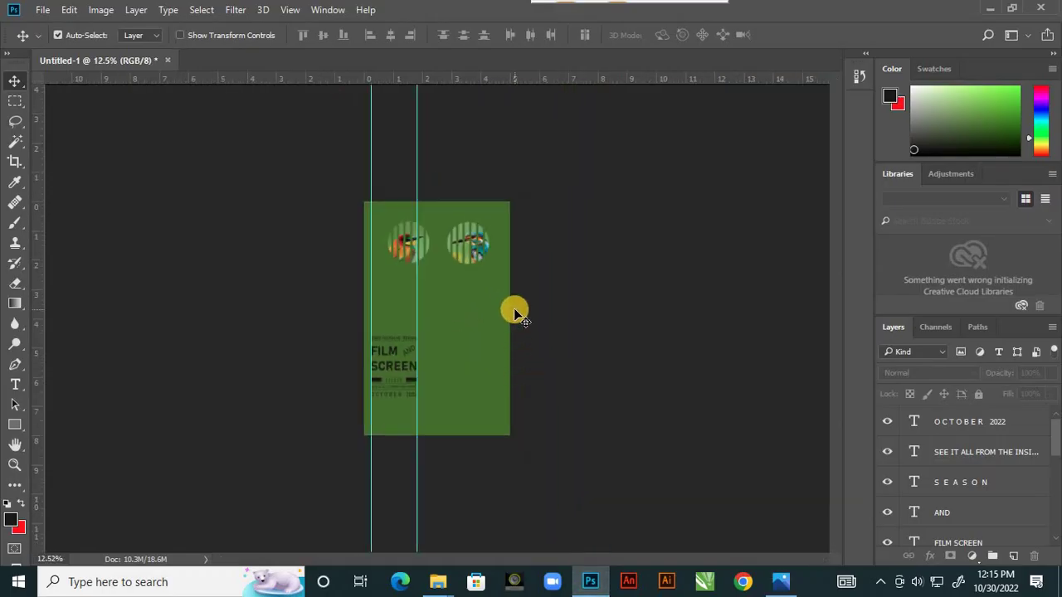
Step: Hide the guides with Ctrl+; and review the finished poster against the 1.jpg reference
key("ctrl+semicolon")
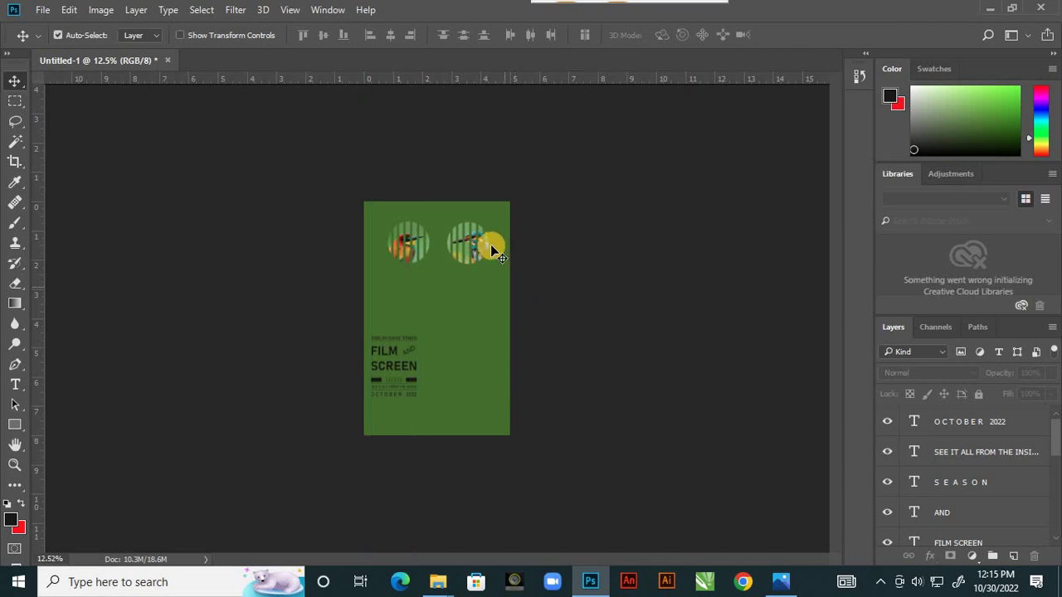
scroll(470, 220, "up", 2)
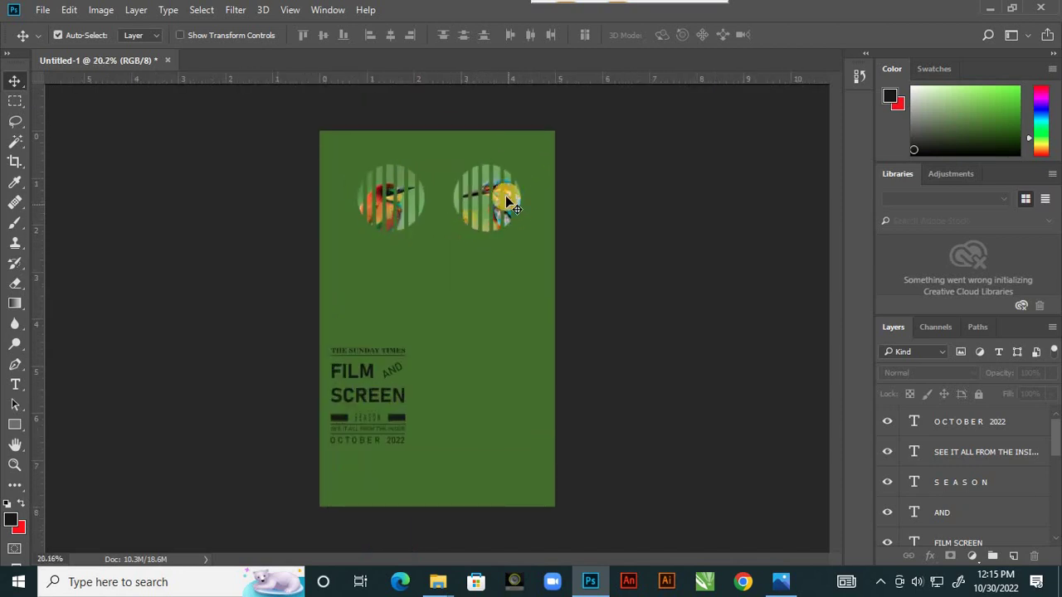
scroll(506, 198, "down", 1)
scroll(507, 197, "up", 1)
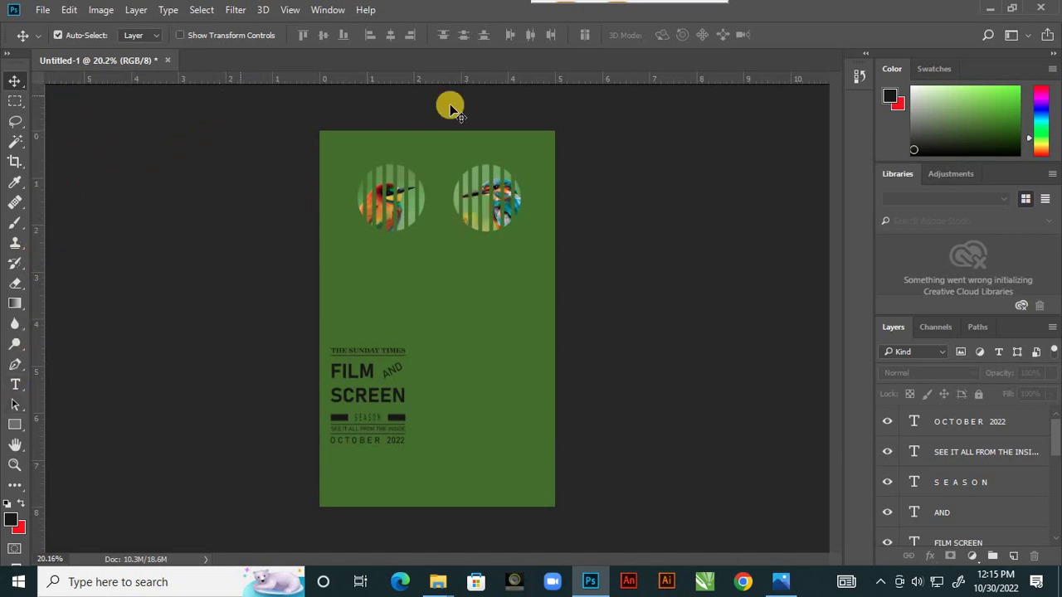
scroll(506, 129, "up", 1)
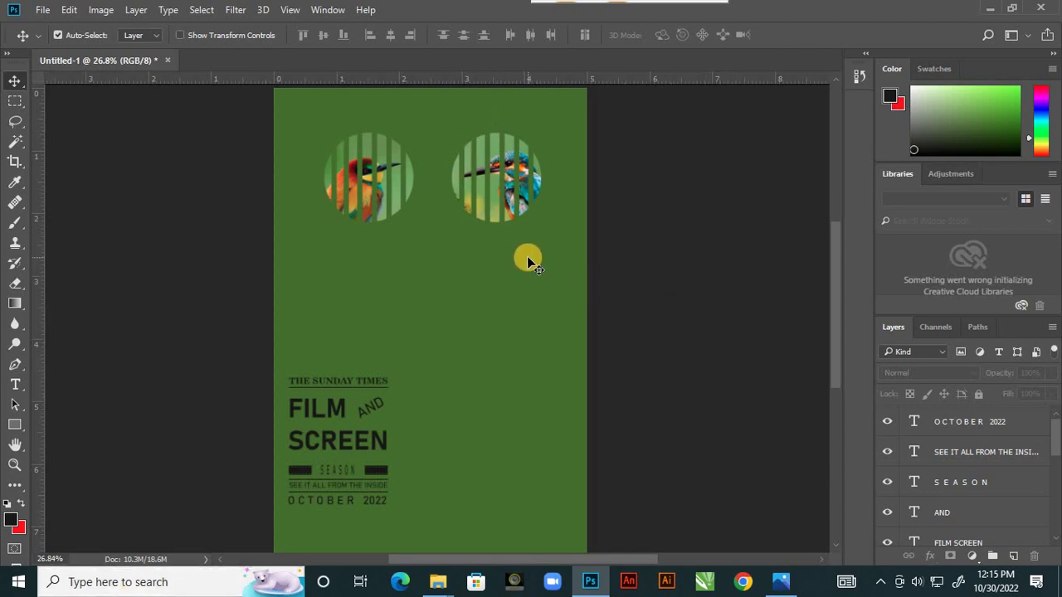
left_click(781, 583)
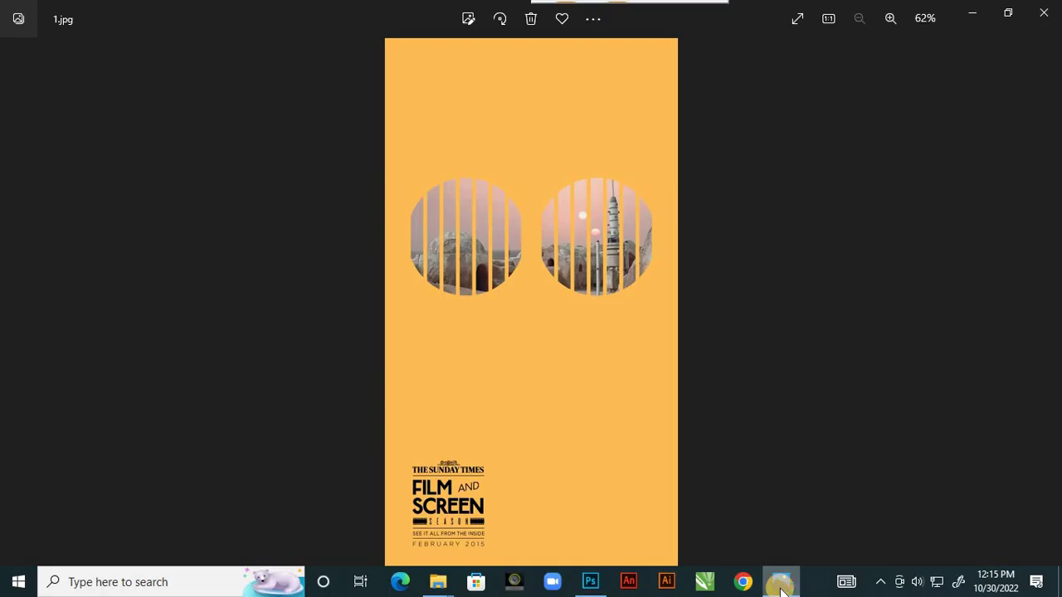
left_click(780, 585)
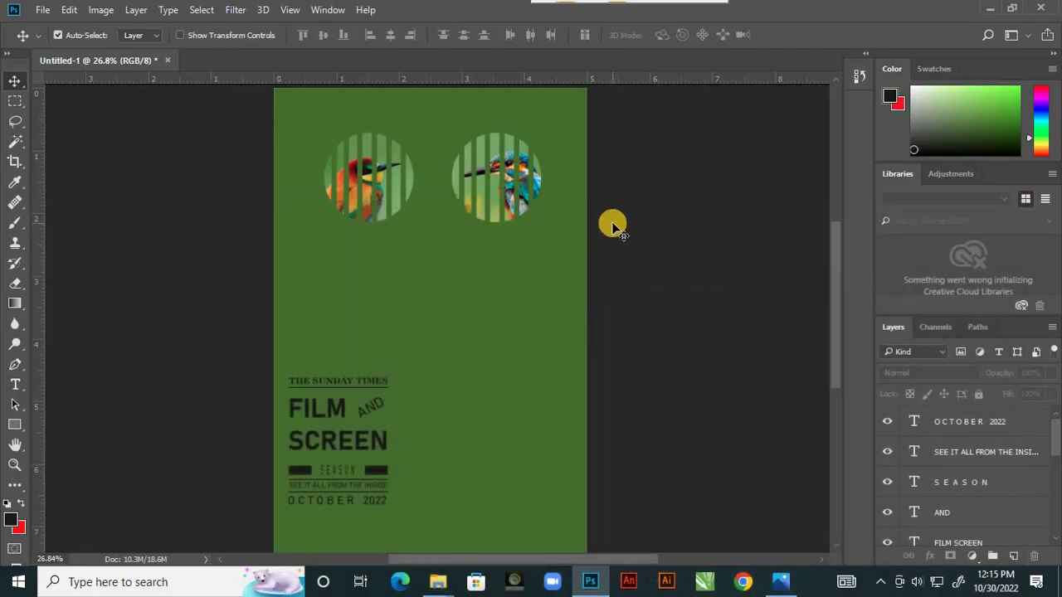
scroll(517, 208, "down", 2)
scroll(527, 203, "up", 1)
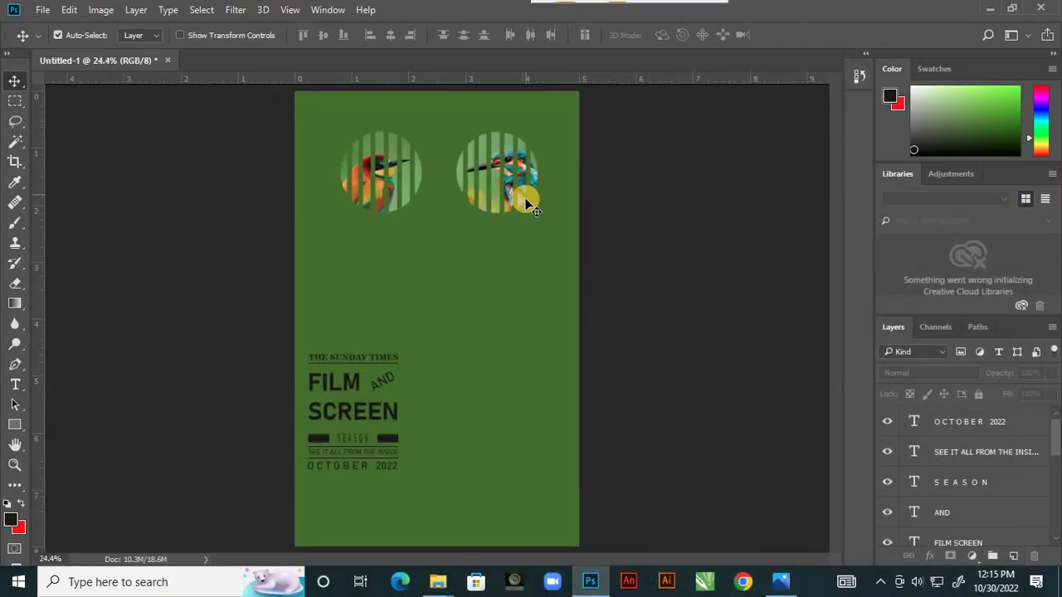